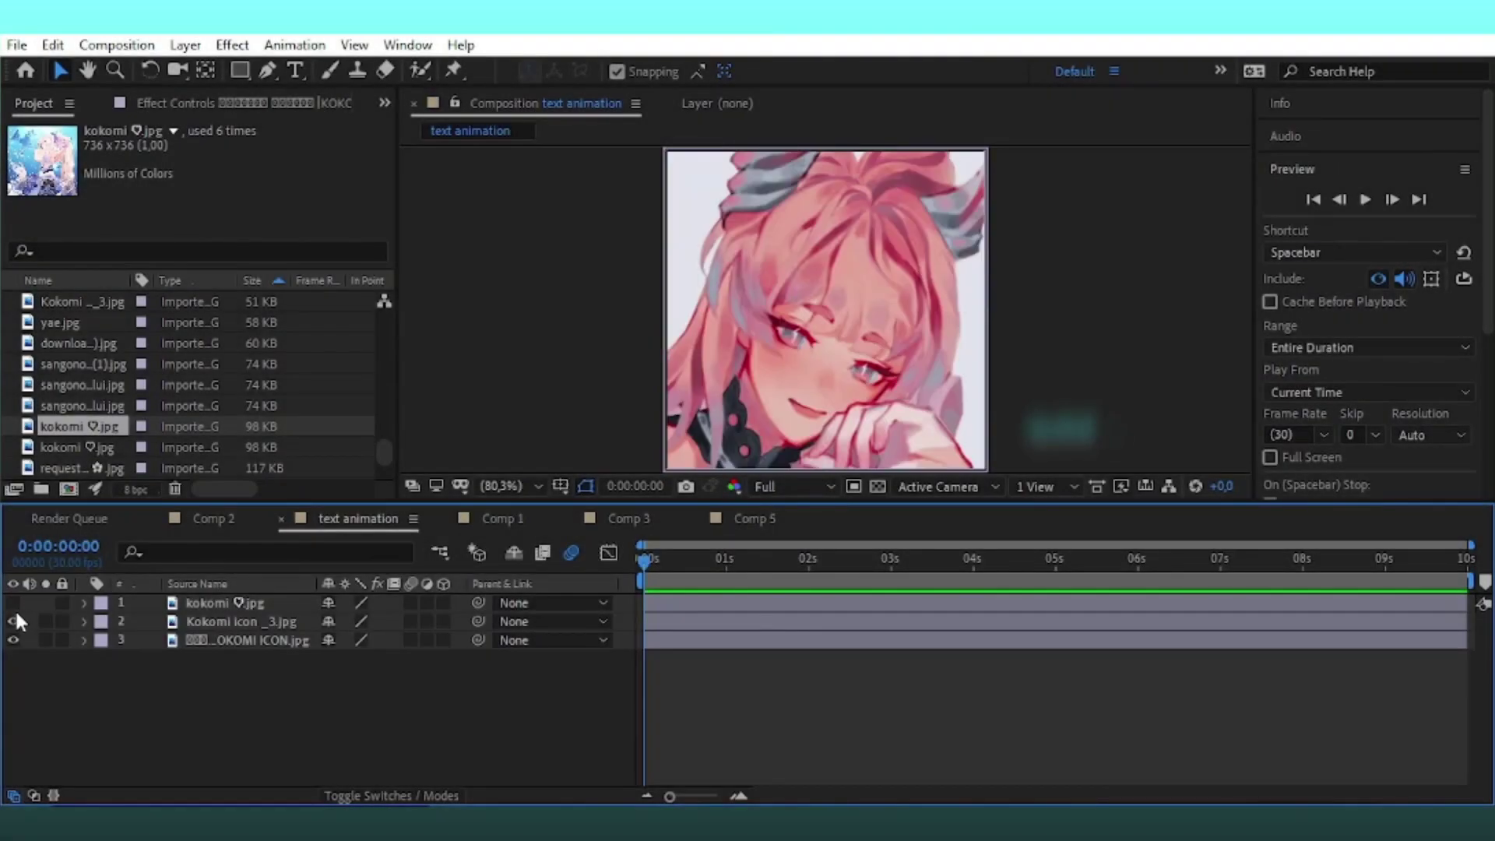
Unhide the top two pictures and pre-compose the top picture, moving all attributes
{"action": "left_click", "coordinate": [13, 620]}
{"action": "left_click", "coordinate": [13, 602]}
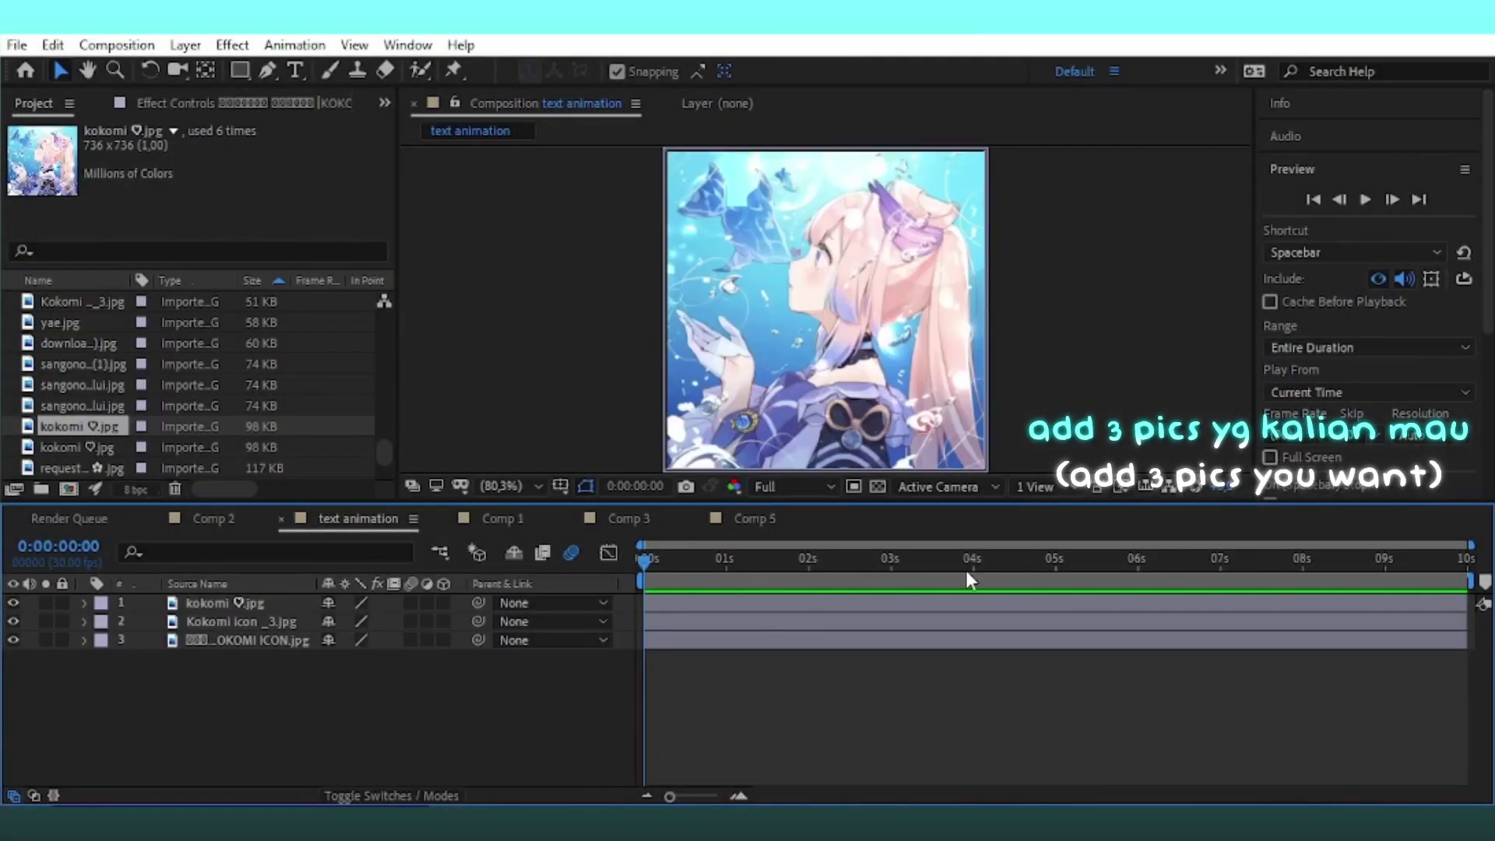
{"action": "right_click", "coordinate": [947, 609]}
{"action": "left_click", "coordinate": [1012, 711]}
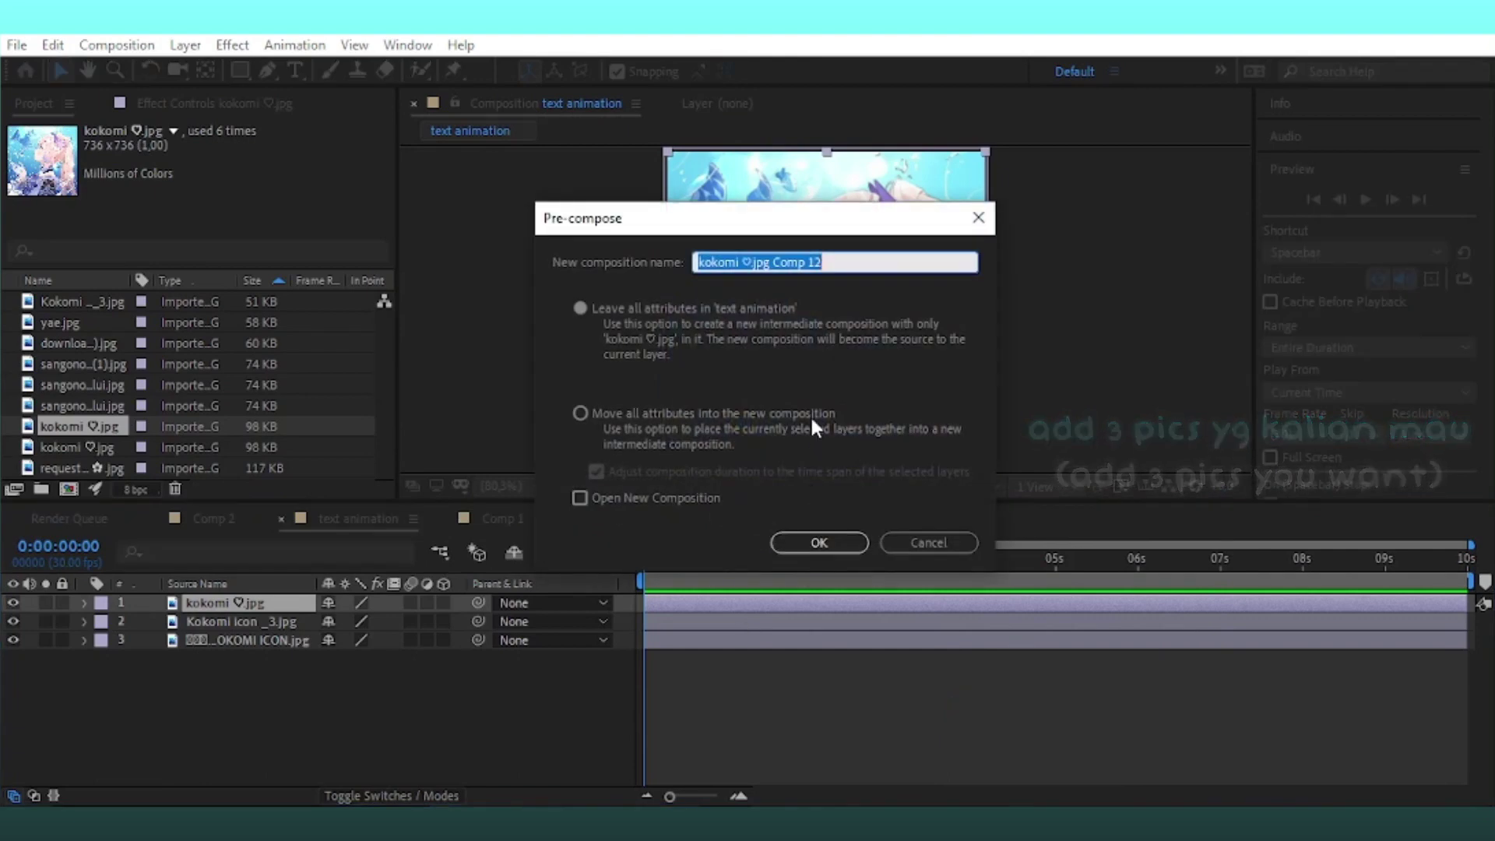
{"action": "left_click", "coordinate": [813, 411]}
{"action": "left_click", "coordinate": [825, 550]}
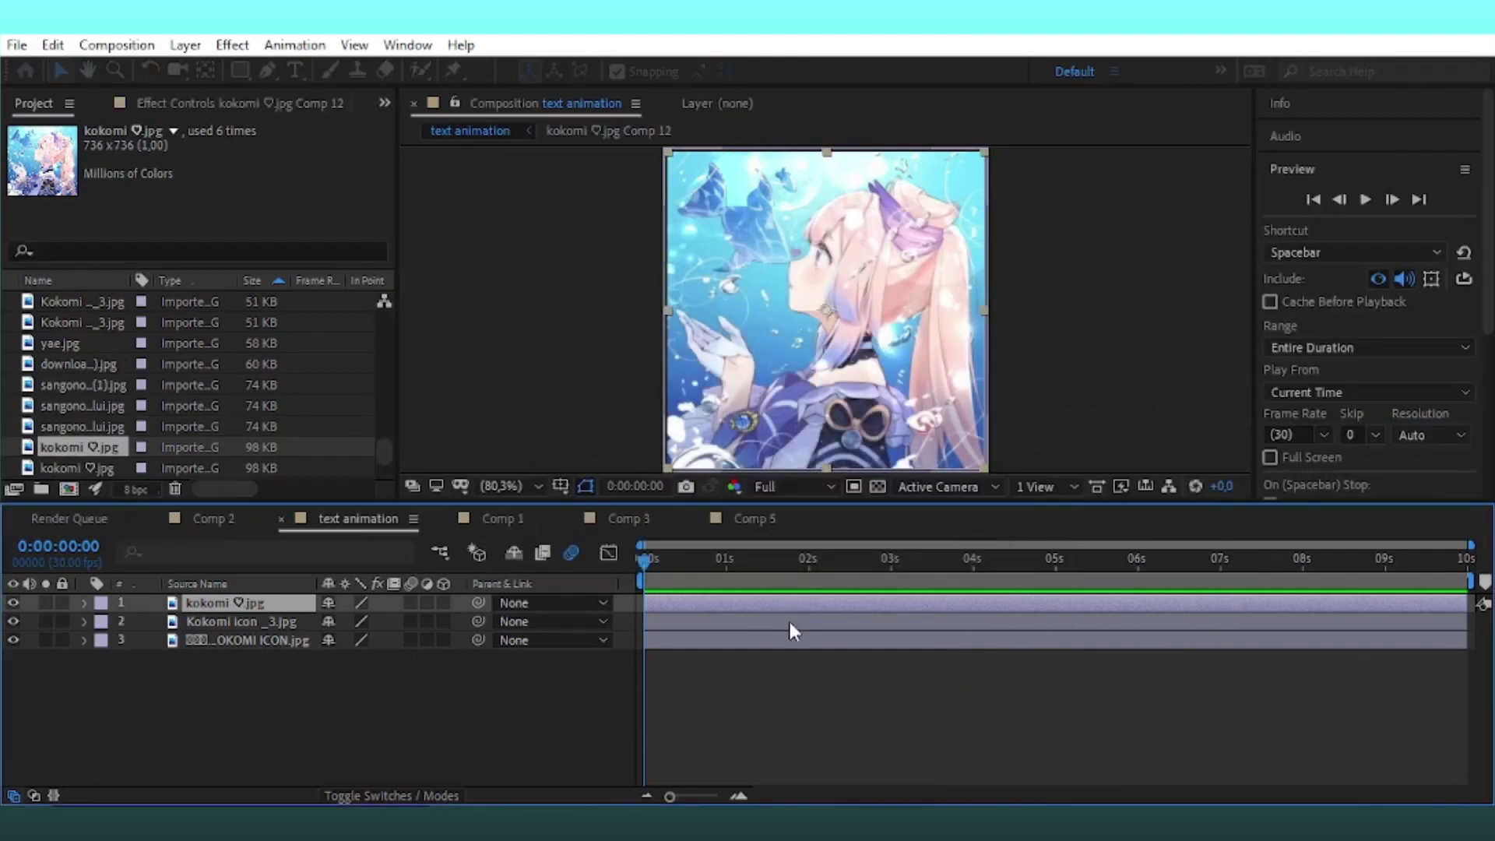
Pre-compose the second and third picture layers as well
{"action": "right_click", "coordinate": [790, 622]}
{"action": "left_click", "coordinate": [896, 711]}
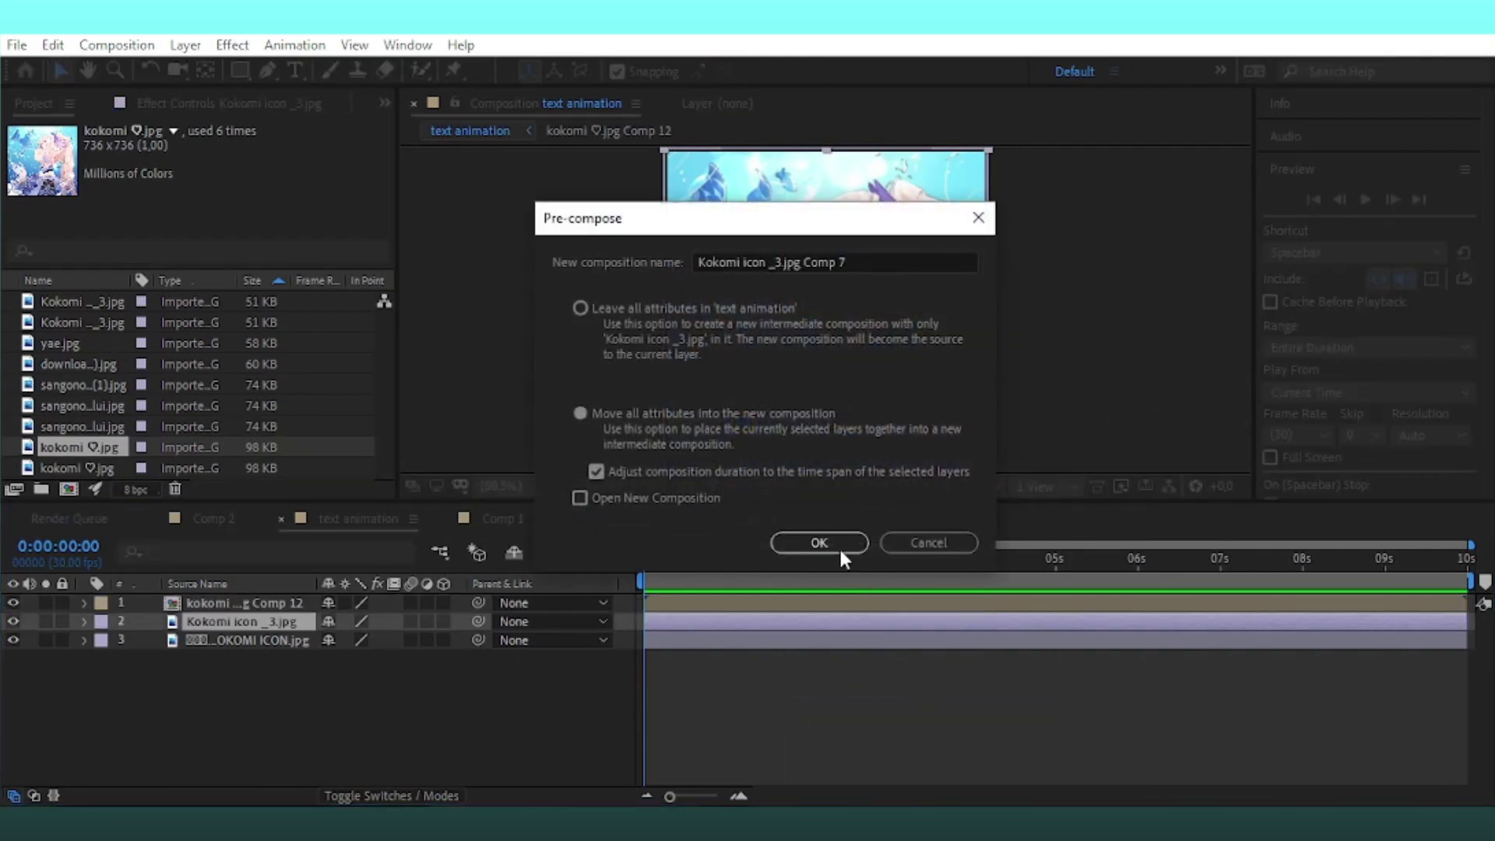
{"action": "left_click", "coordinate": [838, 545]}
{"action": "right_click", "coordinate": [812, 639]}
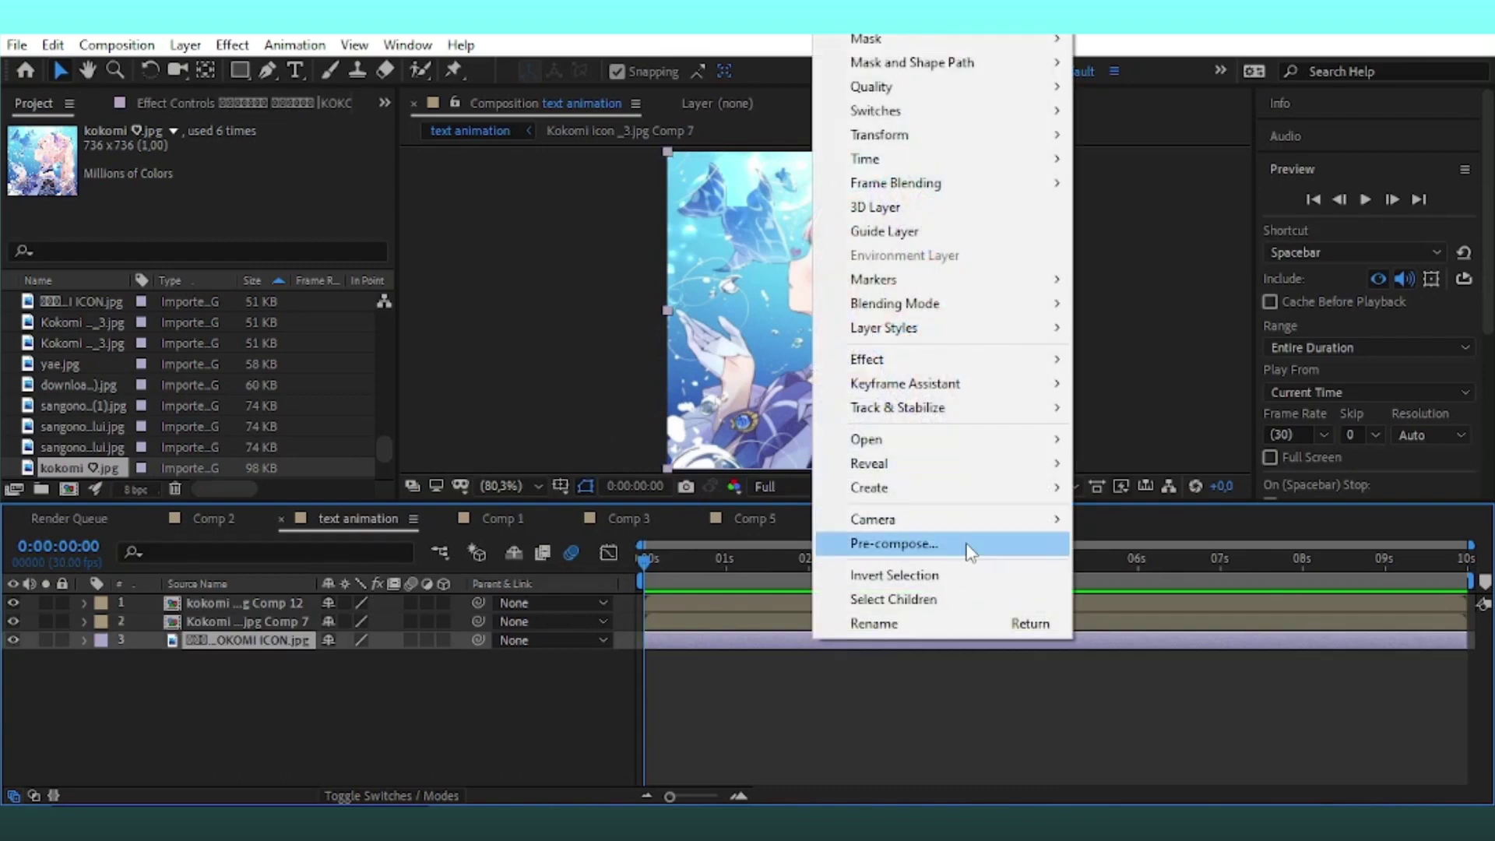
{"action": "left_click", "coordinate": [969, 545]}
{"action": "left_click", "coordinate": [819, 544]}
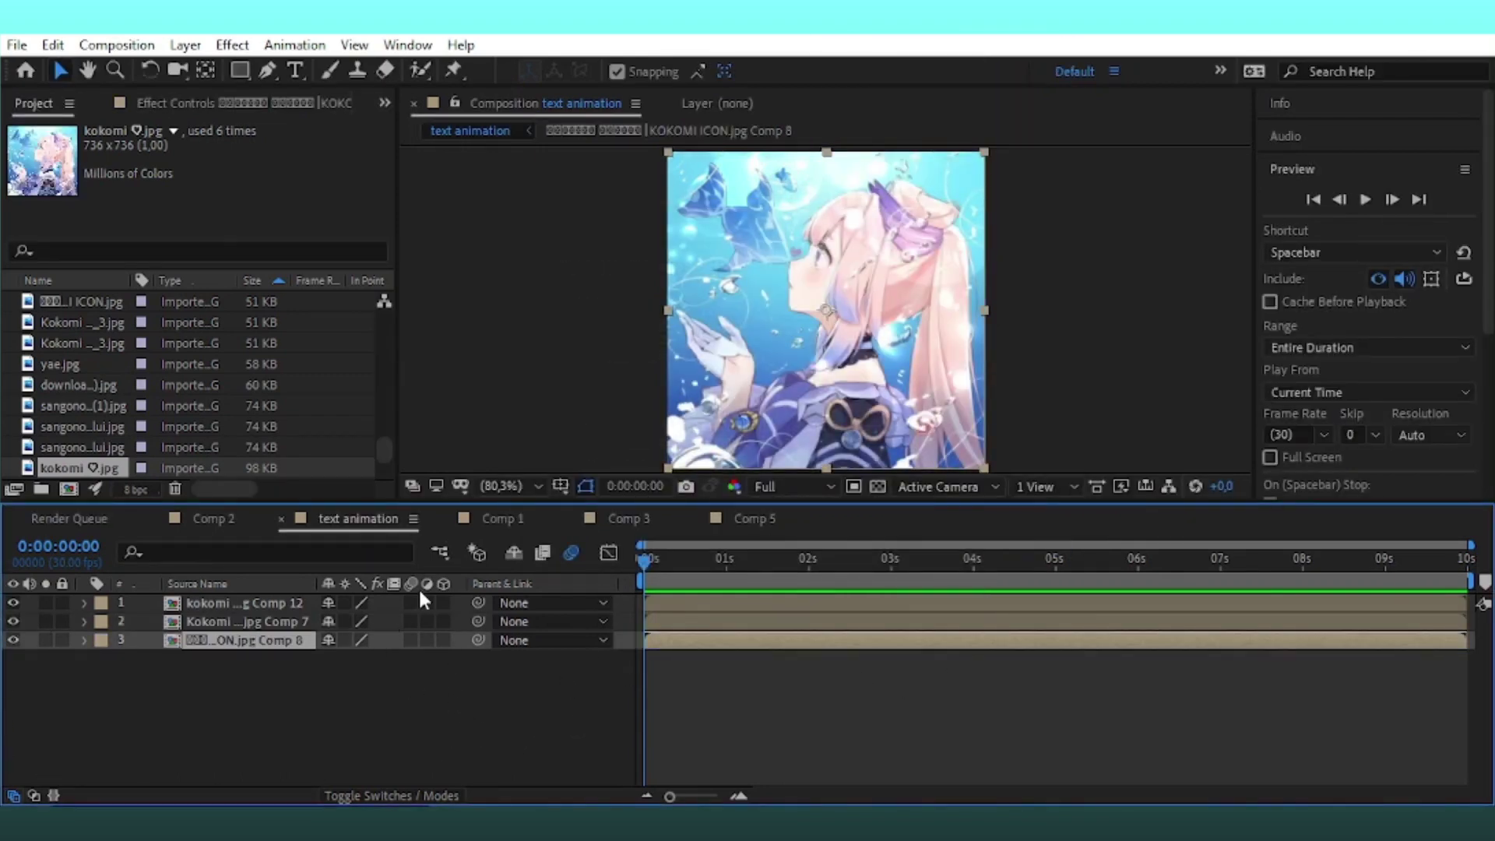
Scale all three picture precomps down to 43%
{"action": "left_click", "coordinate": [244, 689]}
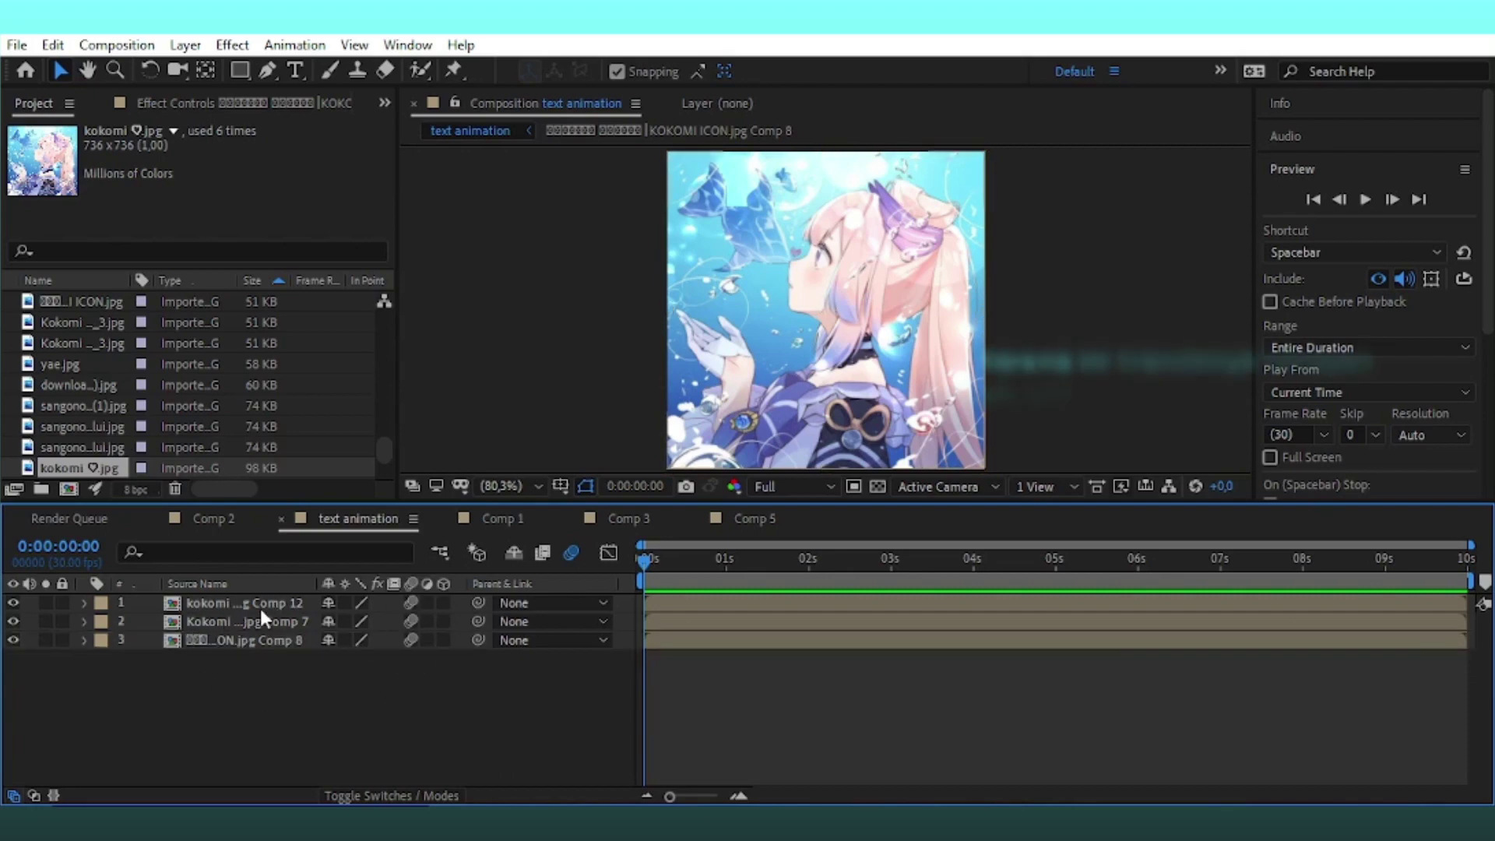
{"action": "key", "text": "ctrl+a"}
{"action": "key", "text": "s"}
{"action": "left_click", "coordinate": [385, 621]}
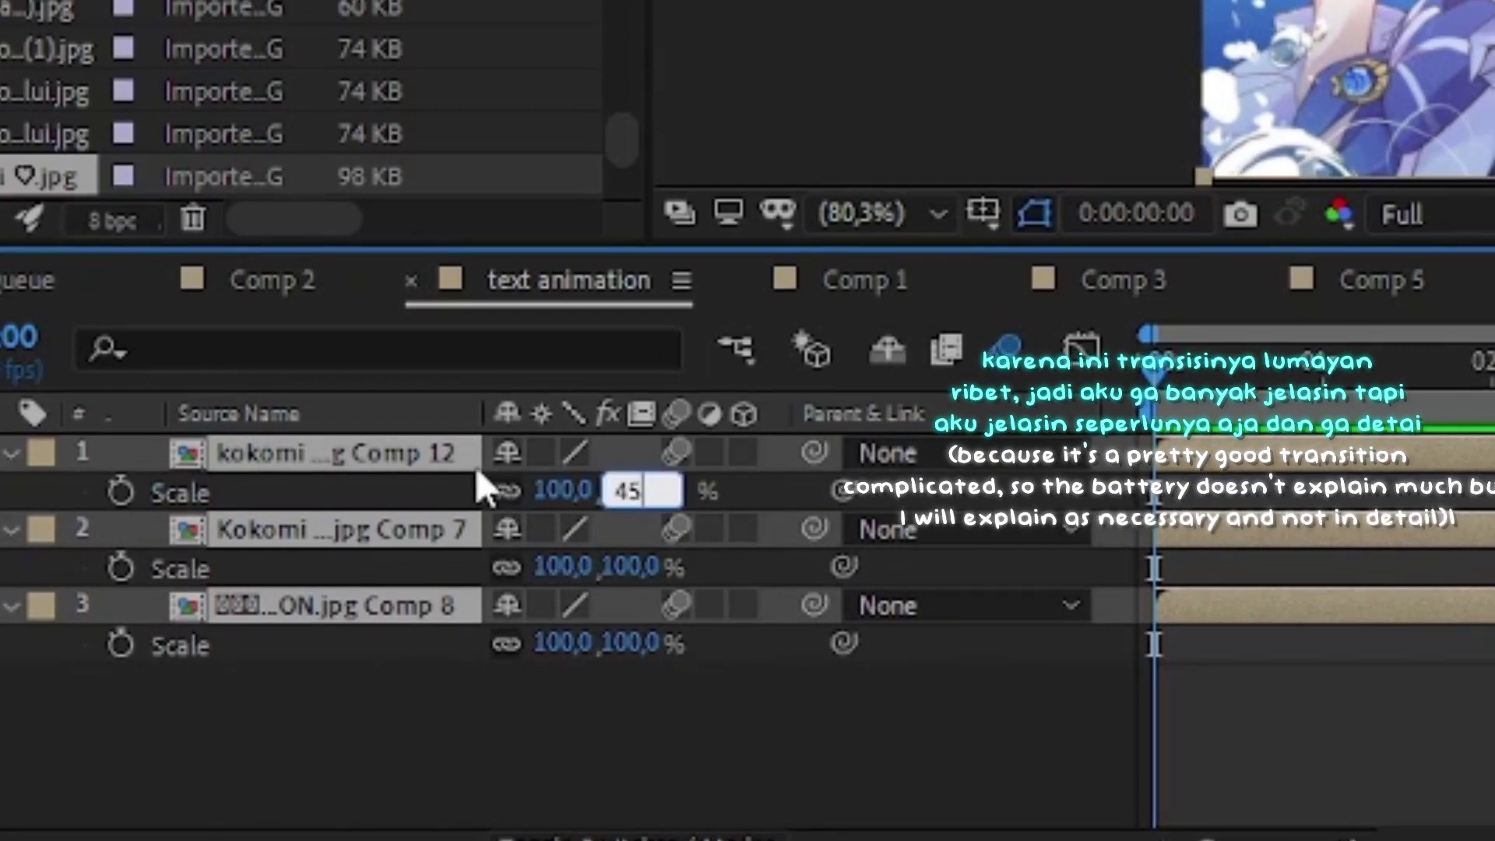
{"action": "key", "text": "Return"}
{"action": "left_click", "coordinate": [606, 491]}
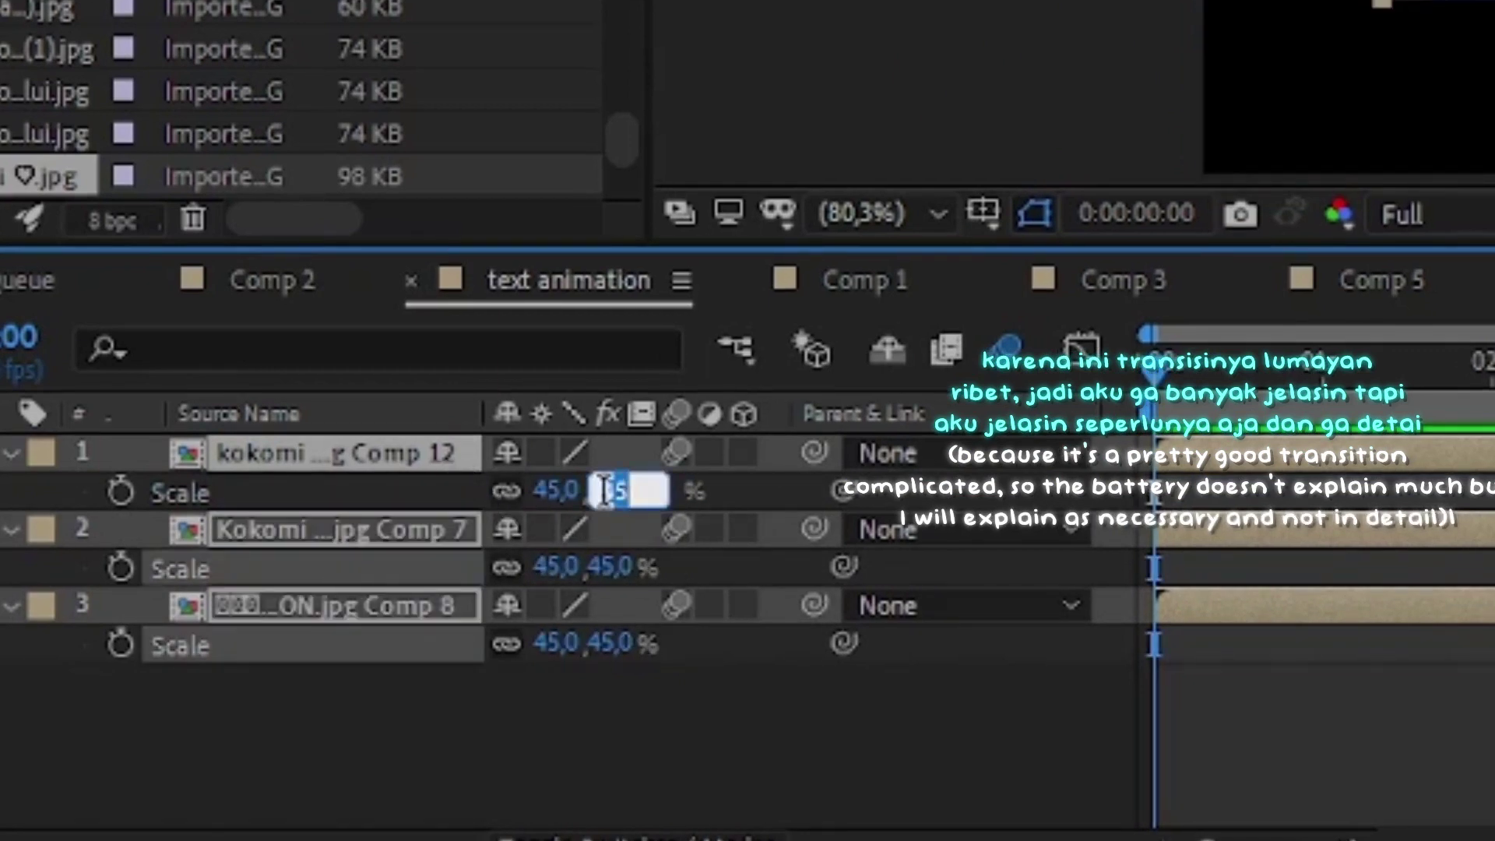
{"action": "type", "text": "43"}
{"action": "key", "text": "Return"}
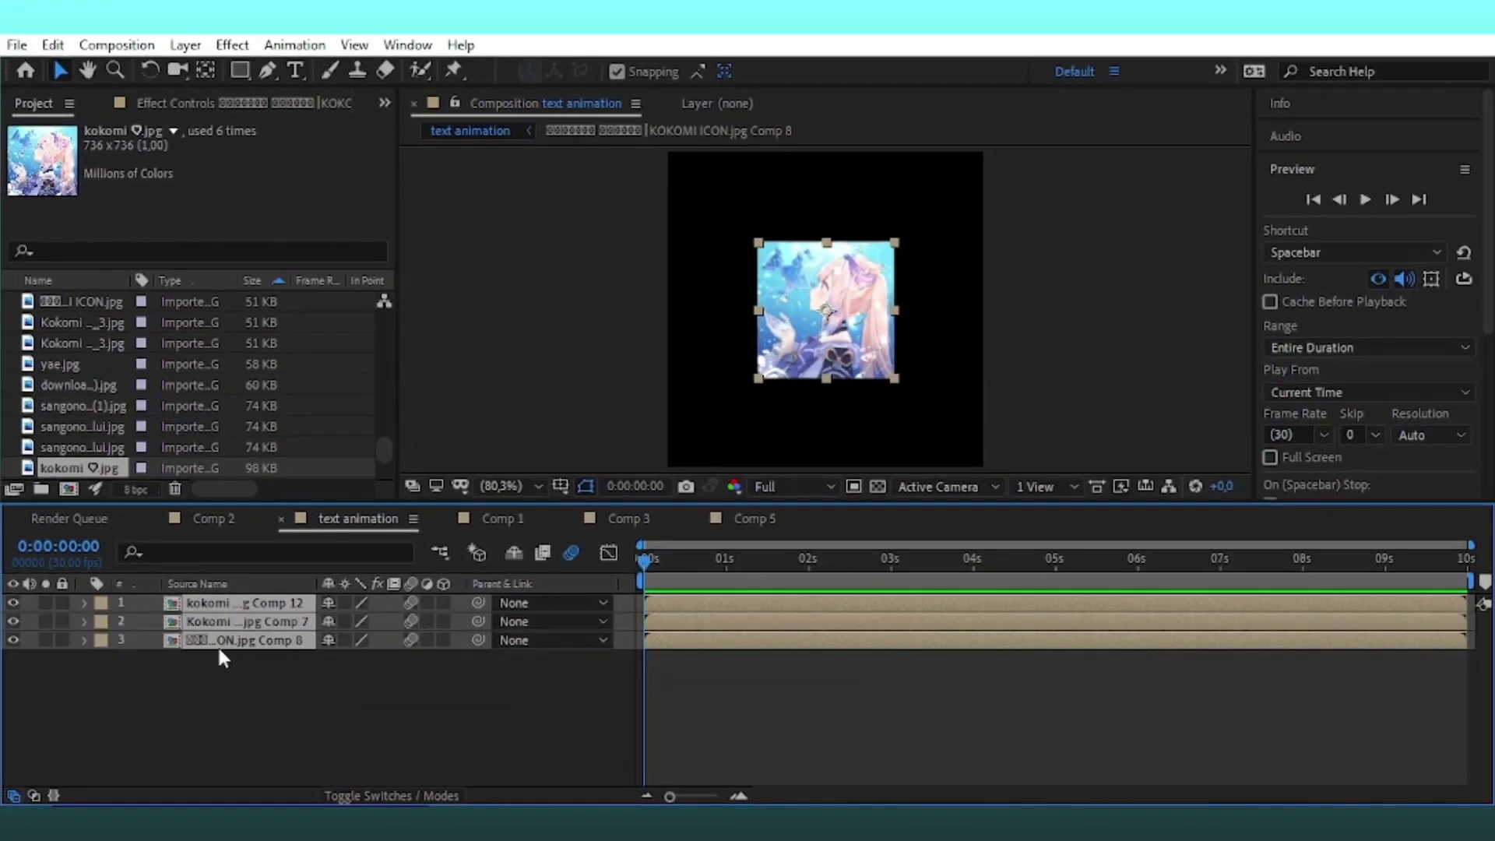
Give the second and third picture layers a yellow label
{"action": "left_click", "coordinate": [218, 651]}
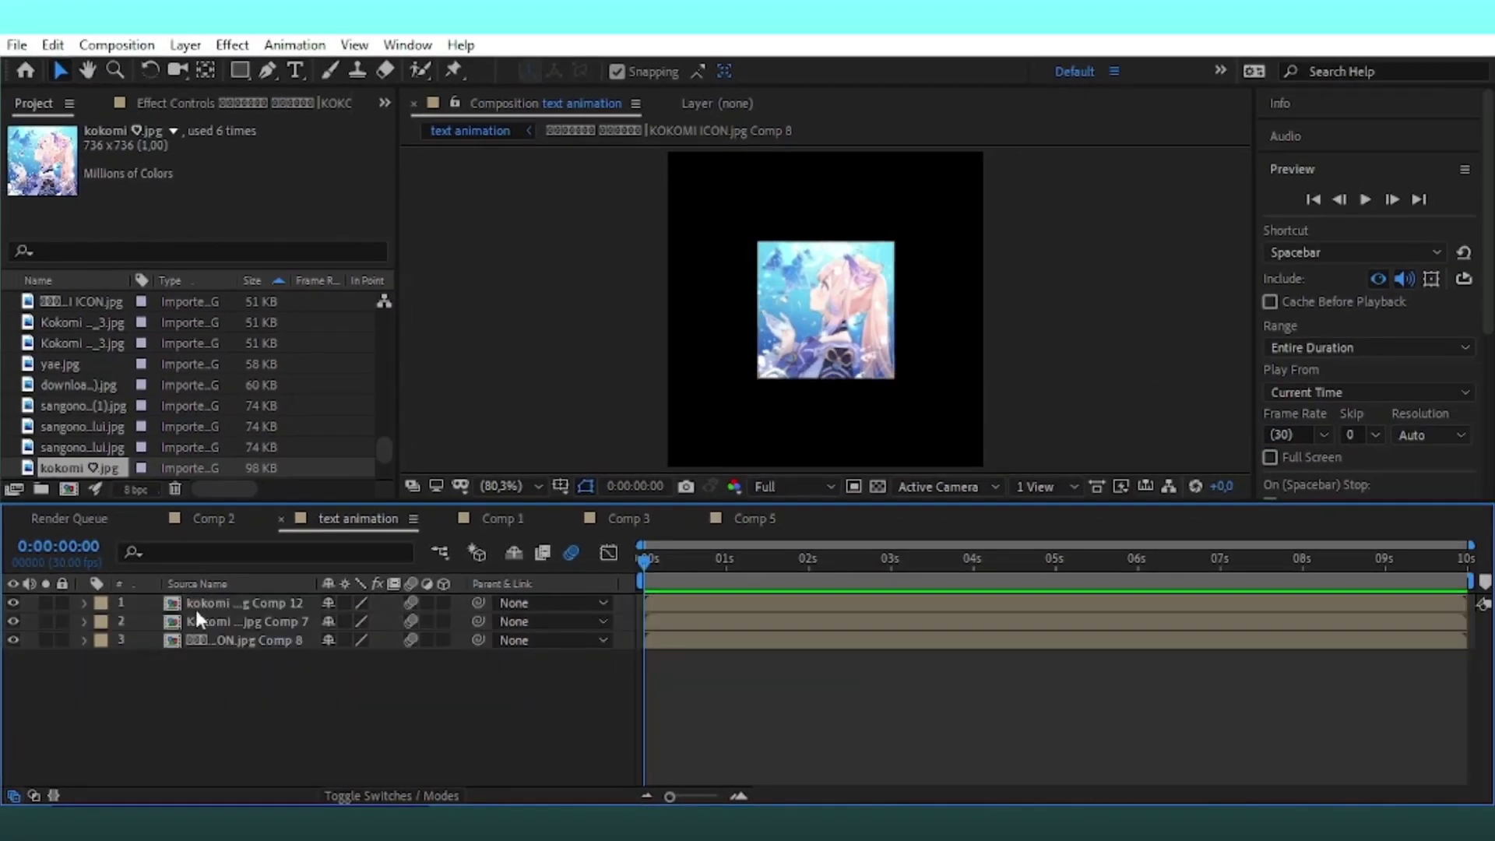
{"action": "left_click_drag", "start_coordinate": [172, 665], "coordinate": [17, 624]}
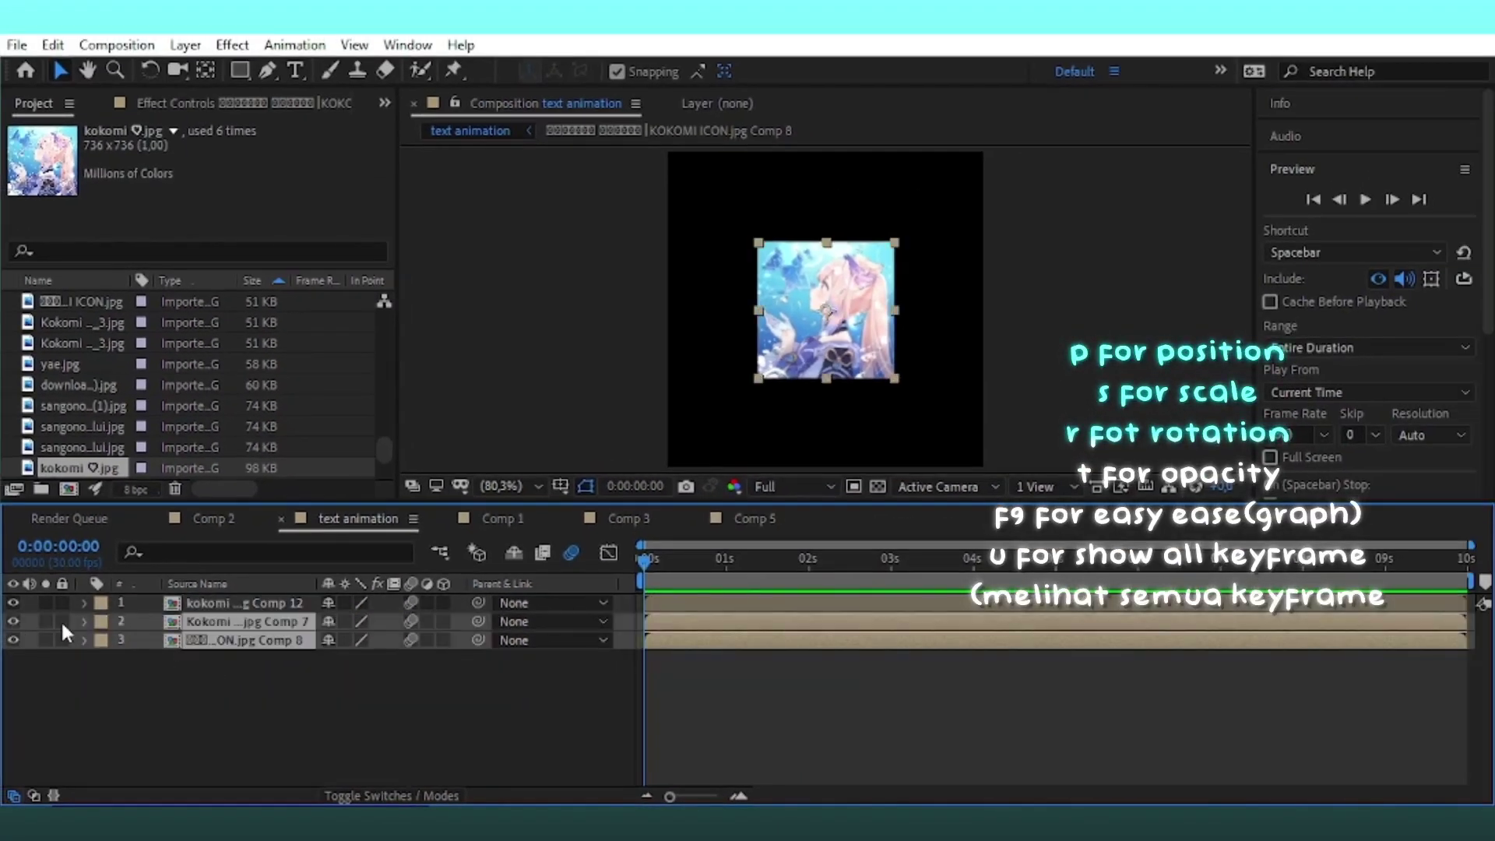
{"action": "left_click", "coordinate": [100, 621]}
{"action": "left_click", "coordinate": [206, 278]}
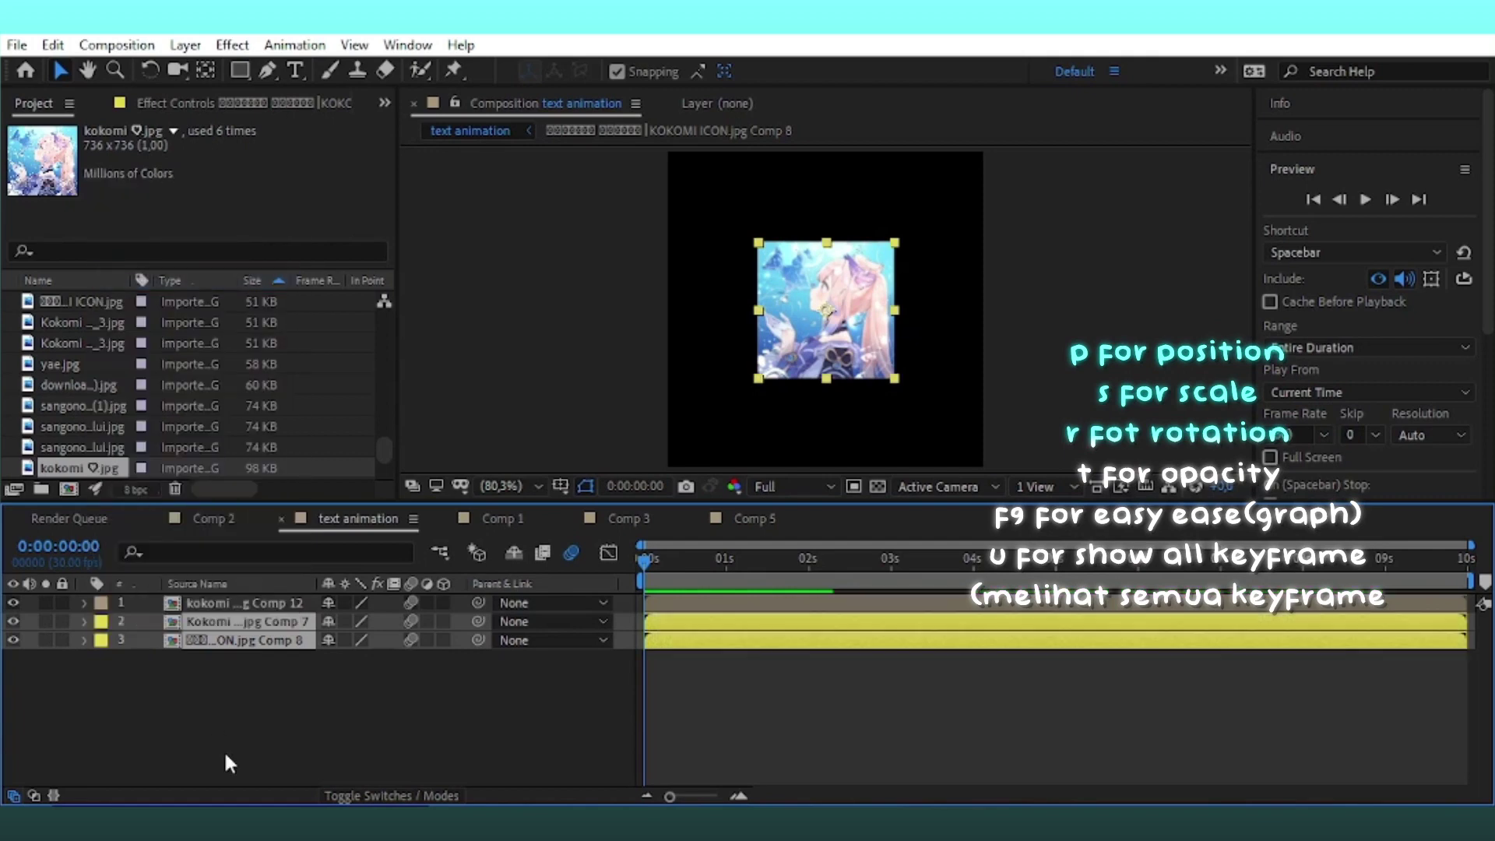
{"action": "left_click", "coordinate": [241, 601]}
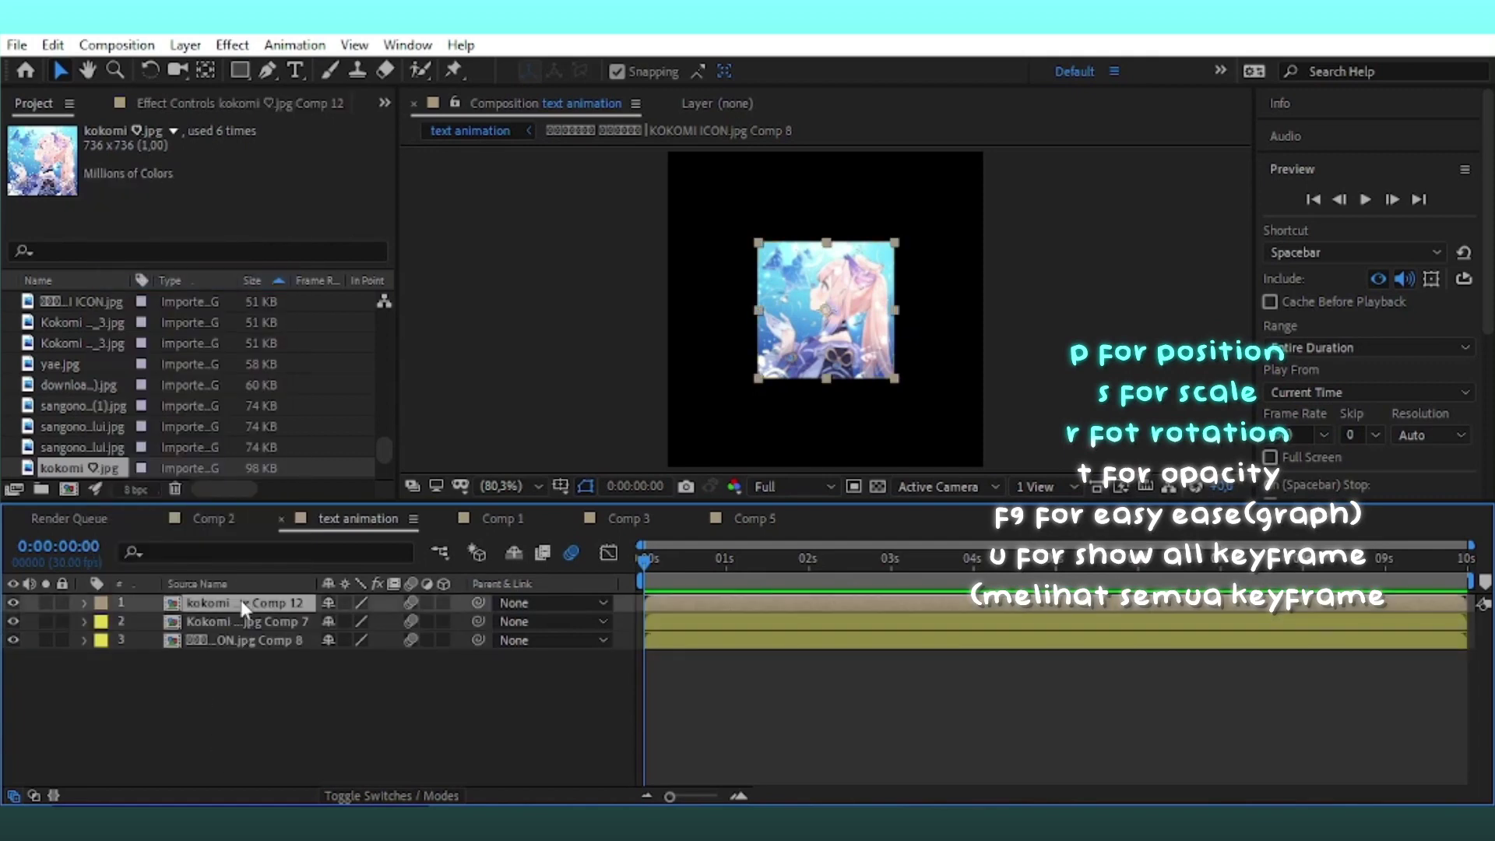
Inside the kokomi ♡.jpg precomp, add a white solid layer
{"action": "double_click", "coordinate": [670, 599]}
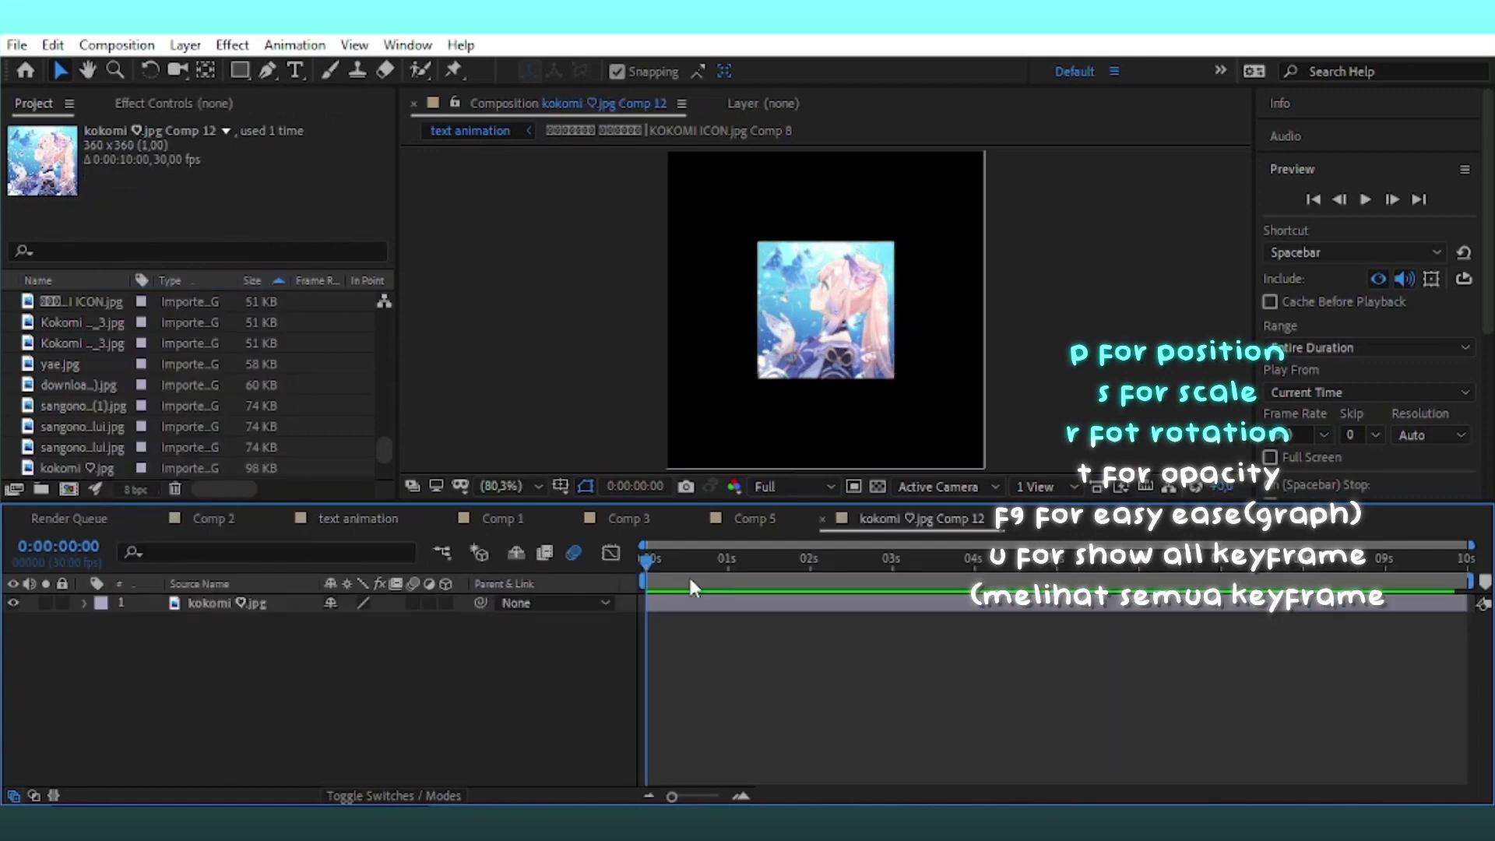
{"action": "left_click", "coordinate": [190, 45]}
{"action": "mouse_move", "coordinate": [204, 63]}
{"action": "left_click", "coordinate": [557, 90]}
{"action": "left_click", "coordinate": [779, 576]}
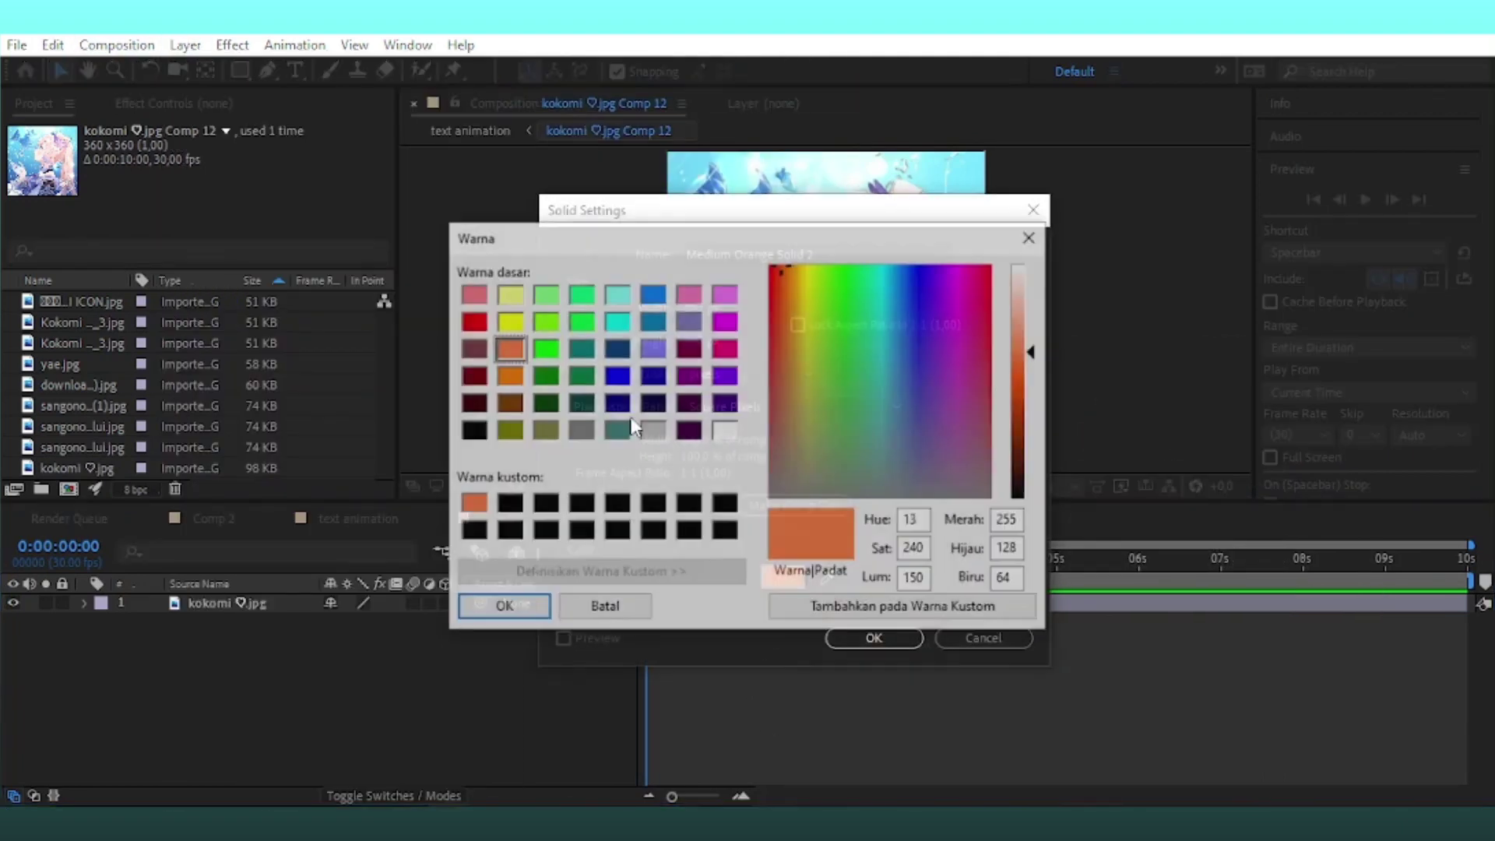
{"action": "left_click", "coordinate": [491, 611]}
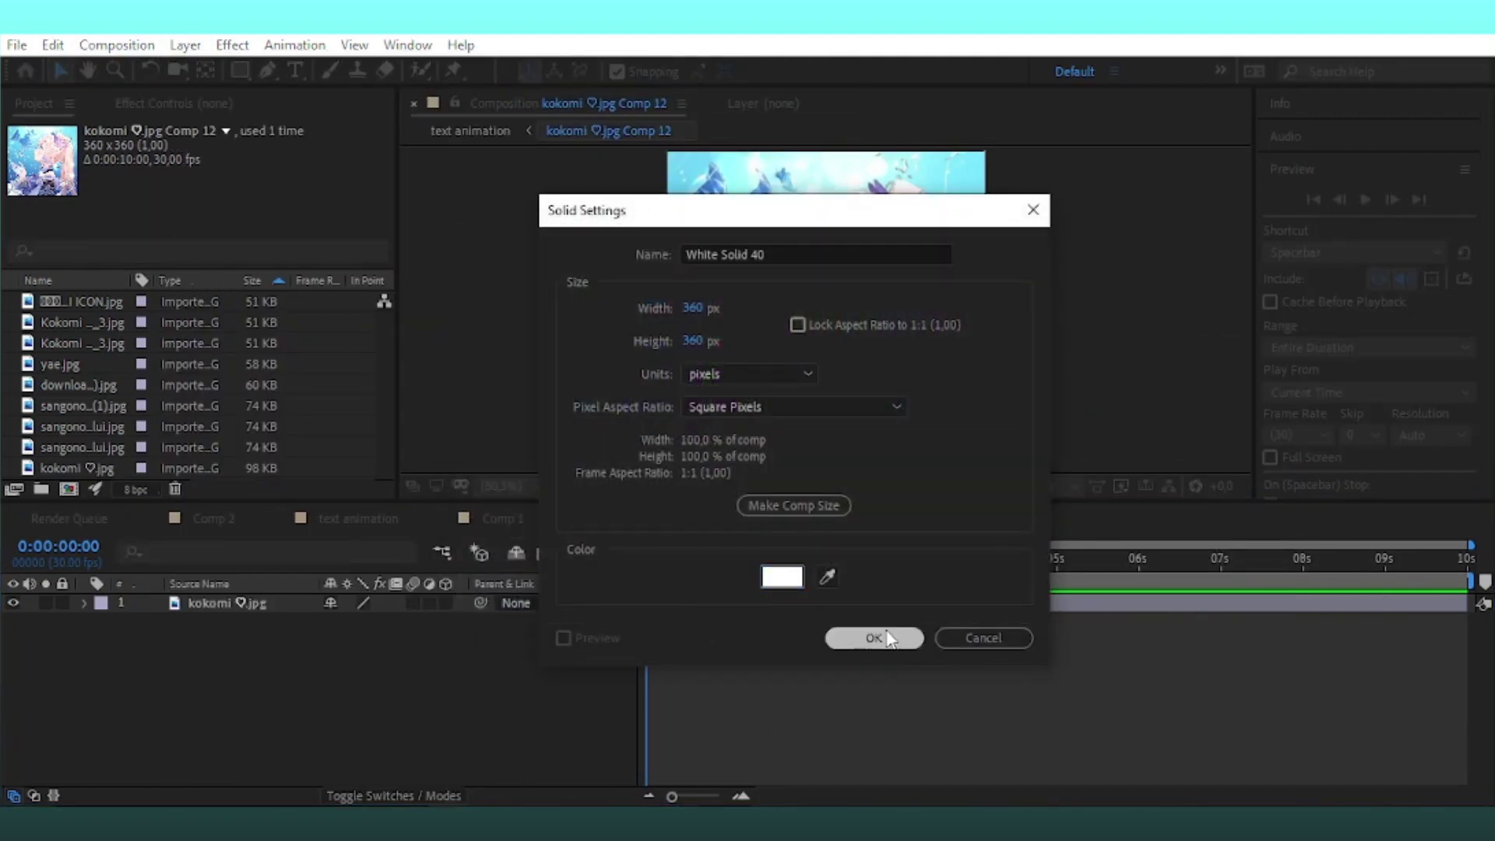
{"action": "left_click", "coordinate": [874, 638]}
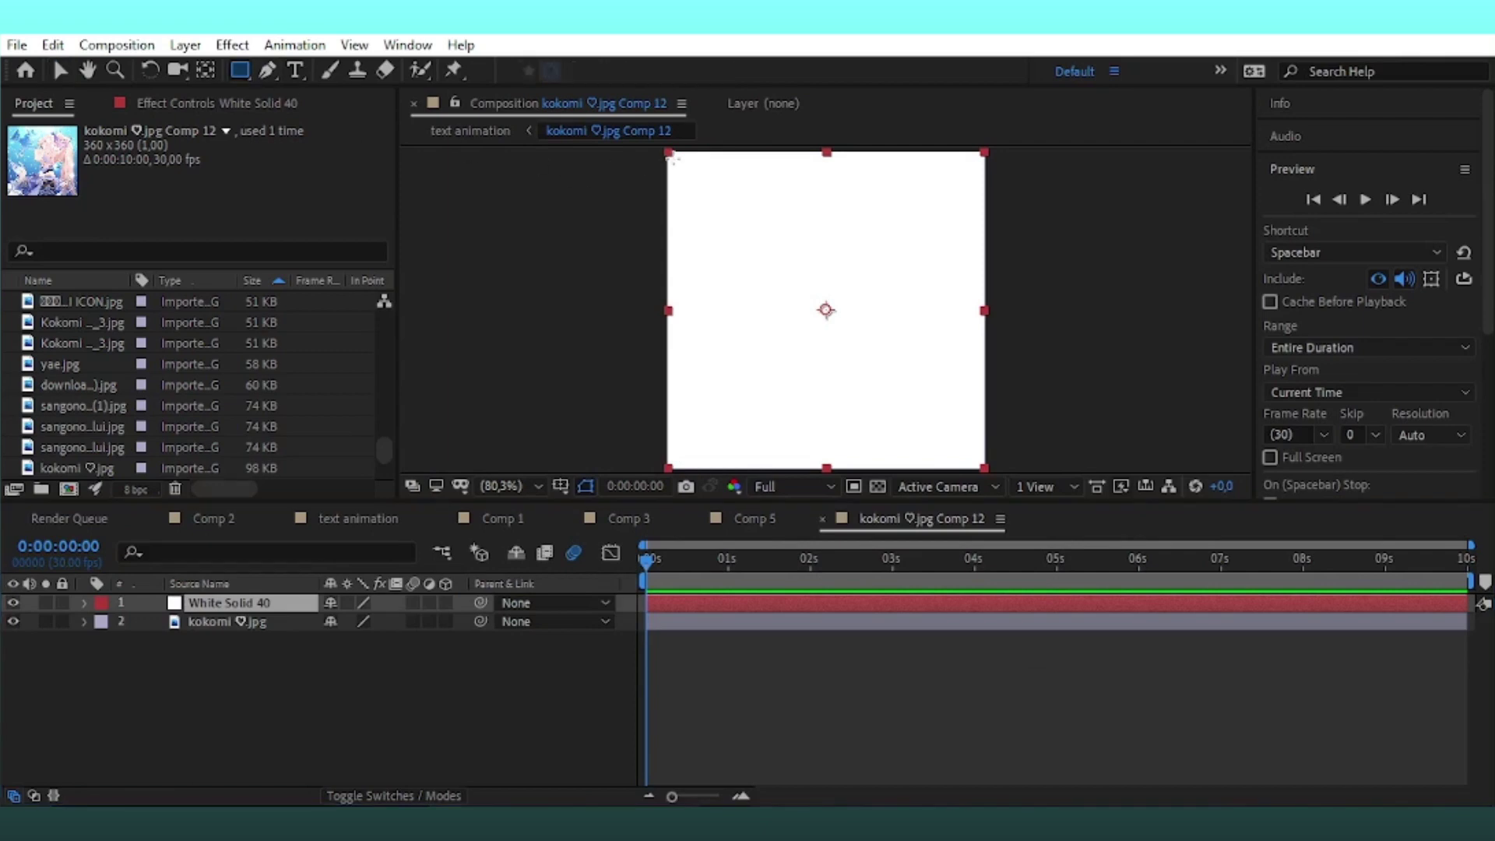
Draw a rectangle mask inside the white solid and set it to Subtract for a border
{"action": "left_click_drag", "start_coordinate": [672, 155], "coordinate": [980, 468]}
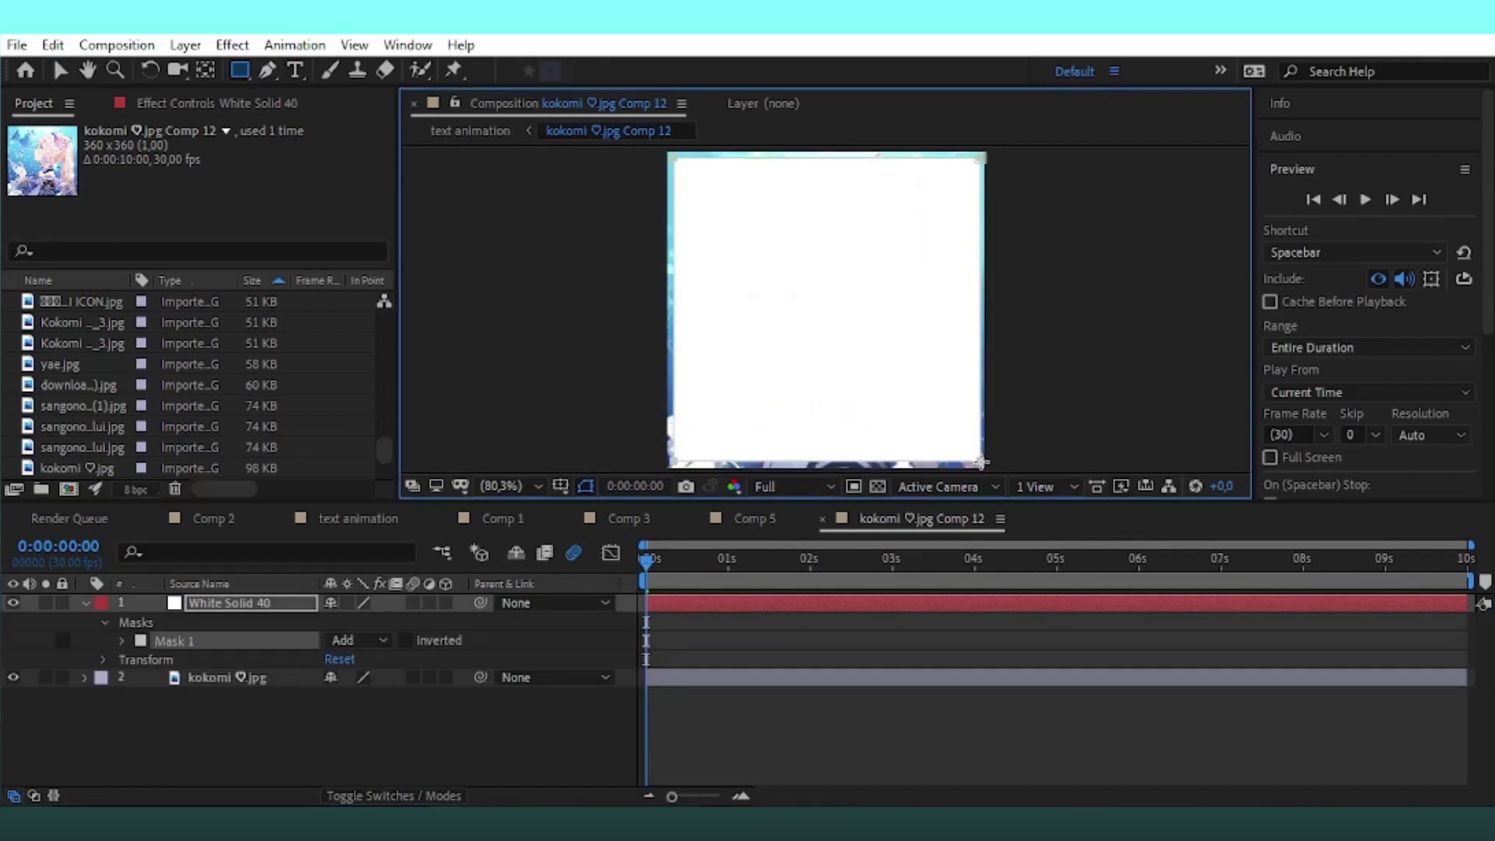
{"action": "left_click", "coordinate": [358, 640]}
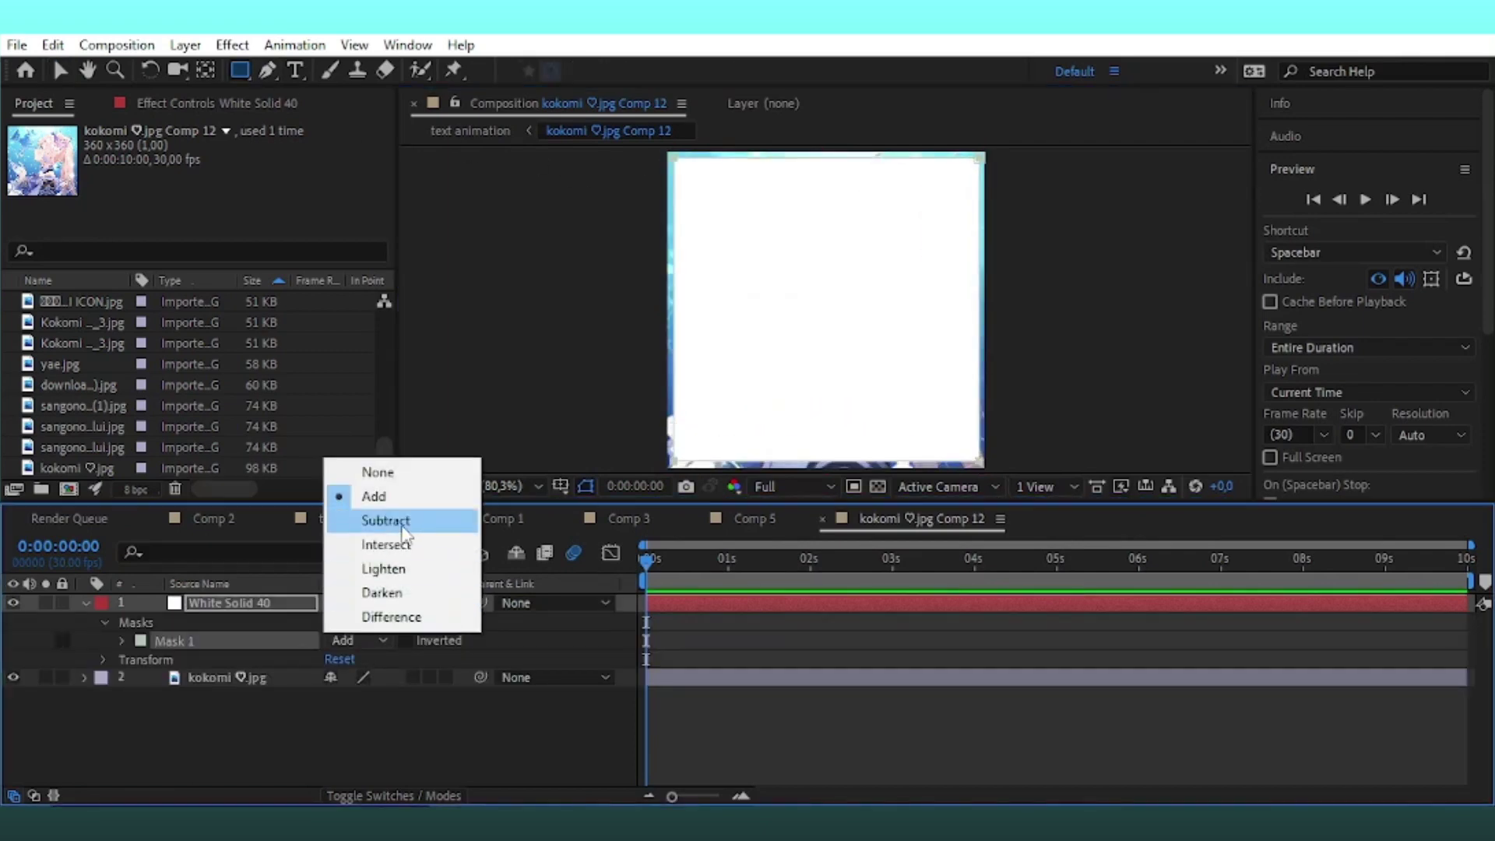
{"action": "left_click", "coordinate": [405, 520]}
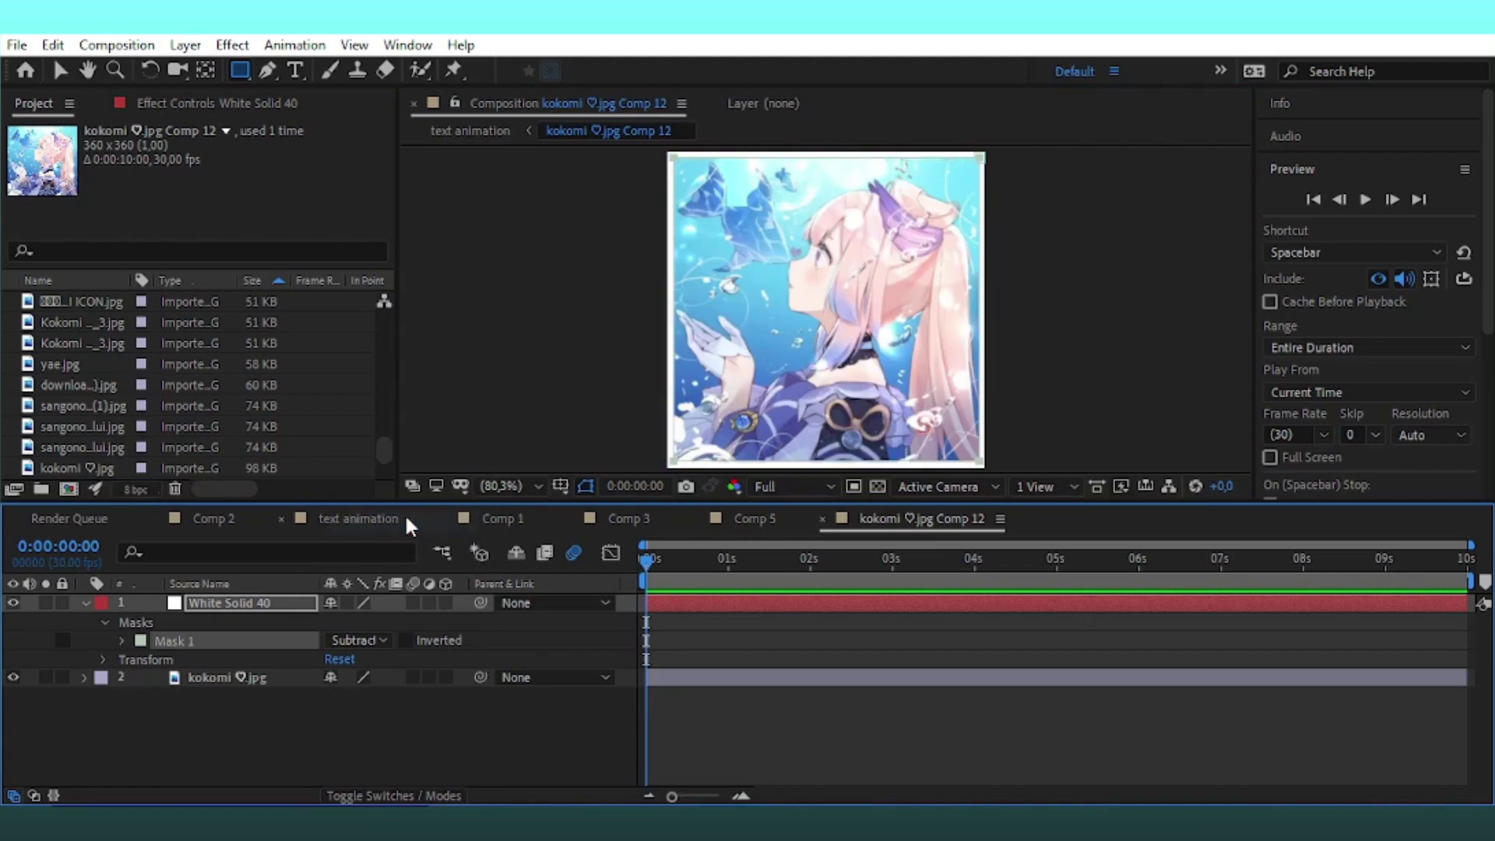
{"action": "left_click", "coordinate": [86, 602]}
{"action": "left_click", "coordinate": [226, 621]}
Duplicate the bordered tile and place the copies at 262,97 and 100,258
{"action": "left_click", "coordinate": [358, 518]}
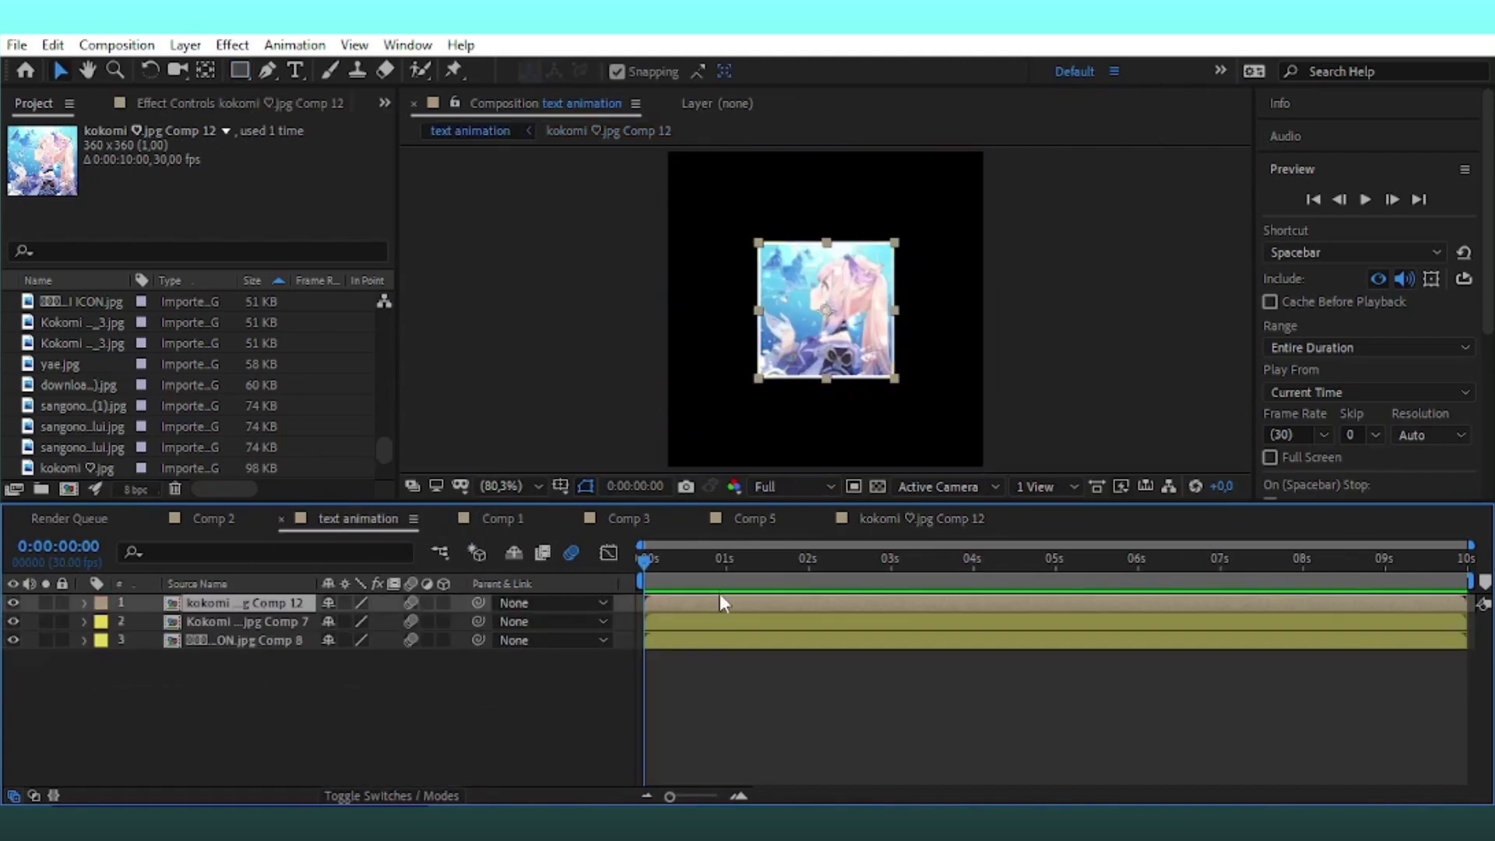
{"action": "key", "text": "ctrl+d"}
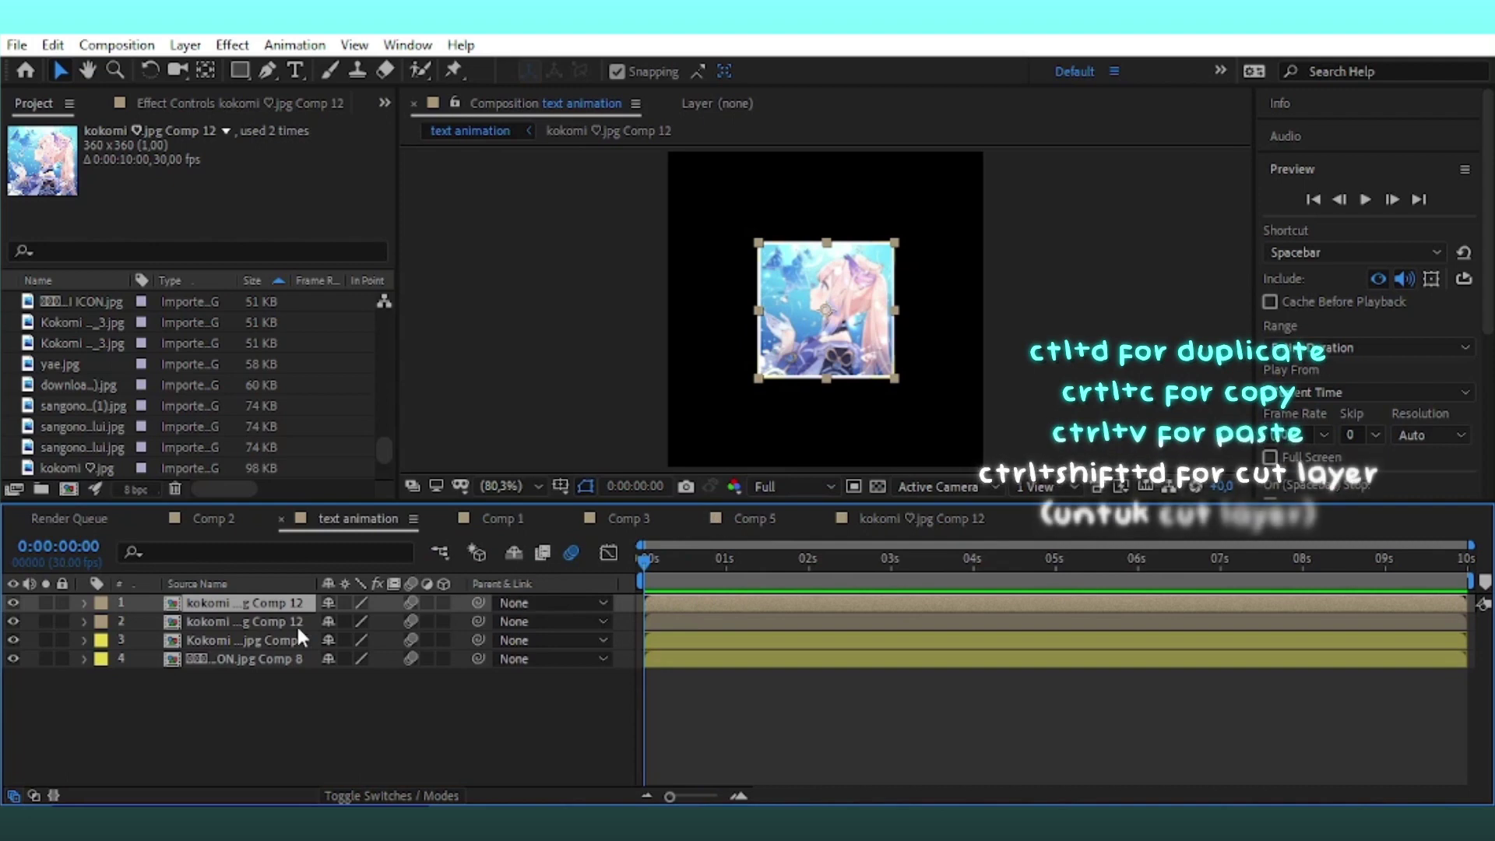
{"action": "left_click", "coordinate": [142, 621], "text": "shift"}
{"action": "key", "text": "p"}
{"action": "mouse_move", "coordinate": [337, 621]}
{"action": "left_mouse_down"}
{"action": "mouse_move", "coordinate": [445, 628]}
{"action": "mouse_move", "coordinate": [283, 624]}
{"action": "left_mouse_up"}
{"action": "mouse_move", "coordinate": [368, 658]}
{"action": "left_mouse_down"}
{"action": "mouse_move", "coordinate": [463, 654]}
{"action": "mouse_move", "coordinate": [254, 665]}
{"action": "left_mouse_up"}
{"action": "mouse_move", "coordinate": [362, 658]}
{"action": "left_mouse_down"}
{"action": "mouse_move", "coordinate": [323, 664]}
{"action": "mouse_move", "coordinate": [384, 623]}
{"action": "mouse_move", "coordinate": [362, 623]}
{"action": "left_mouse_up"}
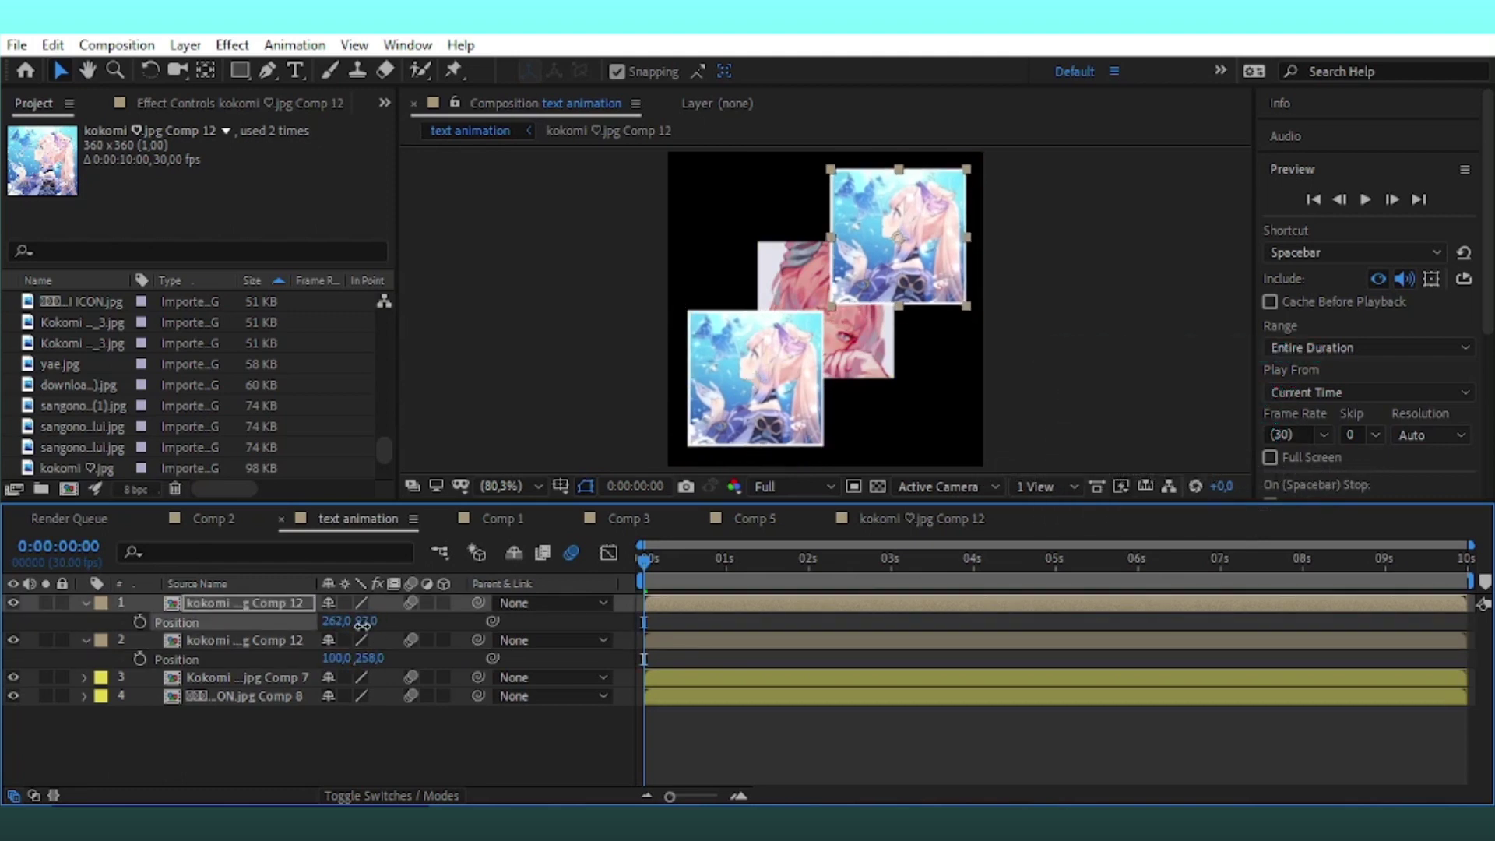
Hide the two unused picture layers and collapse the tiles' properties
{"action": "left_click", "coordinate": [161, 706]}
{"action": "left_click_drag", "start_coordinate": [13, 677], "coordinate": [13, 696]}
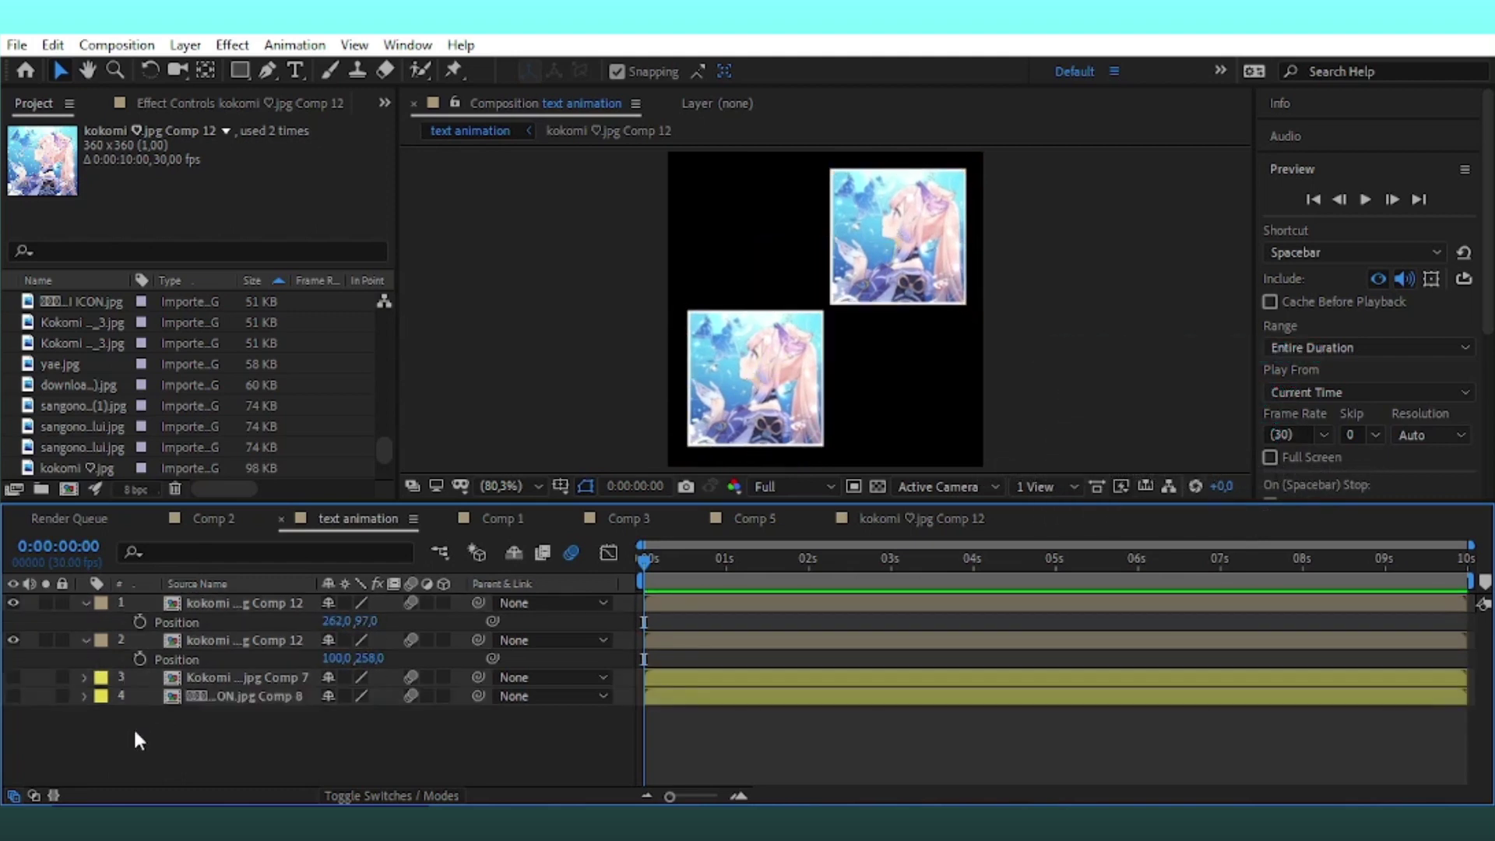
{"action": "left_click", "coordinate": [86, 604]}
{"action": "left_click", "coordinate": [86, 621]}
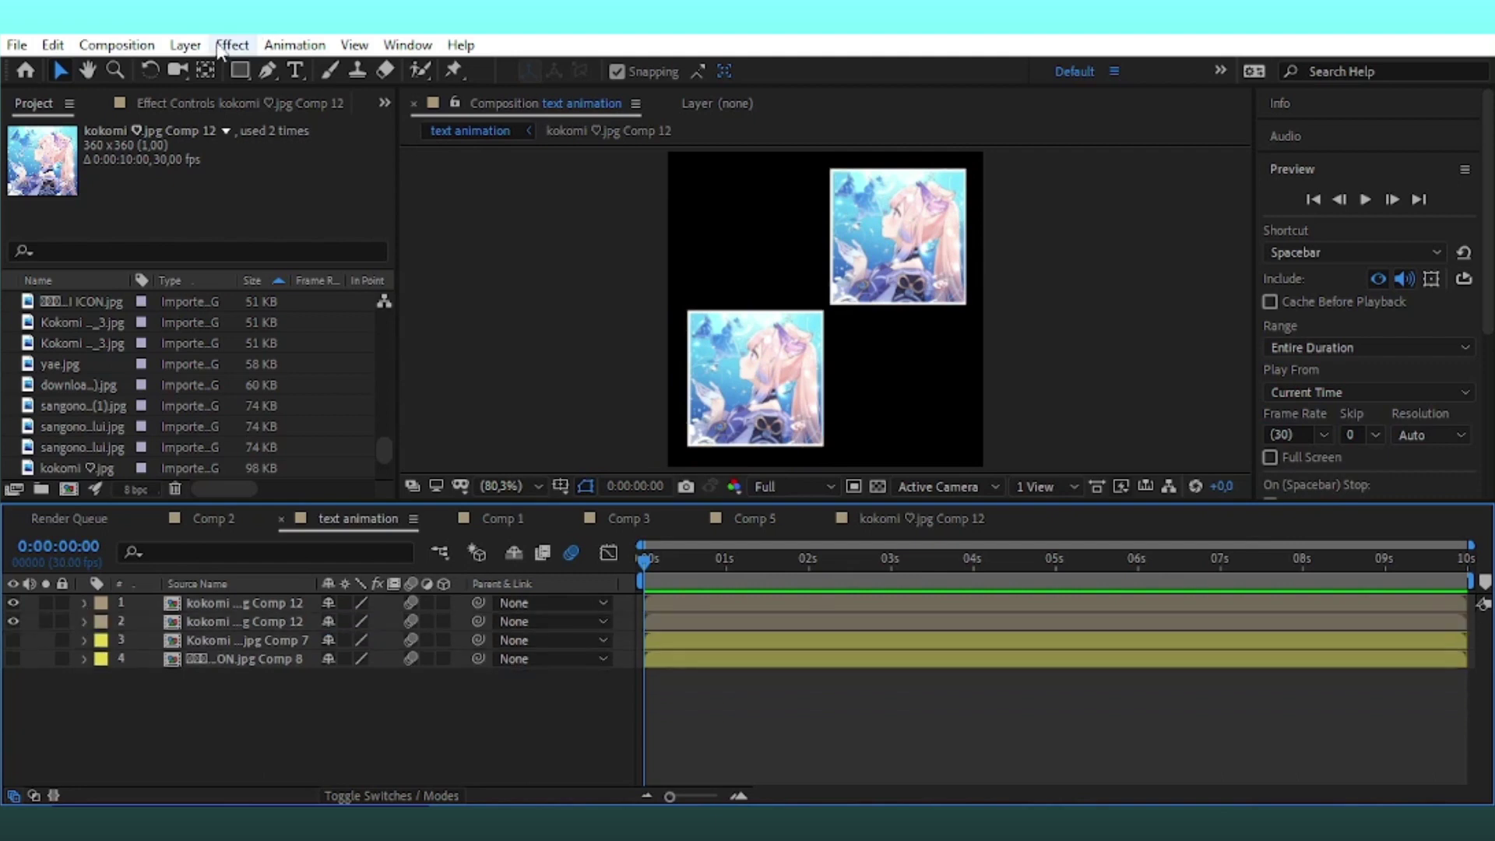
Add Null 96 to the composition and adjust its anchor point
{"action": "left_click", "coordinate": [185, 44]}
{"action": "mouse_move", "coordinate": [215, 70]}
{"action": "left_click", "coordinate": [599, 161]}
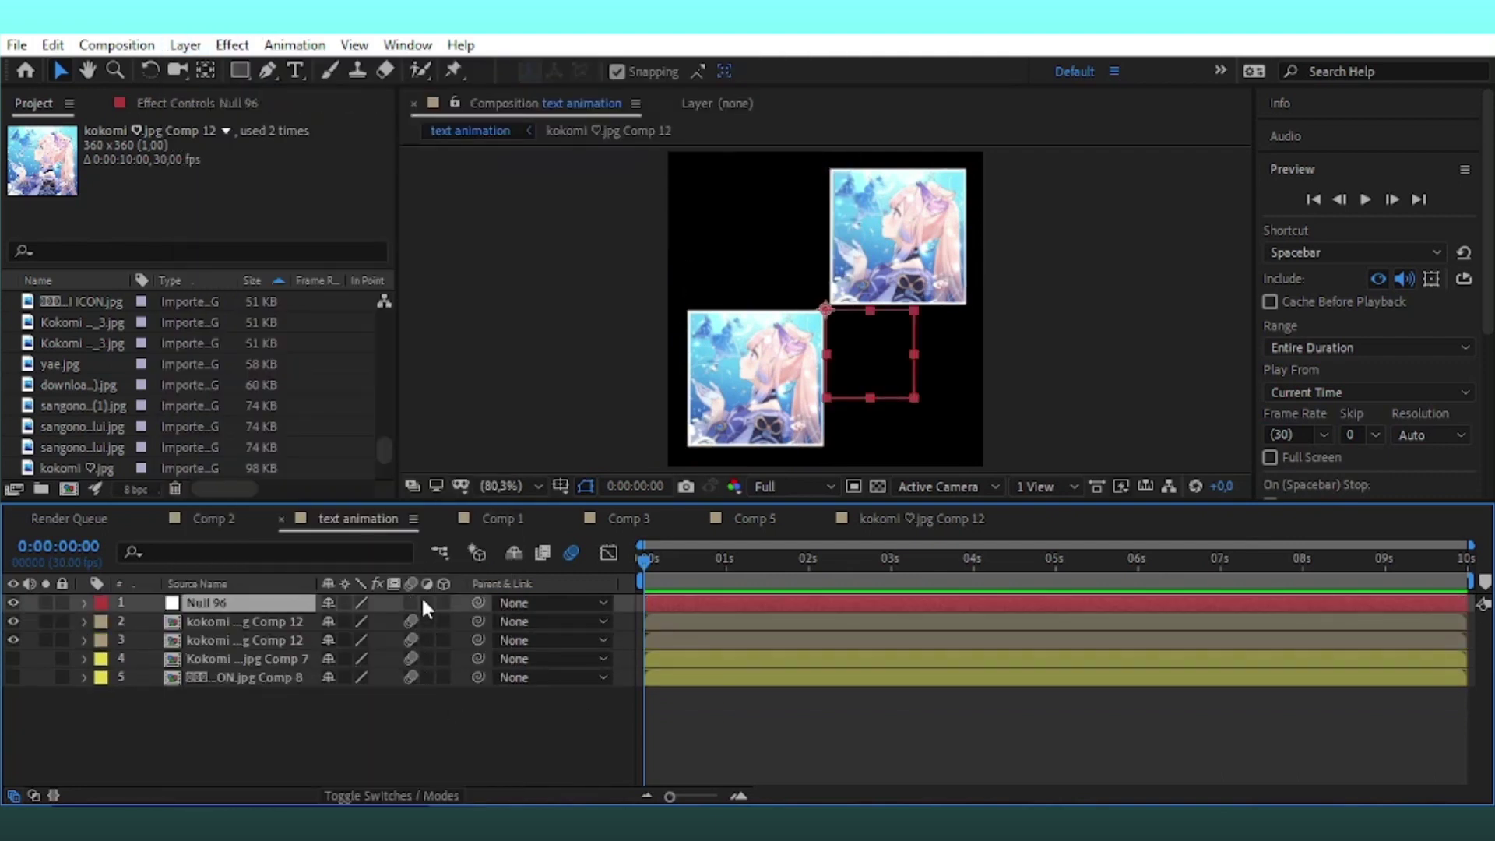
{"action": "key", "text": "y"}
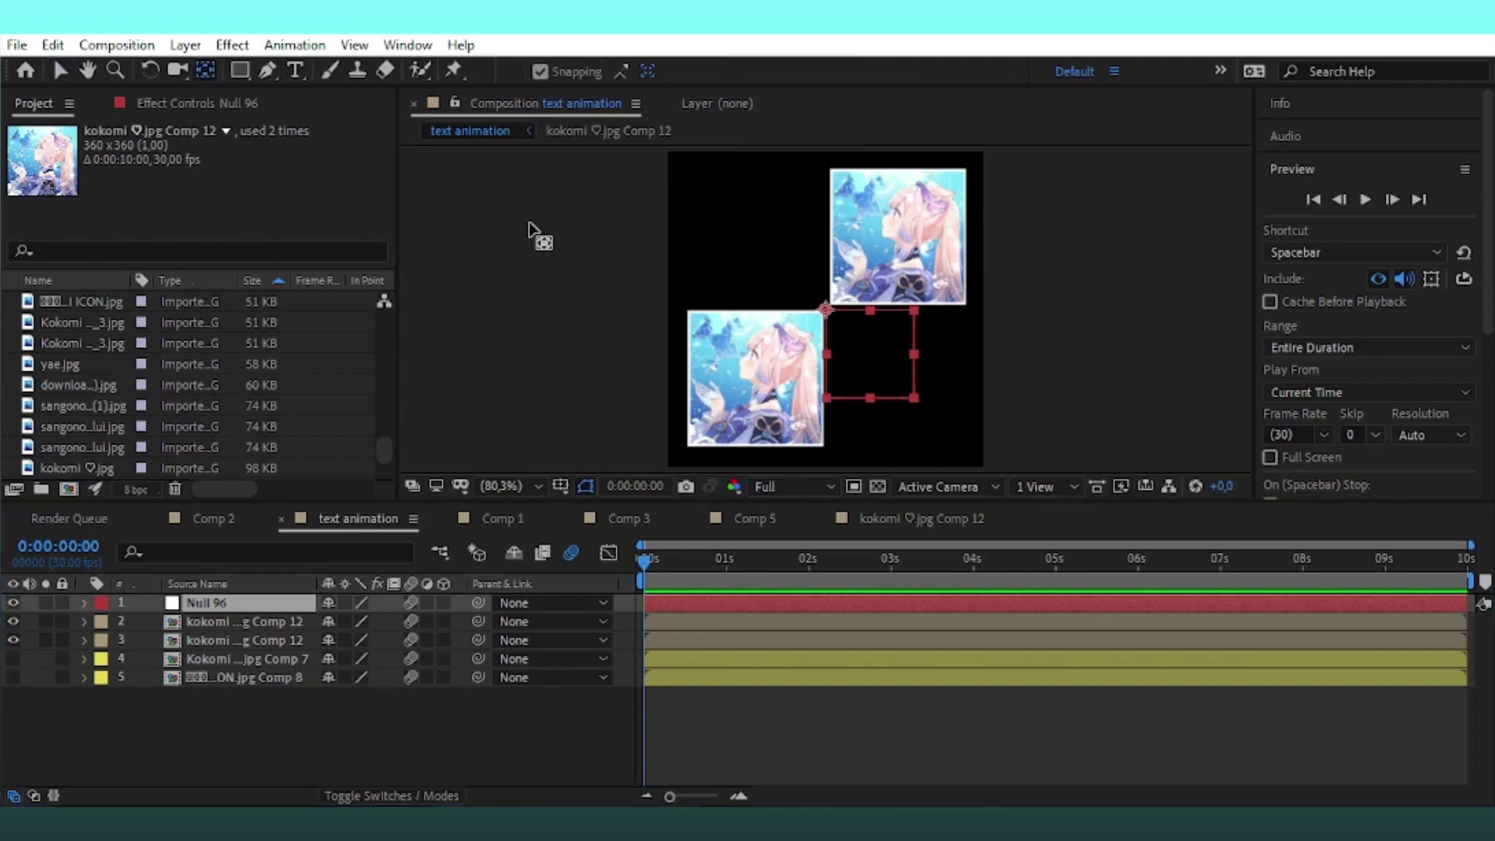
{"action": "left_click", "coordinate": [827, 311]}
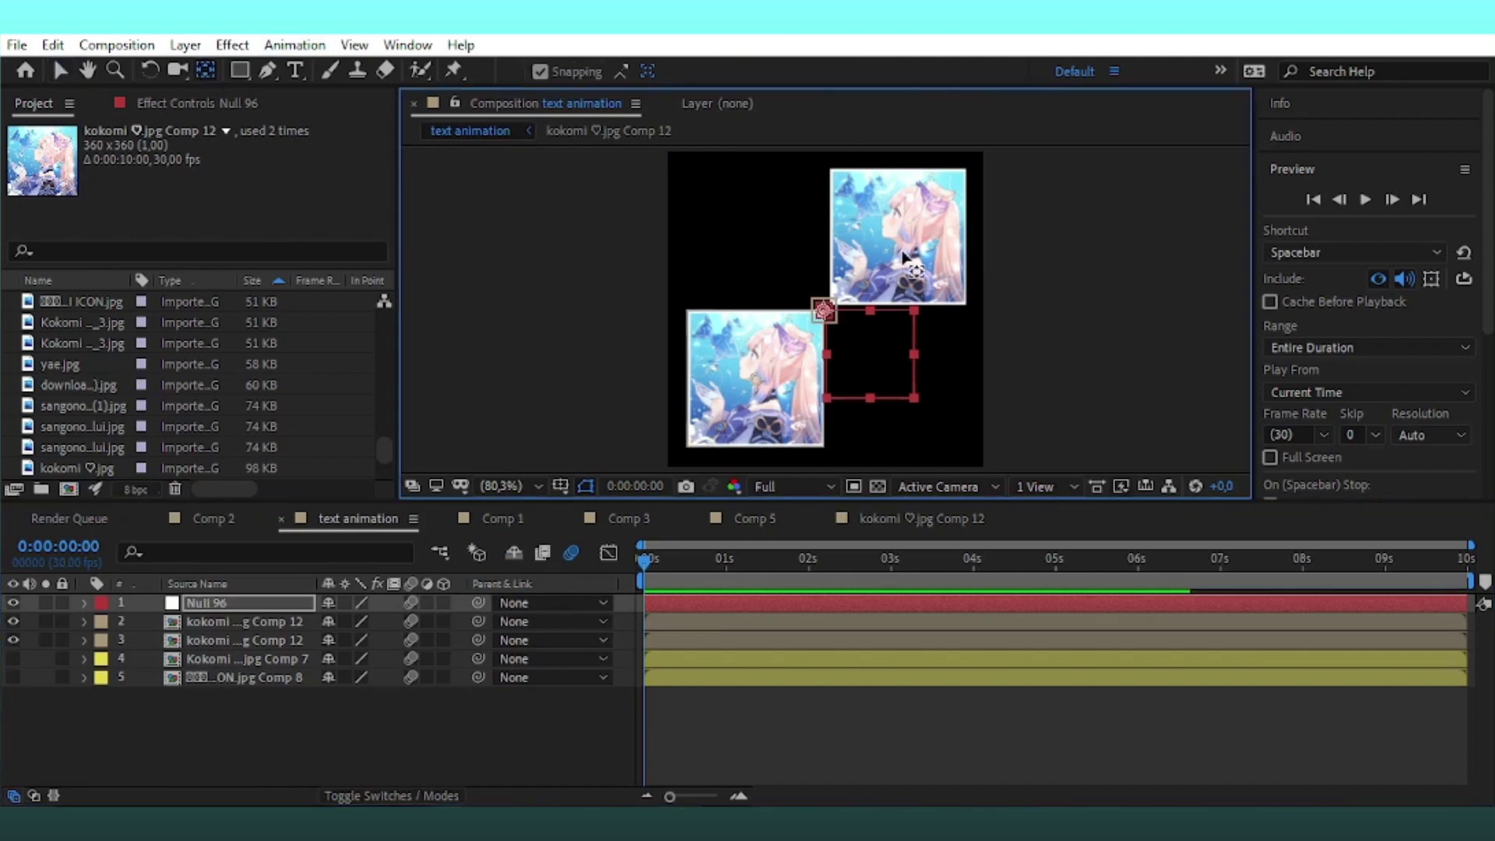
Add a second null object, Null 97
{"action": "left_click", "coordinate": [263, 638]}
{"action": "left_click", "coordinate": [185, 45]}
{"action": "mouse_move", "coordinate": [214, 71]}
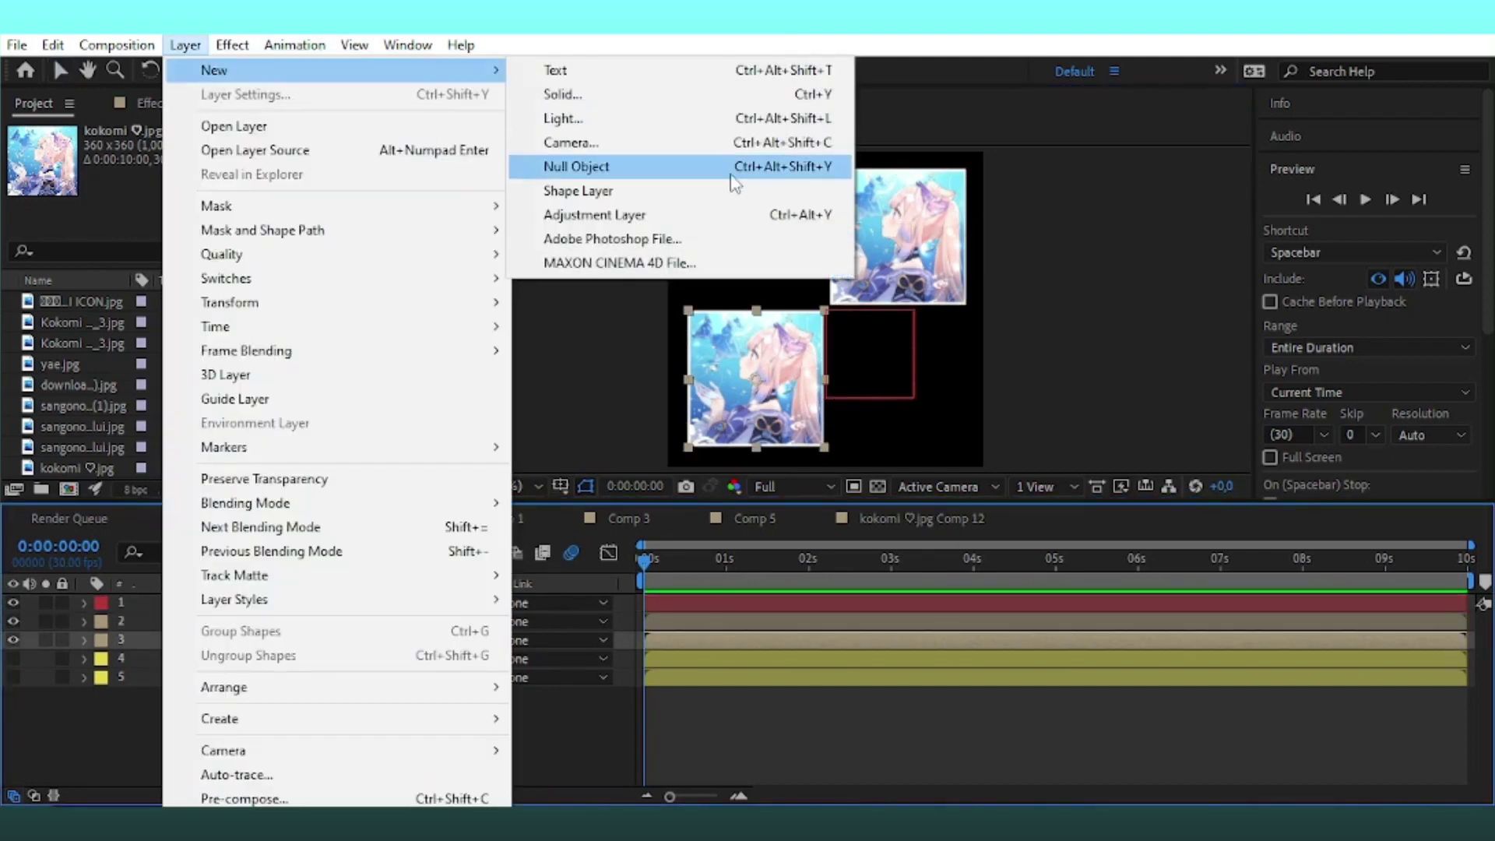
{"action": "left_click", "coordinate": [732, 174]}
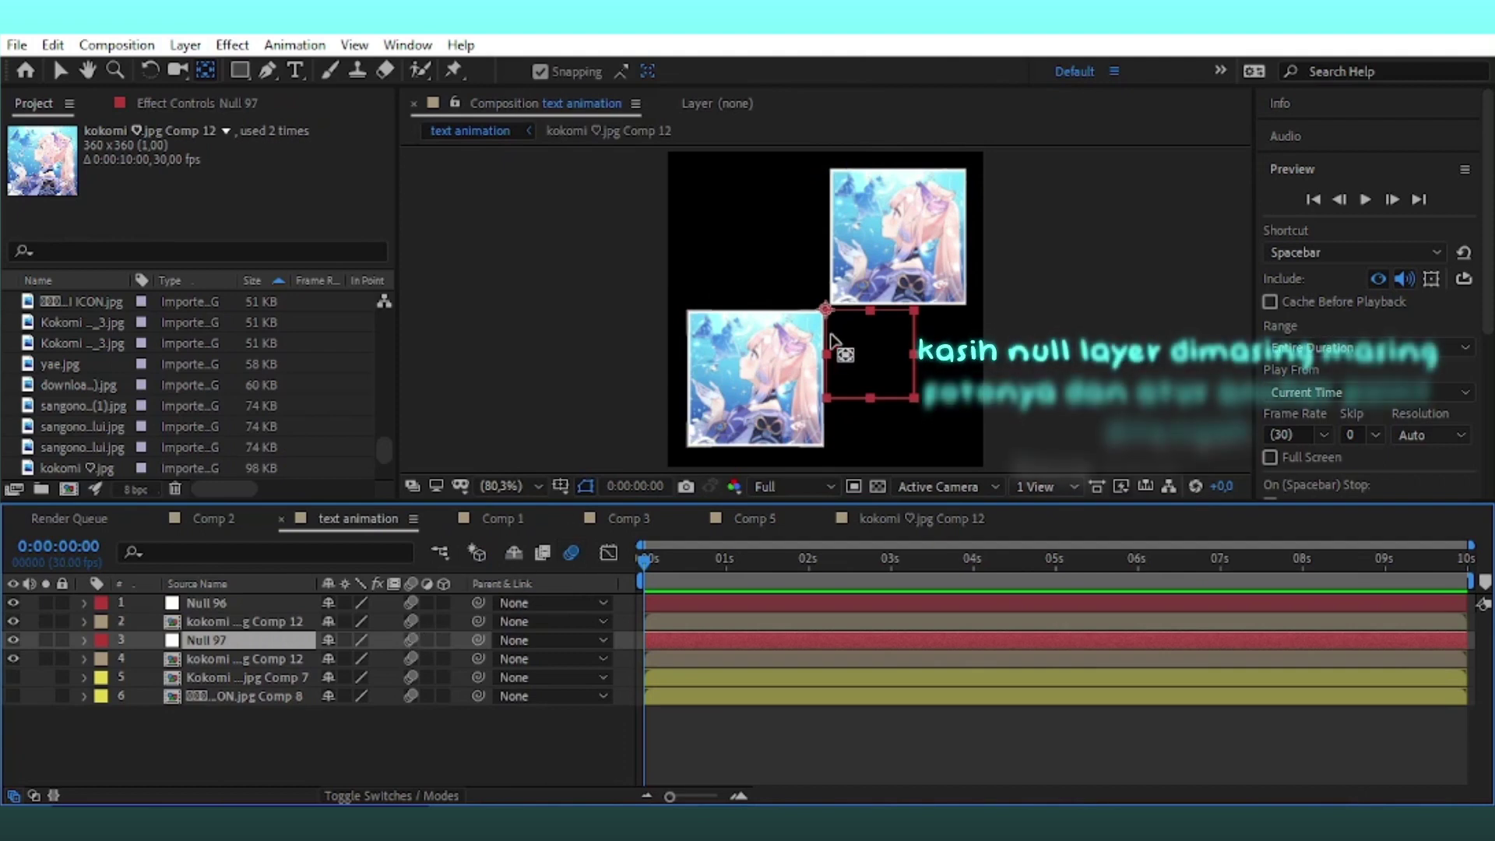
Parent the upper photo layer to Null 96
{"action": "left_click", "coordinate": [627, 658]}
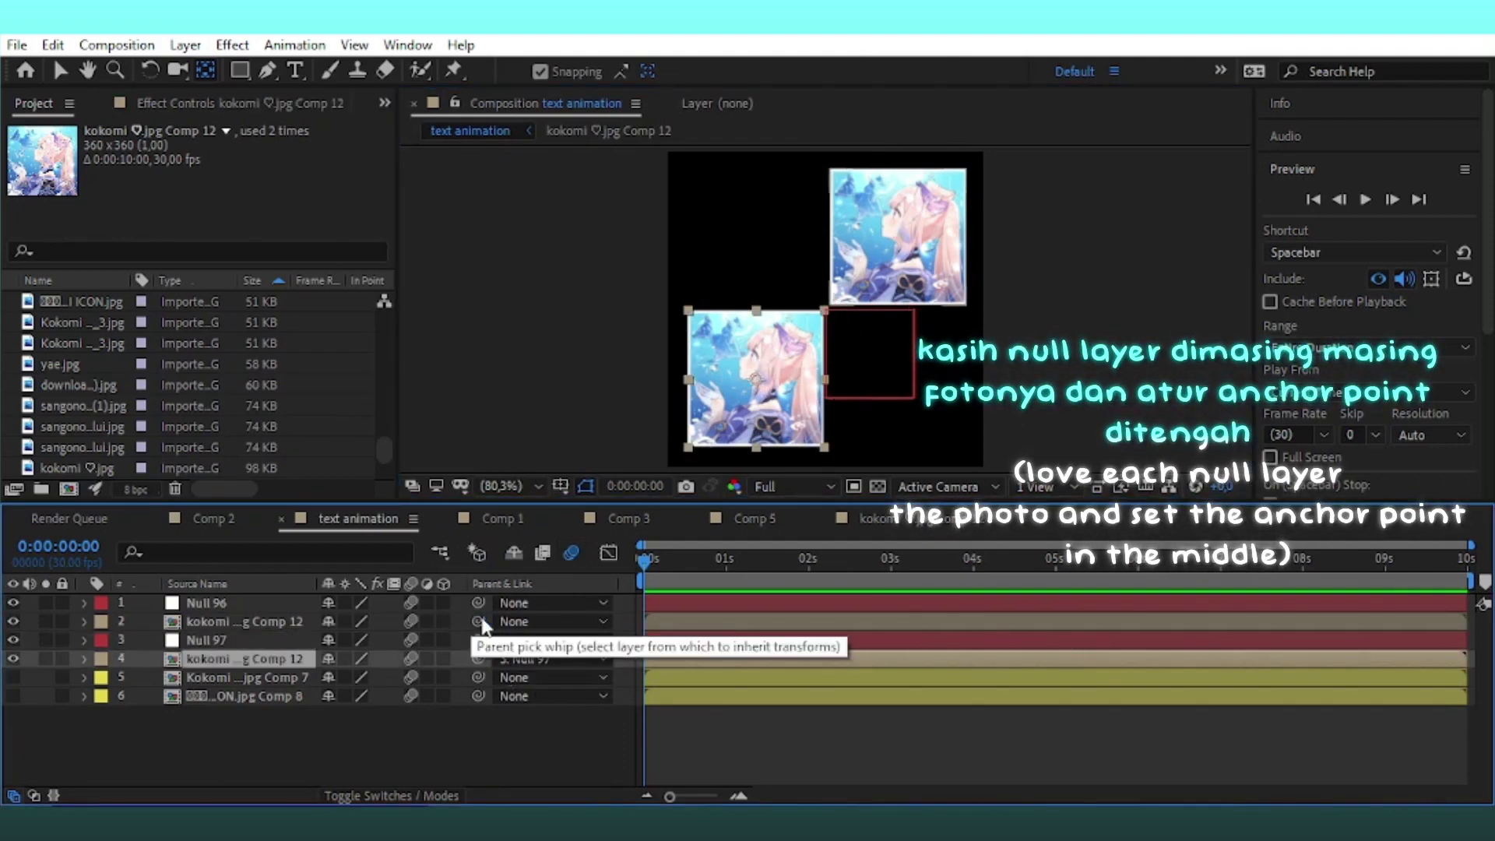
{"action": "left_click_drag", "start_coordinate": [478, 620], "coordinate": [225, 604]}
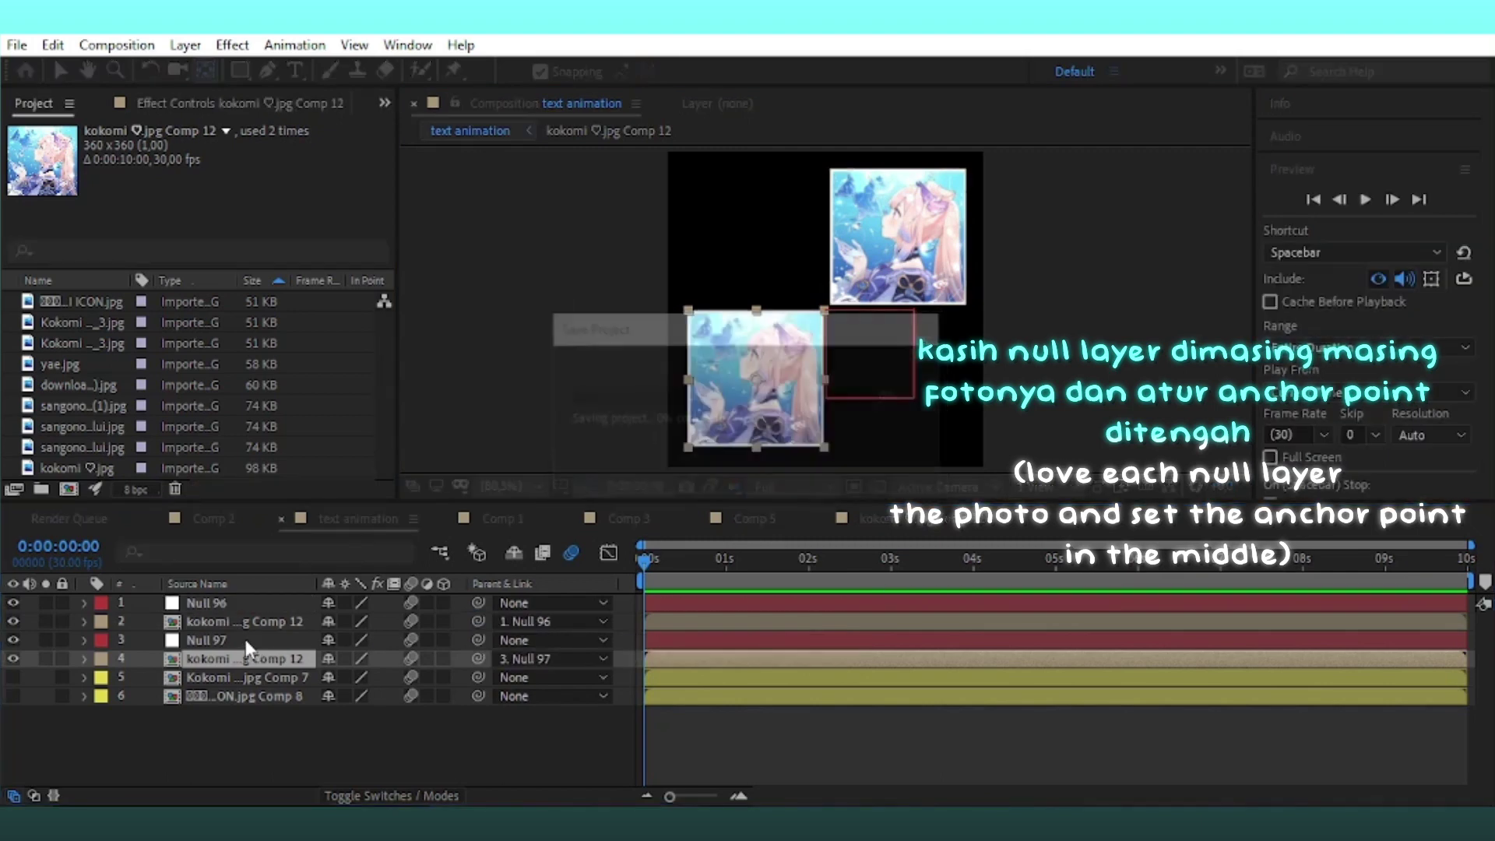
{"action": "left_click", "coordinate": [202, 621]}
Add one-second Position keyframes on both photos and show Rotation alongside Position
{"action": "key", "text": "p"}
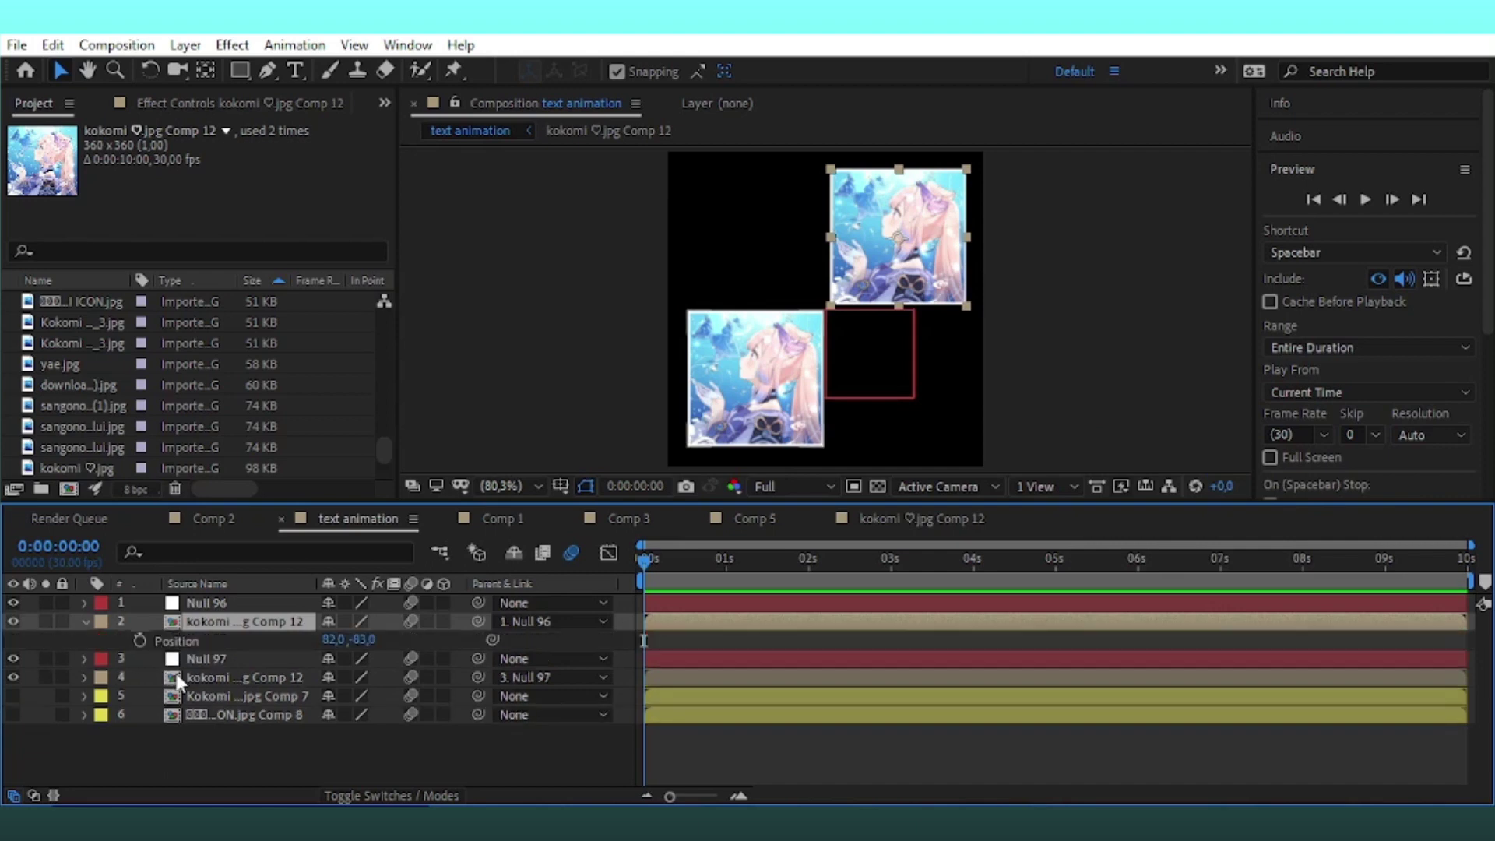
{"action": "left_click", "coordinate": [176, 670]}
{"action": "key", "text": "p"}
{"action": "left_click", "coordinate": [140, 640]}
{"action": "left_click", "coordinate": [139, 695]}
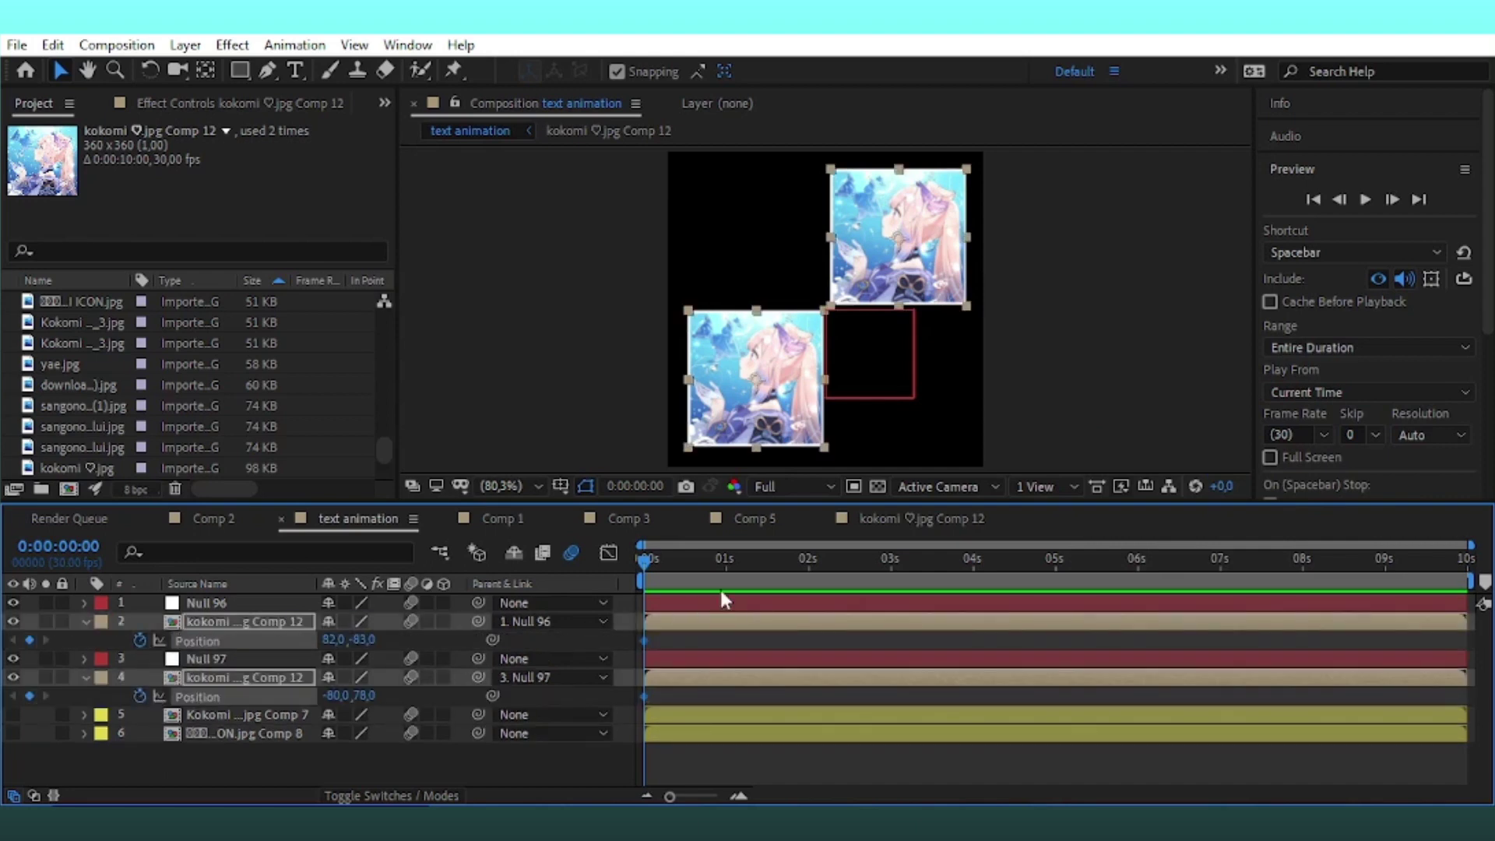
{"action": "left_click_drag", "start_coordinate": [1472, 545], "coordinate": [897, 640]}
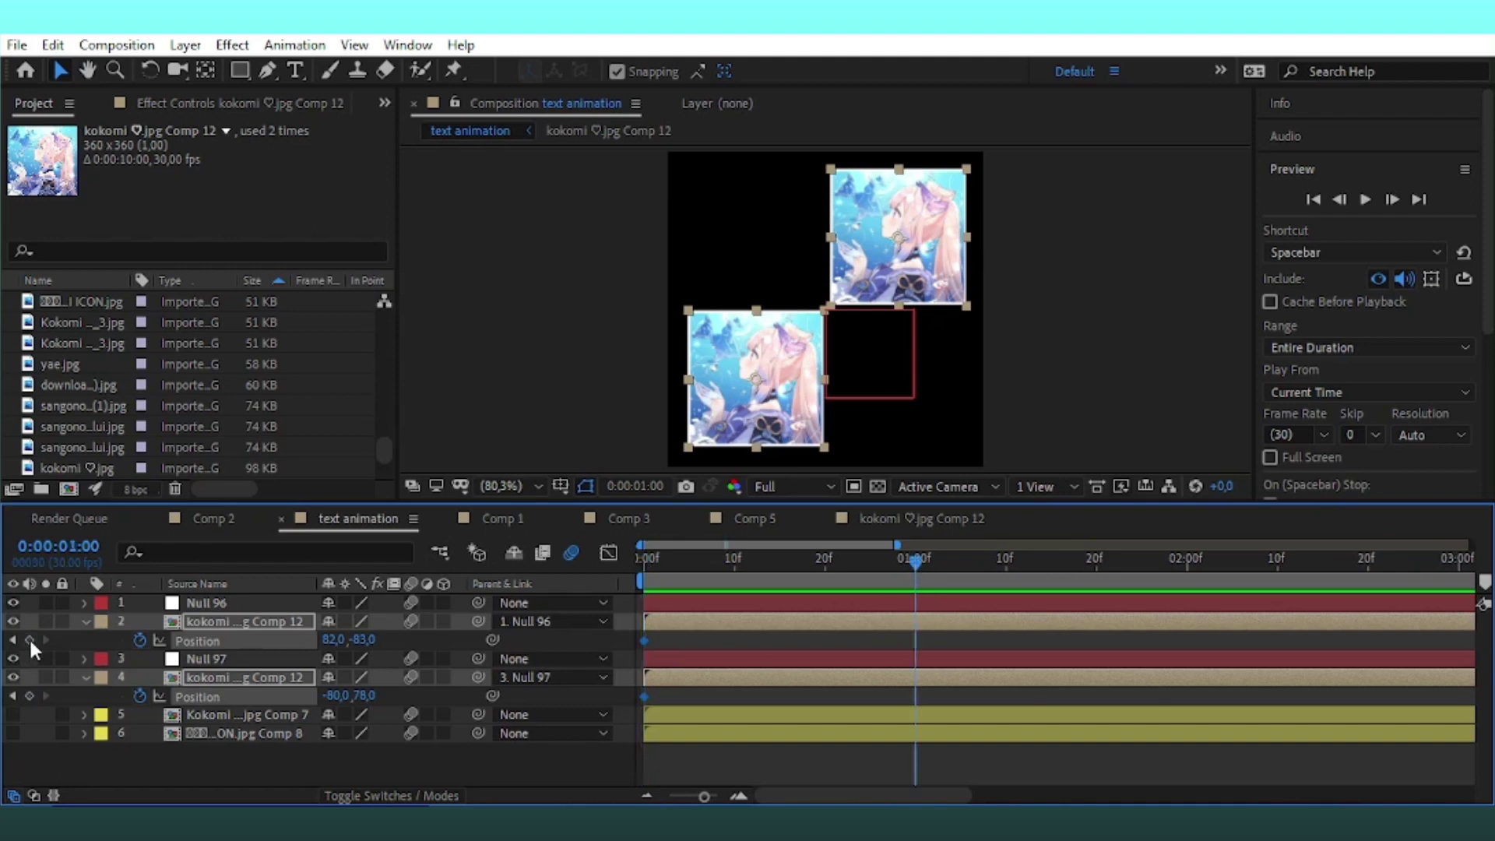
{"action": "left_click_drag", "start_coordinate": [761, 586], "coordinate": [605, 623]}
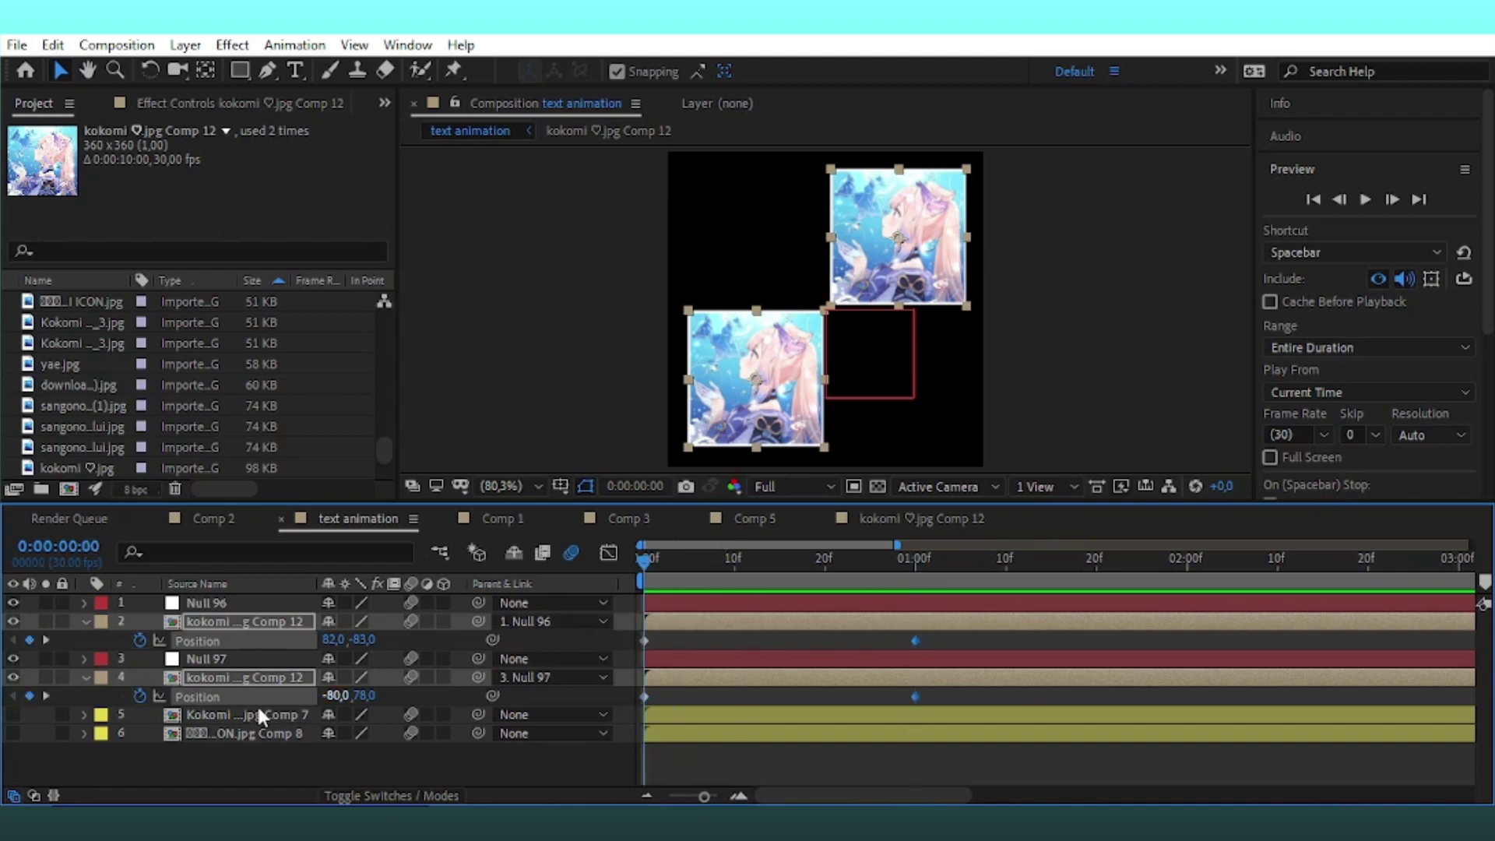
{"action": "key", "text": "r"}
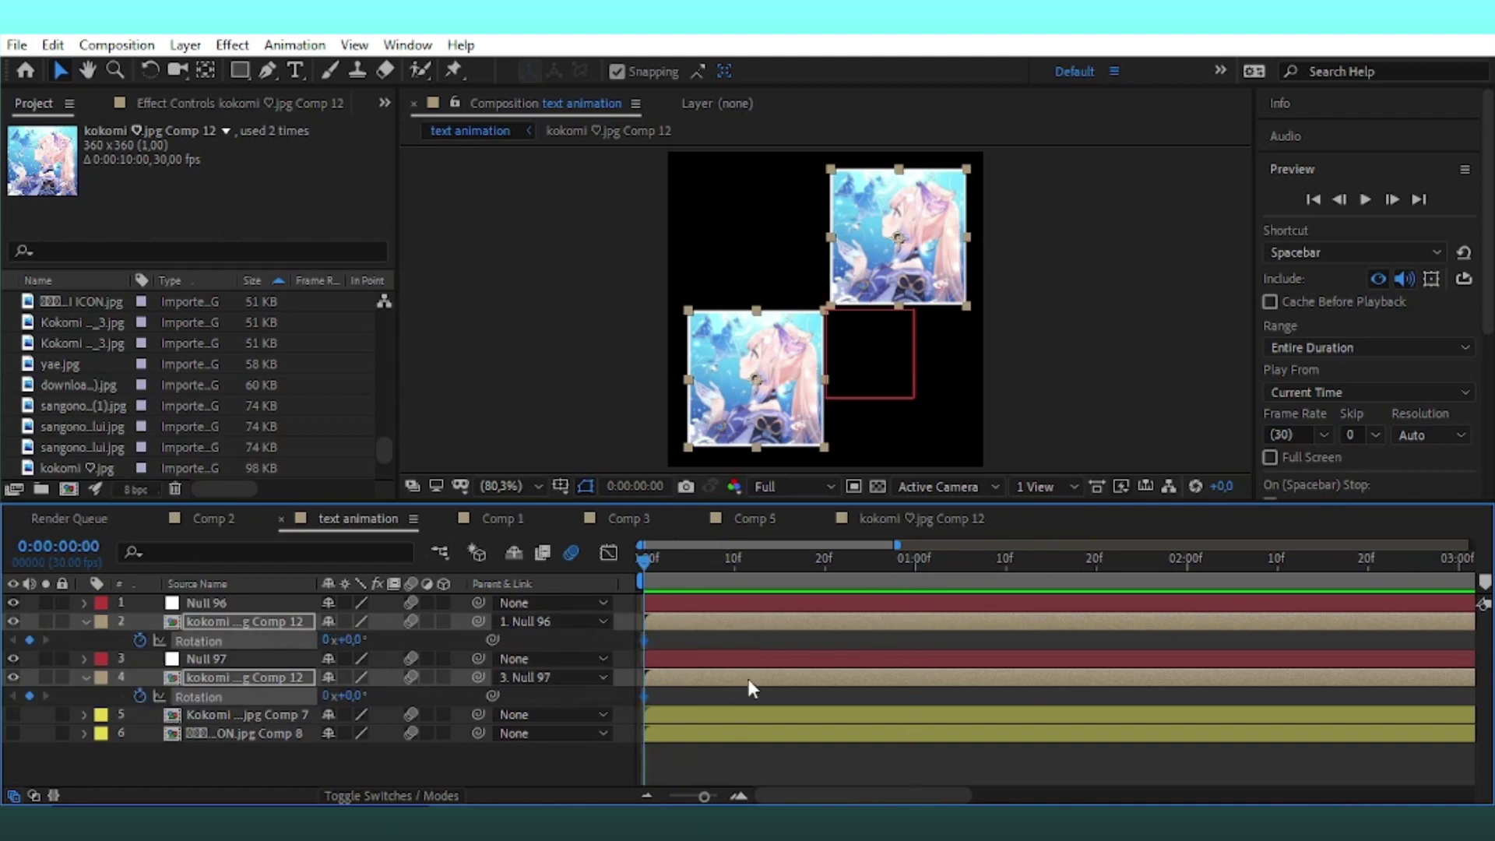
{"action": "key", "text": "shift+p"}
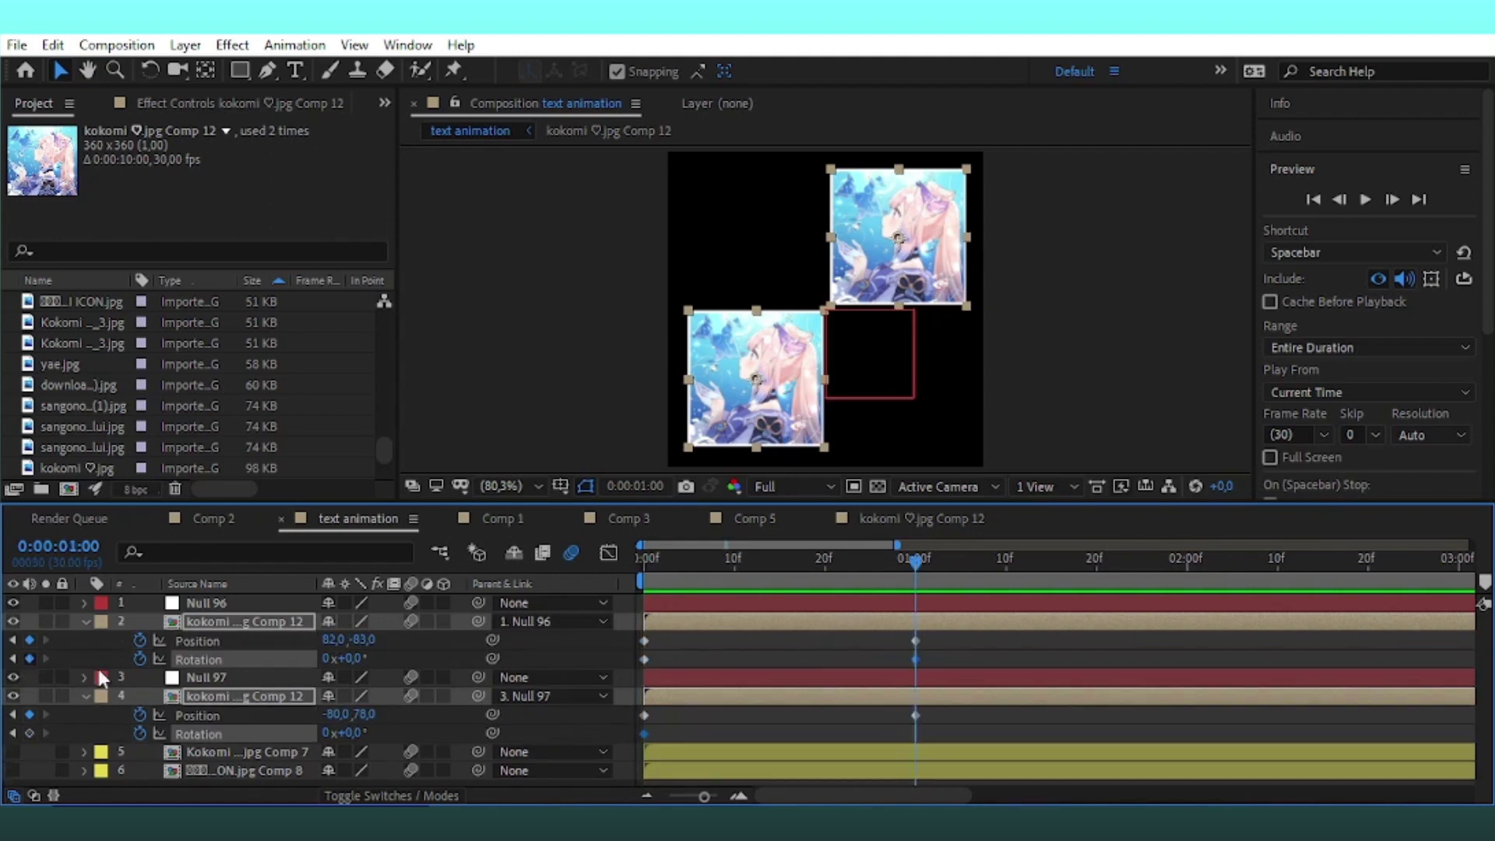
At 0s, offset the photos off-frame horizontally with ±180° start rotations
{"action": "left_click", "coordinate": [744, 648]}
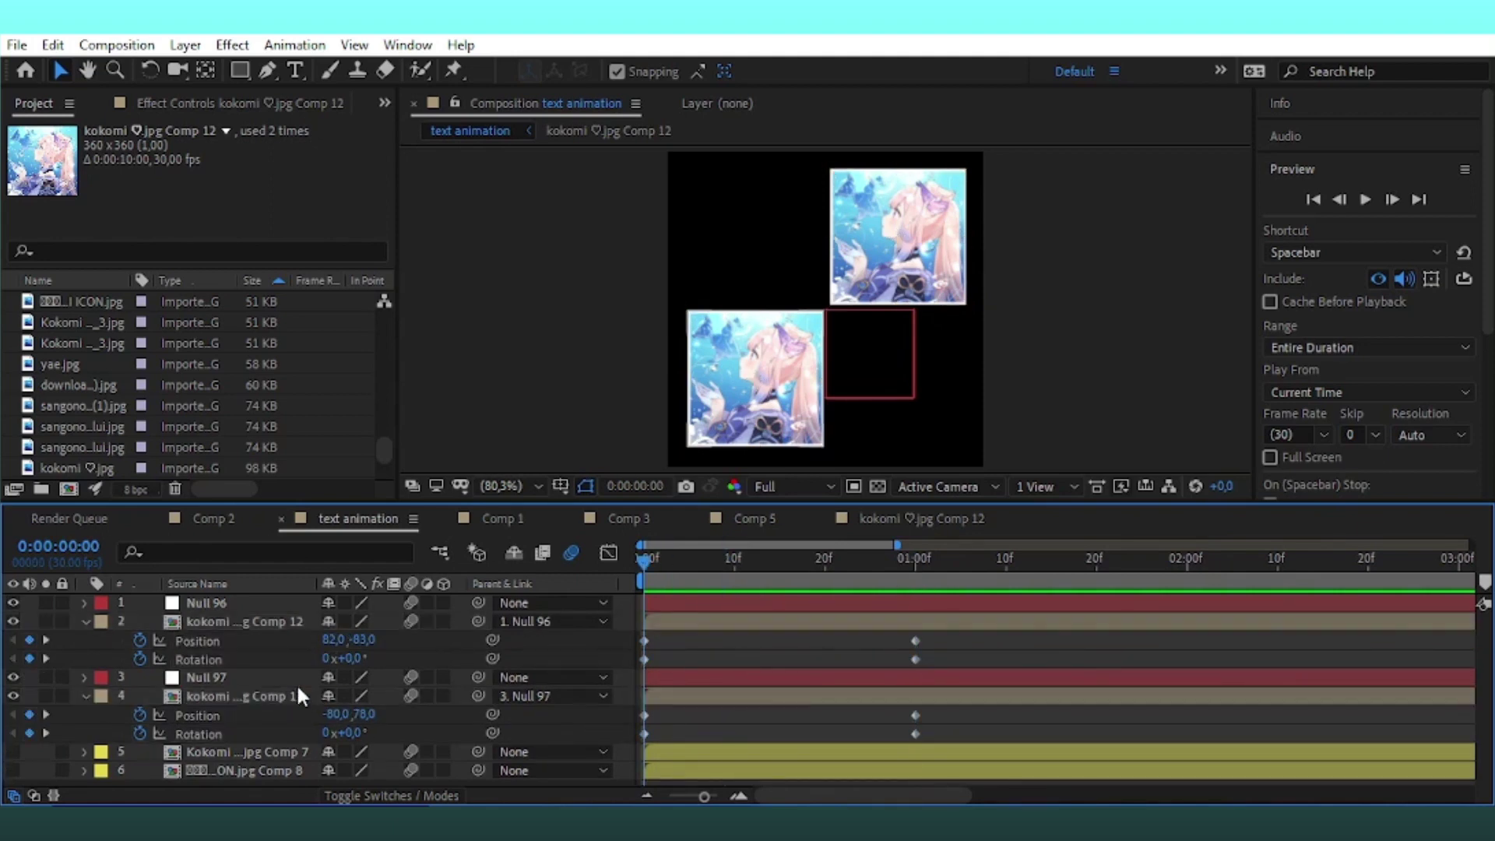
{"action": "left_click_drag", "start_coordinate": [333, 640], "coordinate": [546, 668]}
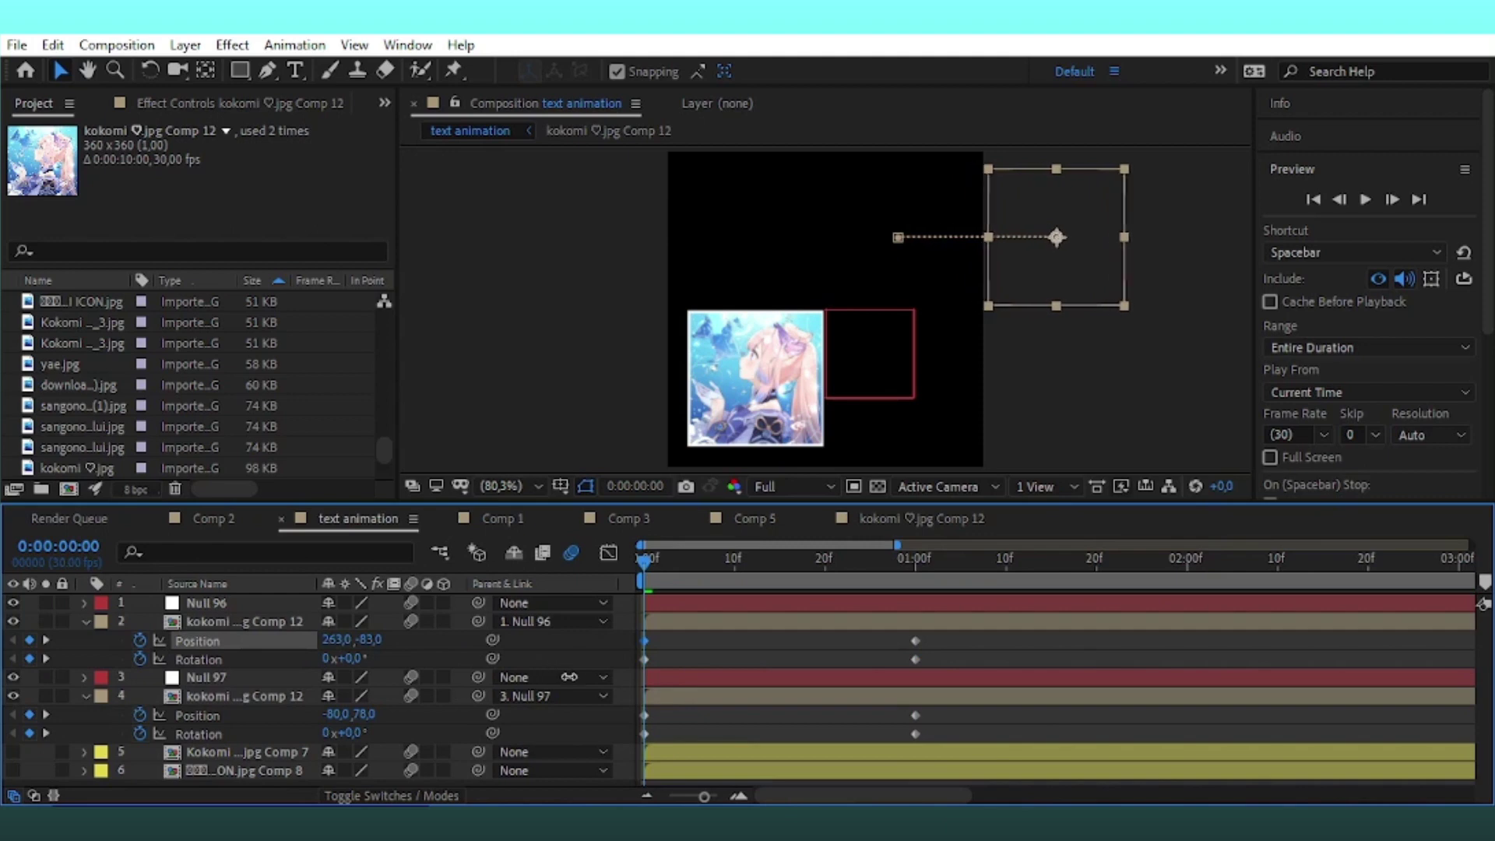
{"action": "mouse_move", "coordinate": [337, 641]}
{"action": "left_mouse_down"}
{"action": "mouse_move", "coordinate": [316, 728]}
{"action": "mouse_move", "coordinate": [163, 738]}
{"action": "left_mouse_up"}
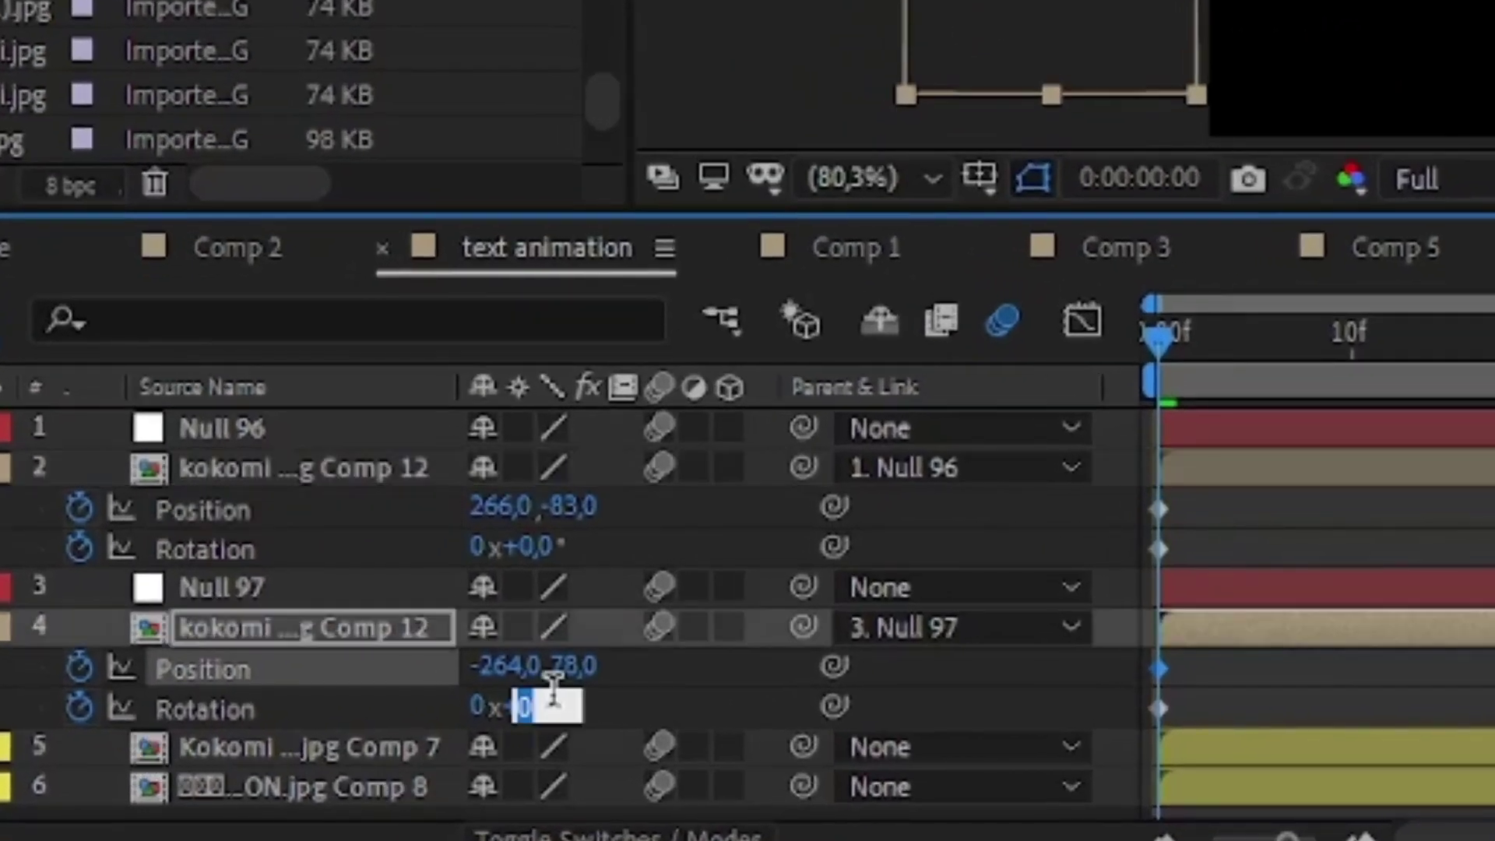
{"action": "type", "text": "180"}
{"action": "left_click", "coordinate": [646, 720]}
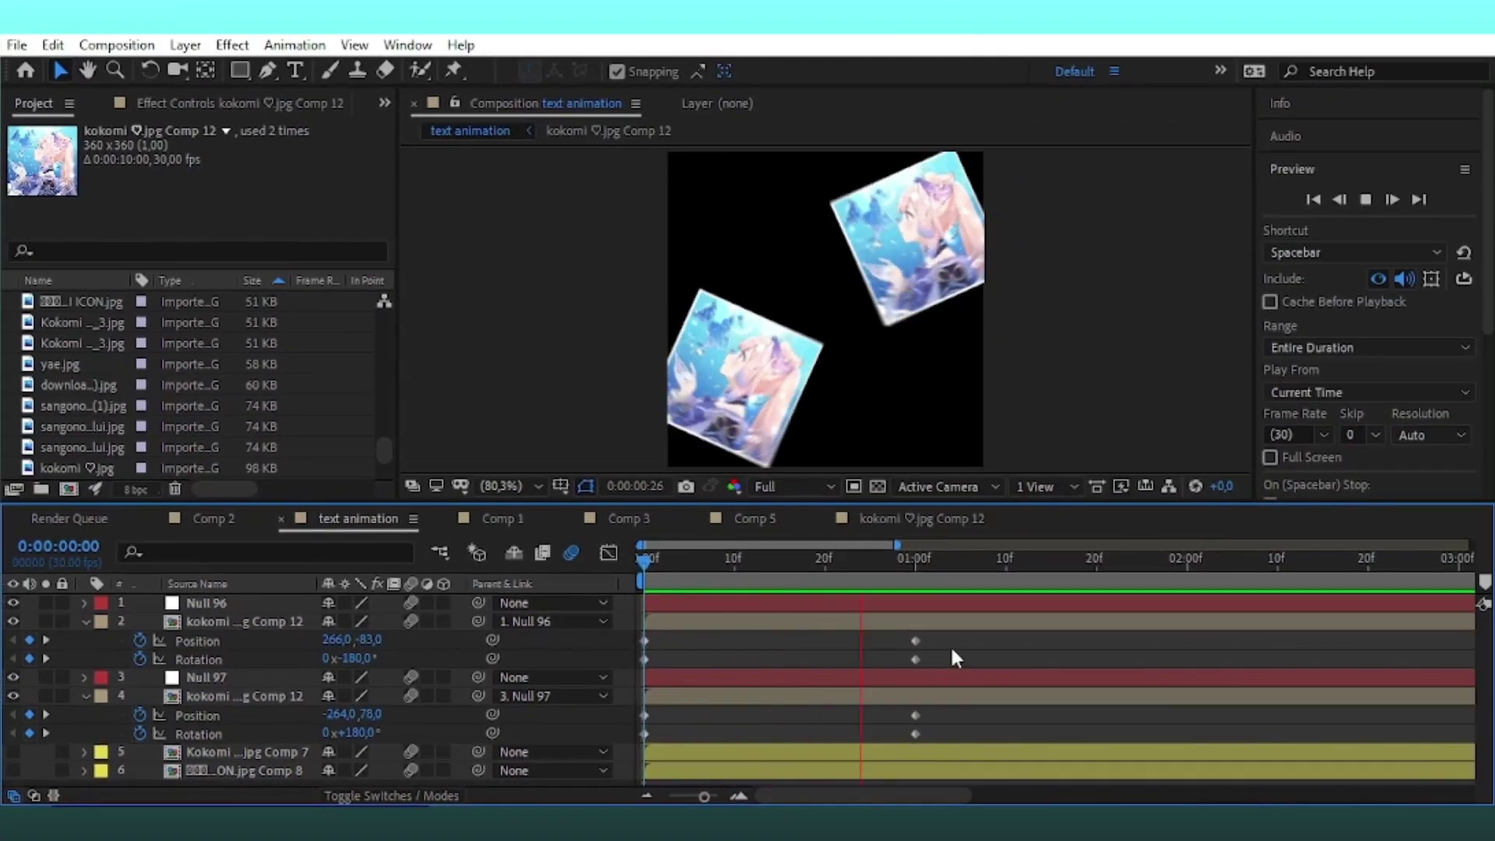
Apply Easy Ease to all photo keyframes and steepen the speed curve, then preview
{"action": "left_click_drag", "start_coordinate": [951, 647], "coordinate": [637, 744]}
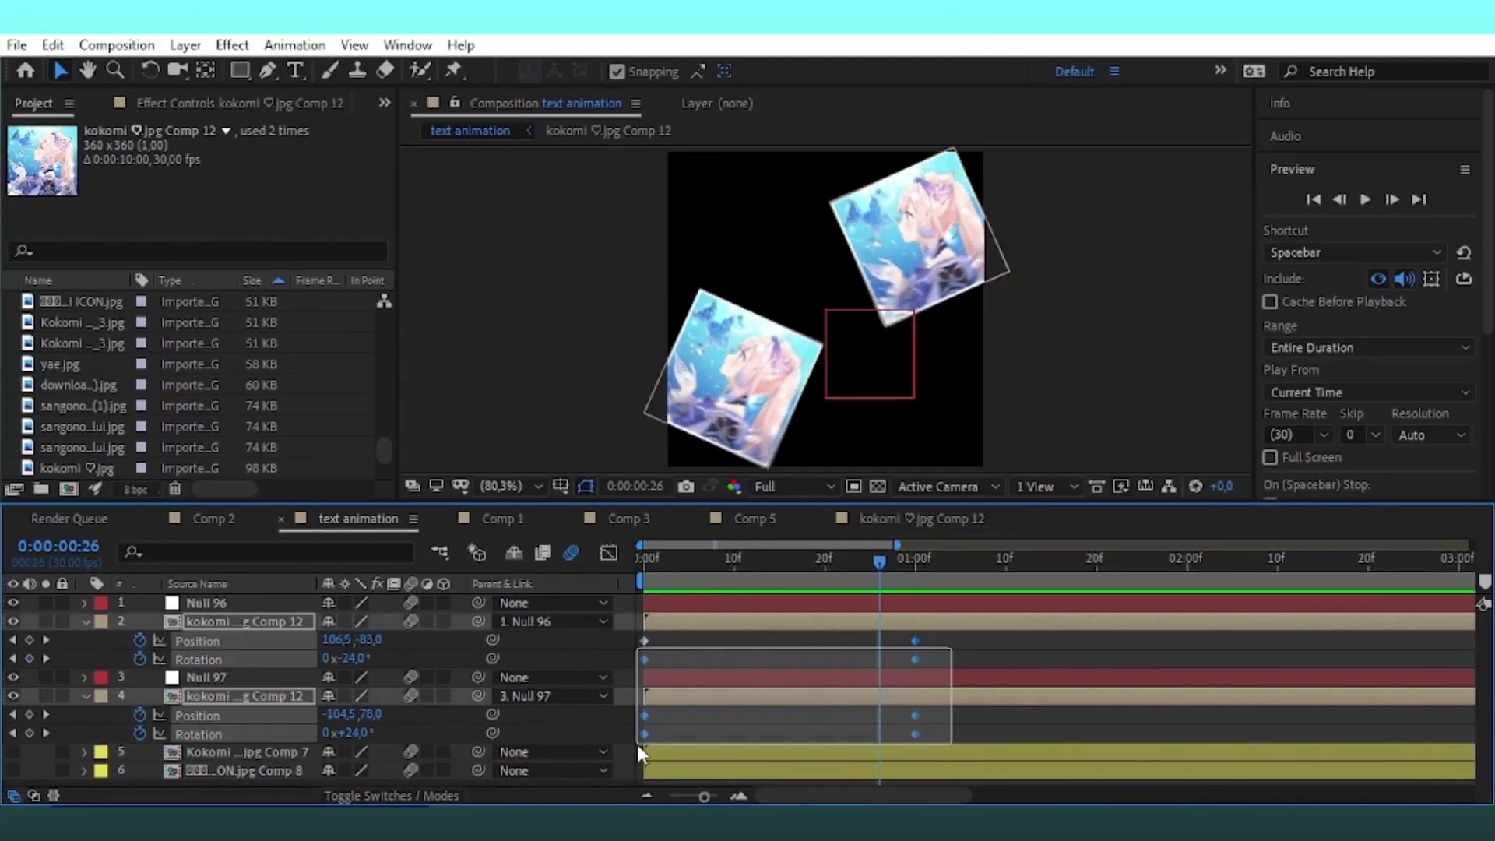
{"action": "key", "text": "F9"}
{"action": "left_click", "coordinate": [609, 552]}
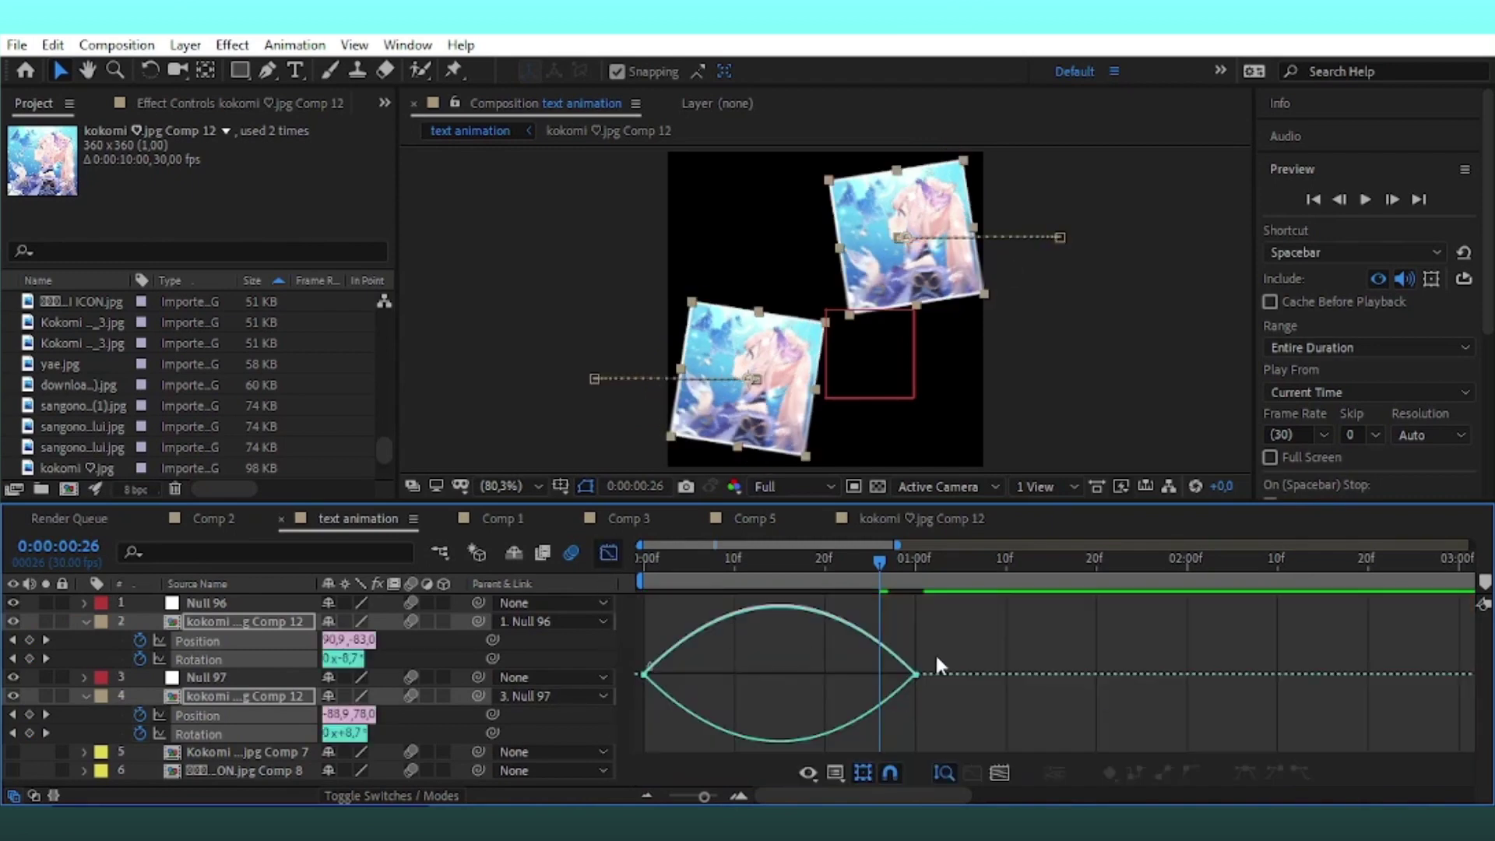
{"action": "left_click_drag", "start_coordinate": [870, 673], "coordinate": [778, 673]}
{"action": "key", "text": "space"}
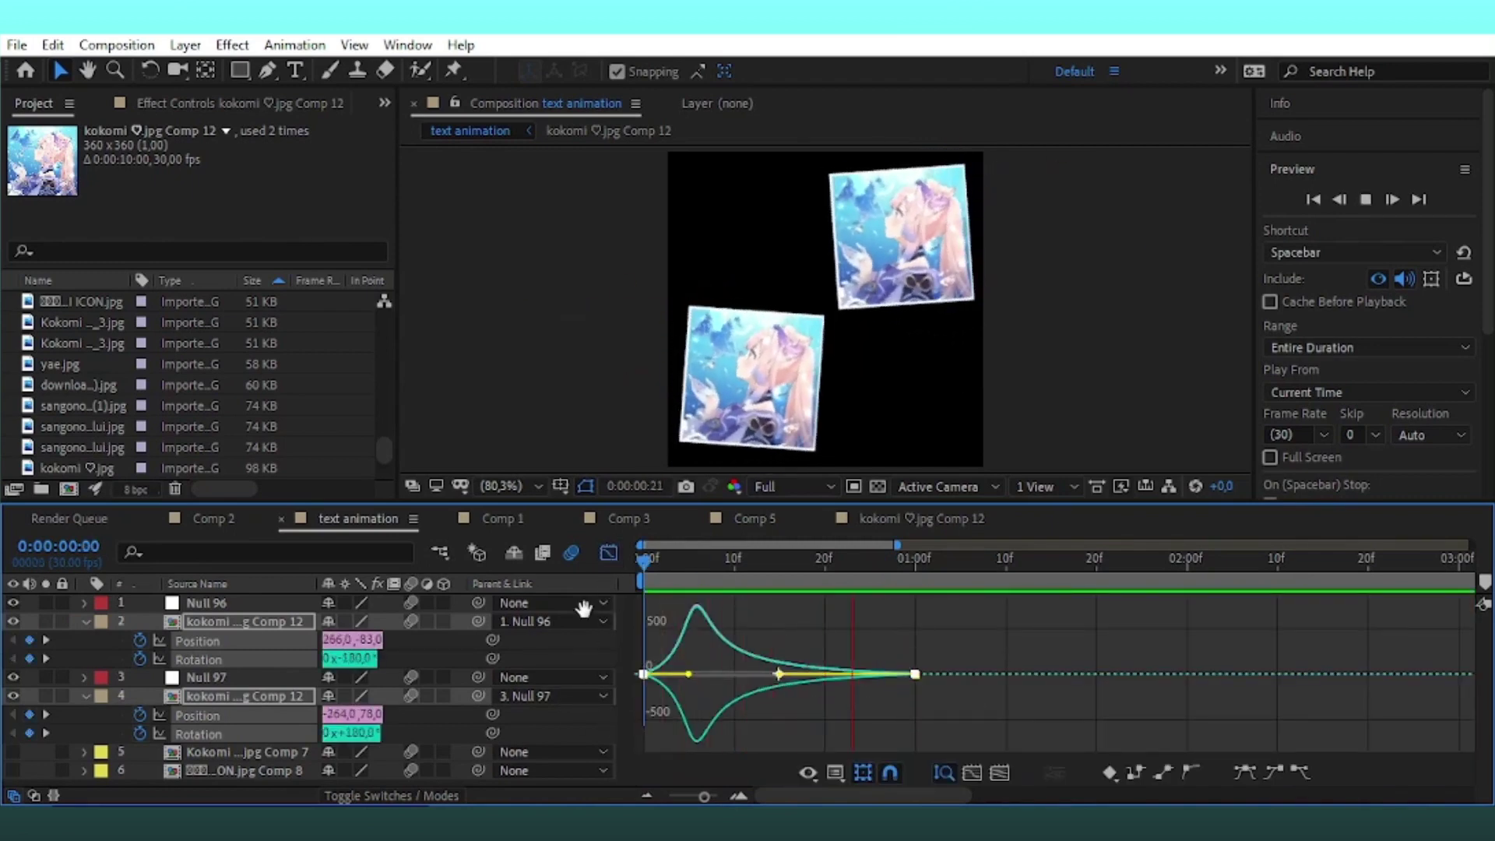
{"action": "left_click", "coordinate": [609, 555]}
At one second, add Position and Rotation keyframes to Null 96
{"action": "key", "text": "k"}
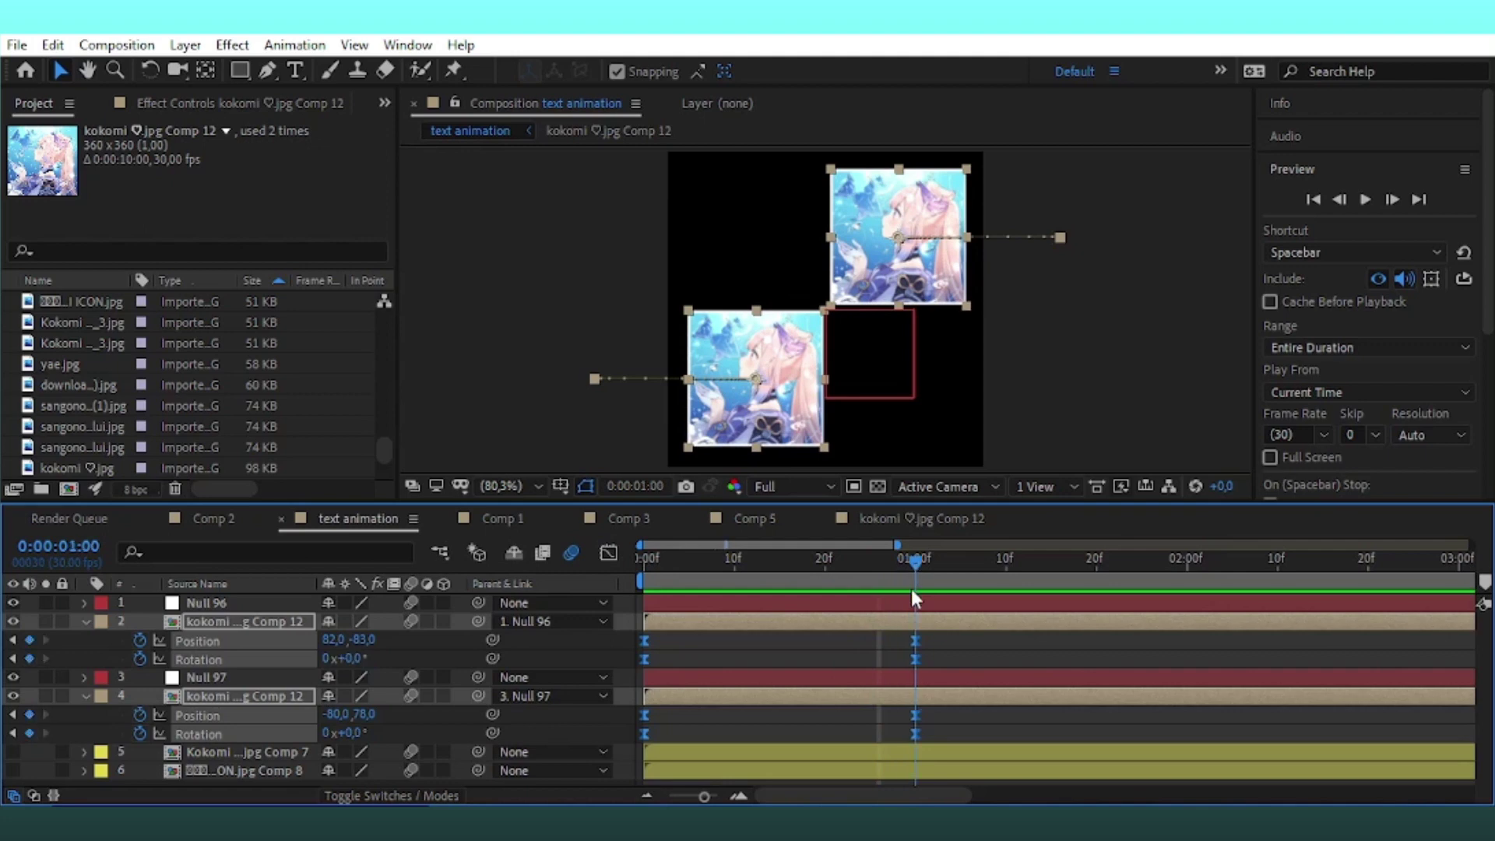
{"action": "left_click", "coordinate": [916, 618]}
{"action": "left_click", "coordinate": [911, 601]}
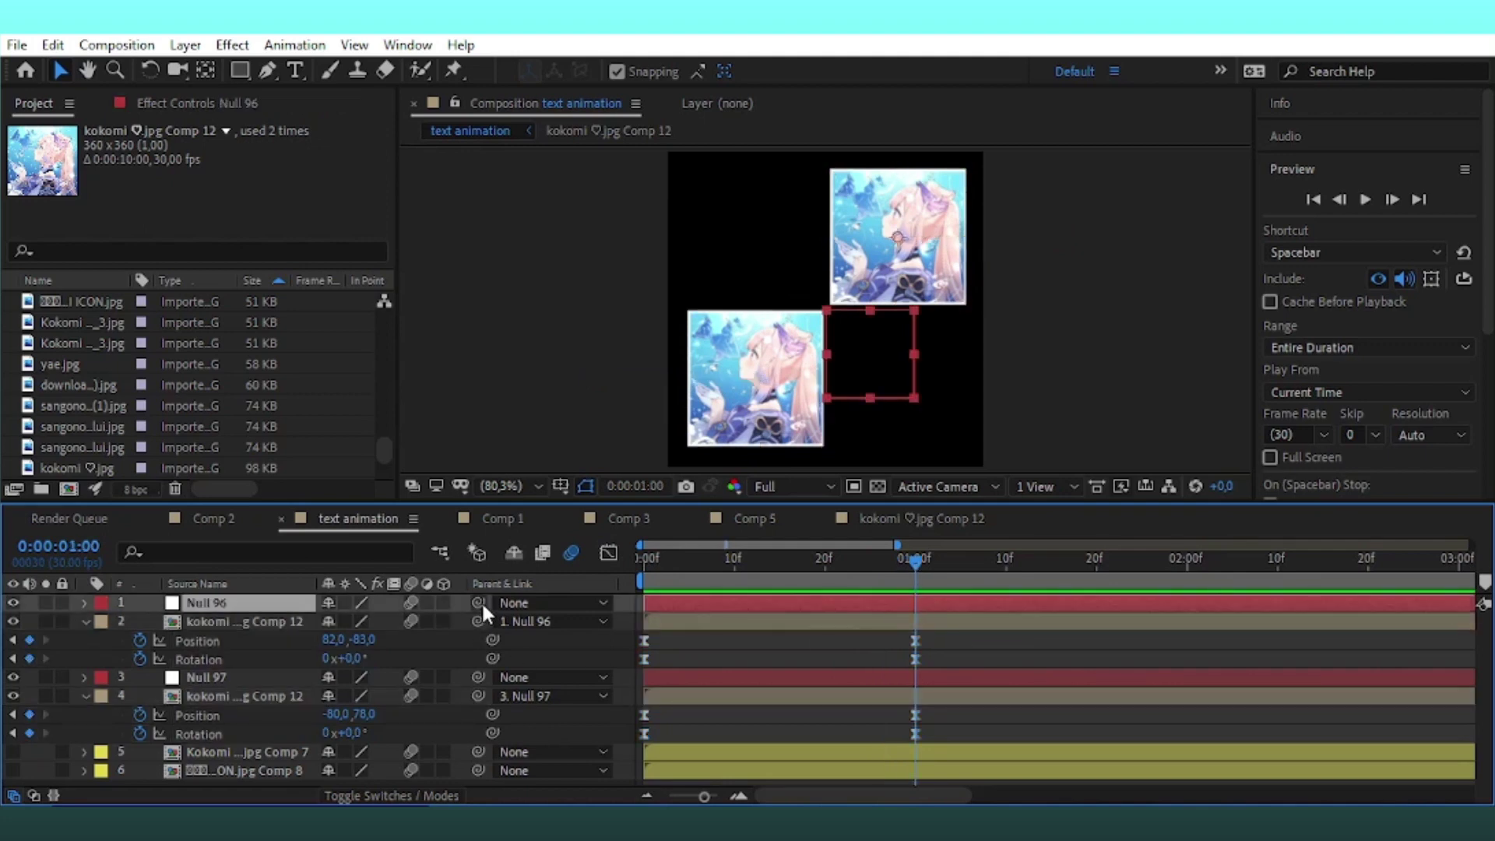
{"action": "key", "text": "r"}
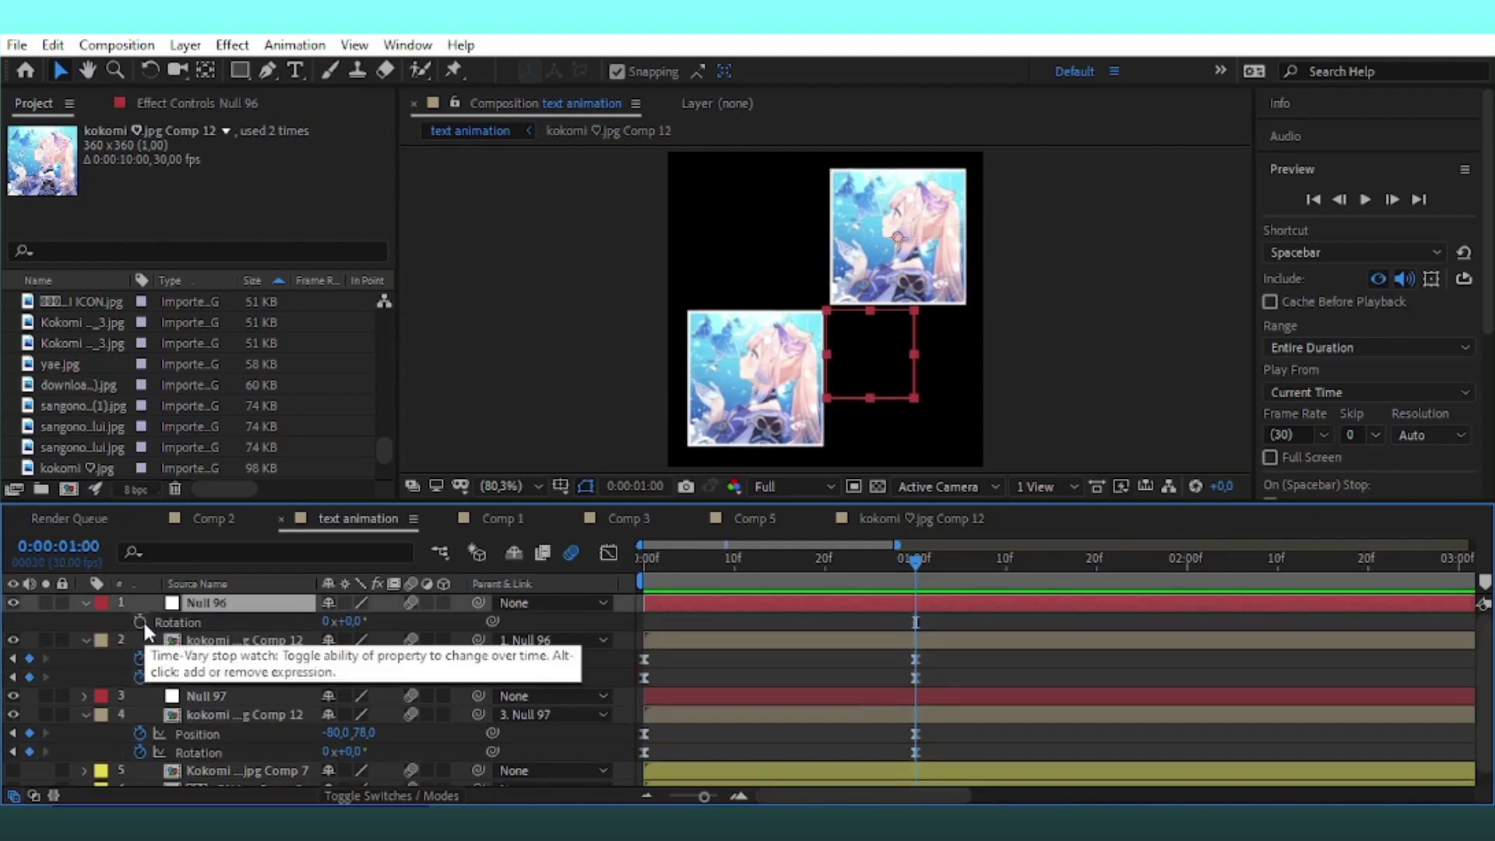
{"action": "key", "text": "p"}
{"action": "left_click", "coordinate": [140, 622]}
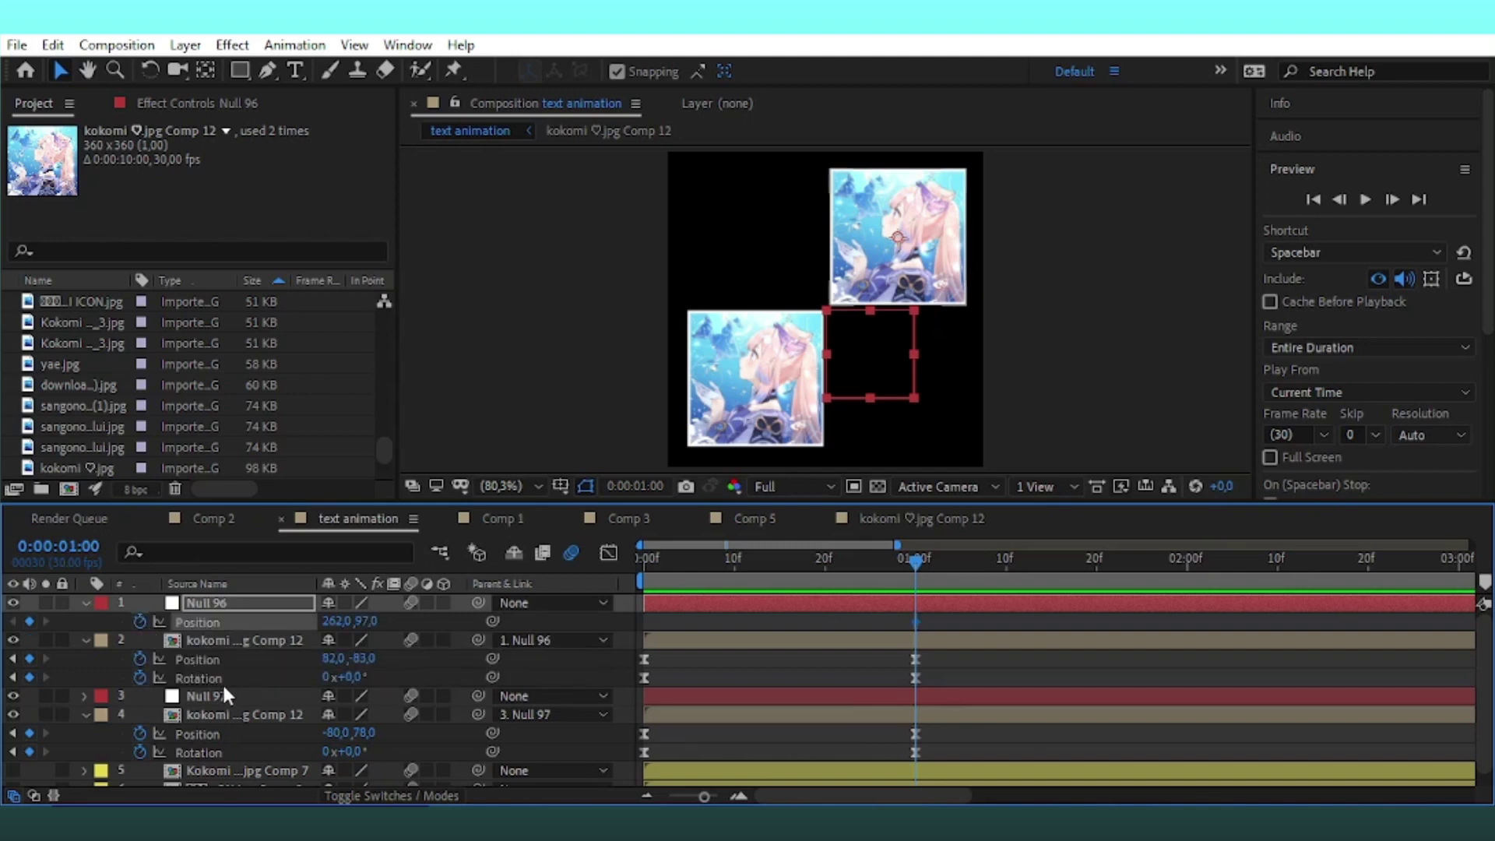
{"action": "key", "text": "alt+shift+r"}
{"action": "left_click", "coordinate": [916, 686]}
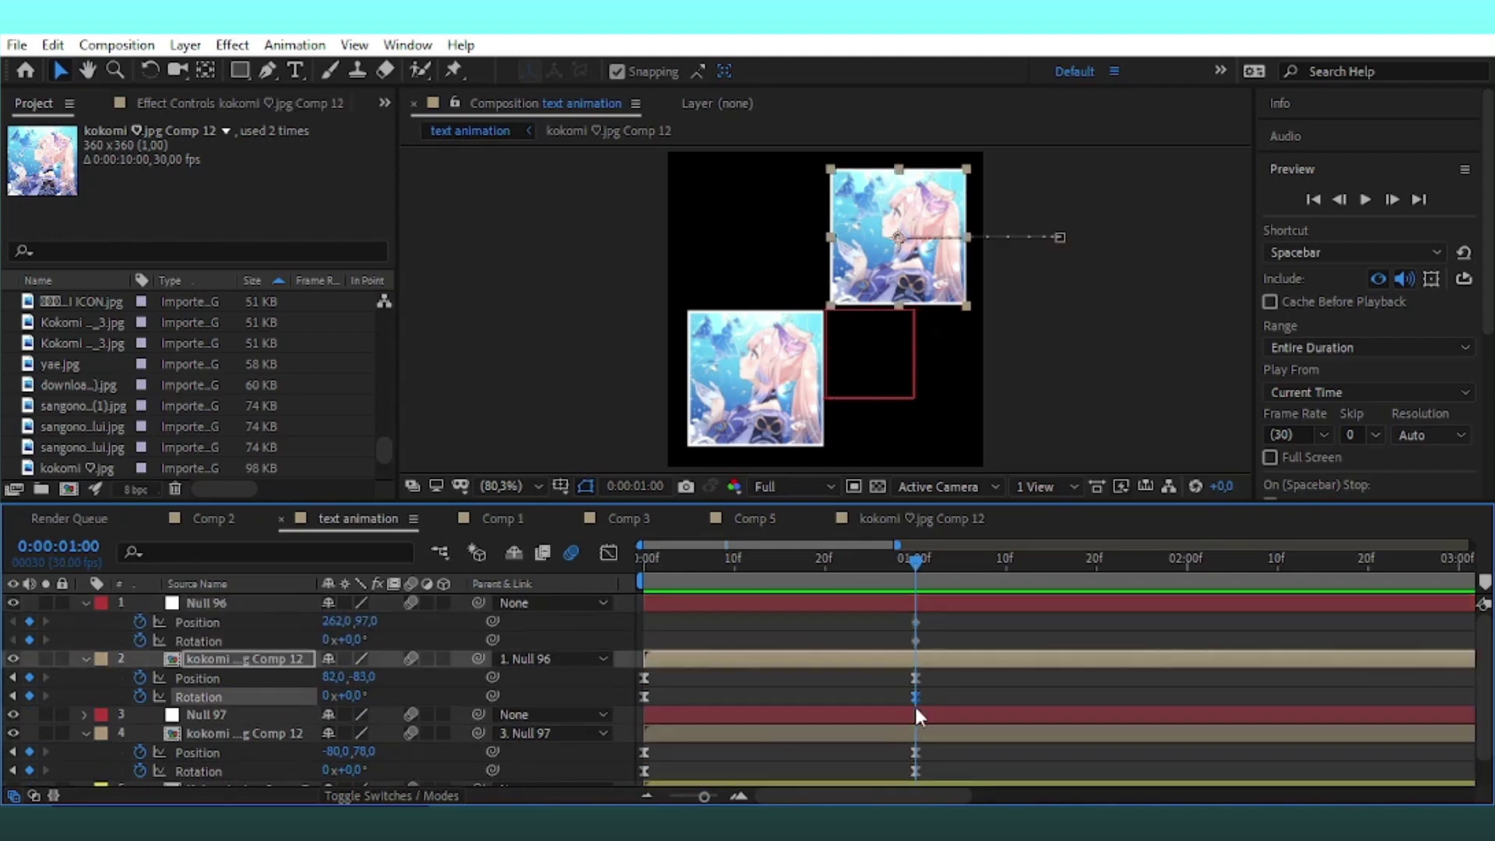
Add Position and Rotation keyframes to Null 97 and move the nulls' keyframes to the start
{"action": "left_click", "coordinate": [915, 710]}
{"action": "key", "text": "p"}
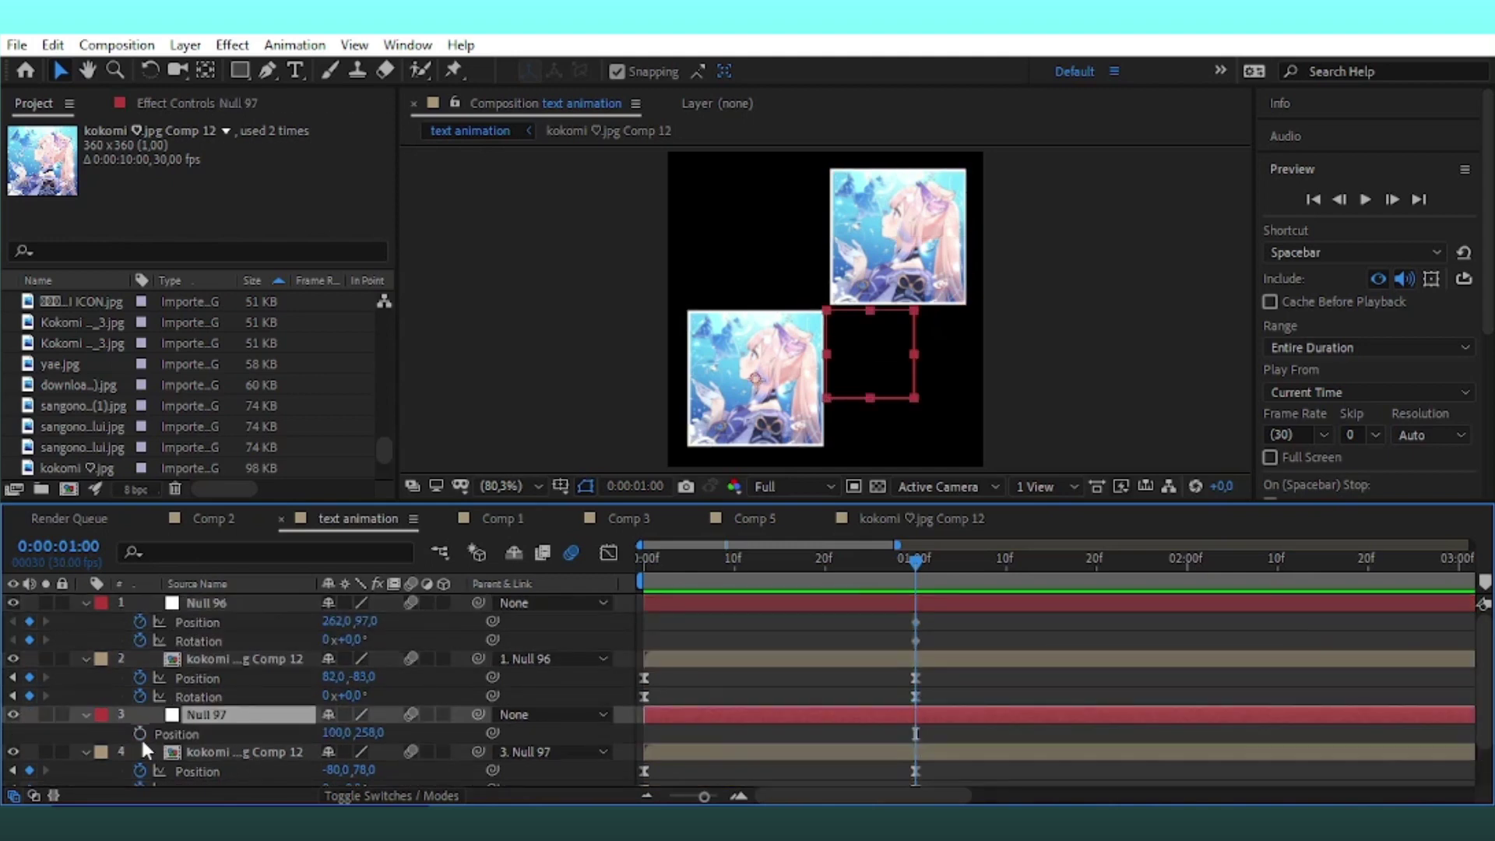
{"action": "key", "text": "r"}
{"action": "left_click", "coordinate": [141, 732]}
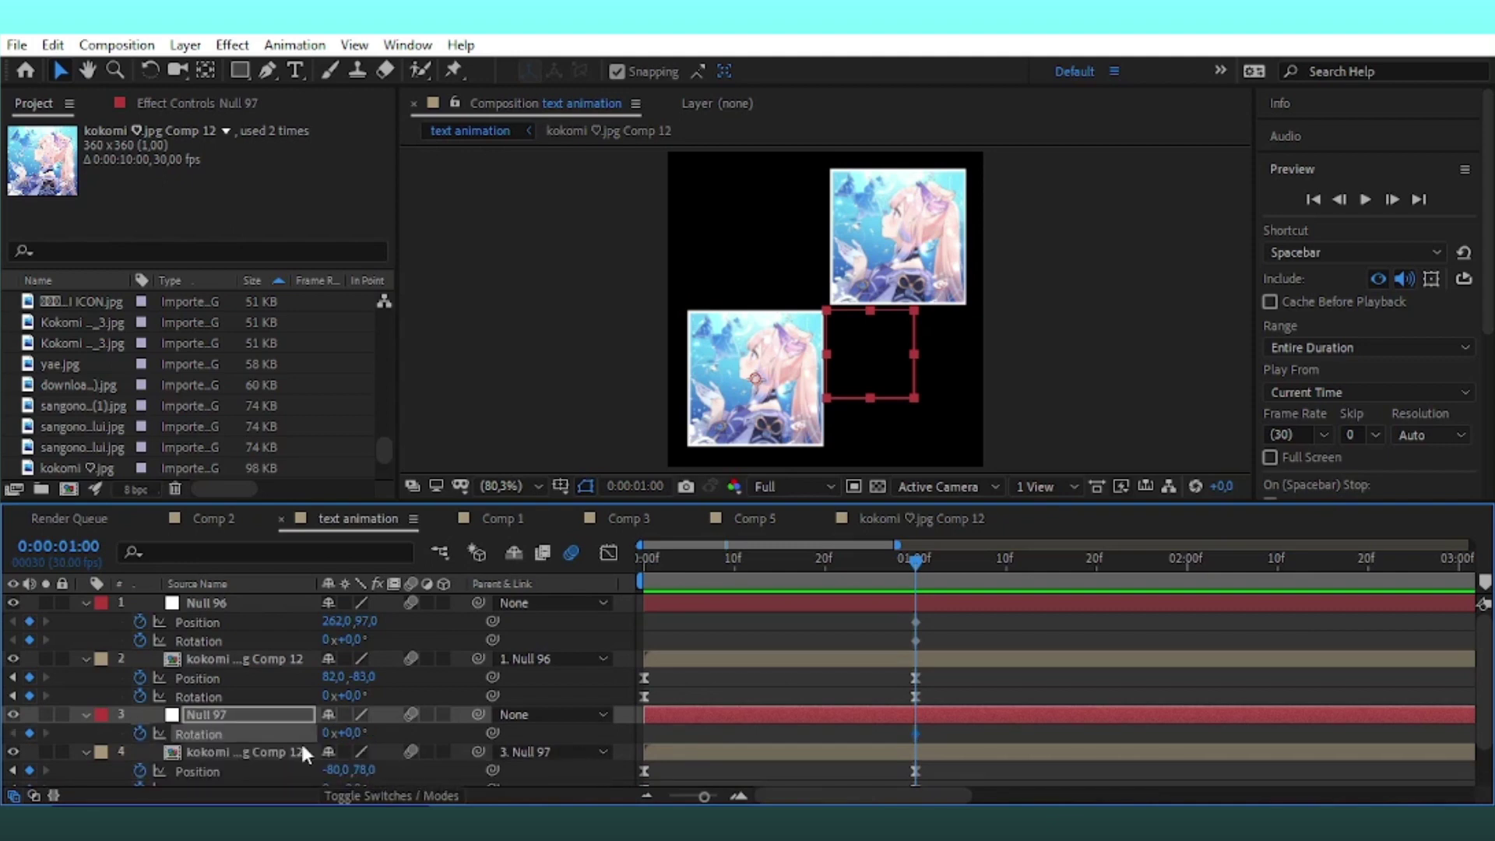
{"action": "key", "text": "shift+p"}
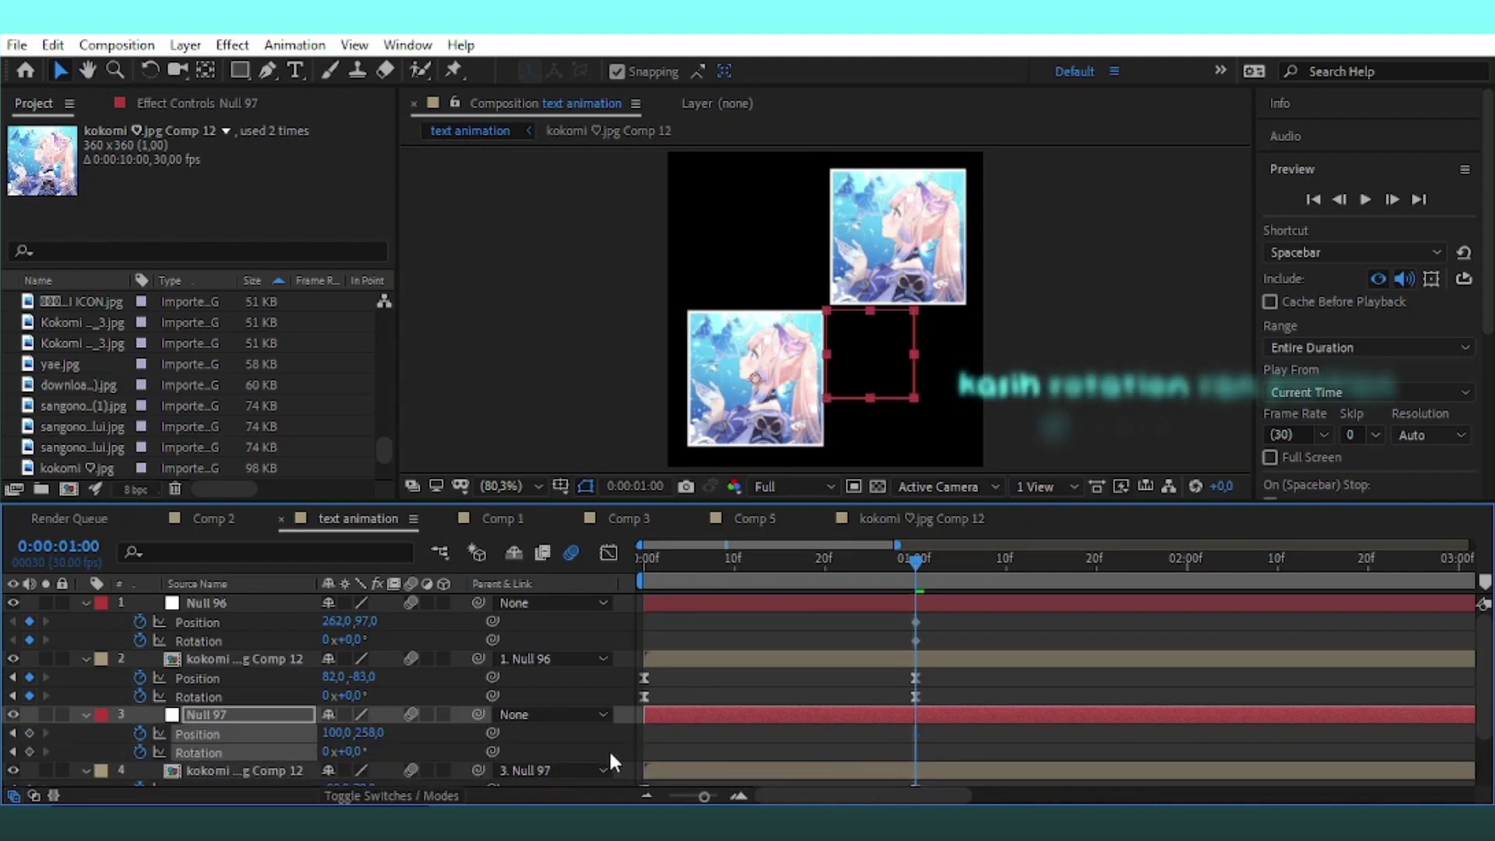
{"action": "left_click_drag", "start_coordinate": [951, 617], "coordinate": [871, 648]}
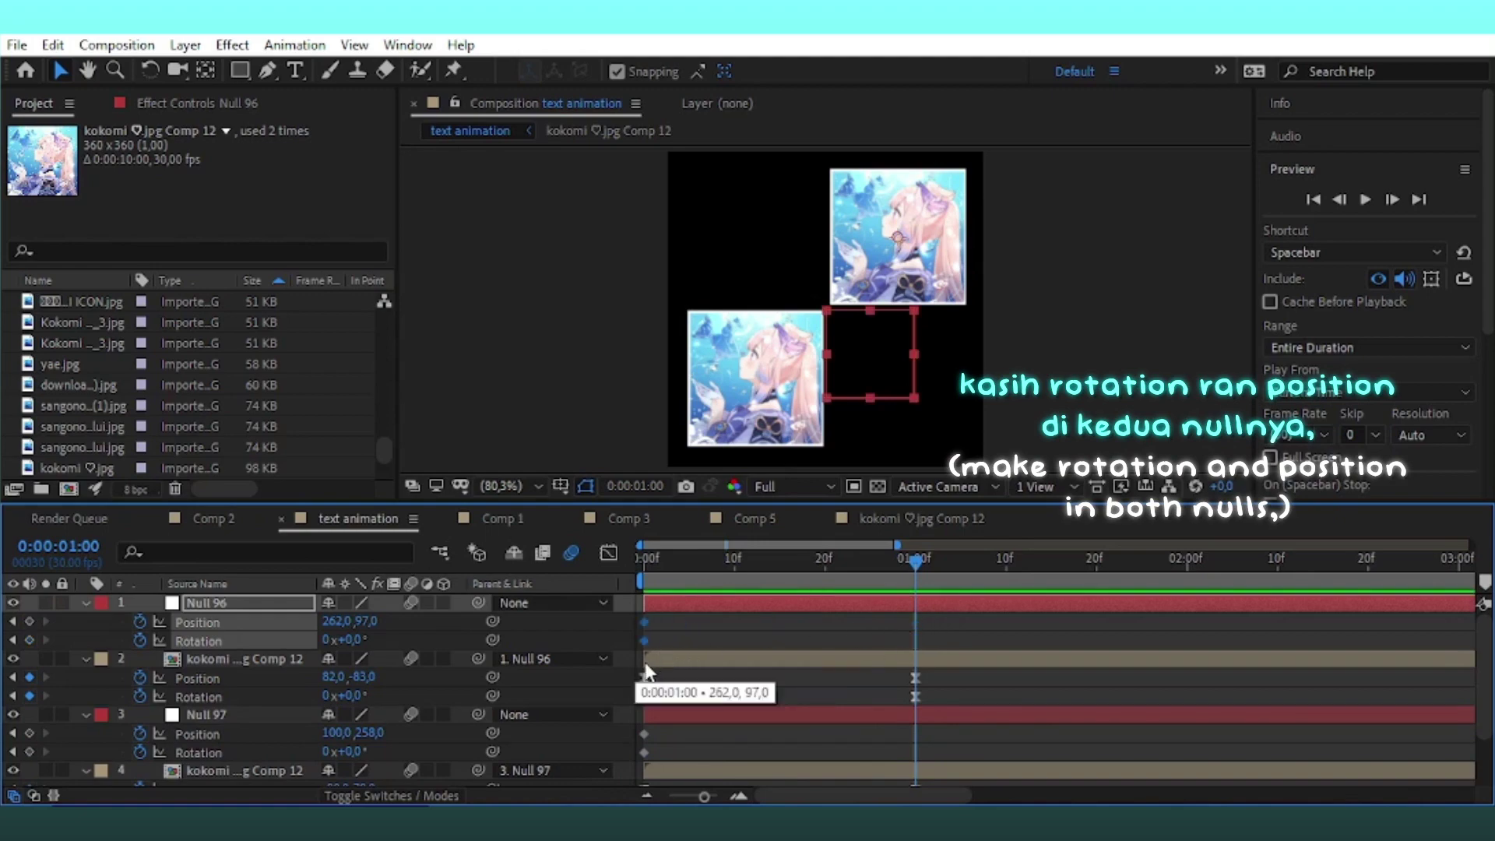
Set the nulls' start rotations to ±180° and offset Null 96 left, Null 97 right
{"action": "left_click", "coordinate": [694, 628]}
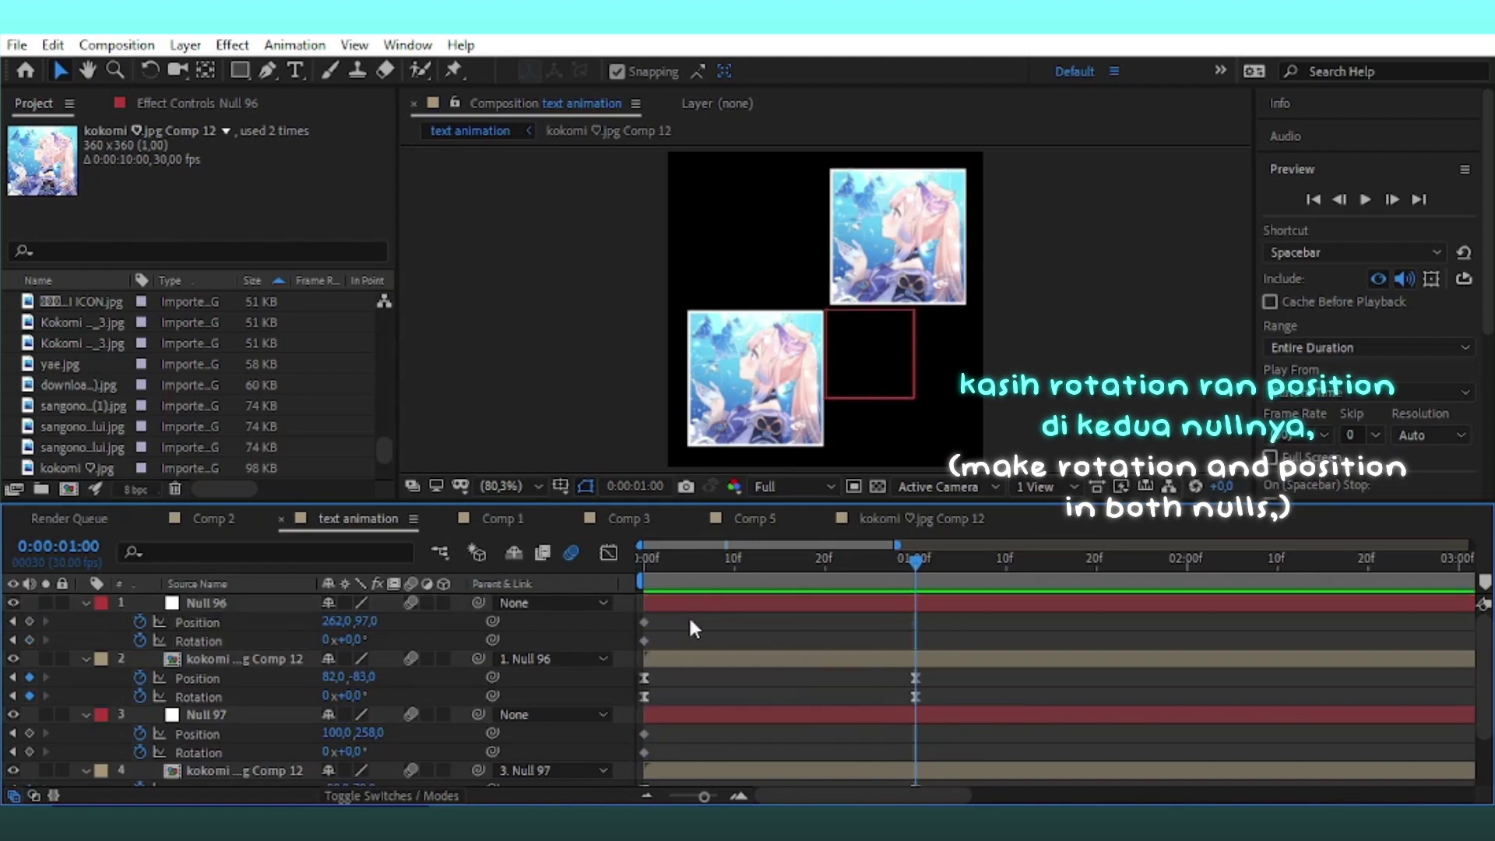
{"action": "left_click", "coordinate": [352, 640]}
{"action": "type", "text": "180"}
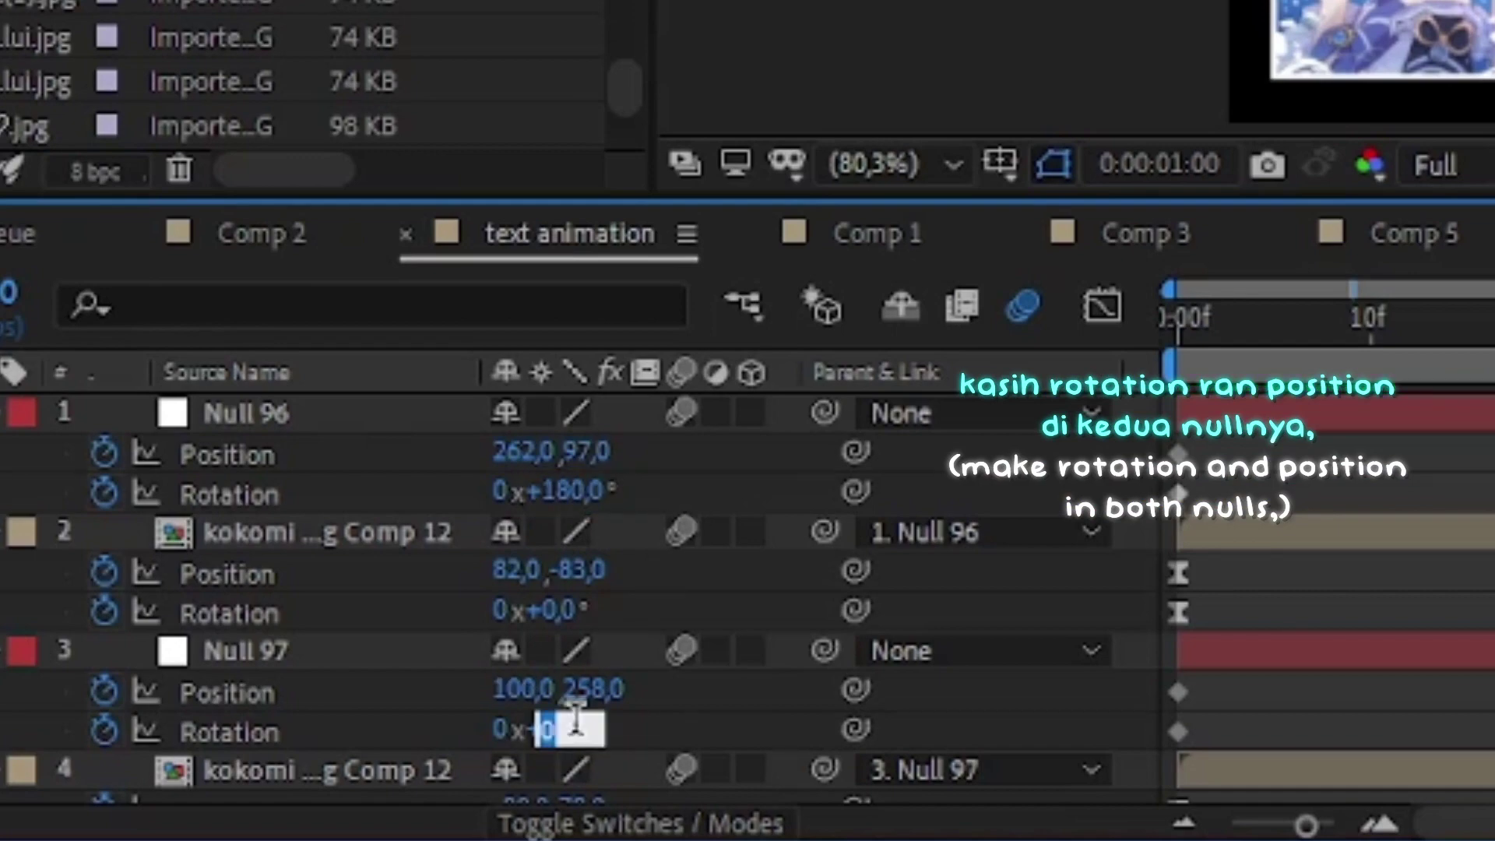
{"action": "type", "text": "-180,0"}
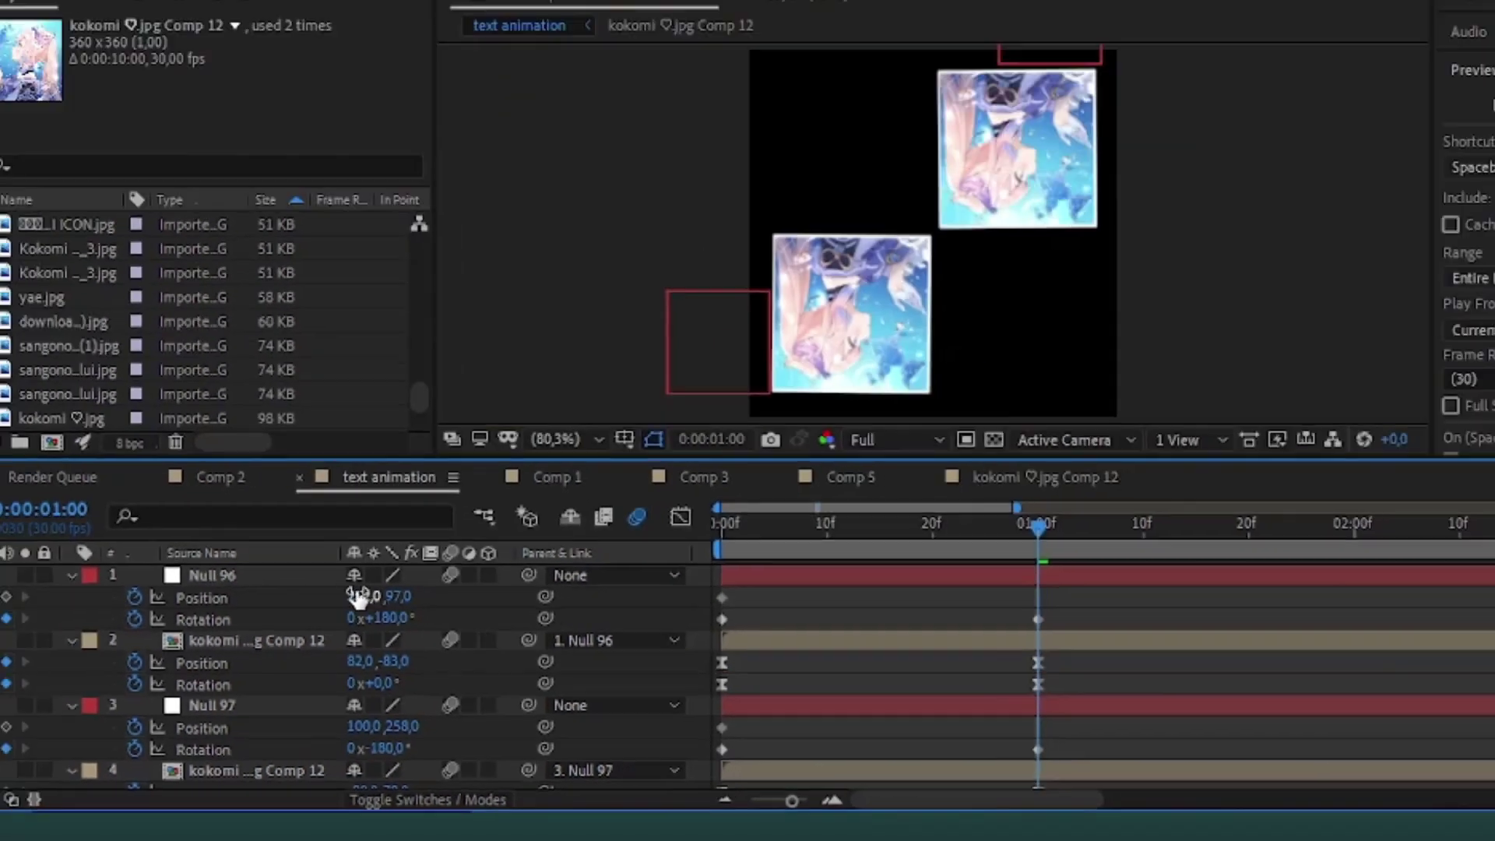
{"action": "mouse_move", "coordinate": [333, 621]}
{"action": "left_mouse_down"}
{"action": "mouse_move", "coordinate": [100, 641]}
{"action": "mouse_move", "coordinate": [188, 653]}
{"action": "left_mouse_up"}
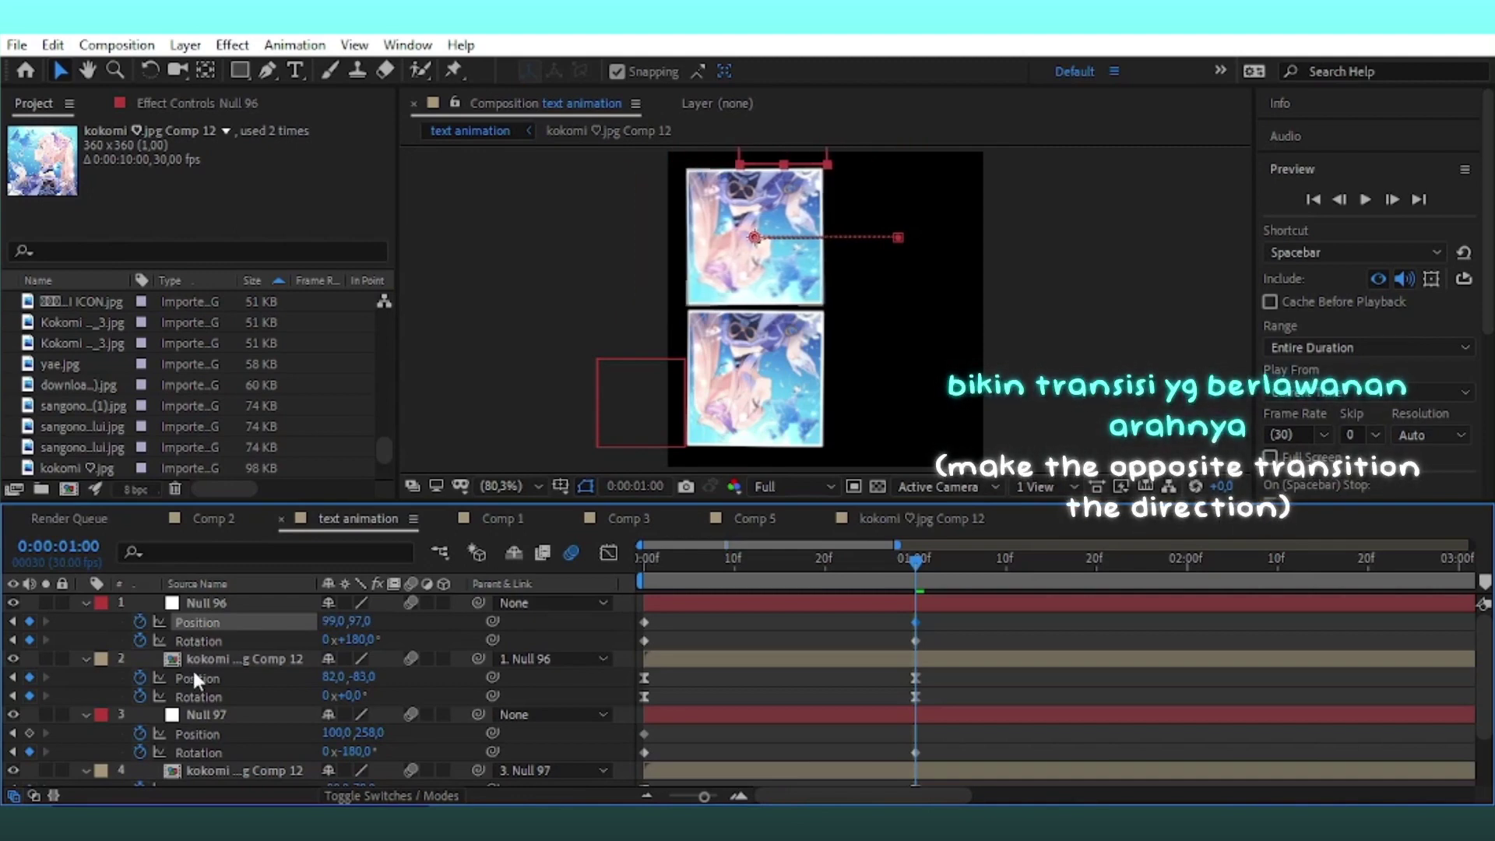
{"action": "left_click_drag", "start_coordinate": [333, 732], "coordinate": [491, 715]}
{"action": "left_click", "coordinate": [598, 730]}
Ease Null 96's keyframes and shape its speed curve into a sharp peak
{"action": "left_click_drag", "start_coordinate": [963, 627], "coordinate": [619, 660]}
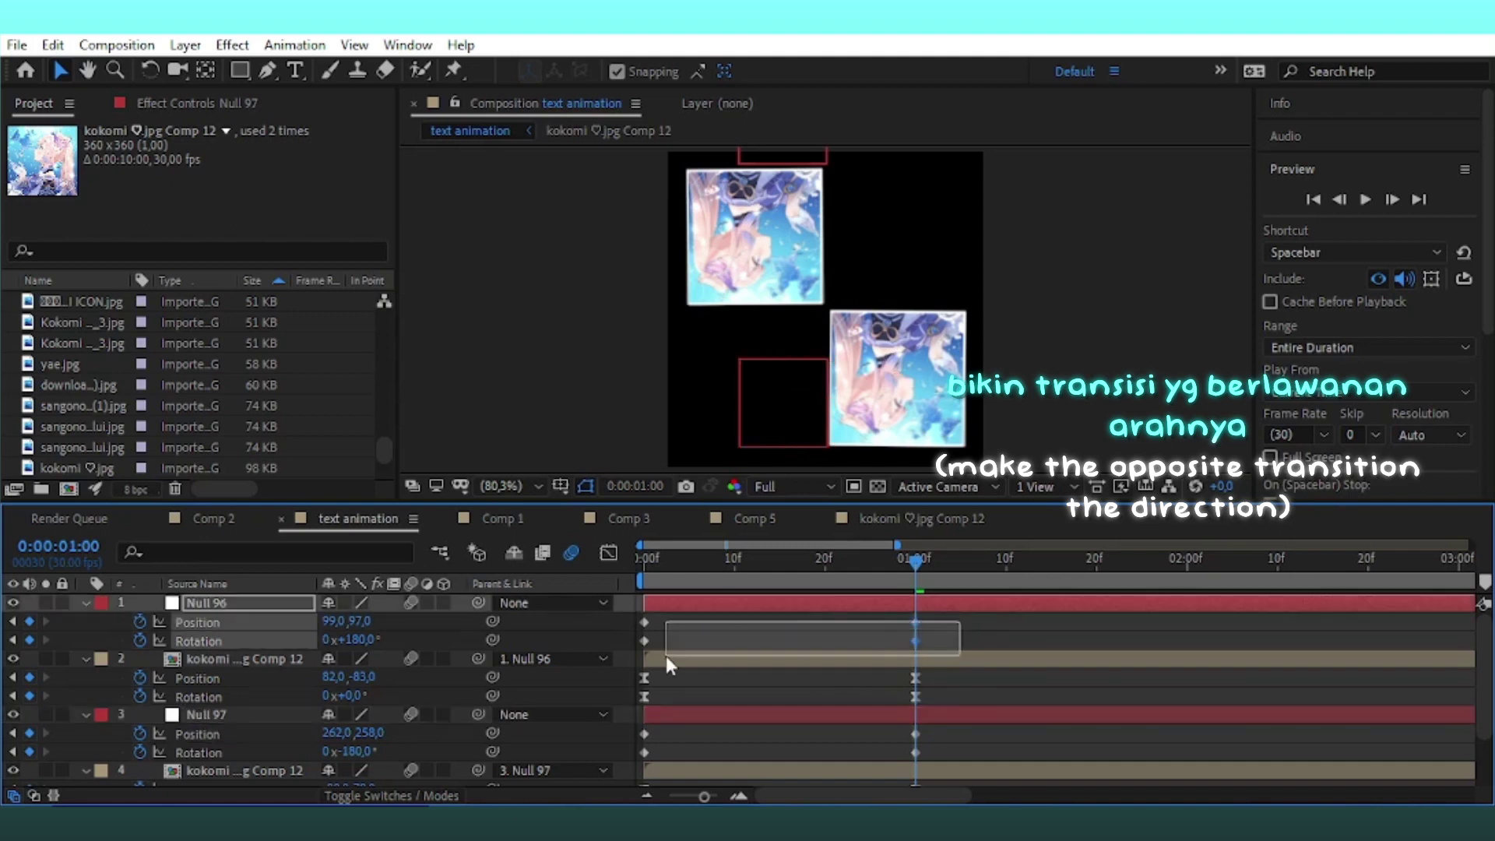
{"action": "key", "text": "shift+F3"}
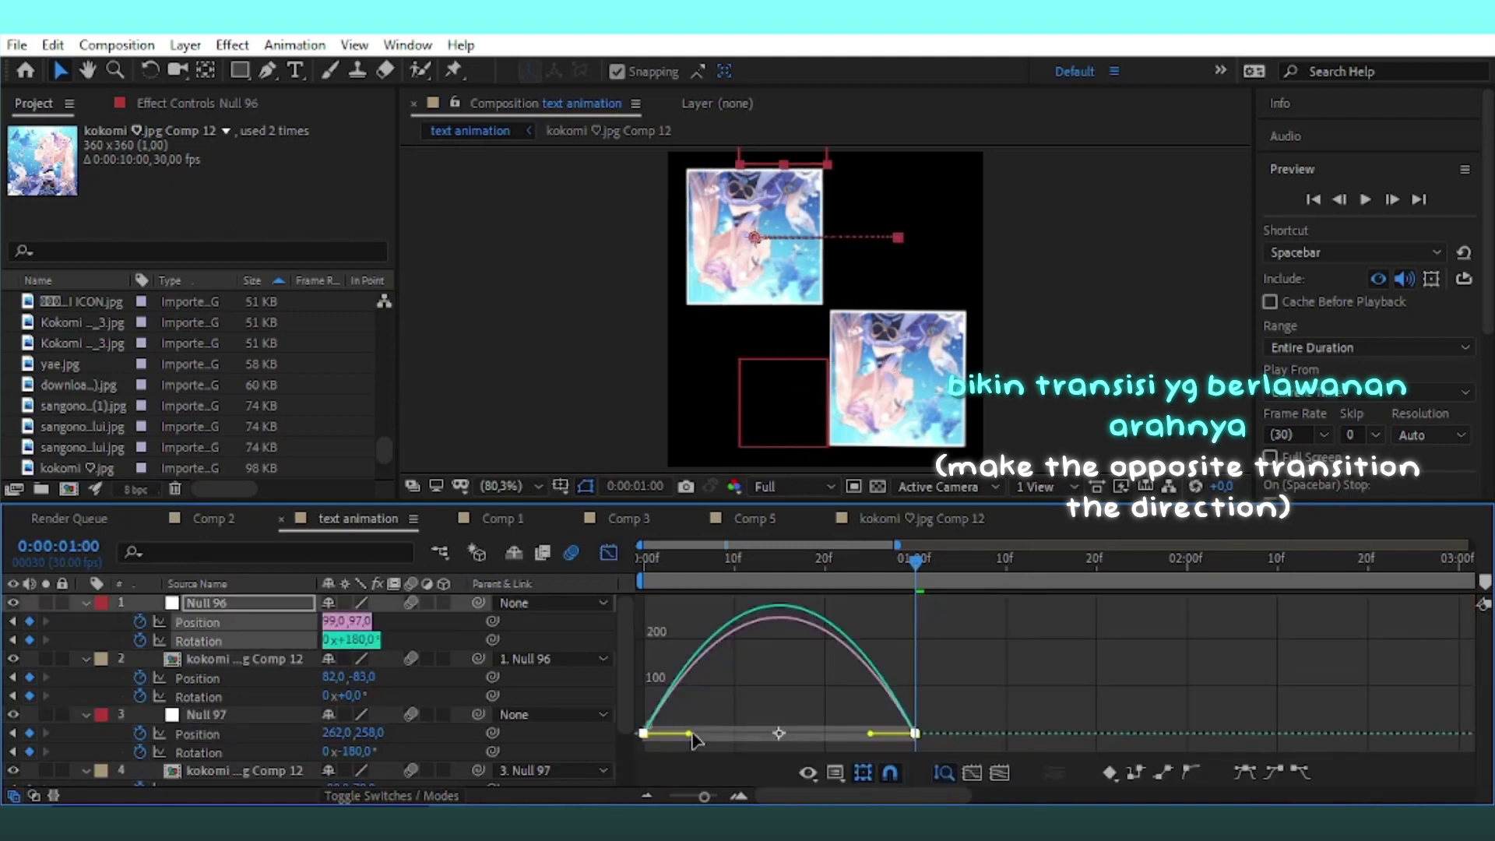
{"action": "mouse_move", "coordinate": [733, 733]}
{"action": "left_mouse_down"}
{"action": "mouse_move", "coordinate": [806, 733]}
{"action": "mouse_move", "coordinate": [753, 733]}
{"action": "left_mouse_up"}
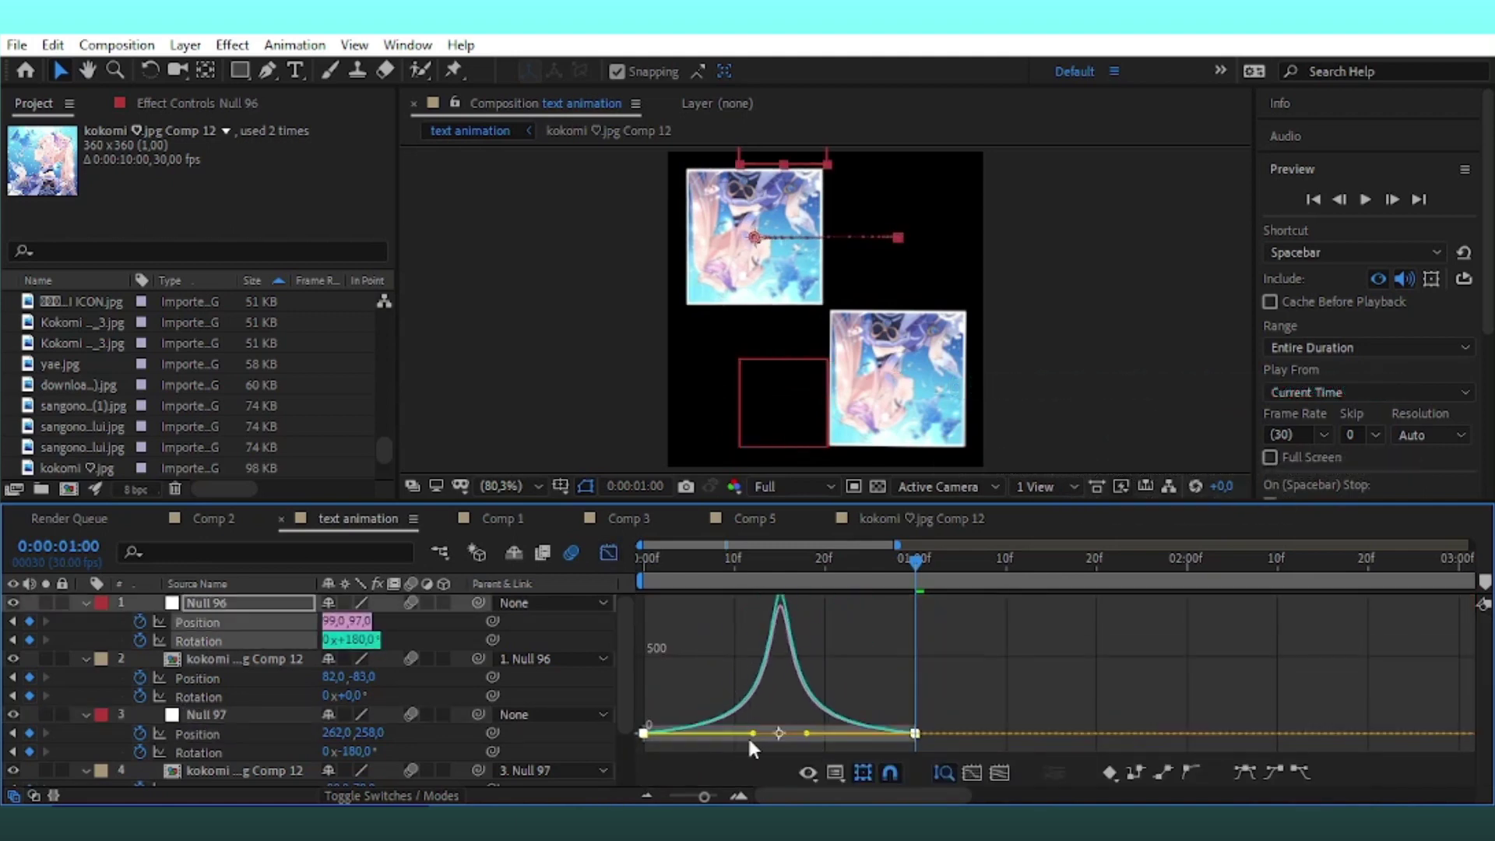
{"action": "left_click", "coordinate": [607, 547]}
Give Null 97's Position and Rotation keyframes the same steep ease
{"action": "left_click_drag", "start_coordinate": [942, 726], "coordinate": [633, 765]}
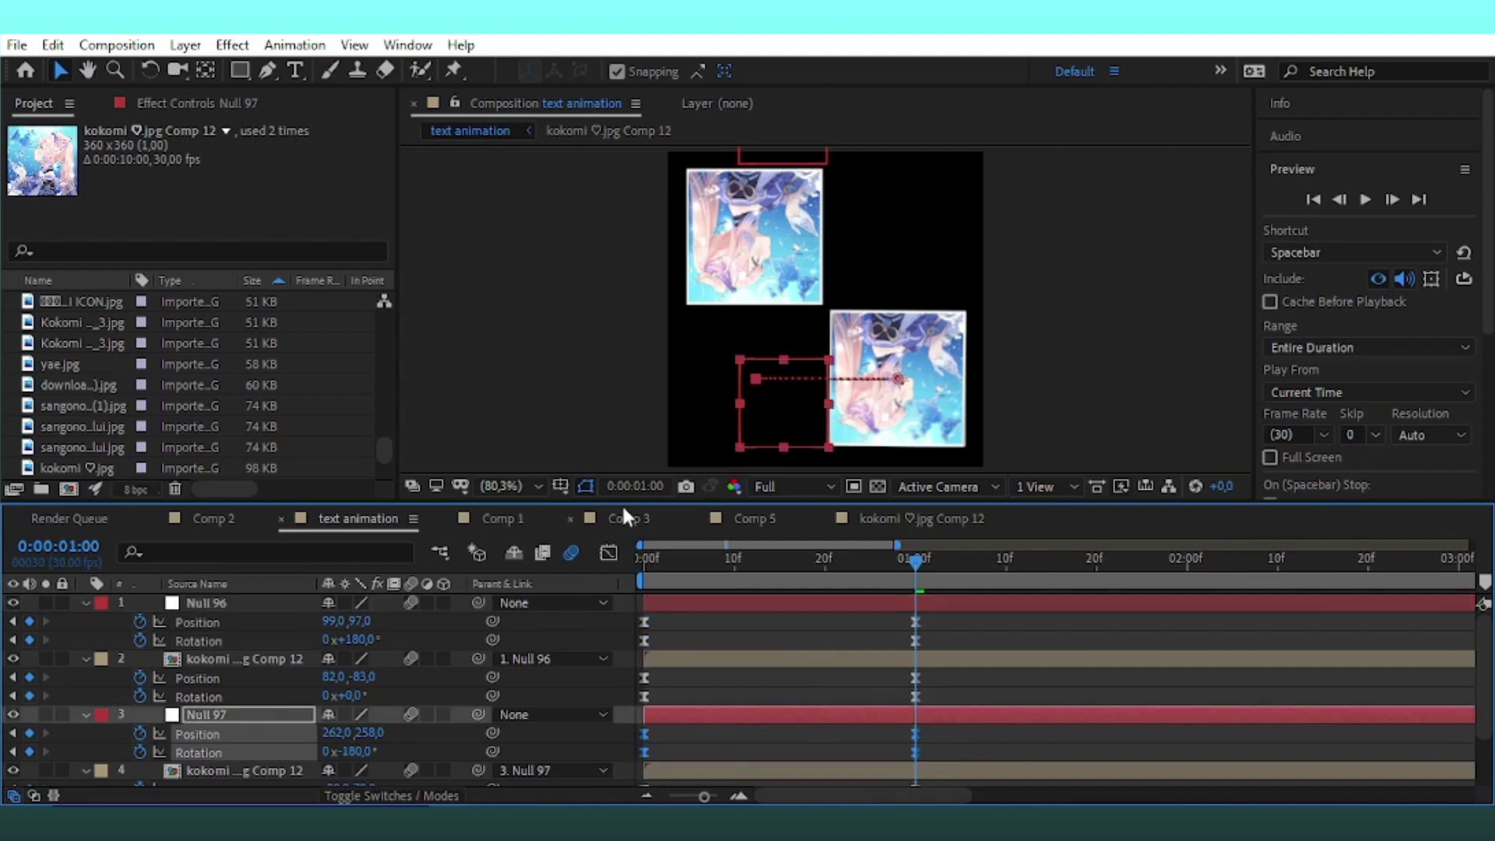
{"action": "left_click", "coordinate": [608, 553]}
{"action": "left_click_drag", "start_coordinate": [667, 677], "coordinate": [803, 670]}
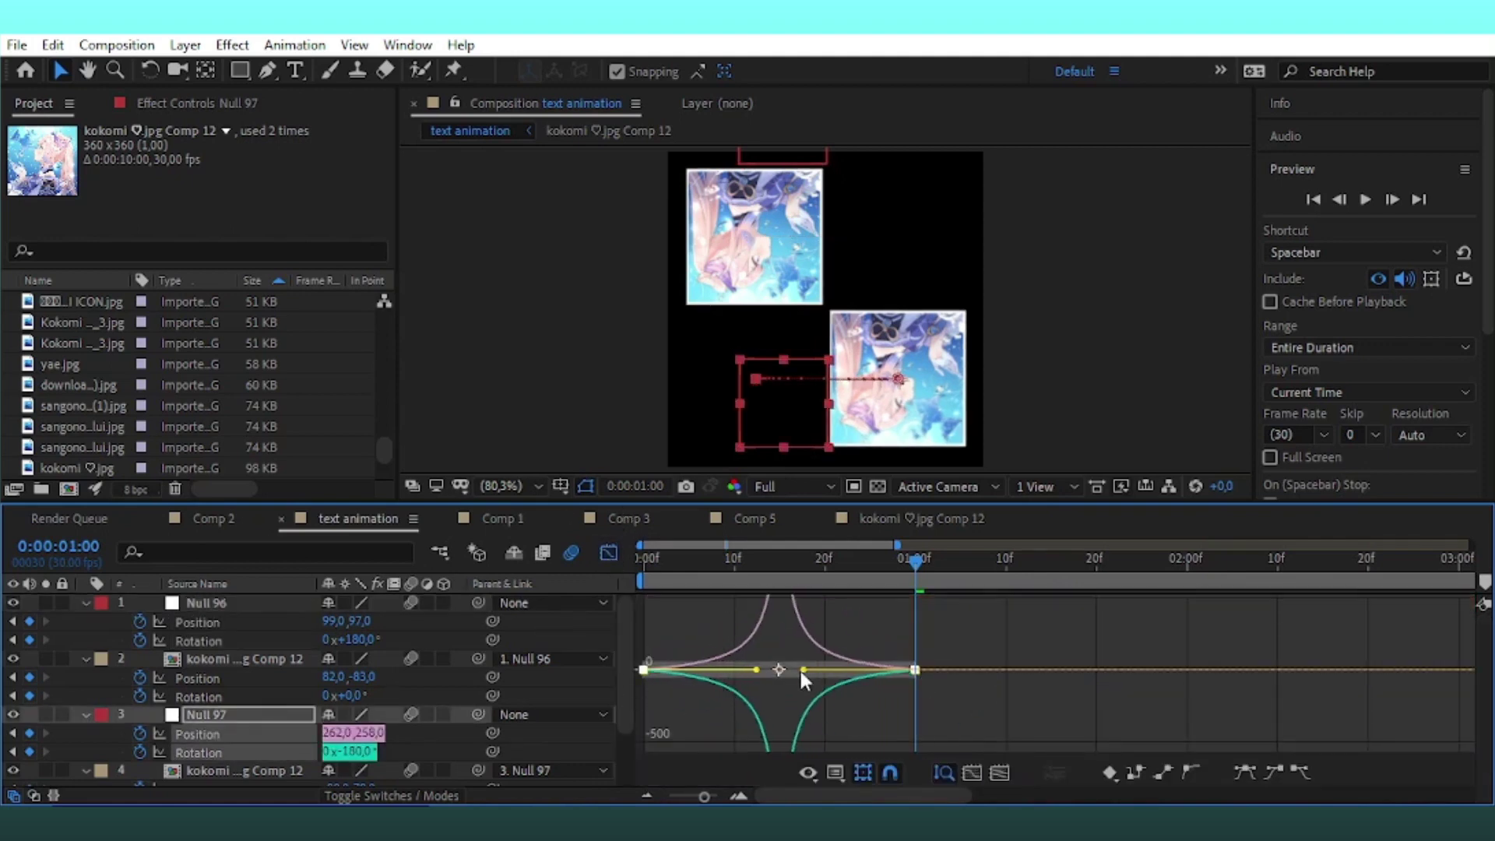
{"action": "left_click", "coordinate": [609, 553]}
Shift both nulls' keyframes later in time and preview from the start
{"action": "left_click_drag", "start_coordinate": [644, 751], "coordinate": [761, 752]}
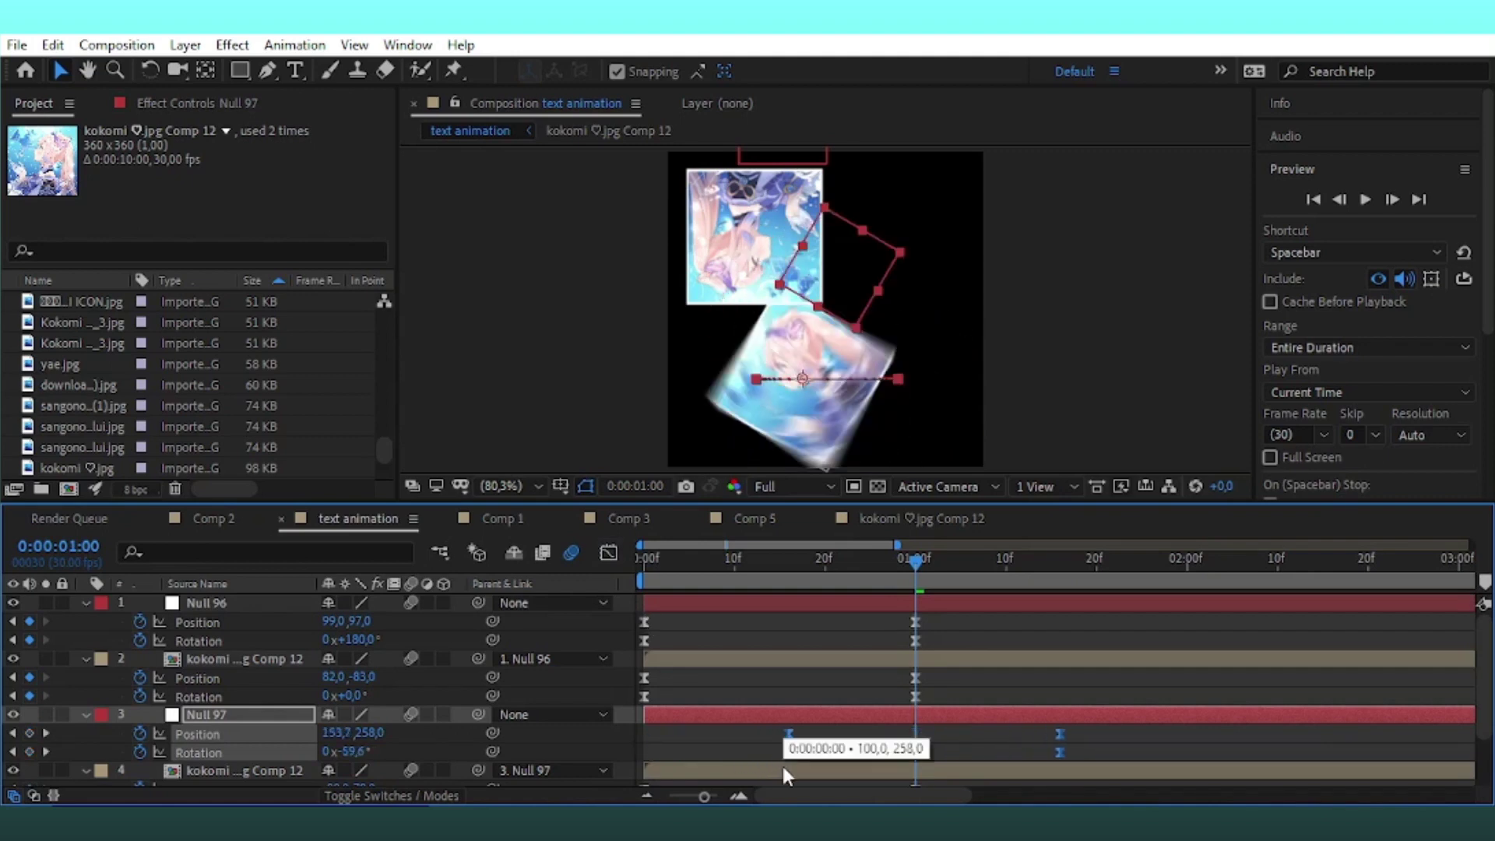
{"action": "mouse_move", "coordinate": [946, 626]}
{"action": "left_mouse_down"}
{"action": "mouse_move", "coordinate": [632, 639]}
{"action": "mouse_move", "coordinate": [761, 621]}
{"action": "left_mouse_up"}
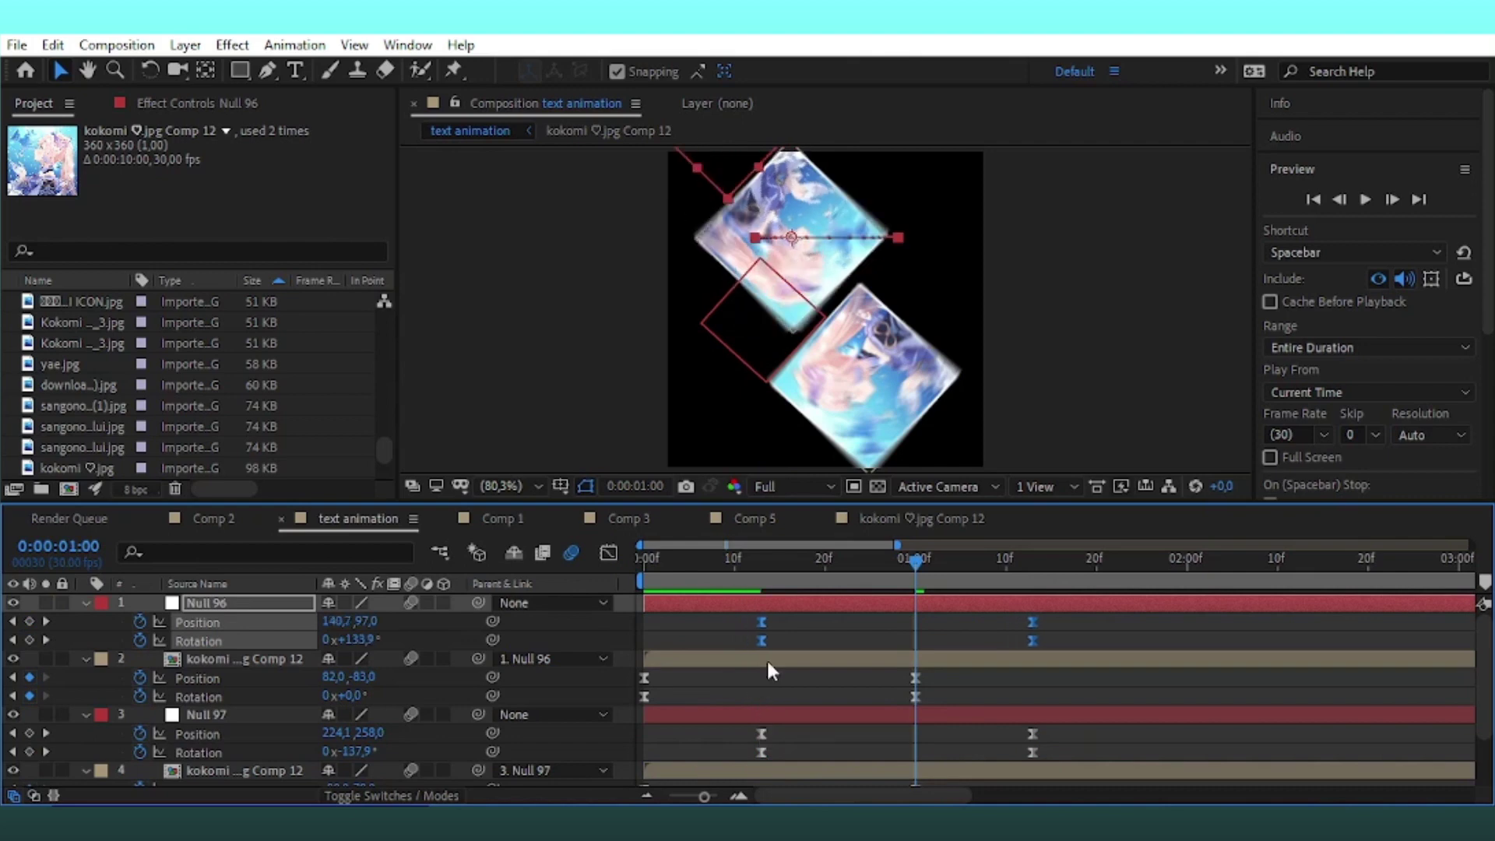
{"action": "left_click_drag", "start_coordinate": [690, 581], "coordinate": [644, 581]}
{"action": "key", "text": "space"}
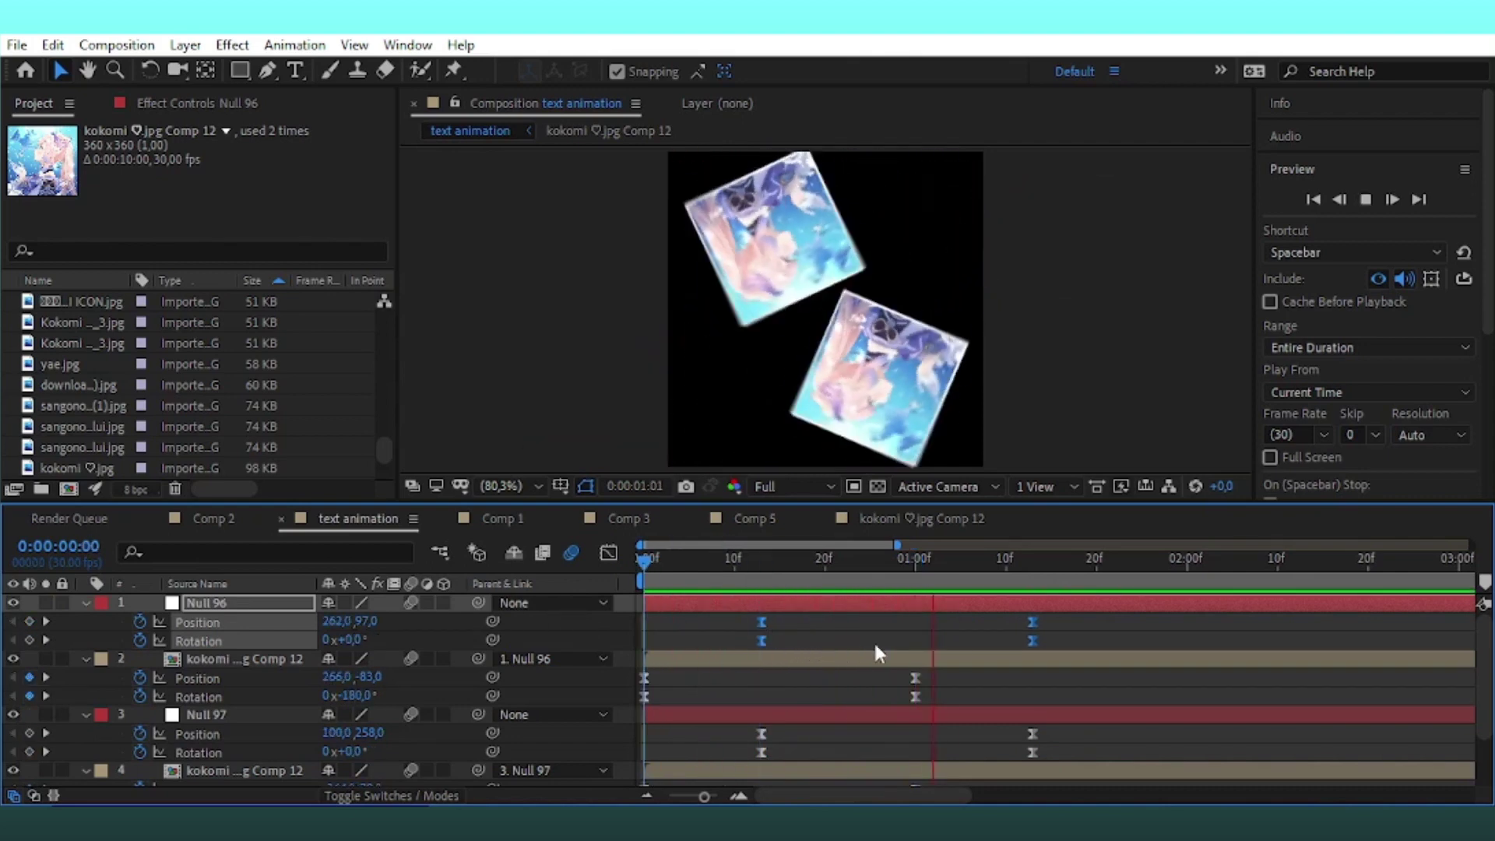
Add Null 98 and parent Null 96 and Null 97 to it
{"action": "left_click", "coordinate": [185, 44]}
{"action": "mouse_move", "coordinate": [214, 70]}
{"action": "left_click", "coordinate": [682, 167]}
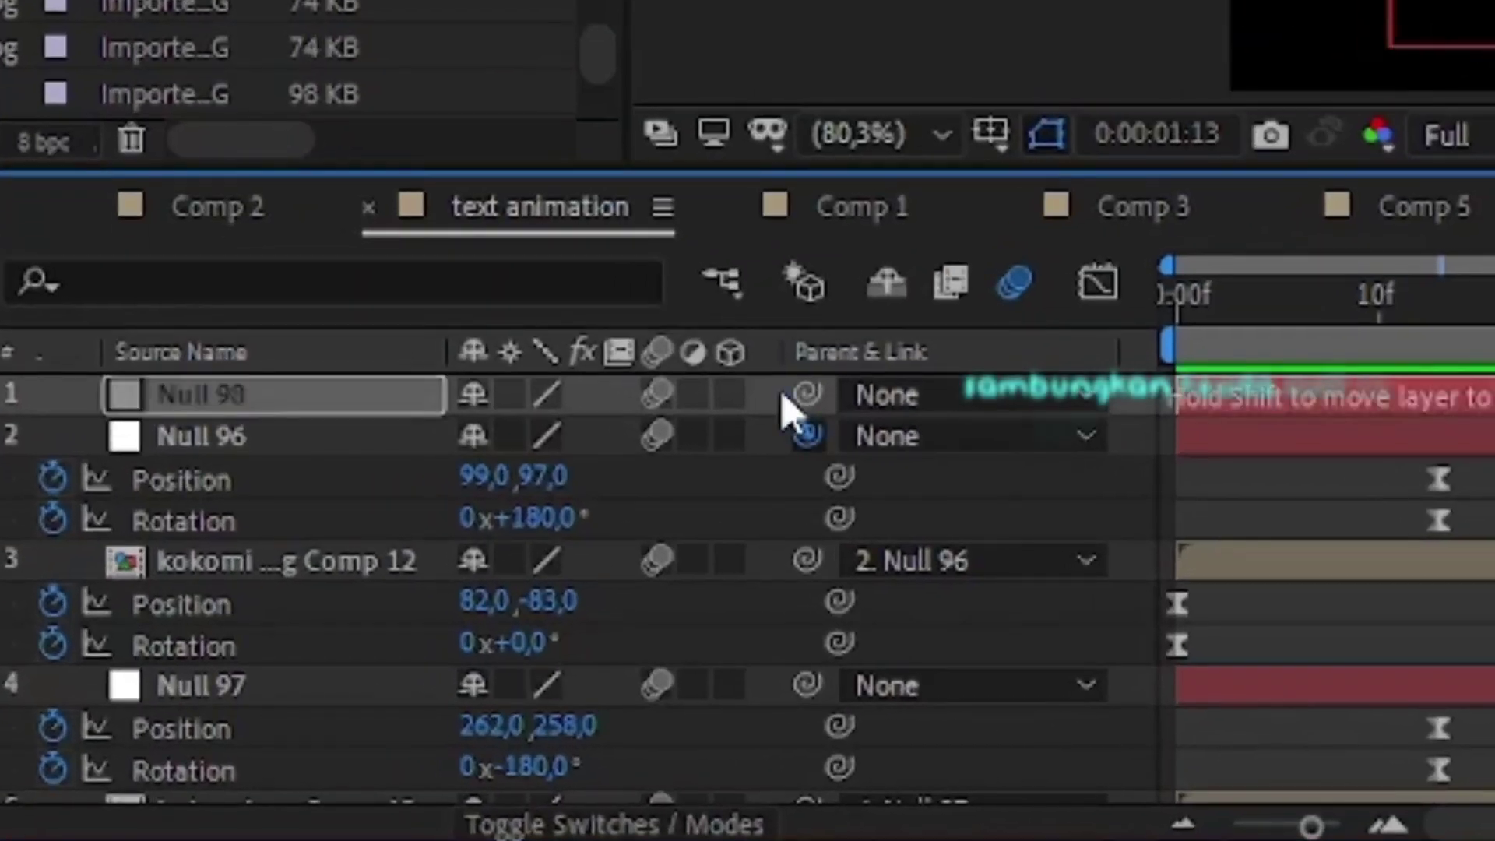
{"action": "left_click_drag", "start_coordinate": [478, 622], "coordinate": [479, 603]}
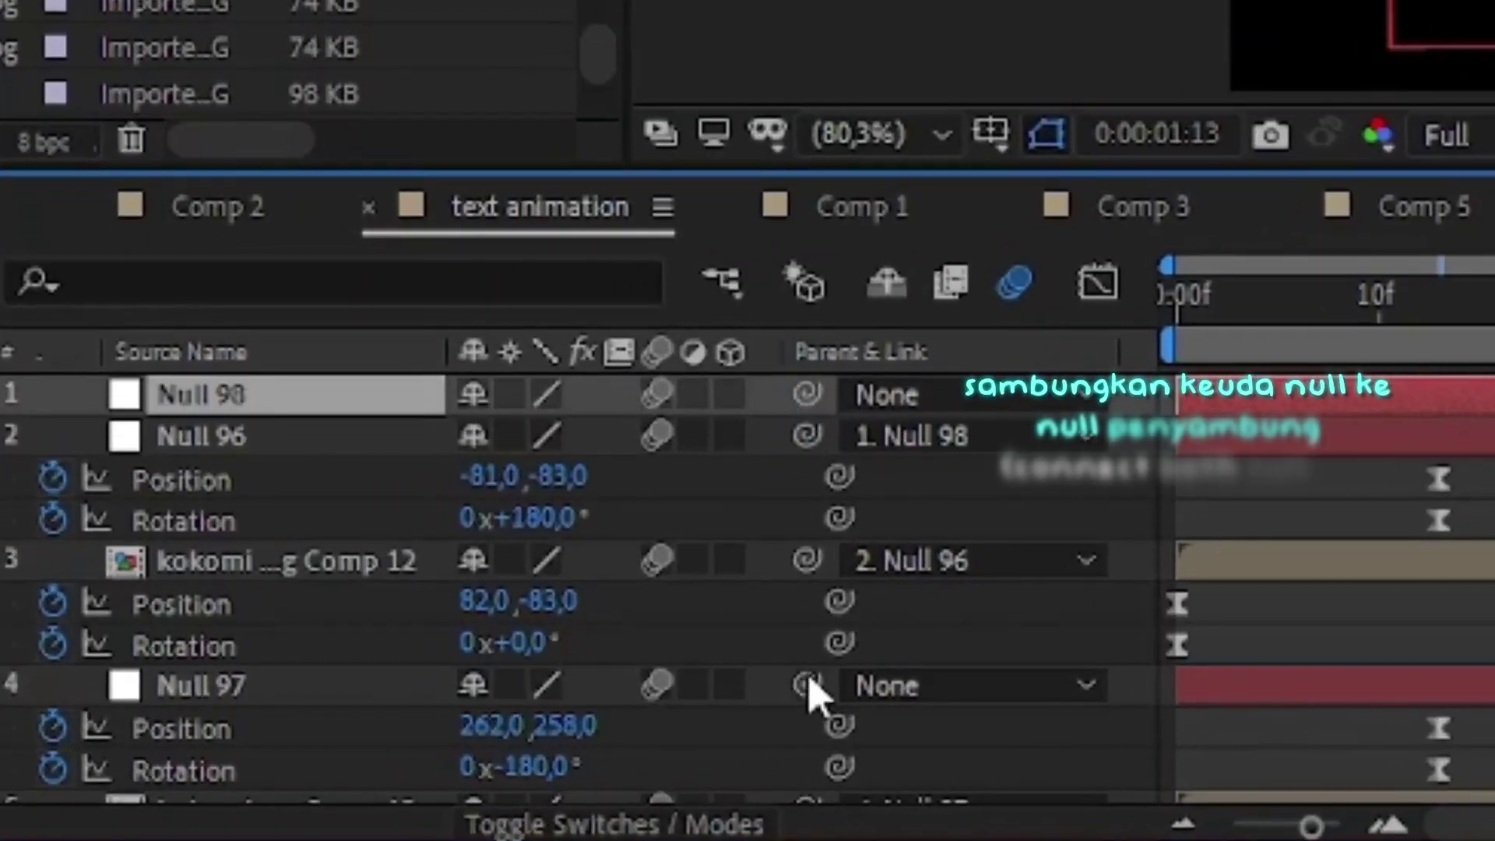
{"action": "left_click_drag", "start_coordinate": [806, 693], "coordinate": [795, 395]}
Keyframe Null 98's Position from 180,180 at frame 13 to 180,-180 at 1:13
{"action": "left_click", "coordinate": [749, 562]}
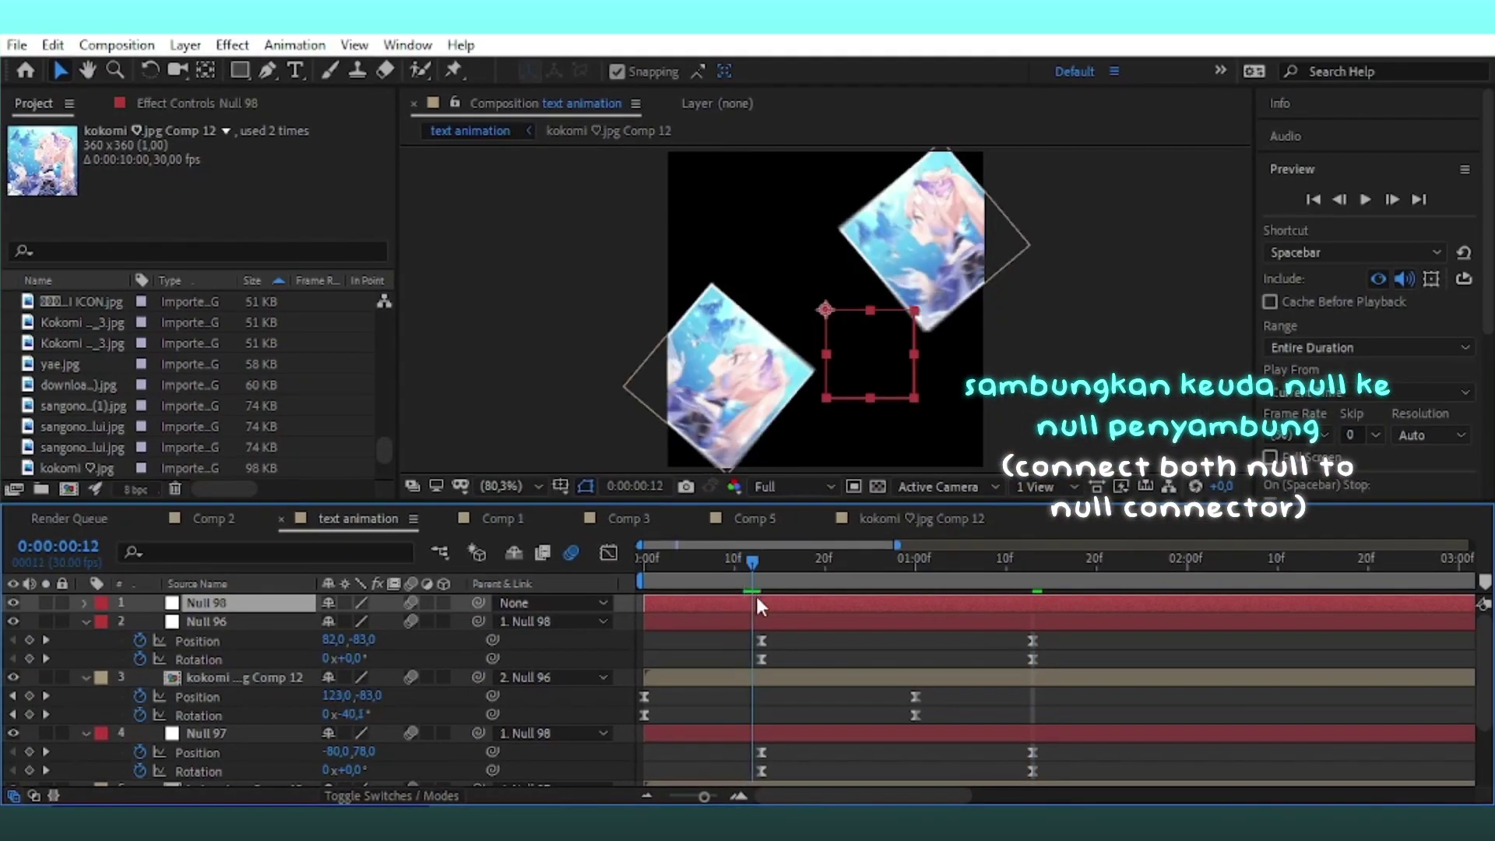
{"action": "left_click_drag", "start_coordinate": [755, 606], "coordinate": [760, 601]}
{"action": "key", "text": "p"}
{"action": "left_click", "coordinate": [140, 622]}
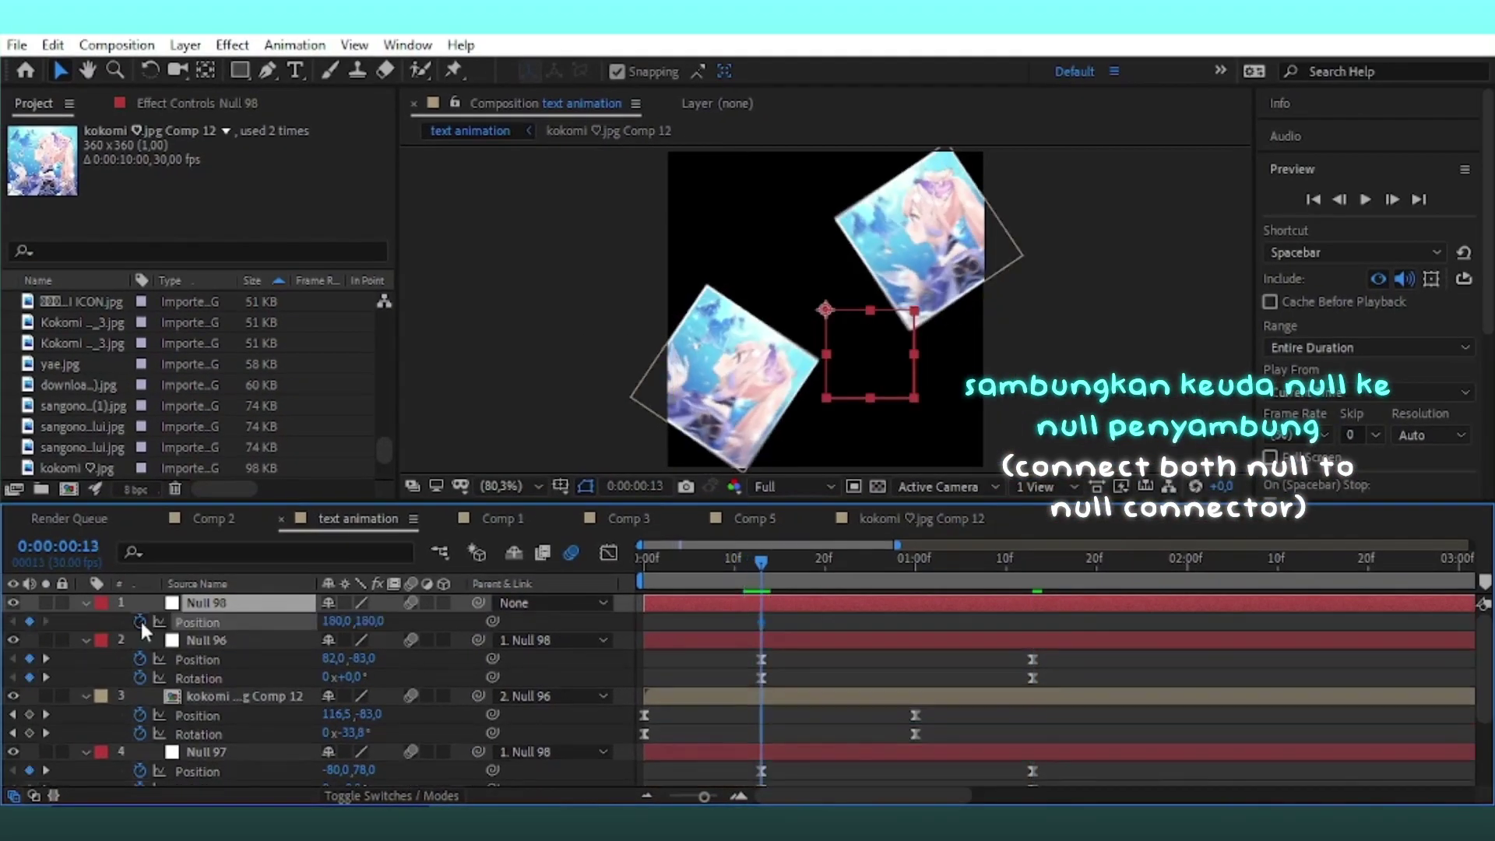
{"action": "left_click", "coordinate": [1033, 576]}
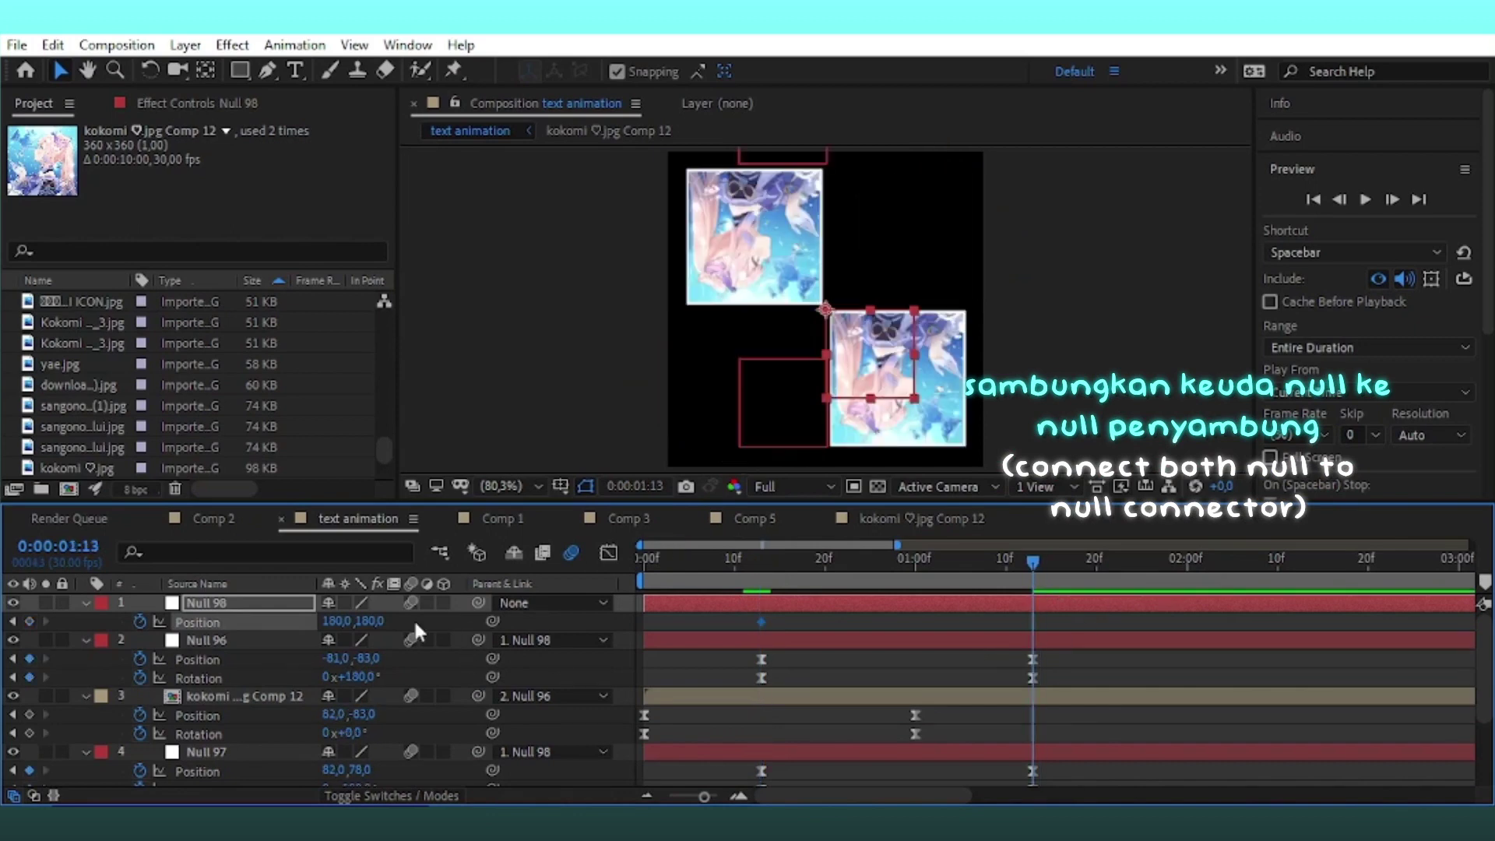
{"action": "left_click_drag", "start_coordinate": [331, 619], "coordinate": [177, 627]}
{"action": "left_click_drag", "start_coordinate": [366, 625], "coordinate": [214, 638]}
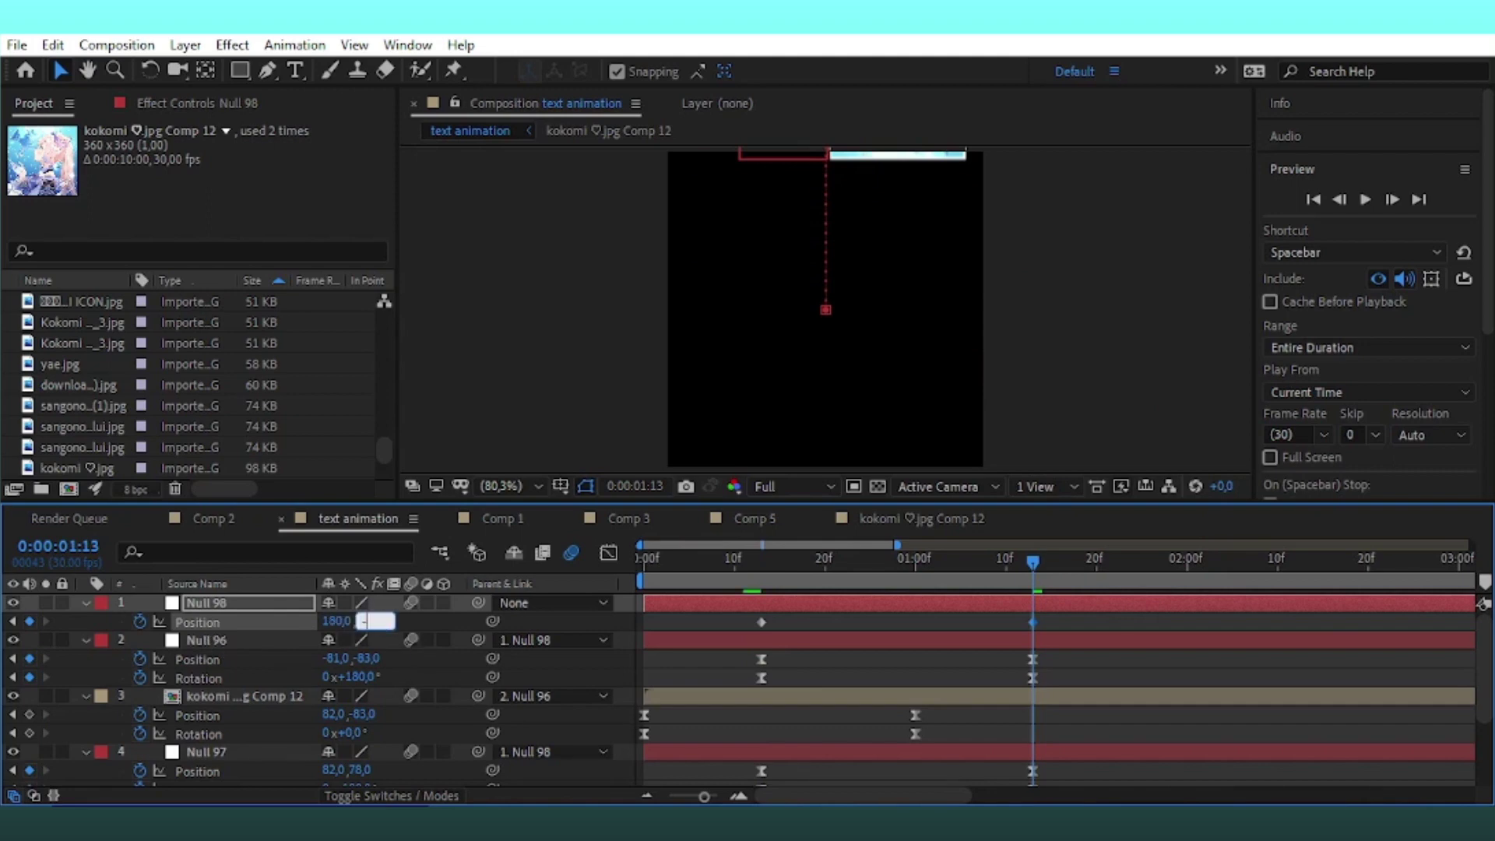
{"action": "left_click", "coordinate": [964, 652]}
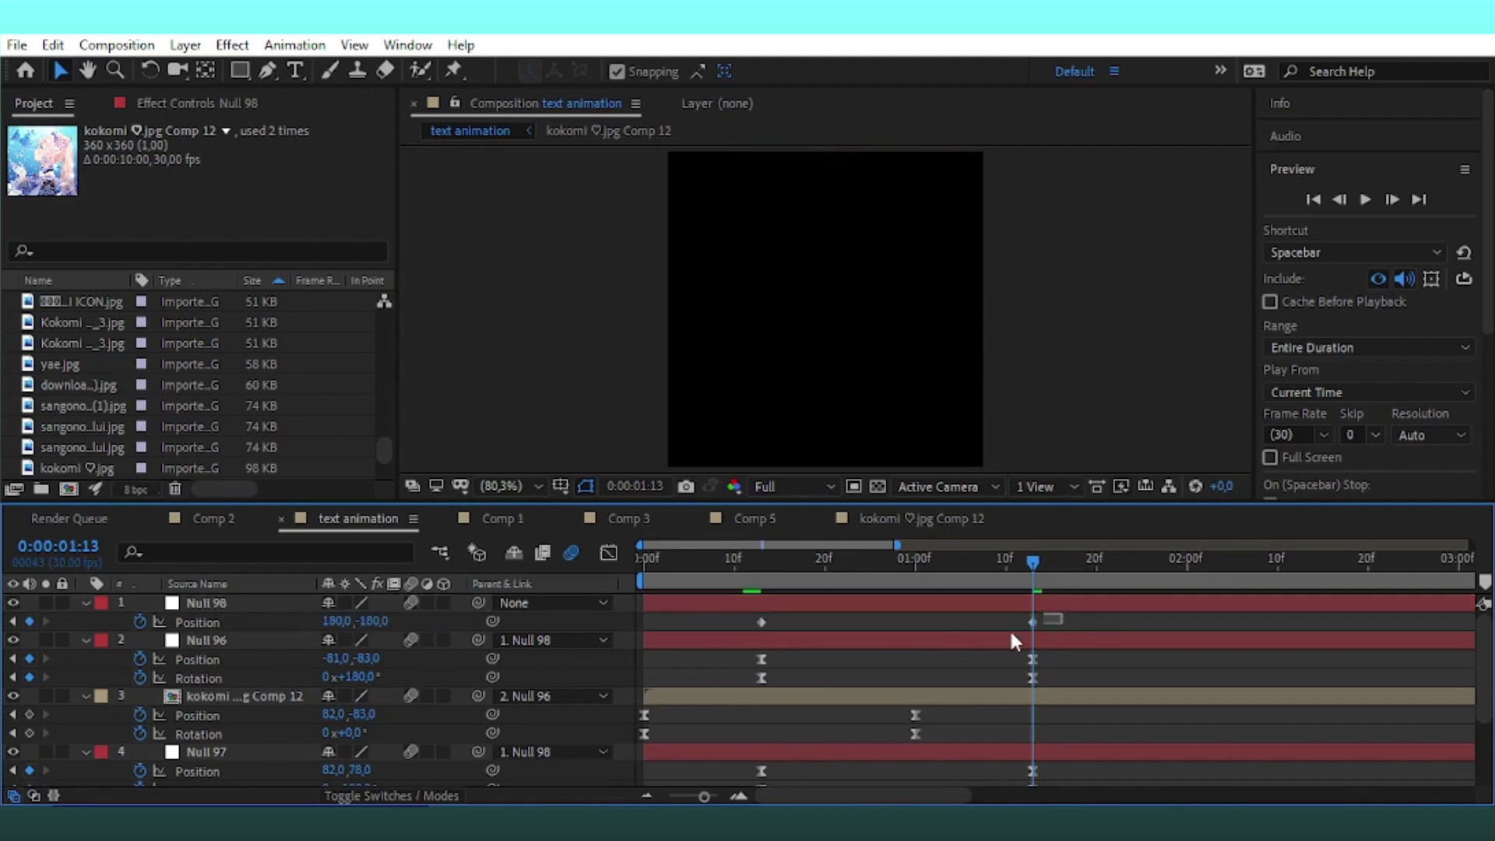
Strongly ease both Null 98 keyframes in the speed graph and preview the fly-out
{"action": "left_click_drag", "start_coordinate": [1061, 612], "coordinate": [746, 630]}
{"action": "left_click", "coordinate": [608, 552]}
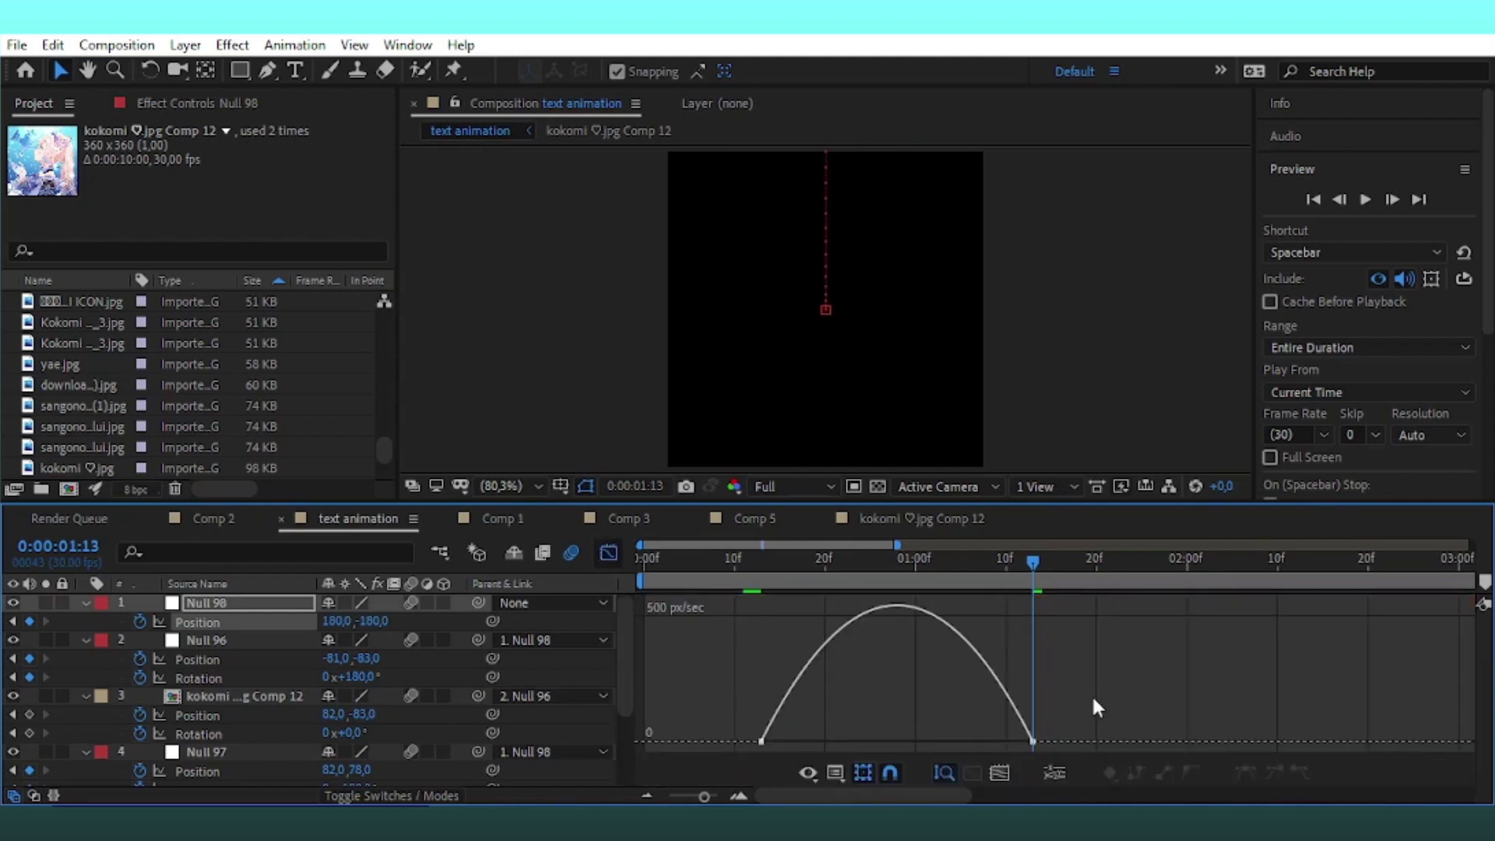
{"action": "mouse_move", "coordinate": [1098, 668]}
{"action": "left_mouse_down"}
{"action": "mouse_move", "coordinate": [736, 751]}
{"action": "mouse_move", "coordinate": [874, 736]}
{"action": "left_mouse_up"}
{"action": "left_click_drag", "start_coordinate": [987, 736], "coordinate": [919, 736]}
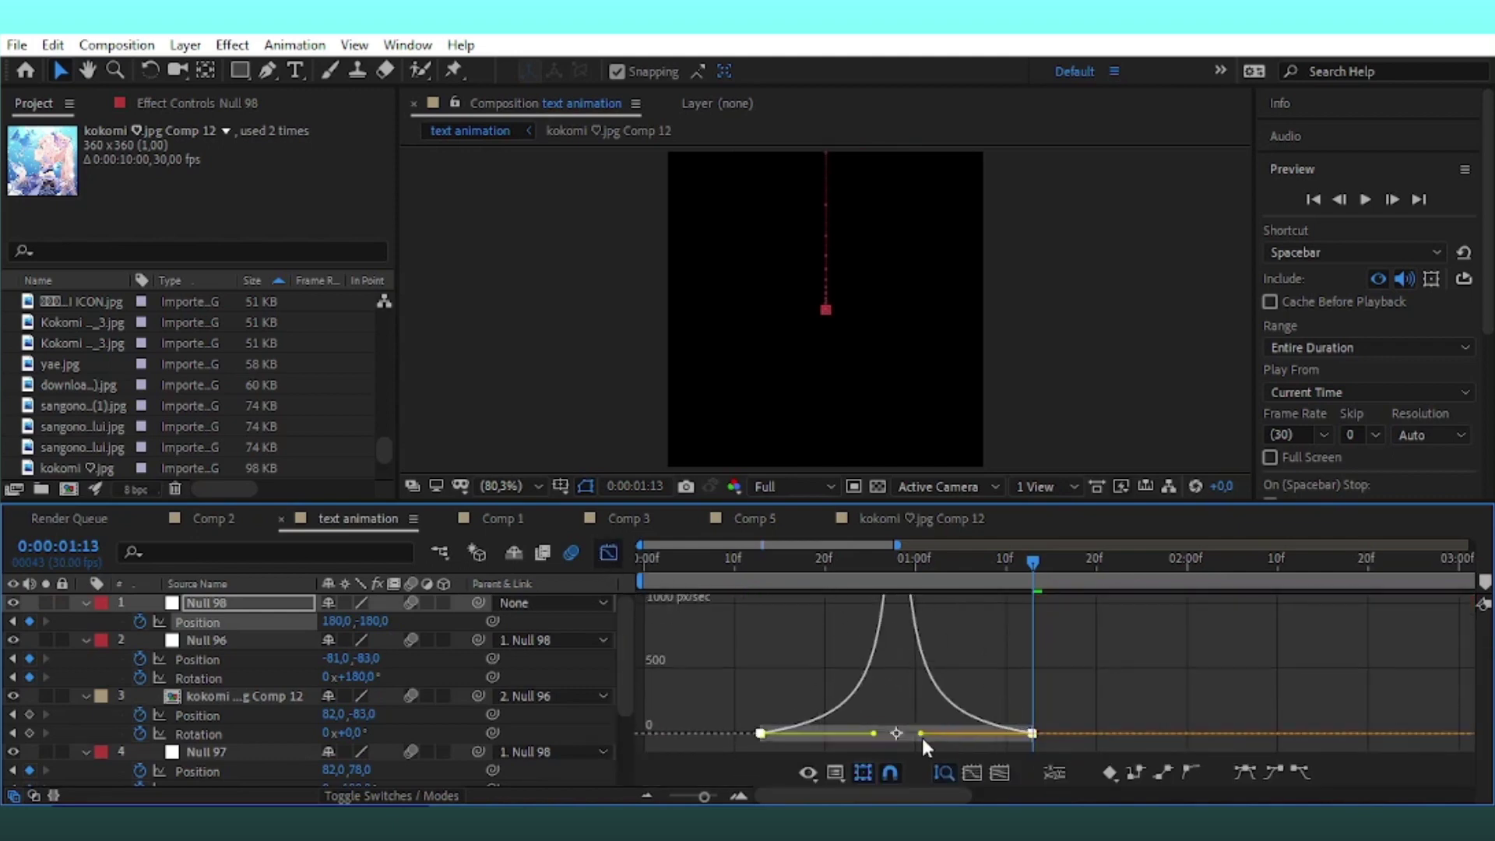
{"action": "key", "text": "Home"}
{"action": "key", "text": "space"}
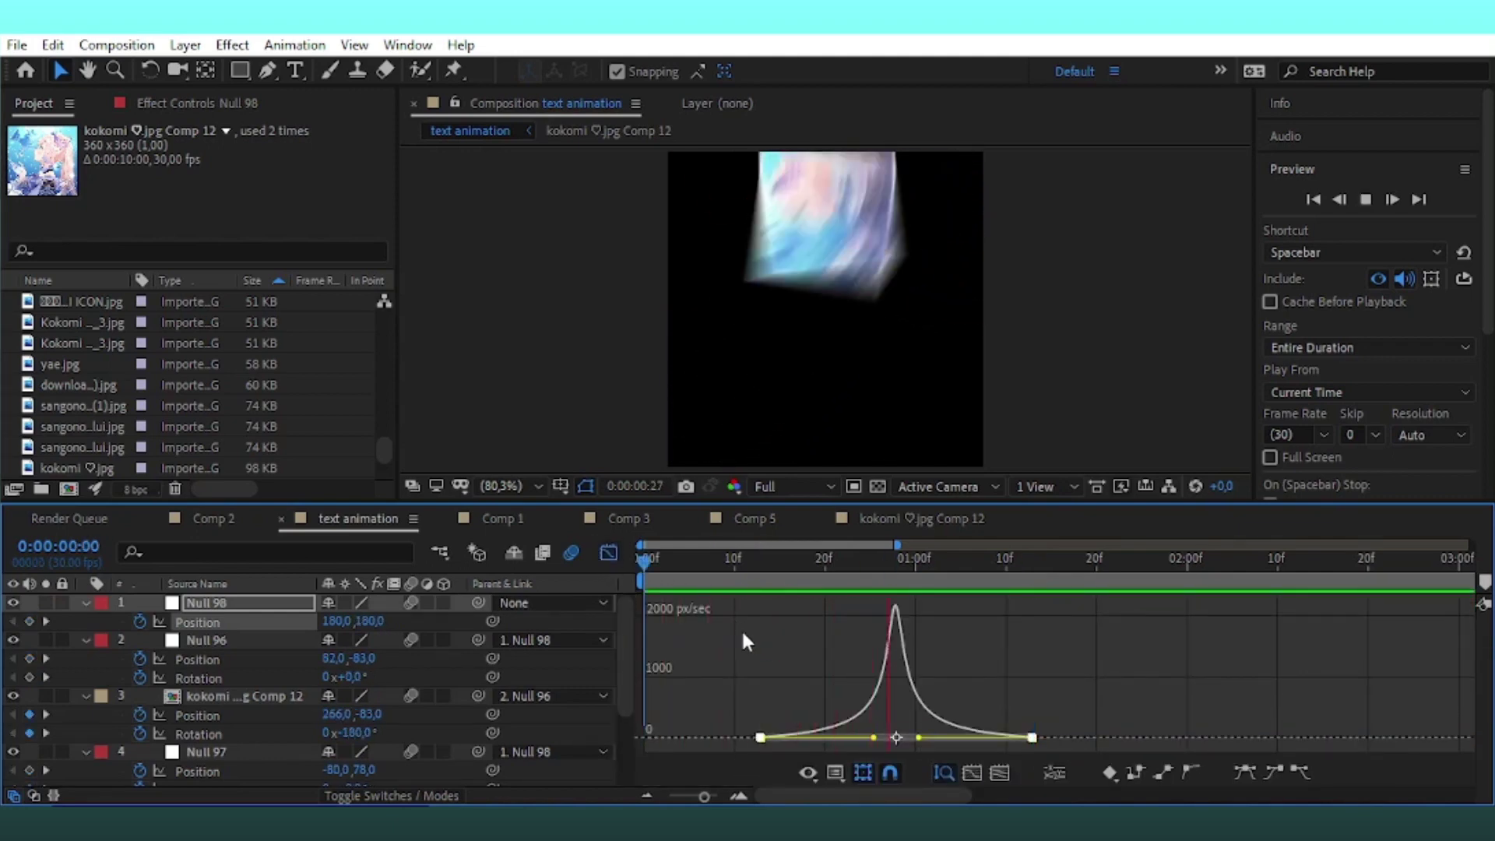
{"action": "left_click", "coordinate": [609, 553]}
Make layer 6's Kokomi tile visible and open its precomp, Kokomi icon _3.jpg Comp 7
{"action": "left_click_drag", "start_coordinate": [1017, 568], "coordinate": [1033, 568]}
{"action": "scroll", "coordinate": [1076, 664], "scroll_direction": "down", "scroll_amount": 3}
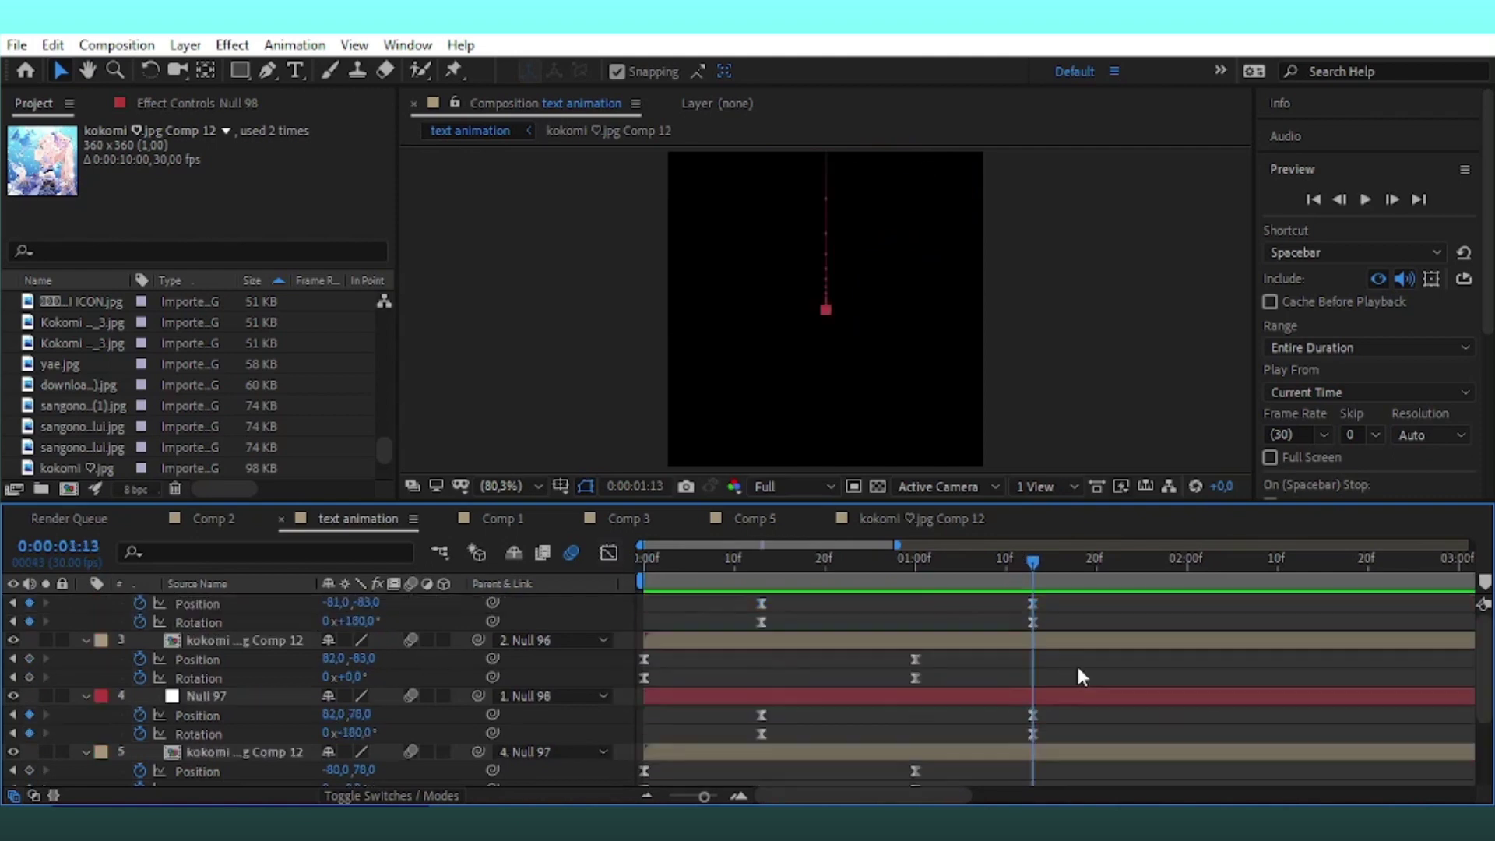
{"action": "left_click", "coordinate": [13, 757]}
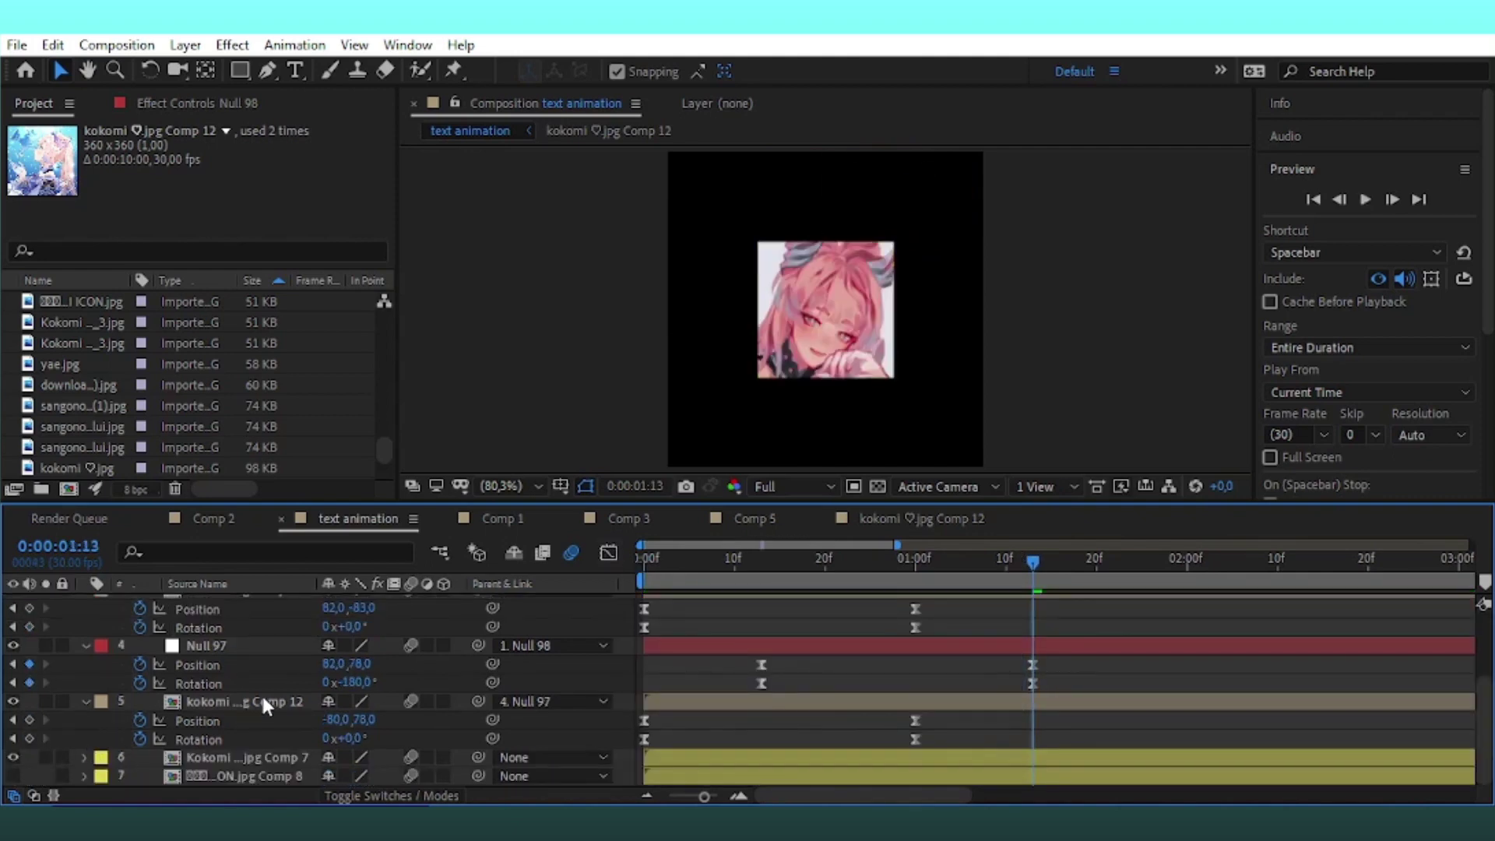
{"action": "left_click", "coordinate": [268, 760]}
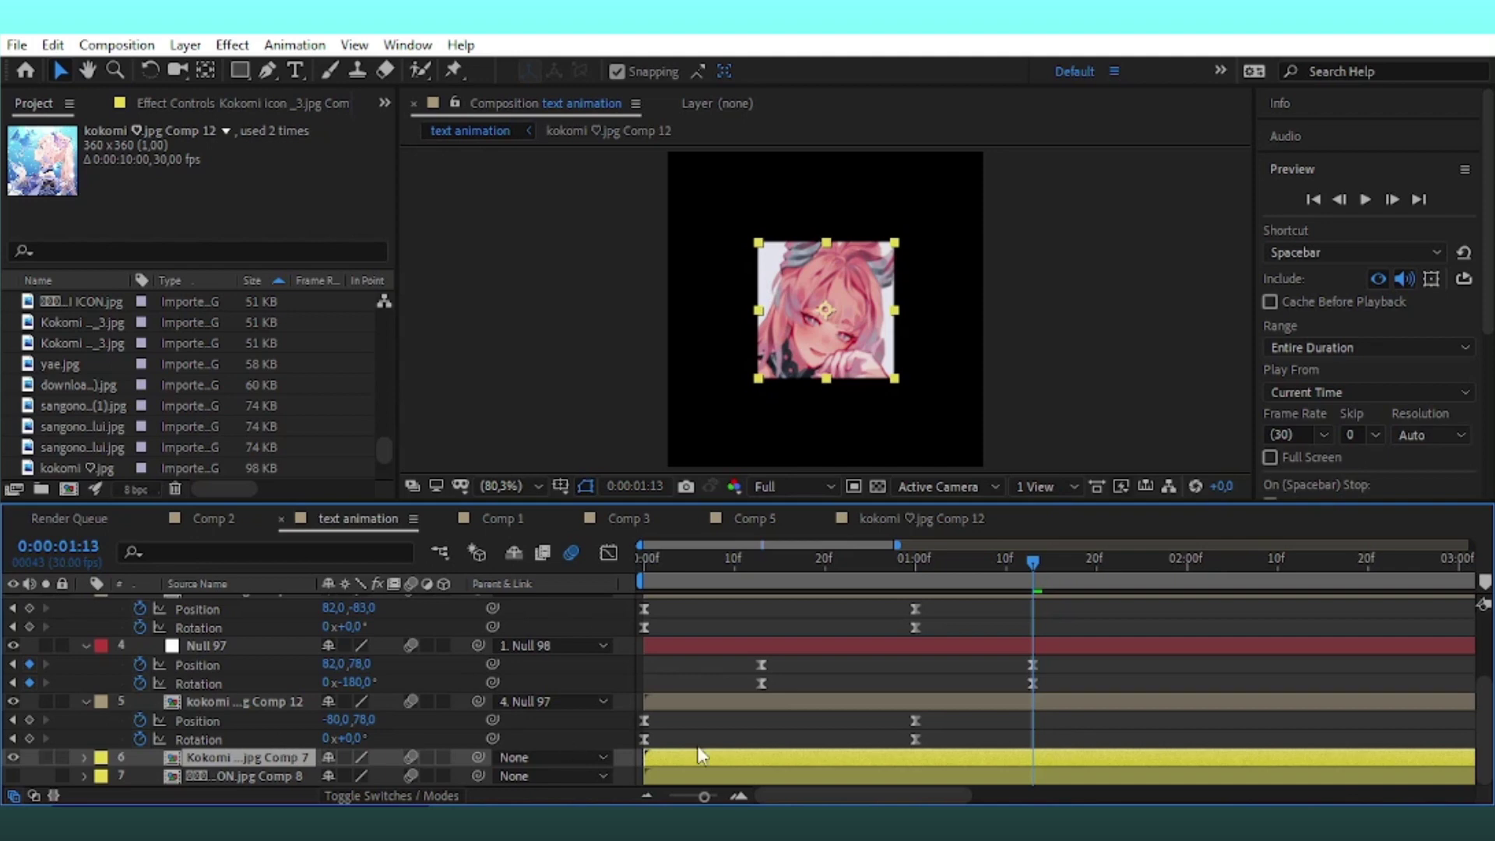
{"action": "double_click", "coordinate": [763, 770]}
Add a white solid and cut a rectangular Subtract mask into it, leaving a white border
{"action": "left_click", "coordinate": [185, 44]}
{"action": "mouse_move", "coordinate": [207, 67]}
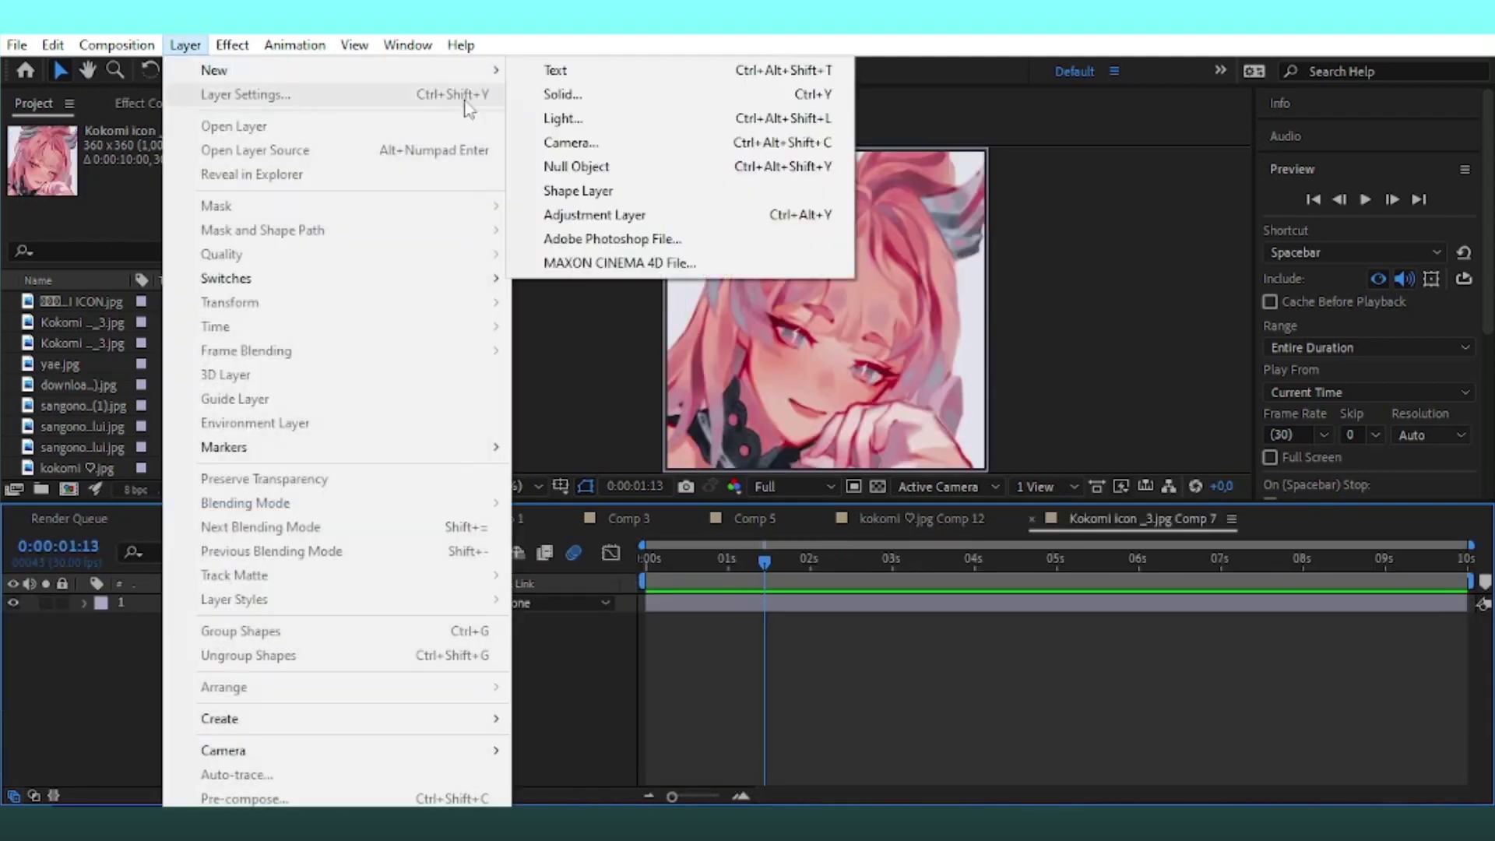
{"action": "left_click", "coordinate": [560, 93]}
{"action": "left_click", "coordinate": [864, 633]}
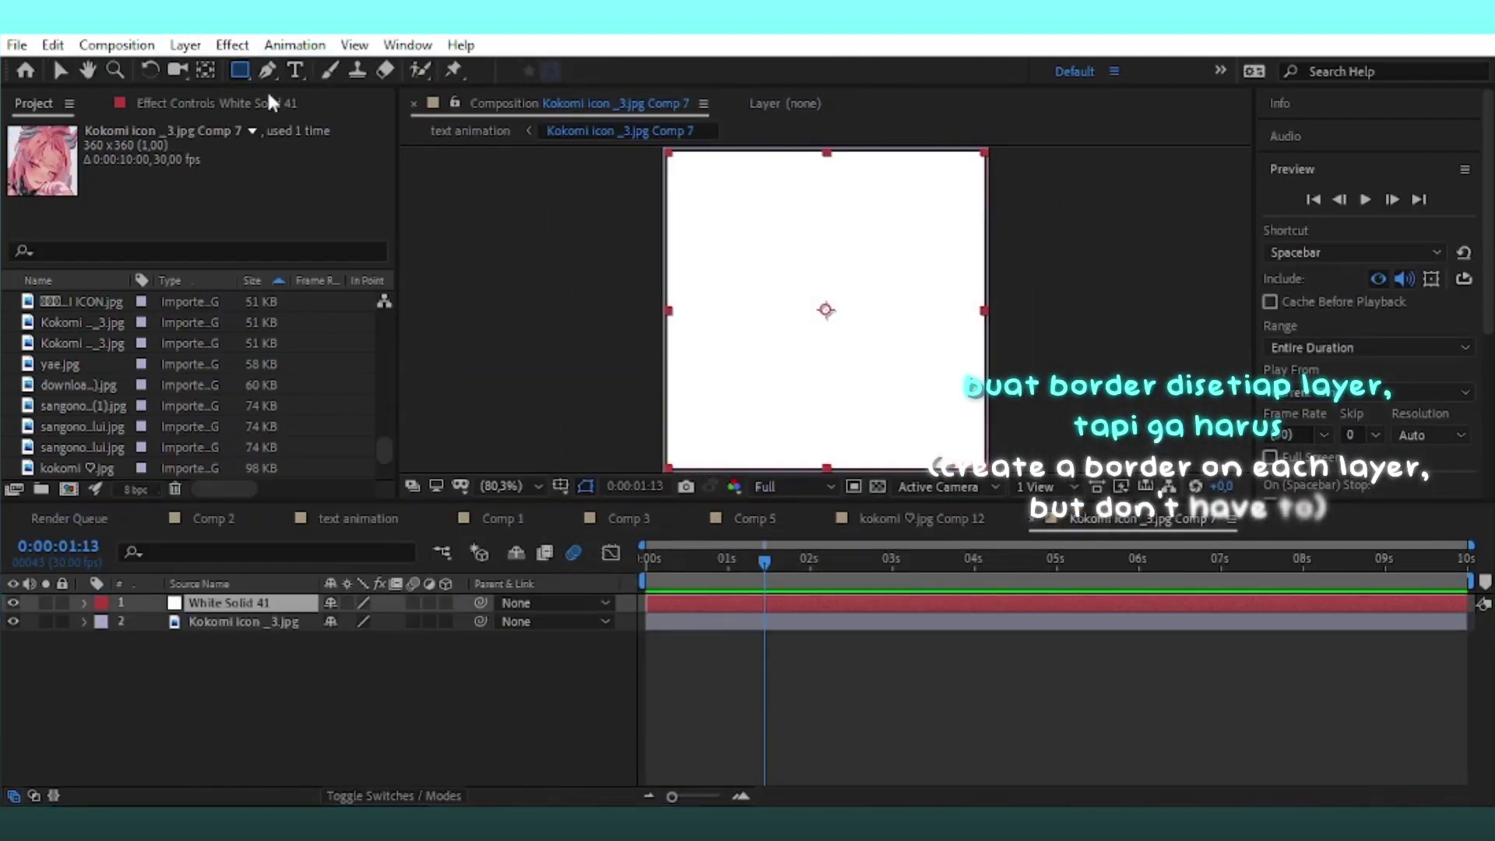
{"action": "left_click_drag", "start_coordinate": [673, 157], "coordinate": [979, 464]}
{"action": "key", "text": "v"}
{"action": "left_click", "coordinate": [349, 640]}
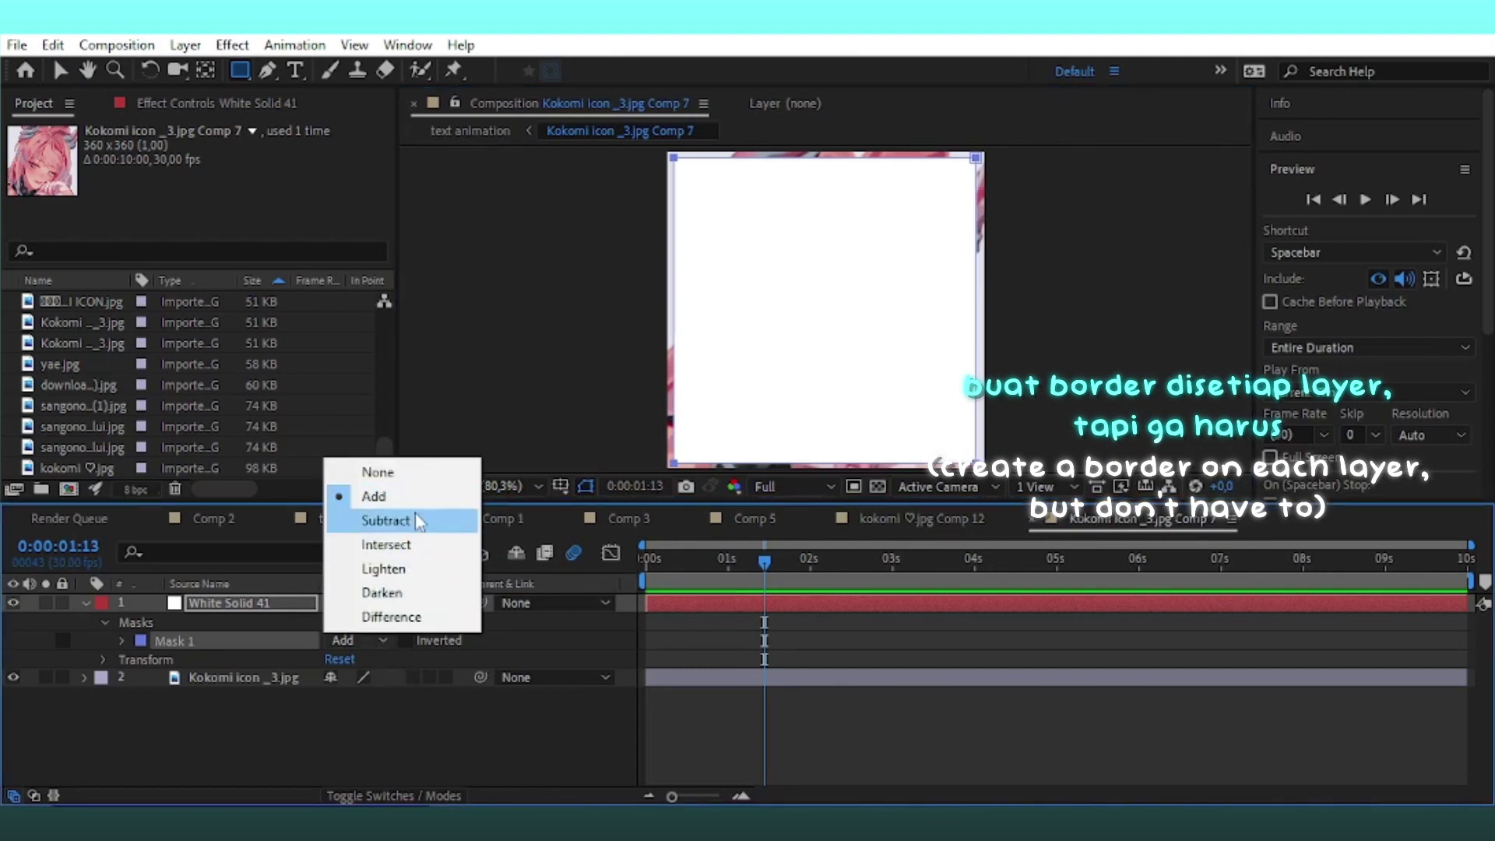
{"action": "left_click", "coordinate": [384, 517]}
{"action": "left_click", "coordinate": [85, 602]}
Back in text animation, move the bordered tile to Position 95,95
{"action": "left_click", "coordinate": [327, 519]}
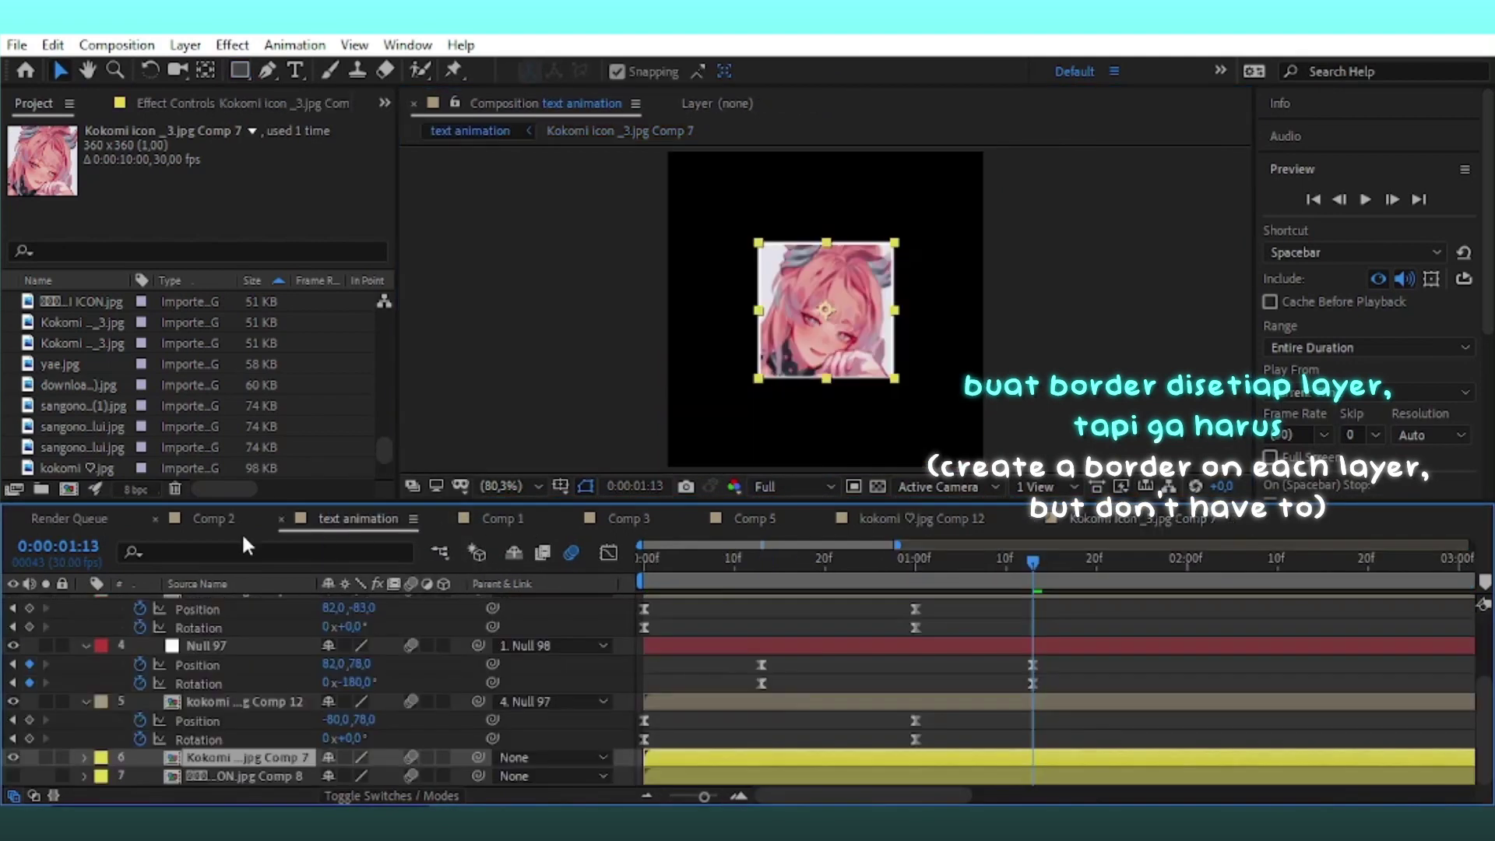
{"action": "scroll", "coordinate": [1005, 679], "scroll_direction": "down", "scroll_amount": 1}
{"action": "left_click_drag", "start_coordinate": [358, 757], "coordinate": [248, 761]}
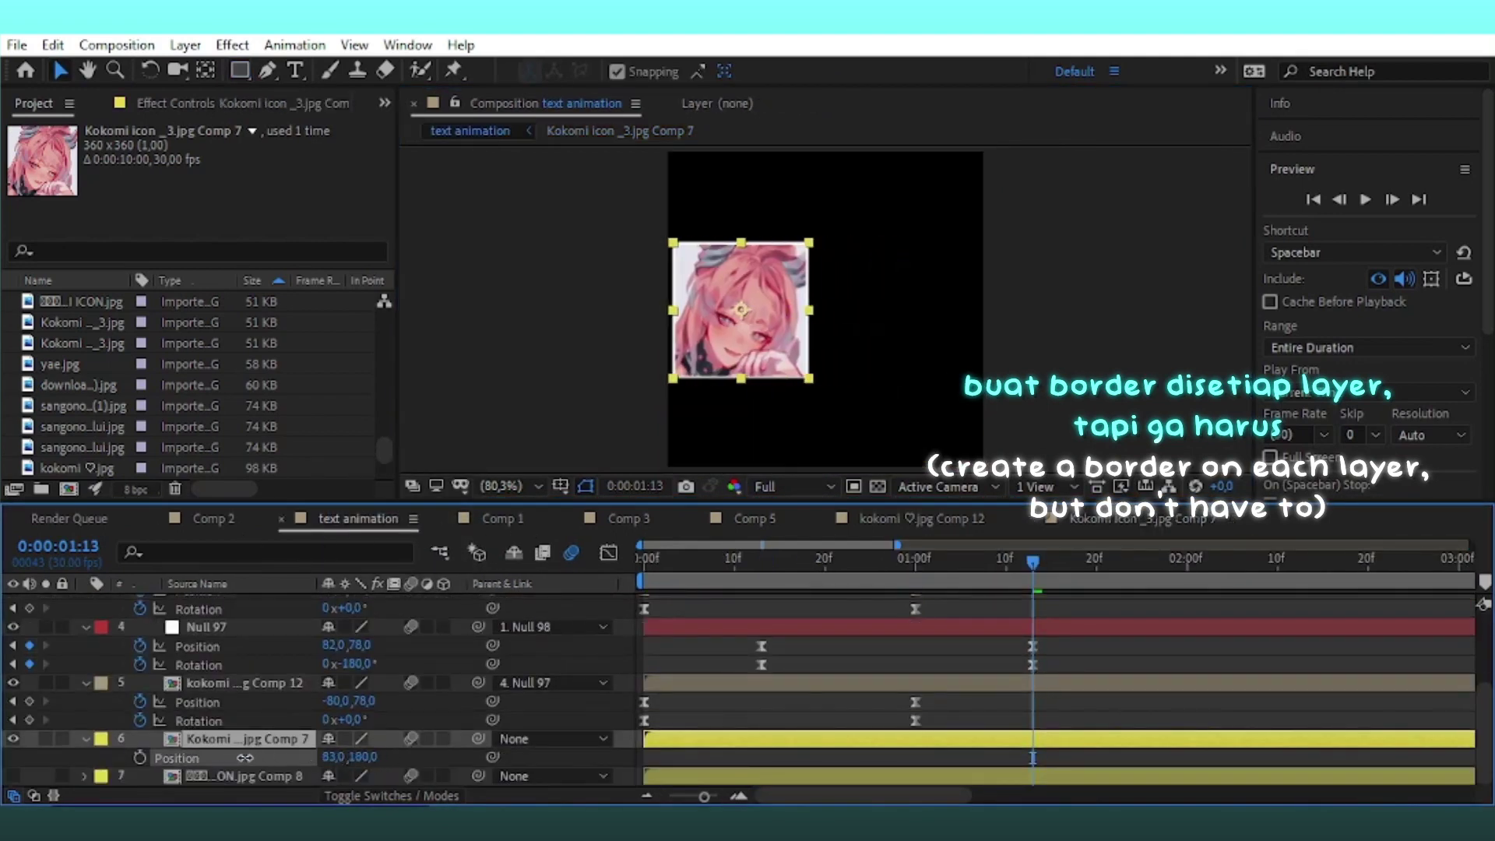
{"action": "left_click_drag", "start_coordinate": [359, 757], "coordinate": [249, 759]}
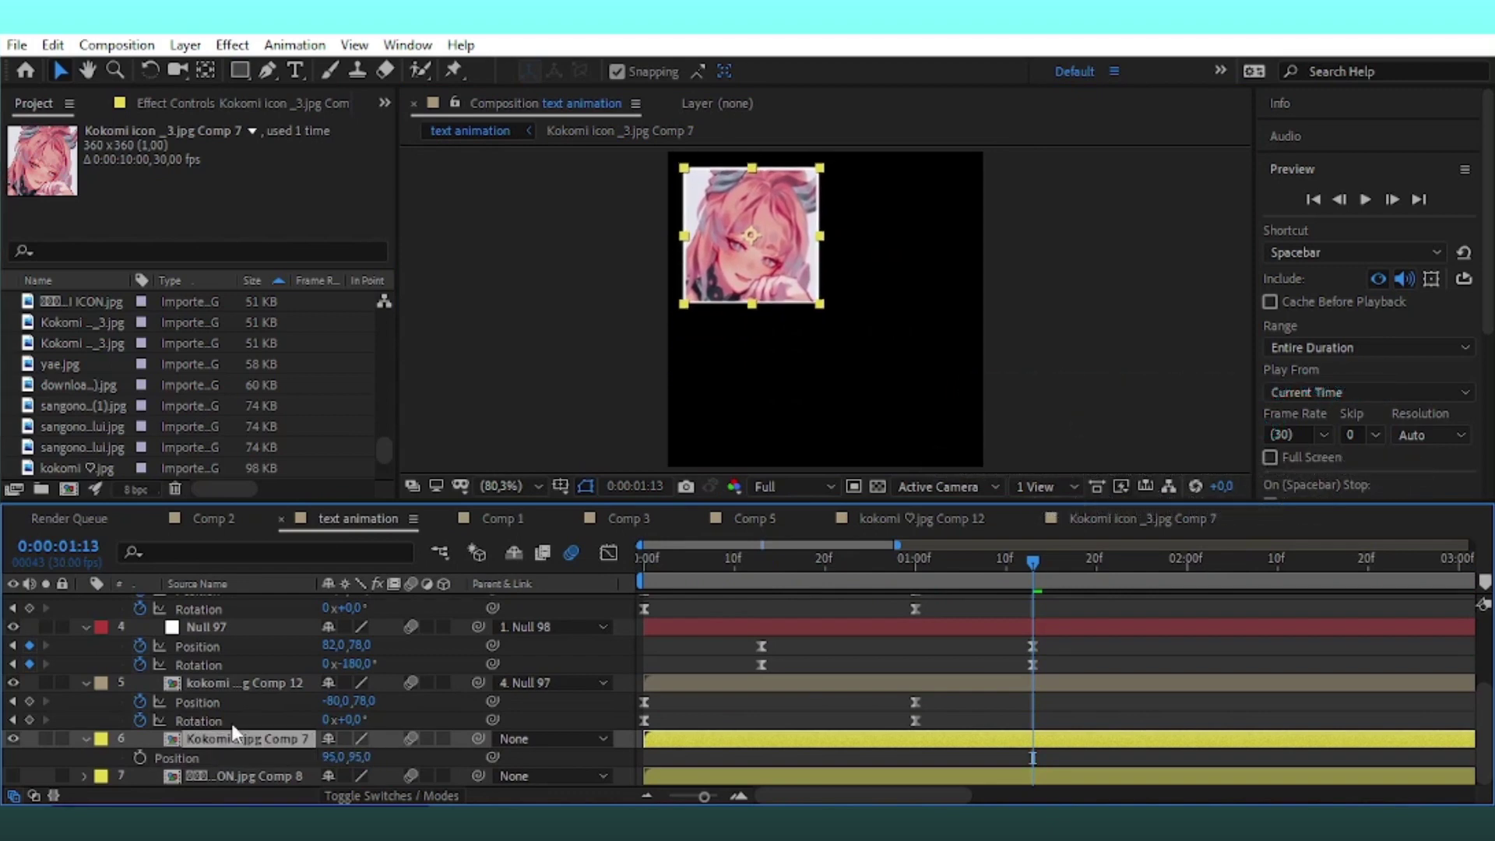
Duplicate the tile and place the copy at 267,266 in the lower right
{"action": "key", "text": "ctrl+d"}
{"action": "key", "text": "p"}
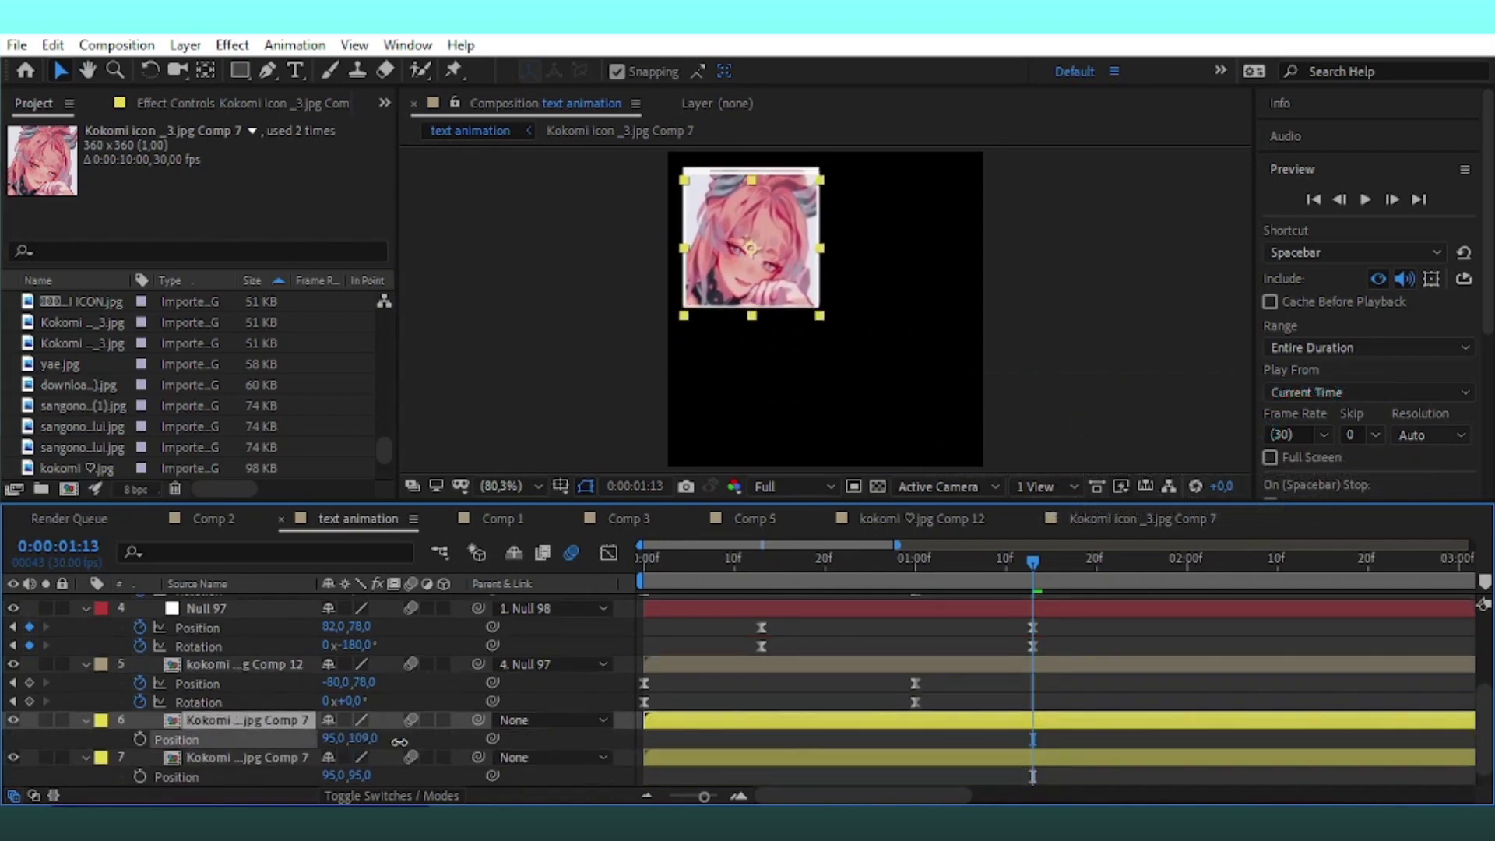
{"action": "left_click_drag", "start_coordinate": [358, 738], "coordinate": [538, 755]}
Label layer 8 green and save the project
{"action": "scroll", "coordinate": [311, 748], "scroll_direction": "down", "scroll_amount": 1}
{"action": "left_click", "coordinate": [101, 776]}
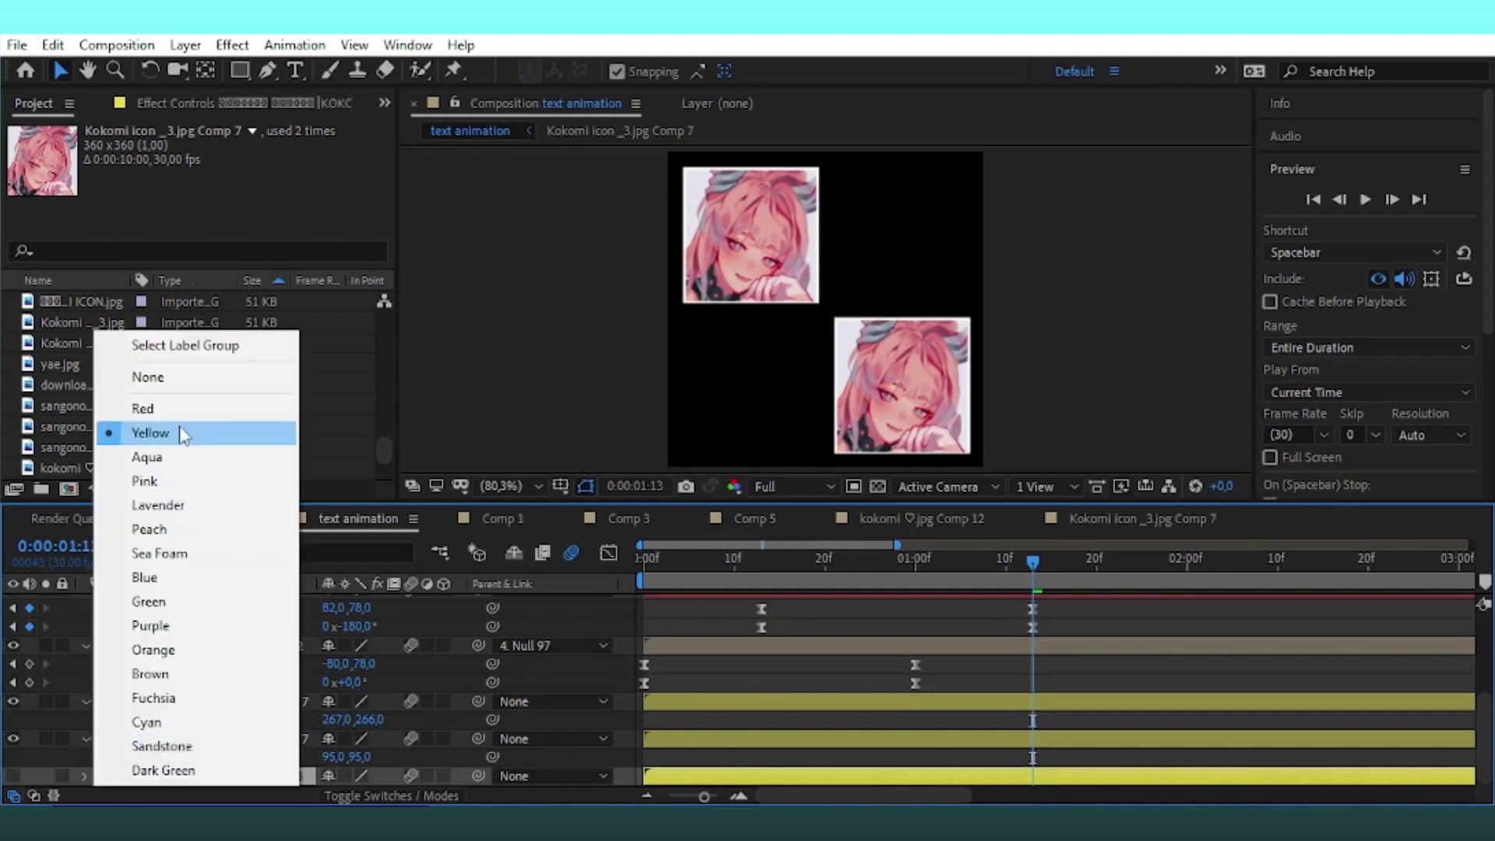
{"action": "left_click", "coordinate": [184, 615]}
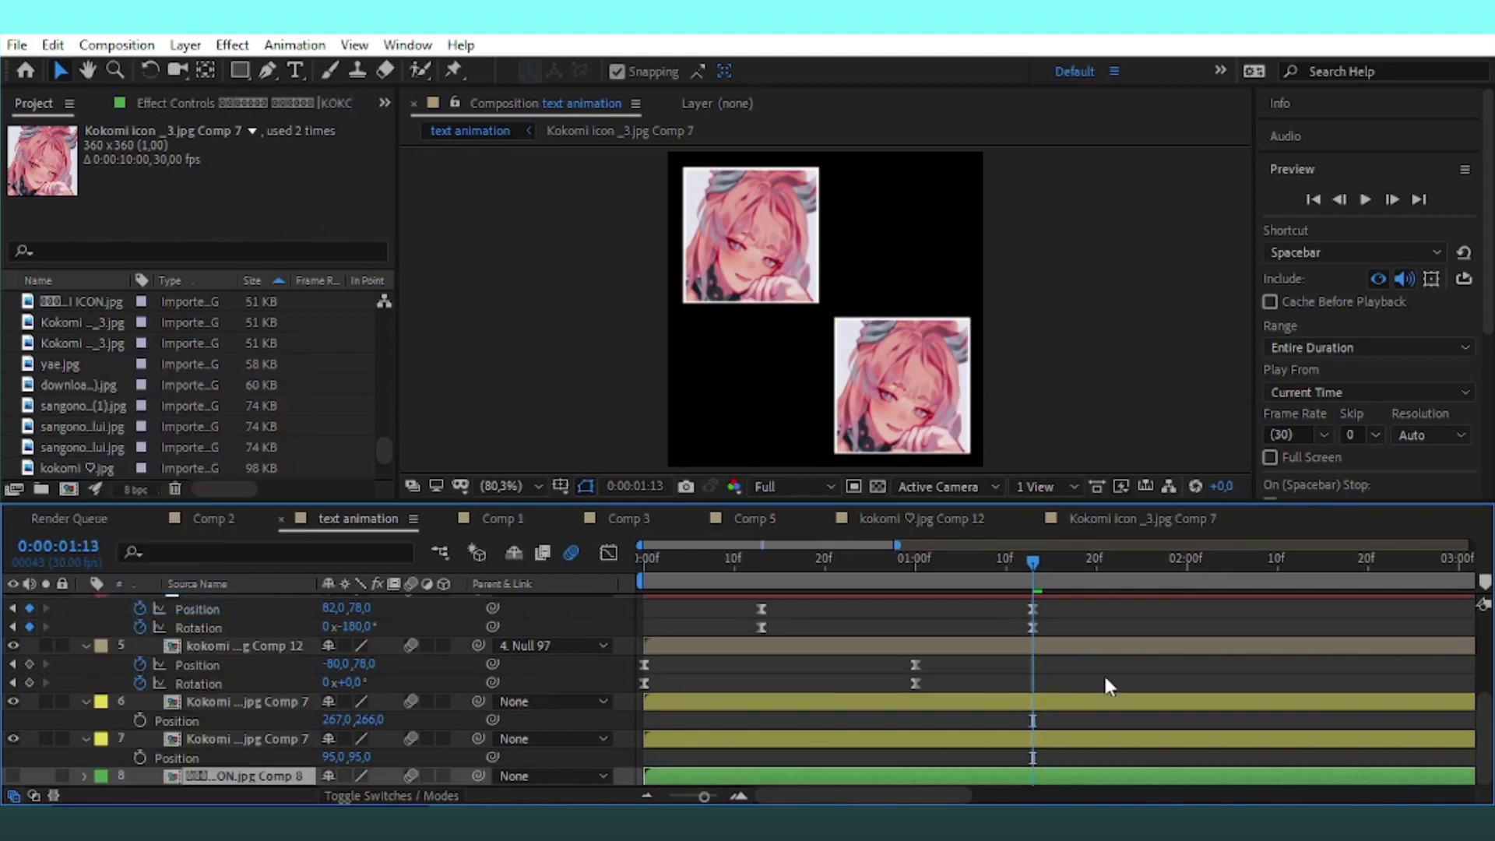
{"action": "key", "text": "ctrl+s"}
{"action": "left_click", "coordinate": [1051, 702]}
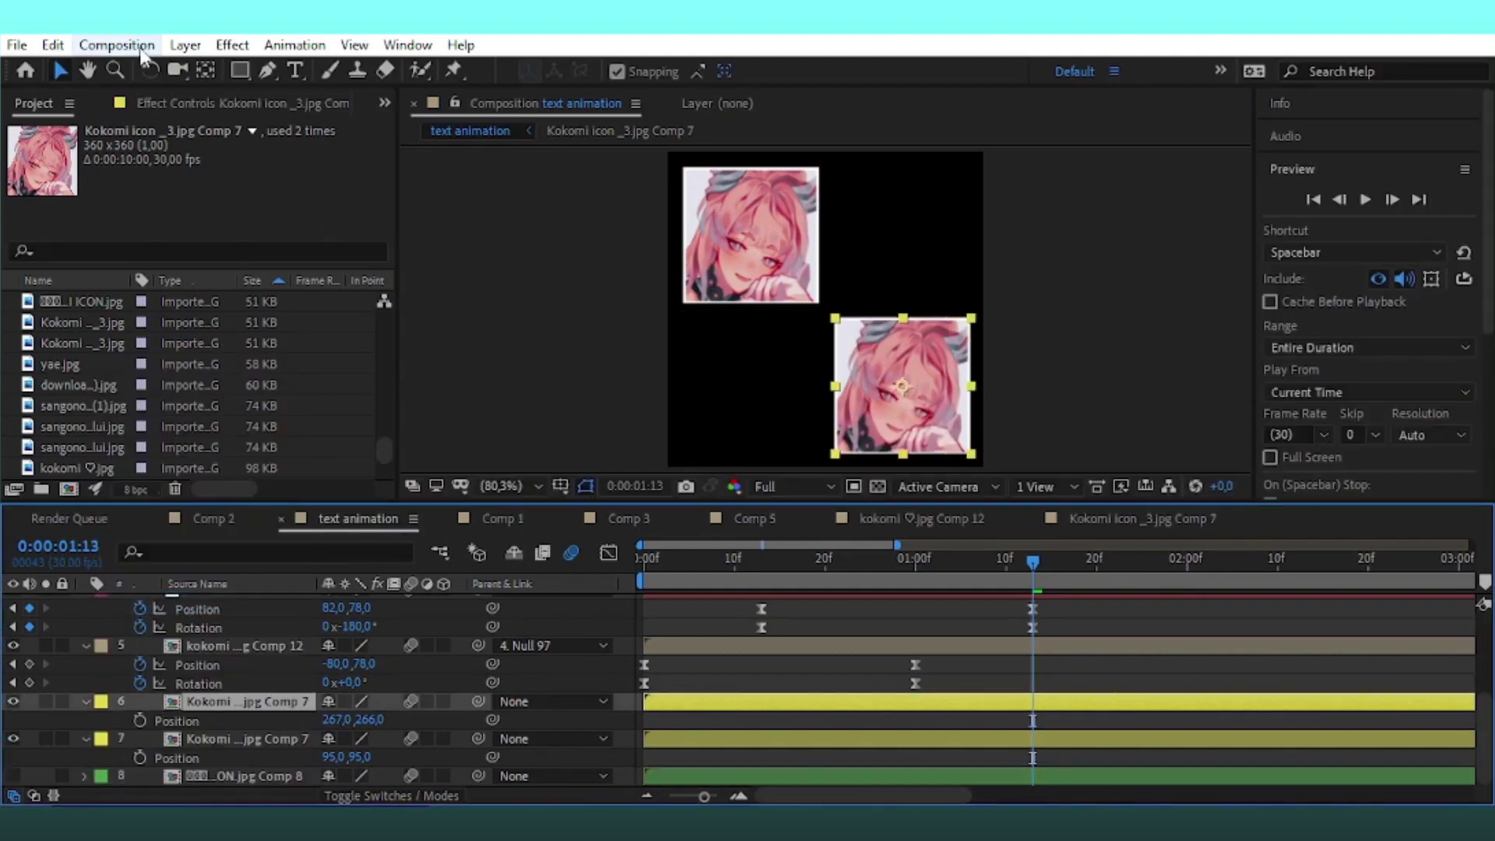
Add a null object, Null 99, and reposition its anchor point
{"action": "left_click", "coordinate": [186, 45]}
{"action": "mouse_move", "coordinate": [233, 67]}
{"action": "left_click", "coordinate": [623, 161]}
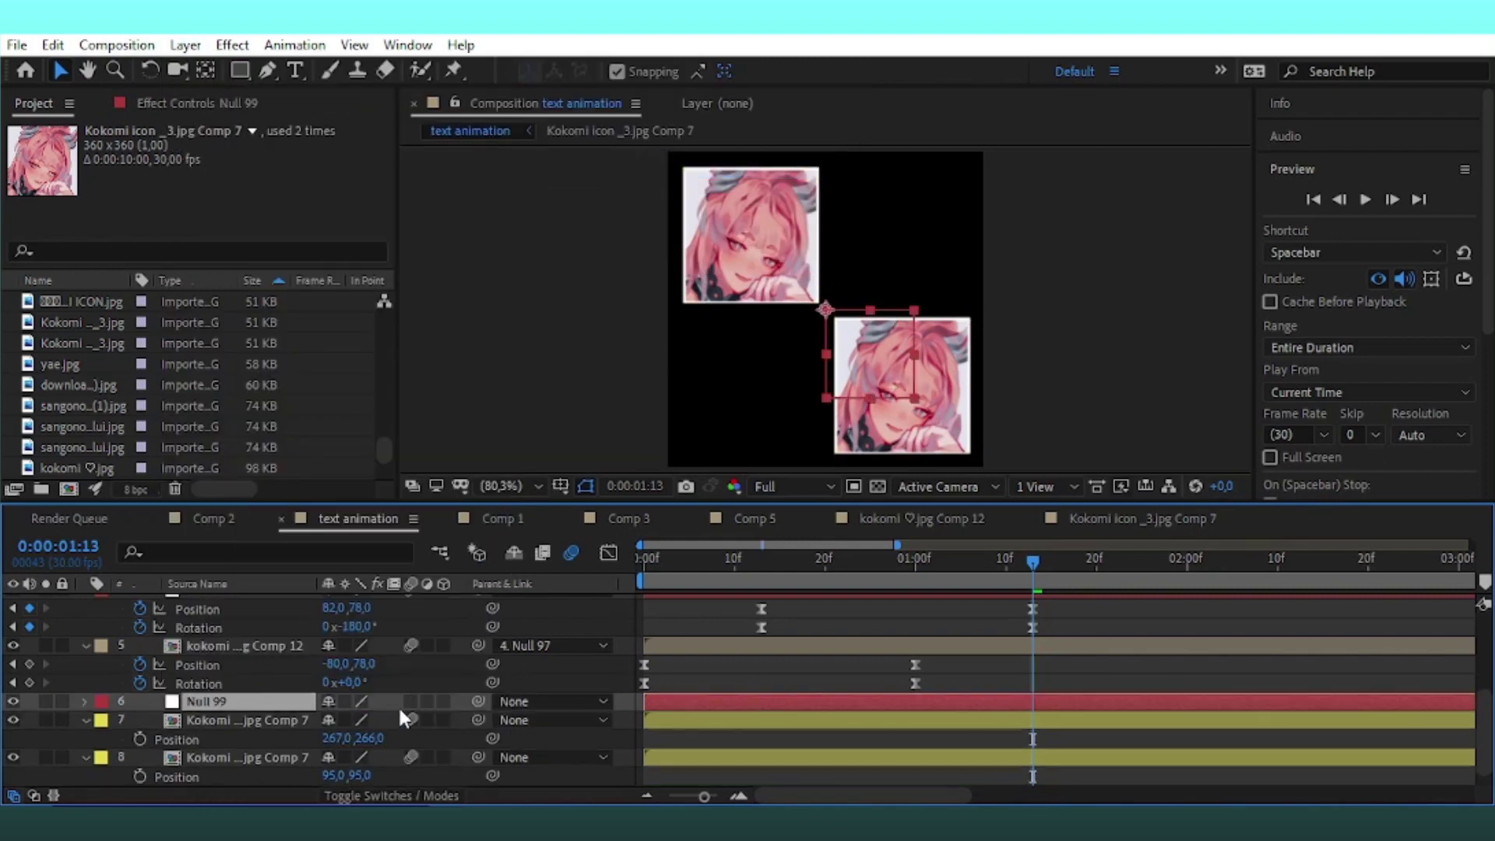
{"action": "left_click", "coordinate": [206, 70]}
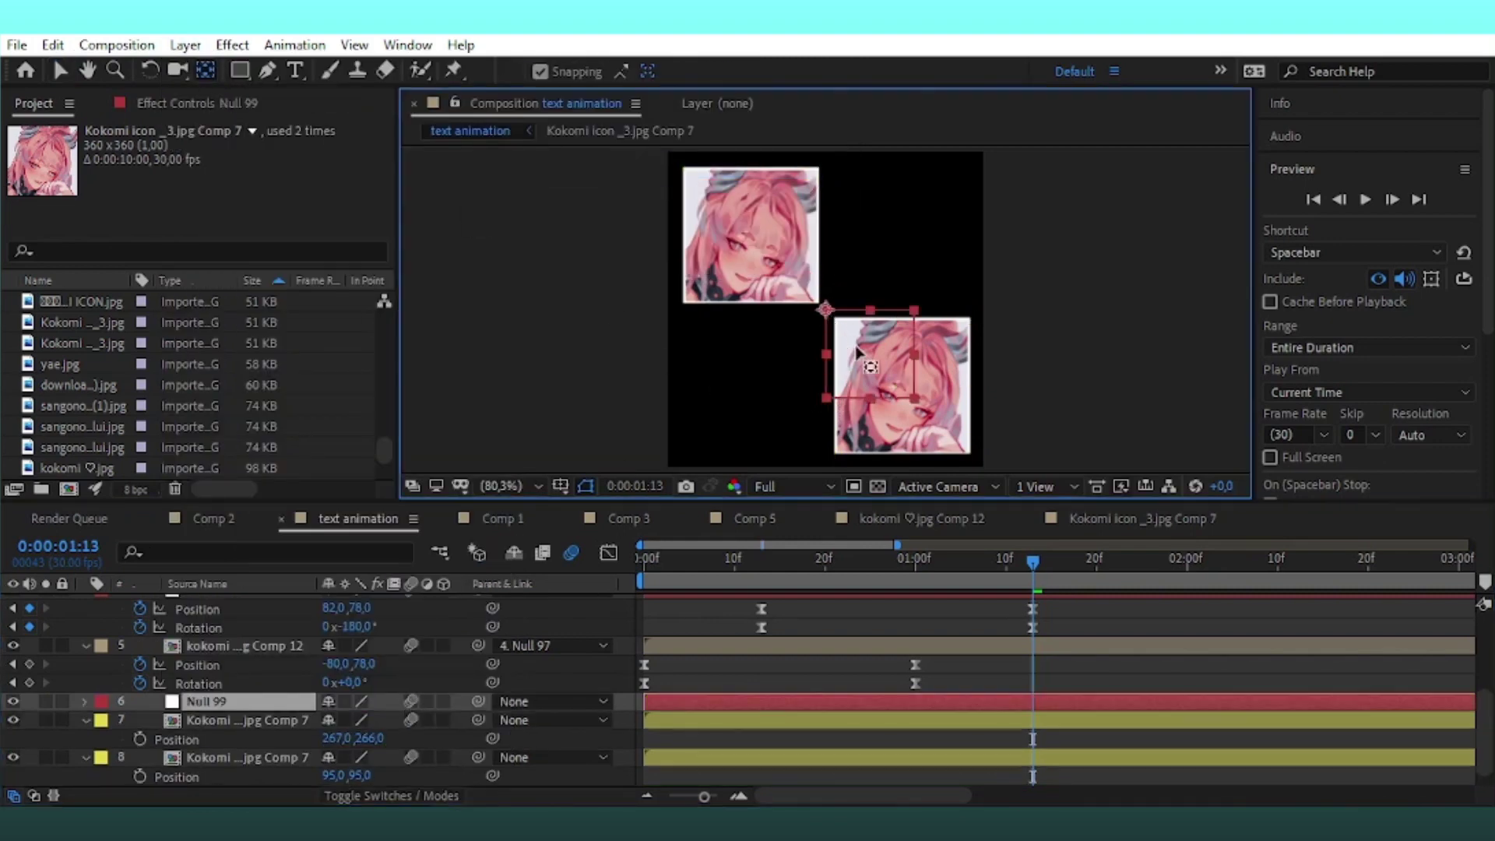
{"action": "mouse_move", "coordinate": [866, 359]}
{"action": "left_mouse_down"}
{"action": "mouse_move", "coordinate": [896, 397]}
{"action": "mouse_move", "coordinate": [918, 380]}
{"action": "left_mouse_up"}
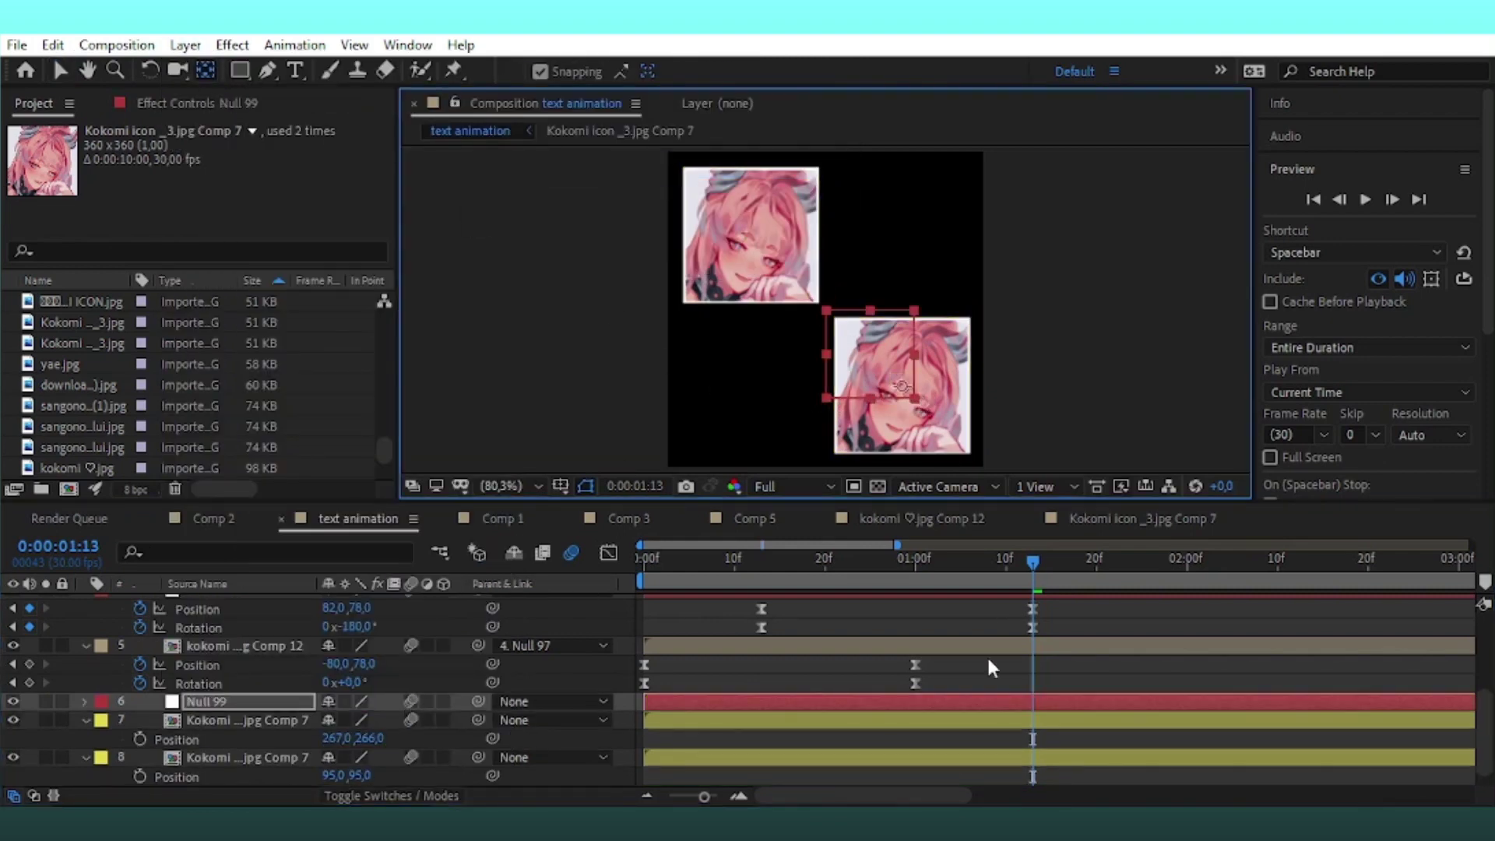
Add a second null, Null 100, and move it onto the first image's centre
{"action": "left_click", "coordinate": [791, 759]}
{"action": "left_click", "coordinate": [185, 44]}
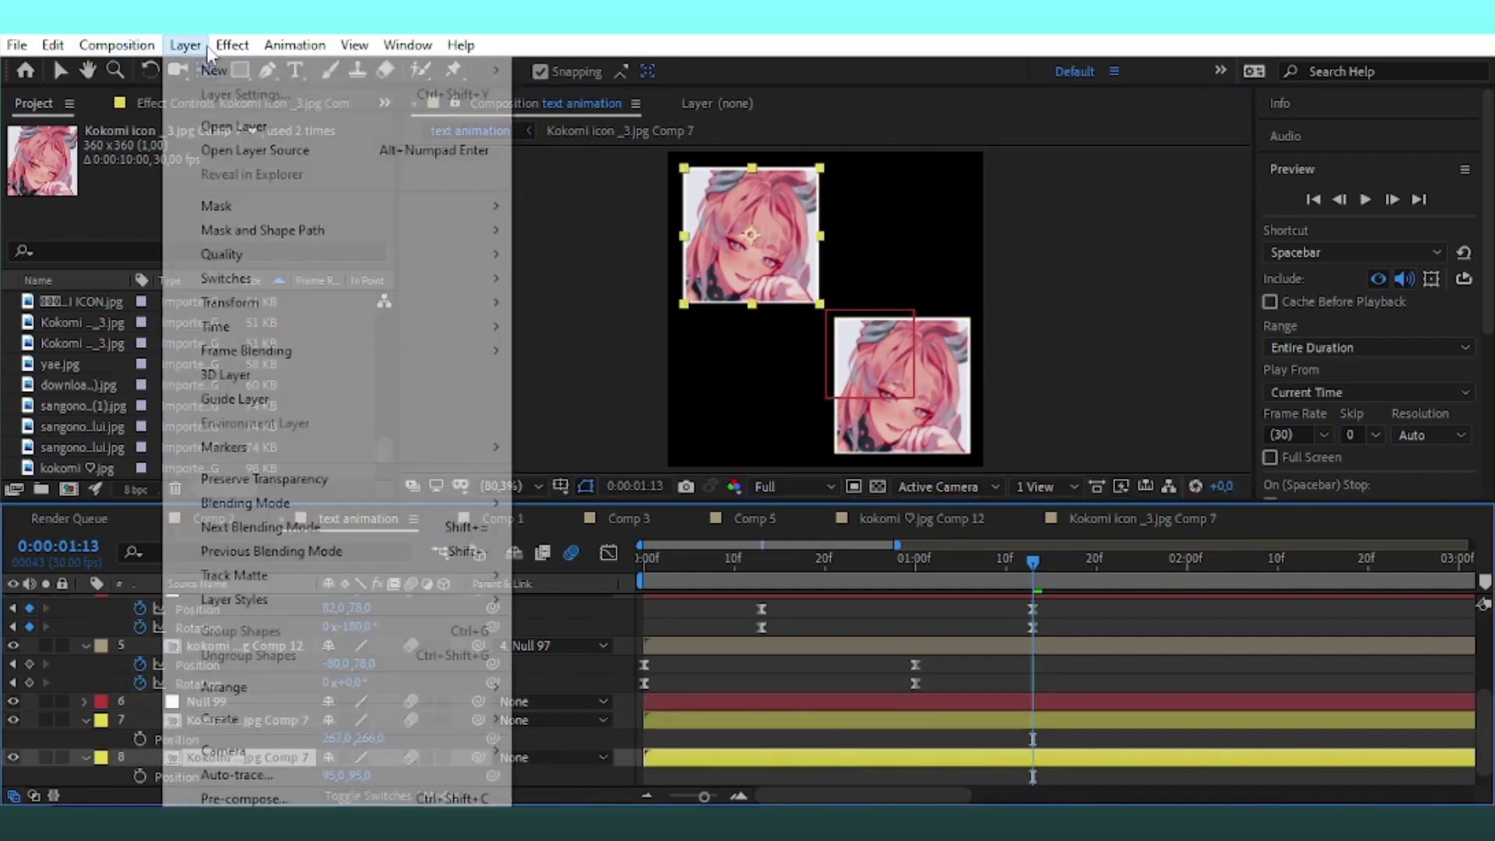
{"action": "mouse_move", "coordinate": [233, 69]}
{"action": "left_click", "coordinate": [576, 167]}
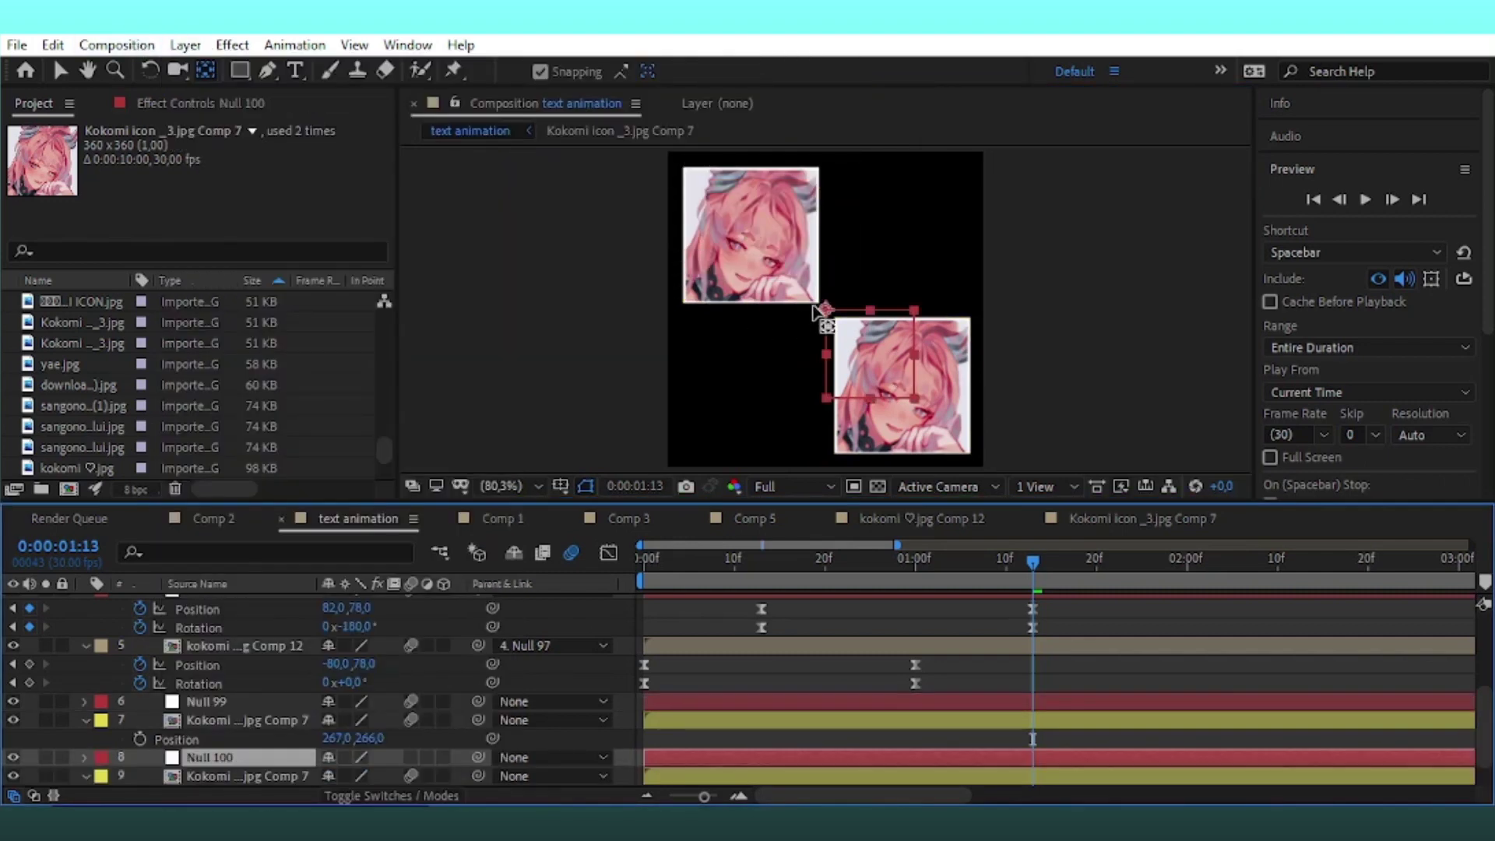
{"action": "left_click_drag", "start_coordinate": [823, 308], "coordinate": [740, 215]}
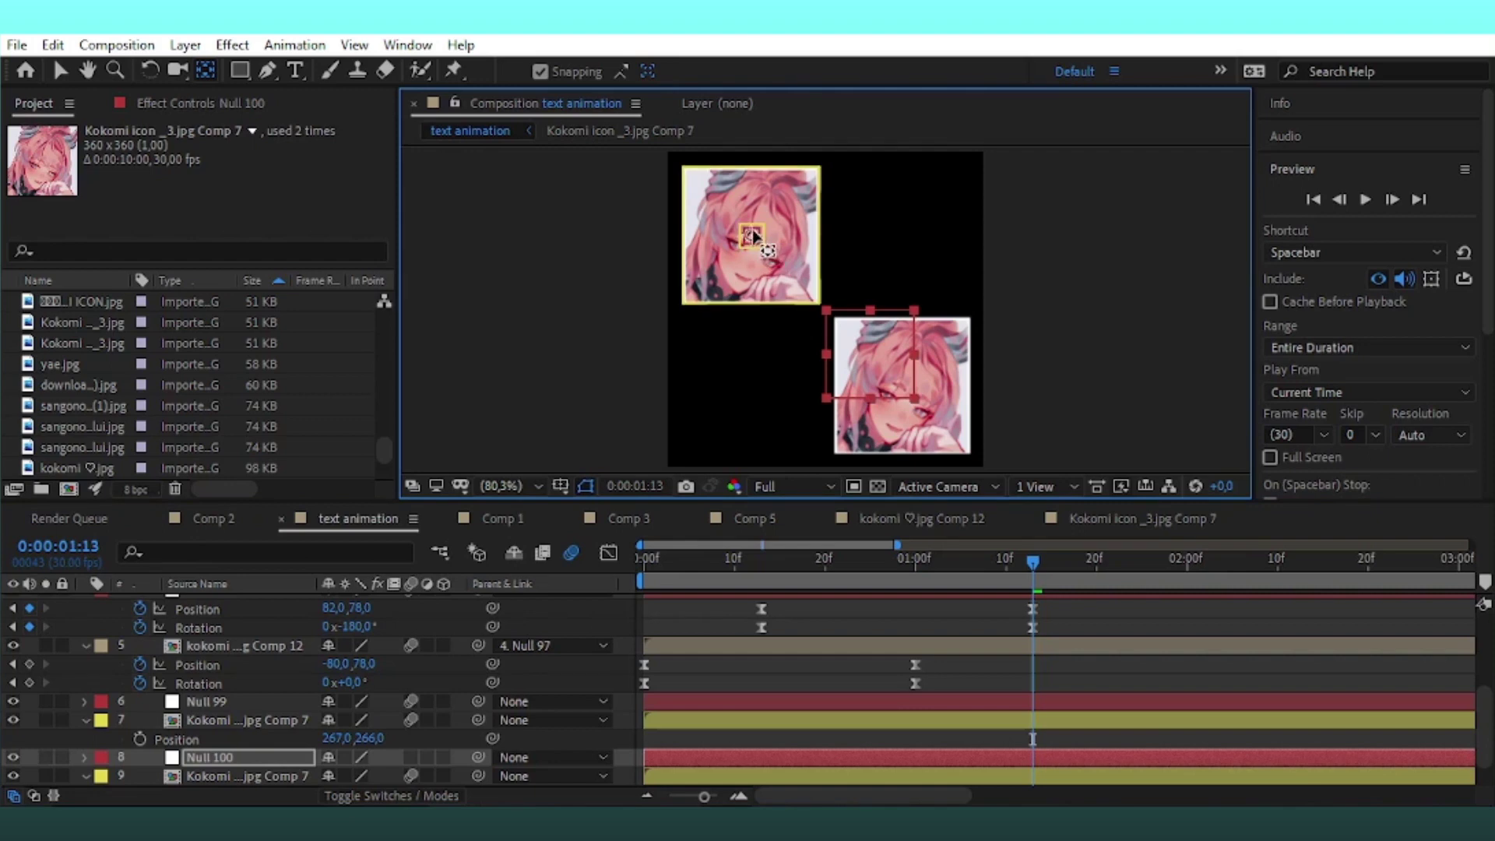
Parent layer 9's tile to Null 100 and bring up layer 7's Position
{"action": "scroll", "coordinate": [413, 721], "scroll_direction": "down", "scroll_amount": 2}
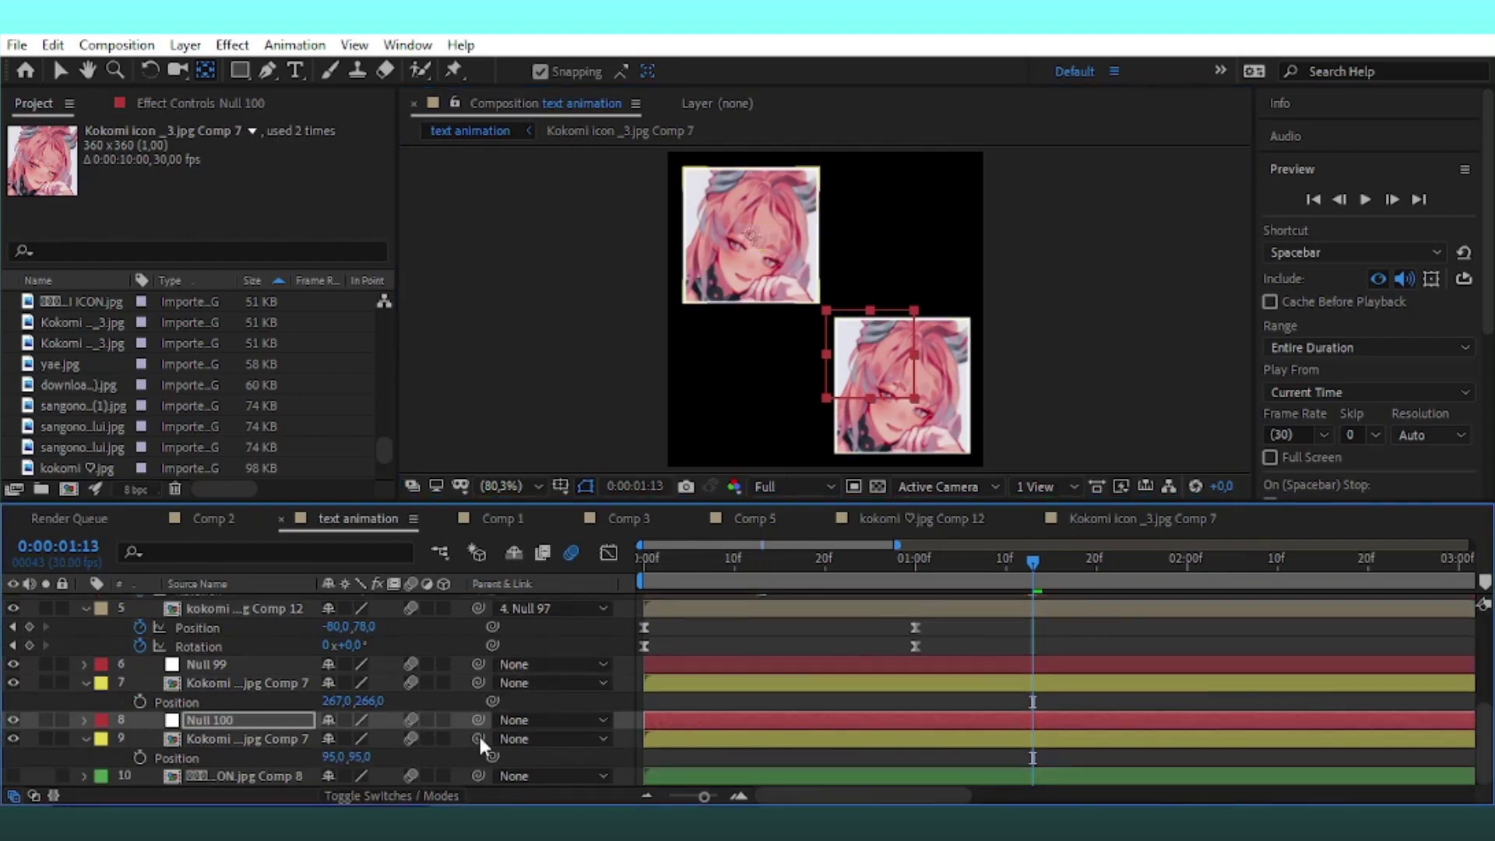
{"action": "left_click_drag", "start_coordinate": [478, 739], "coordinate": [461, 660]}
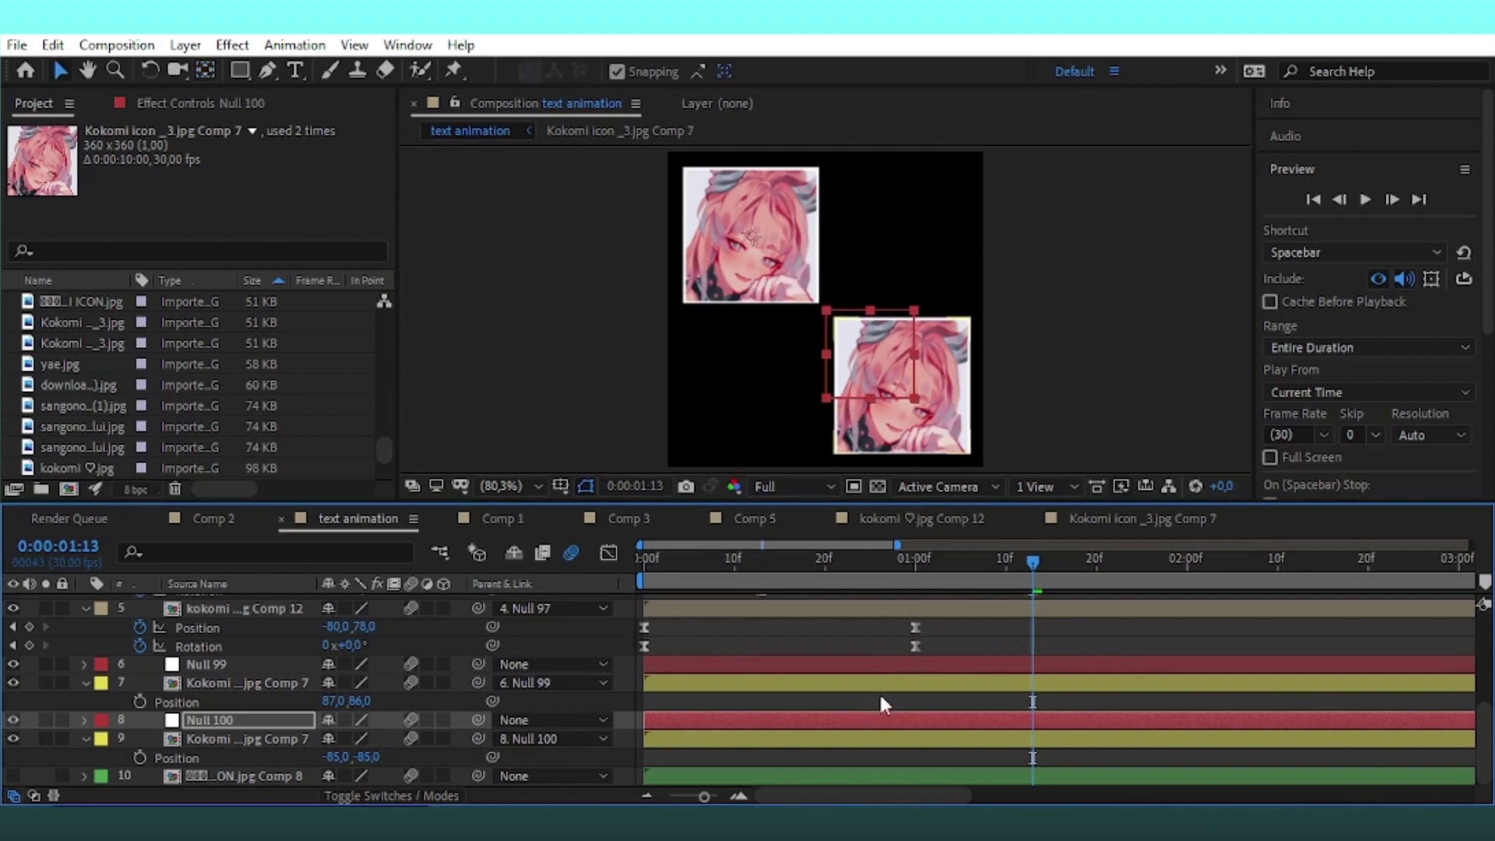
{"action": "left_click", "coordinate": [905, 683]}
{"action": "key", "text": "p"}
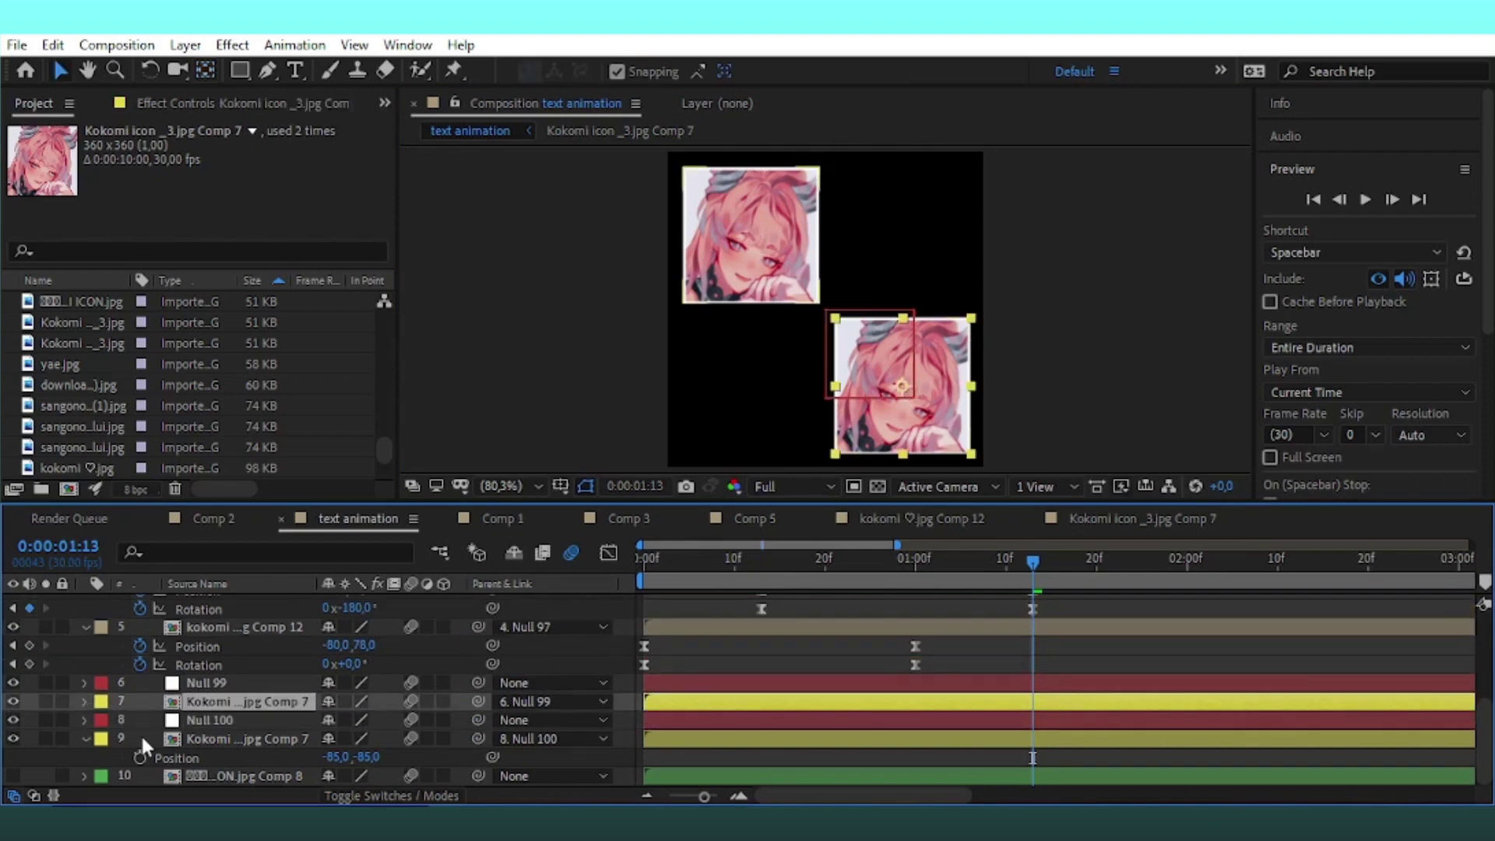
{"action": "key", "text": "p"}
{"action": "scroll", "coordinate": [914, 656], "scroll_direction": "up", "scroll_amount": 2}
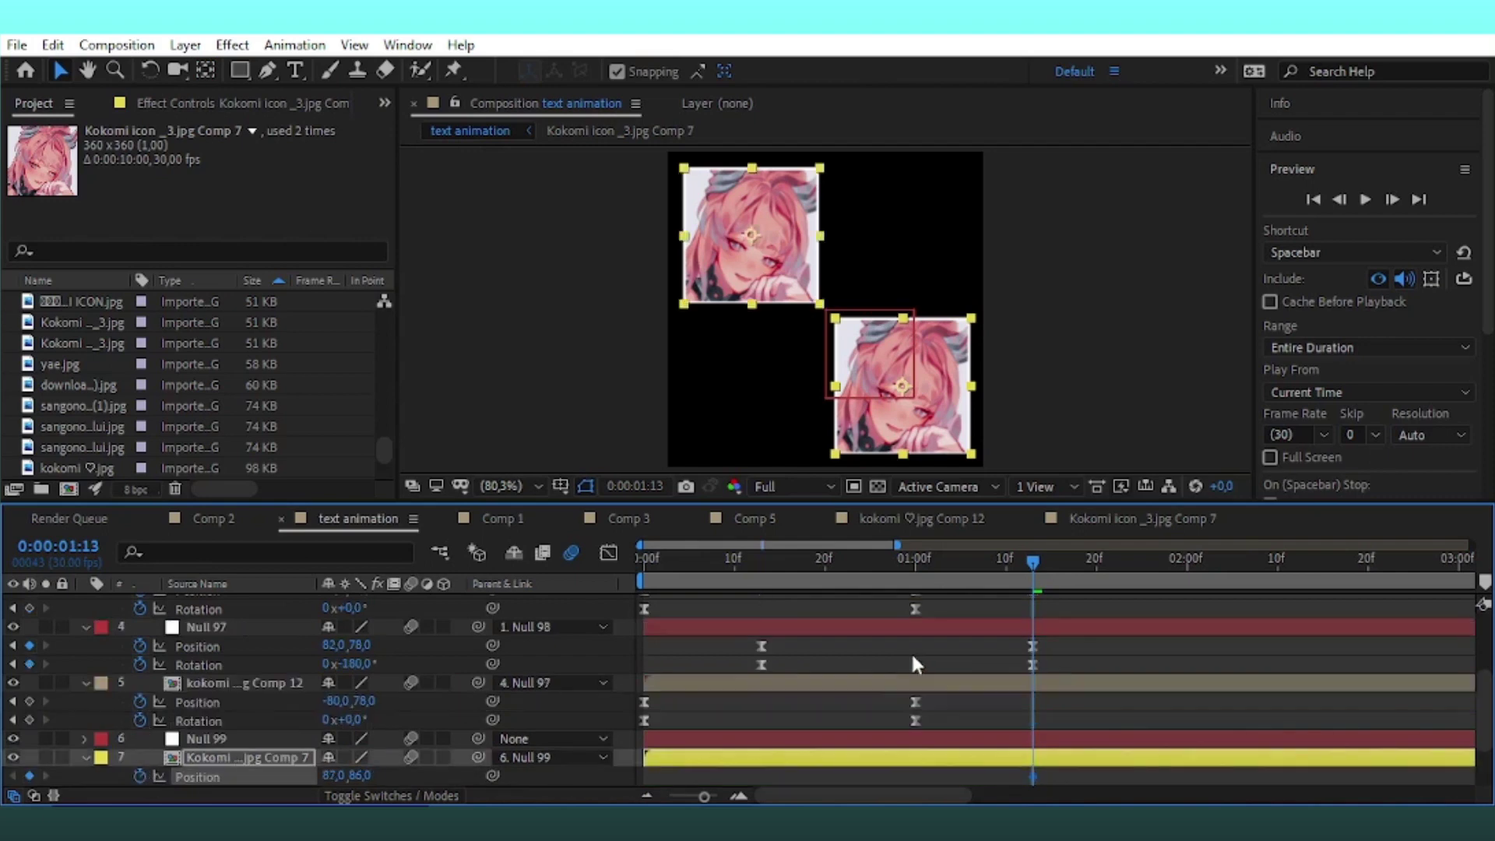
At 0:13, start Rotation keyframes on both tiles and reveal their Position
{"action": "left_click", "coordinate": [760, 554]}
{"action": "scroll", "coordinate": [549, 697], "scroll_direction": "down", "scroll_amount": 2}
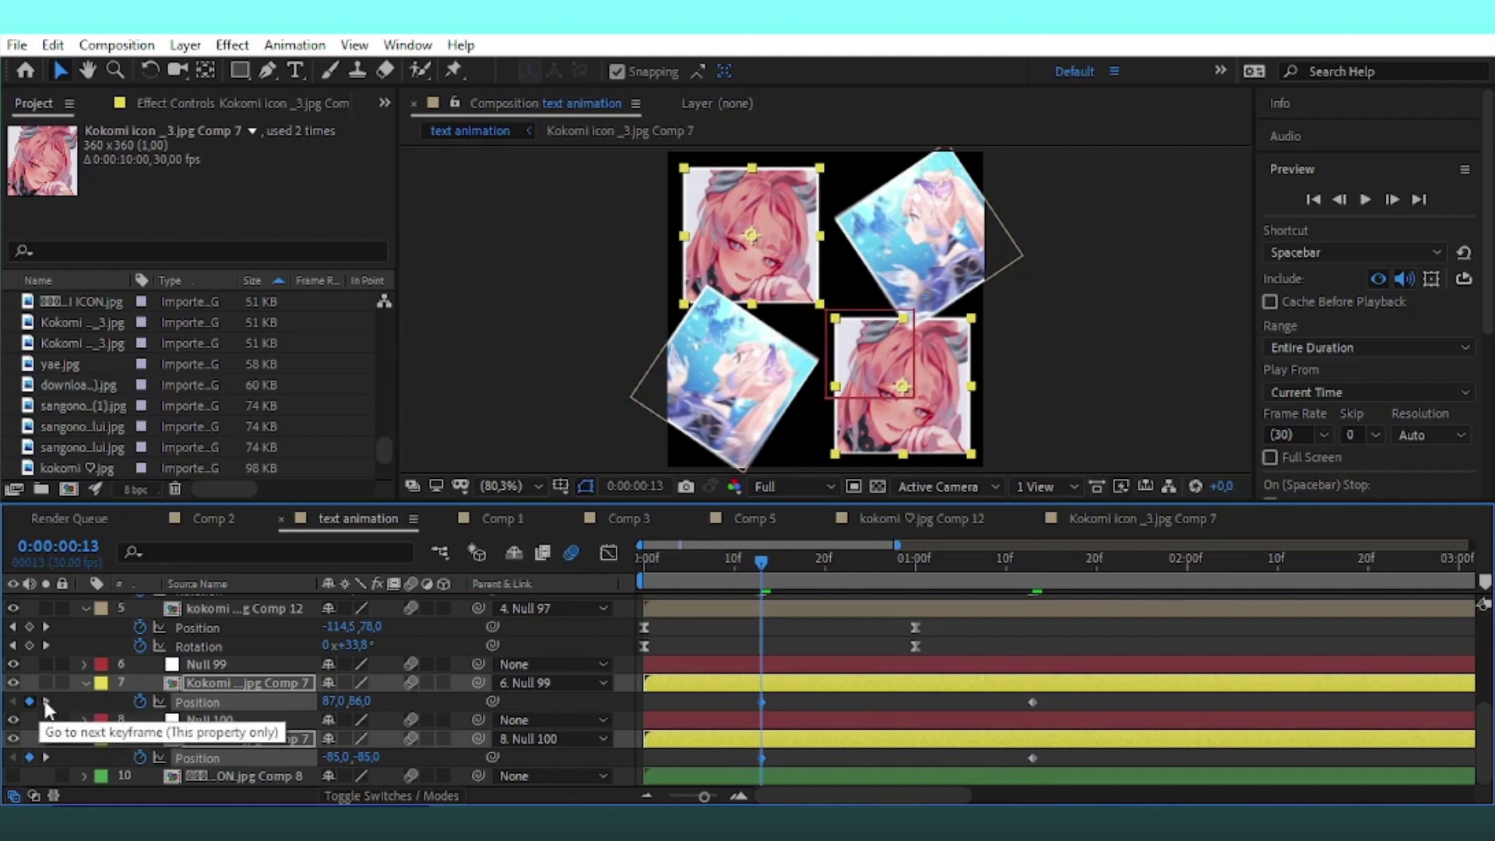
{"action": "key", "text": "r"}
{"action": "left_click", "coordinate": [138, 700]}
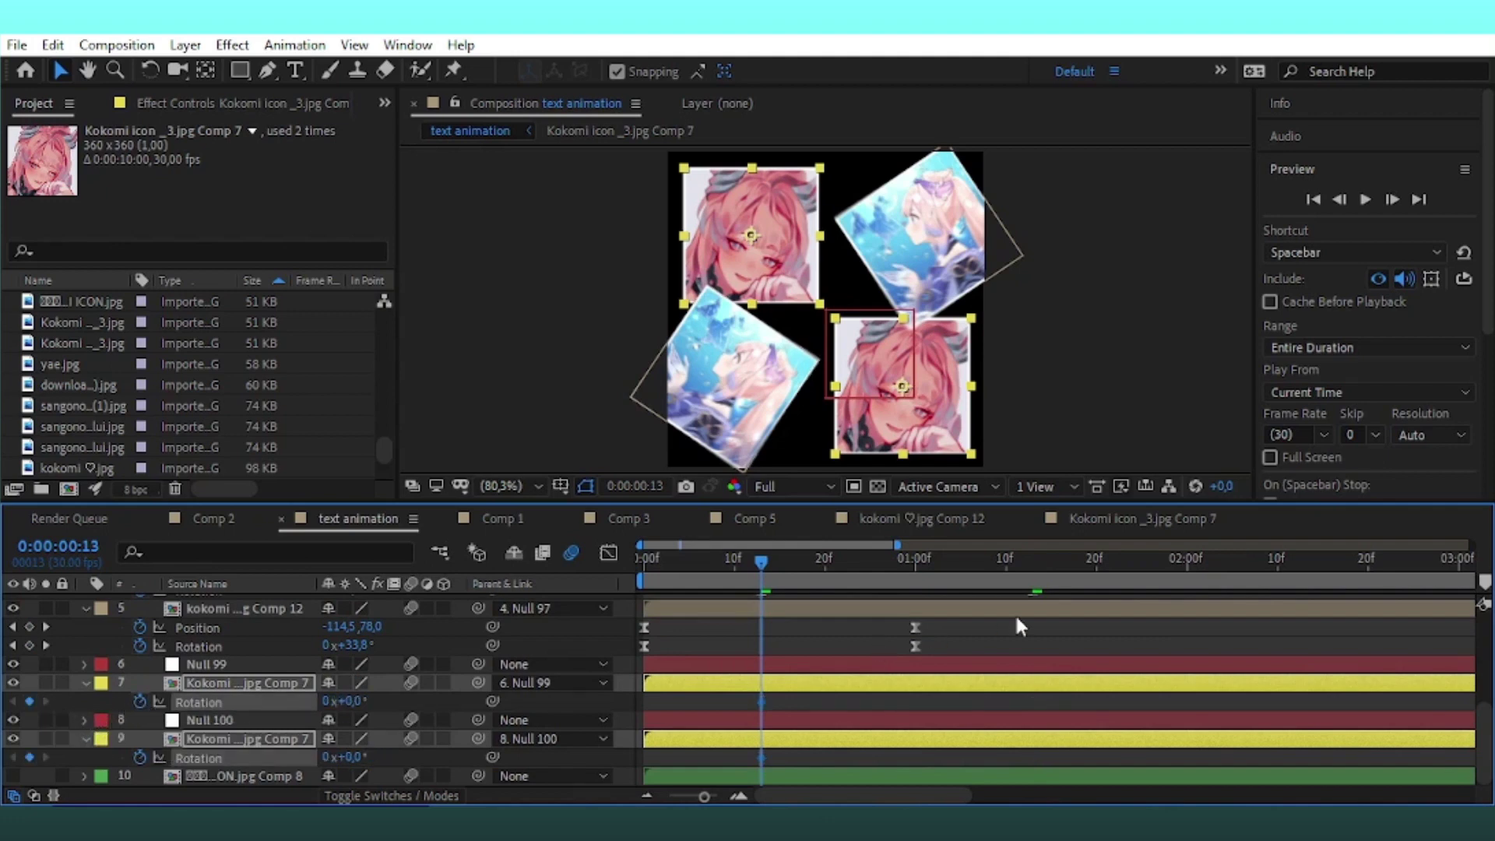
{"action": "key", "text": "shift+p"}
At 0:13, set layer 9's rotation to 180° and layer 7's to -180°
{"action": "left_click", "coordinate": [1029, 576]}
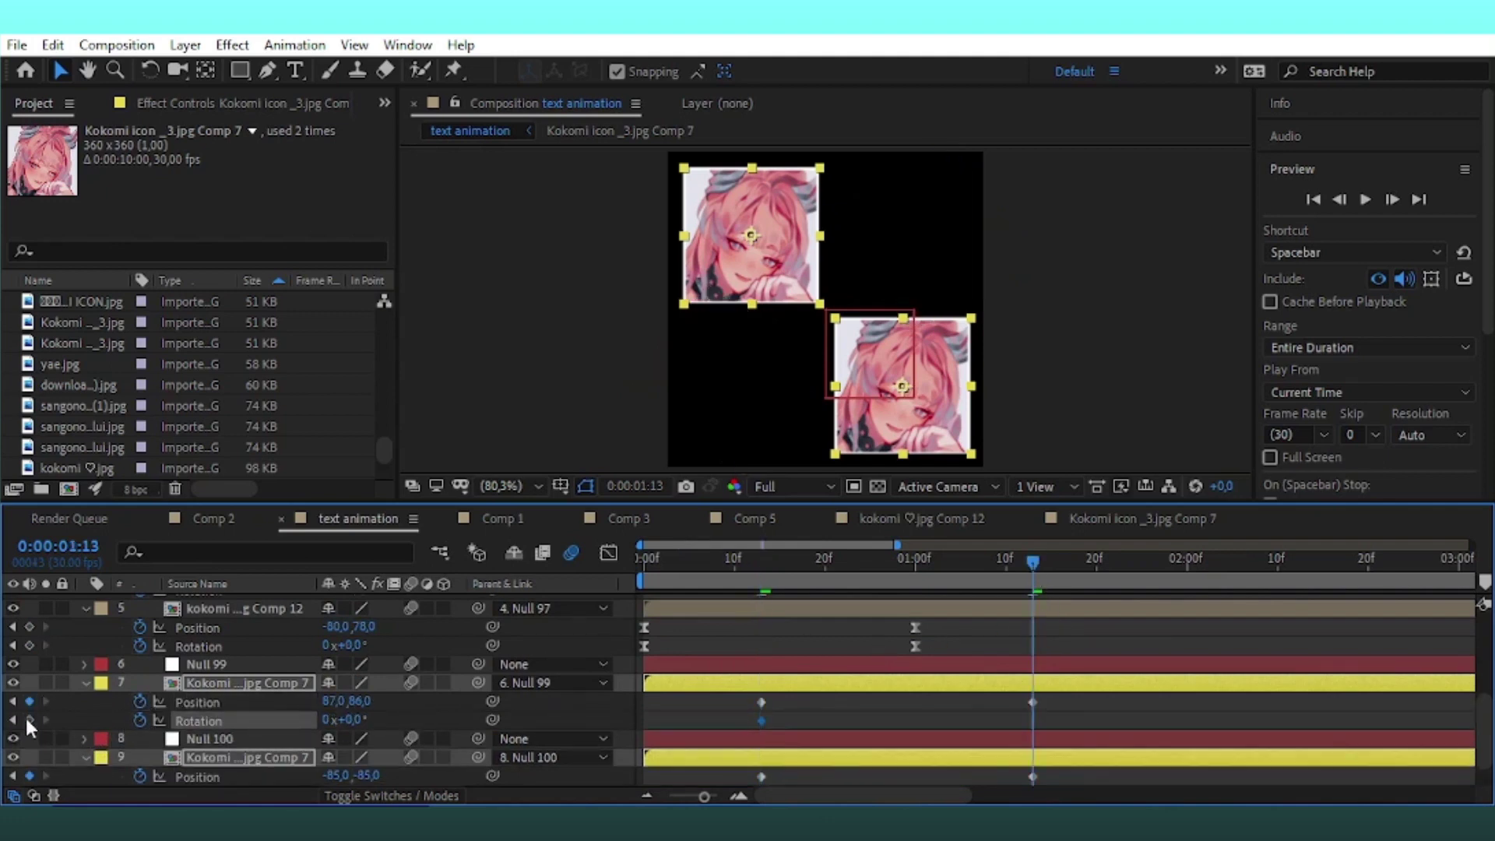
{"action": "scroll", "coordinate": [969, 662], "scroll_direction": "down", "scroll_amount": 1}
{"action": "left_click", "coordinate": [762, 577]}
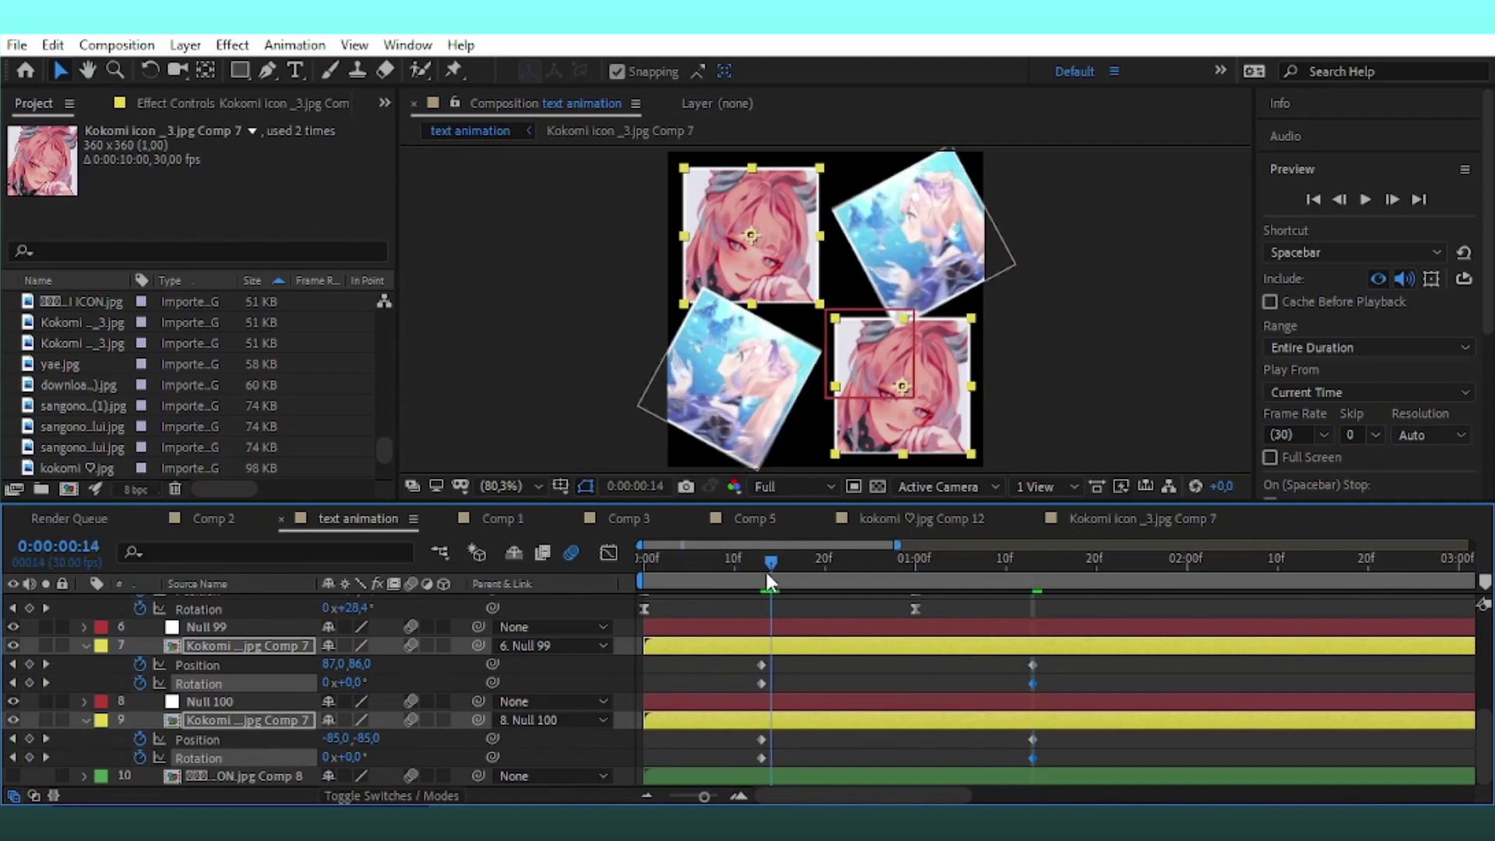
{"action": "left_click", "coordinate": [792, 677]}
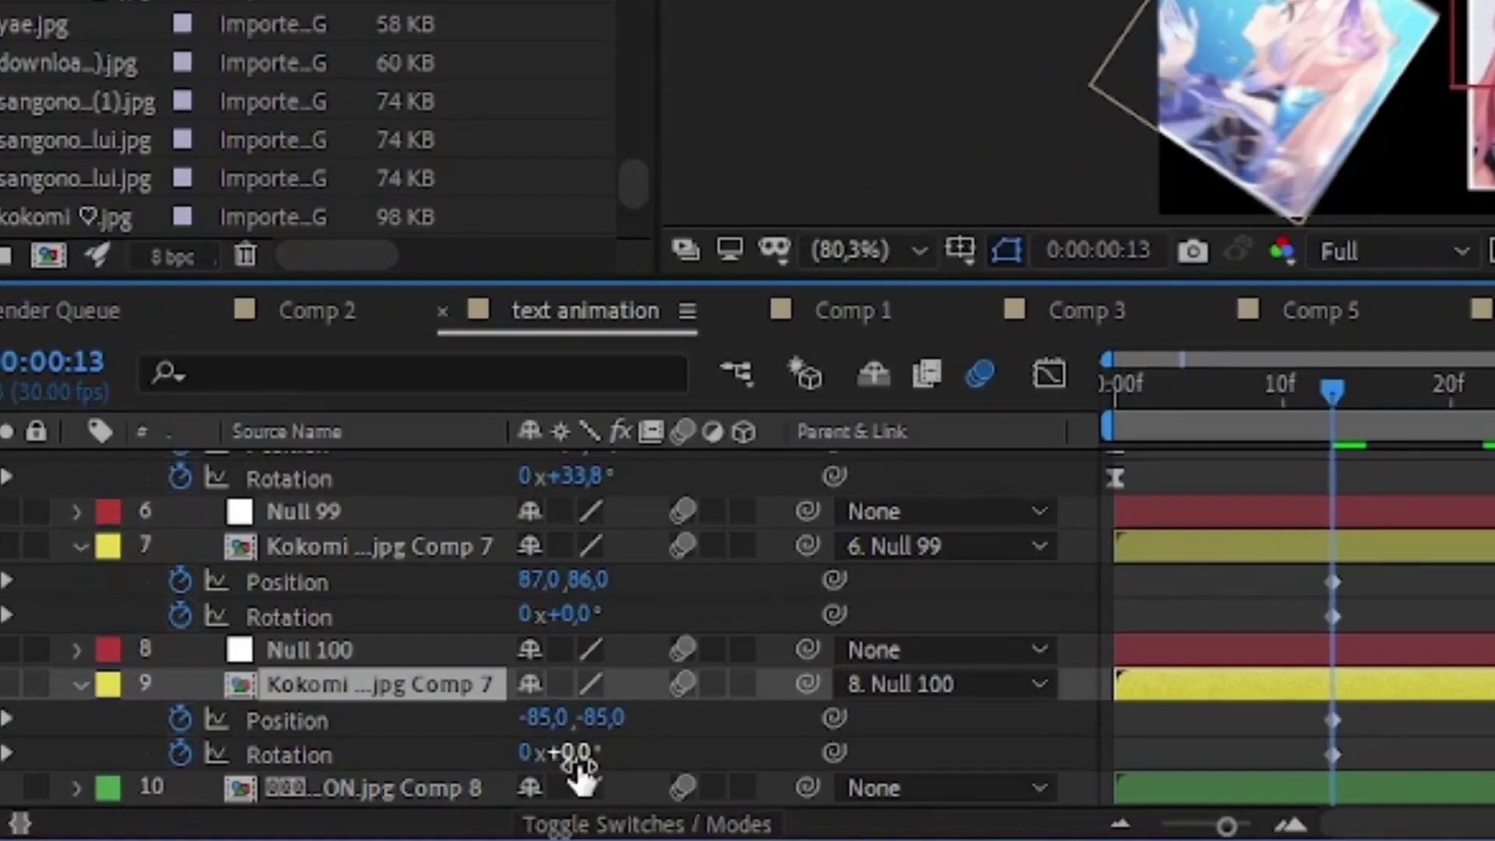
{"action": "left_click", "coordinate": [354, 758]}
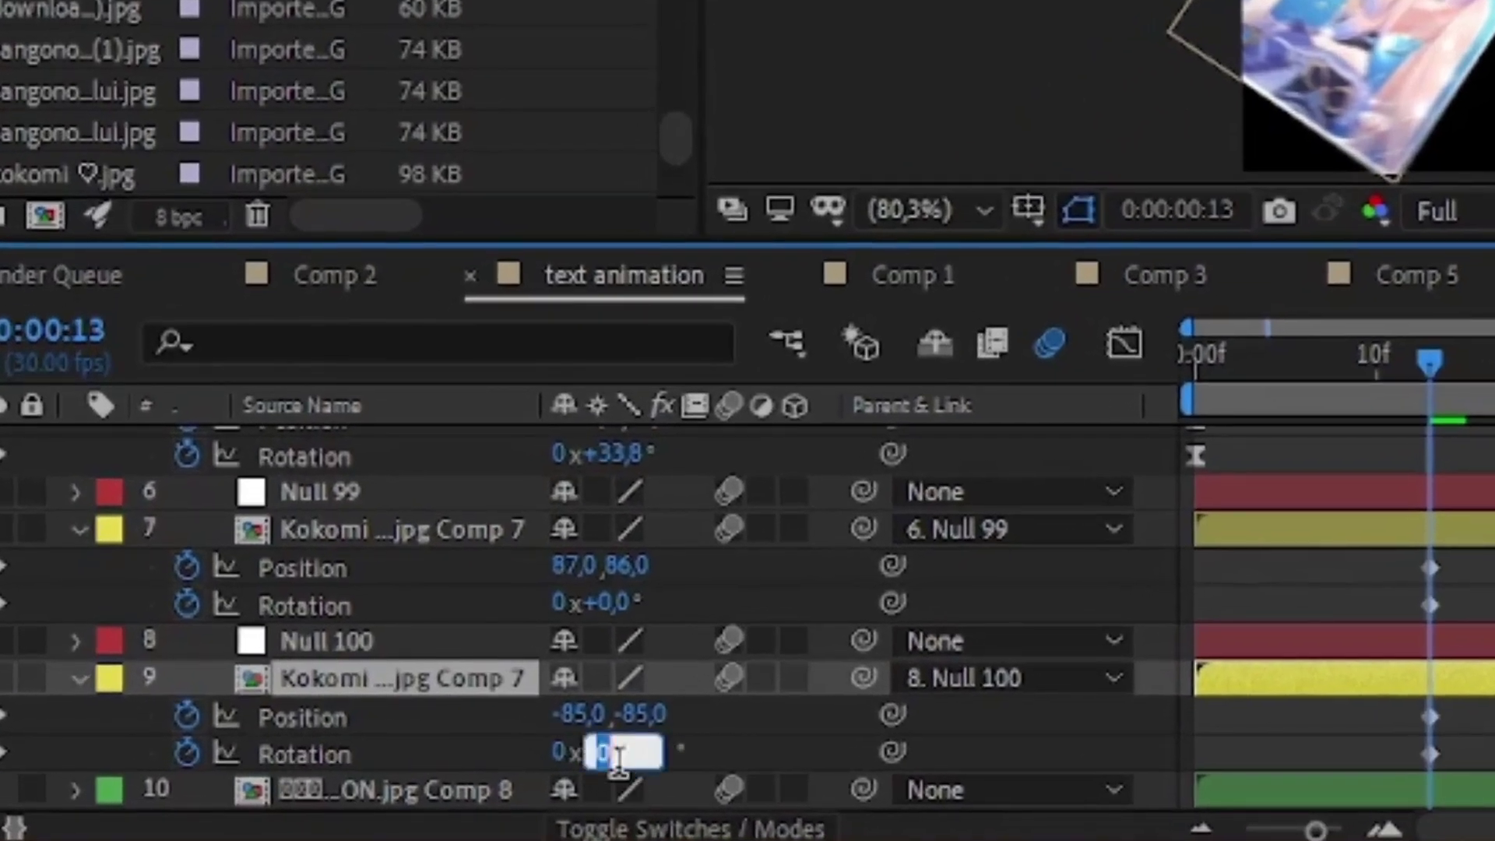
{"action": "type", "text": "180"}
{"action": "left_click", "coordinate": [746, 754]}
{"action": "left_click", "coordinate": [603, 602]}
{"action": "type", "text": "-180"}
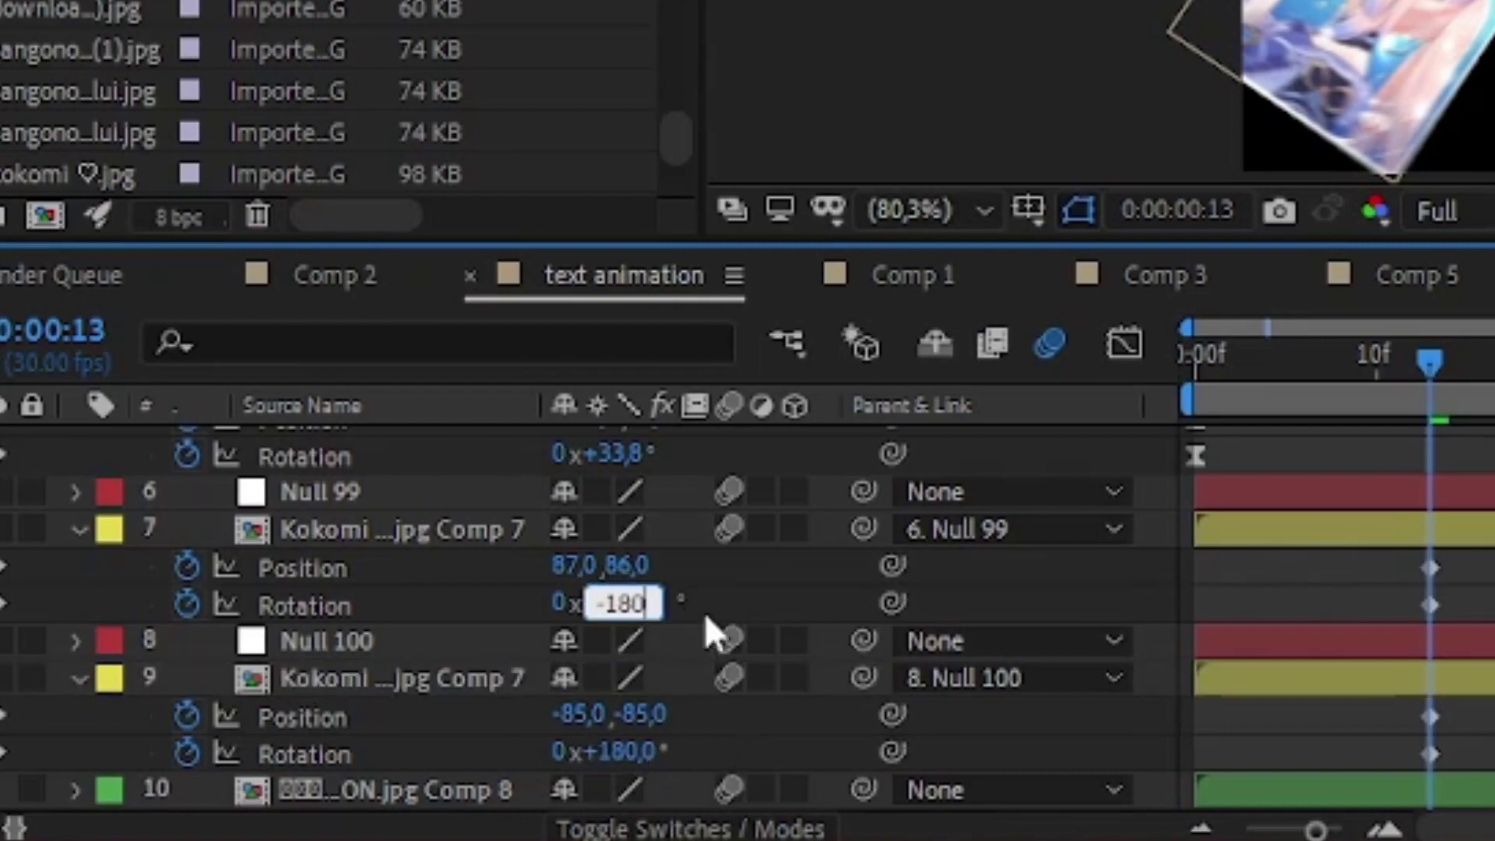
{"action": "key", "text": "Return"}
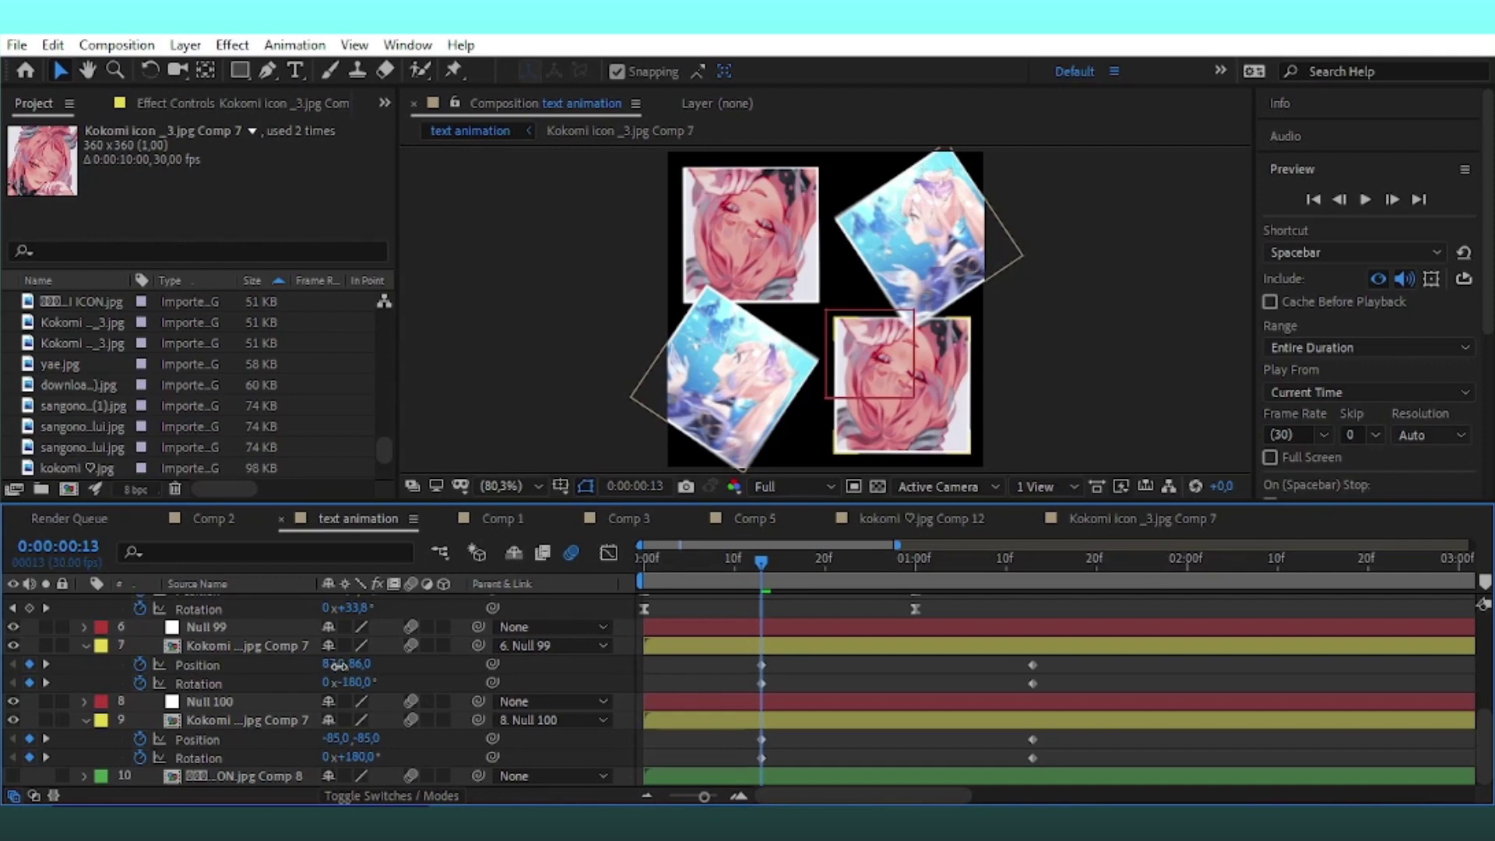
Offset layer 7's tile to the left and layer 9's to the right at x 270
{"action": "left_click_drag", "start_coordinate": [335, 666], "coordinate": [117, 665]}
{"action": "left_click_drag", "start_coordinate": [331, 738], "coordinate": [708, 723]}
{"action": "left_click_drag", "start_coordinate": [1055, 662], "coordinate": [658, 759]}
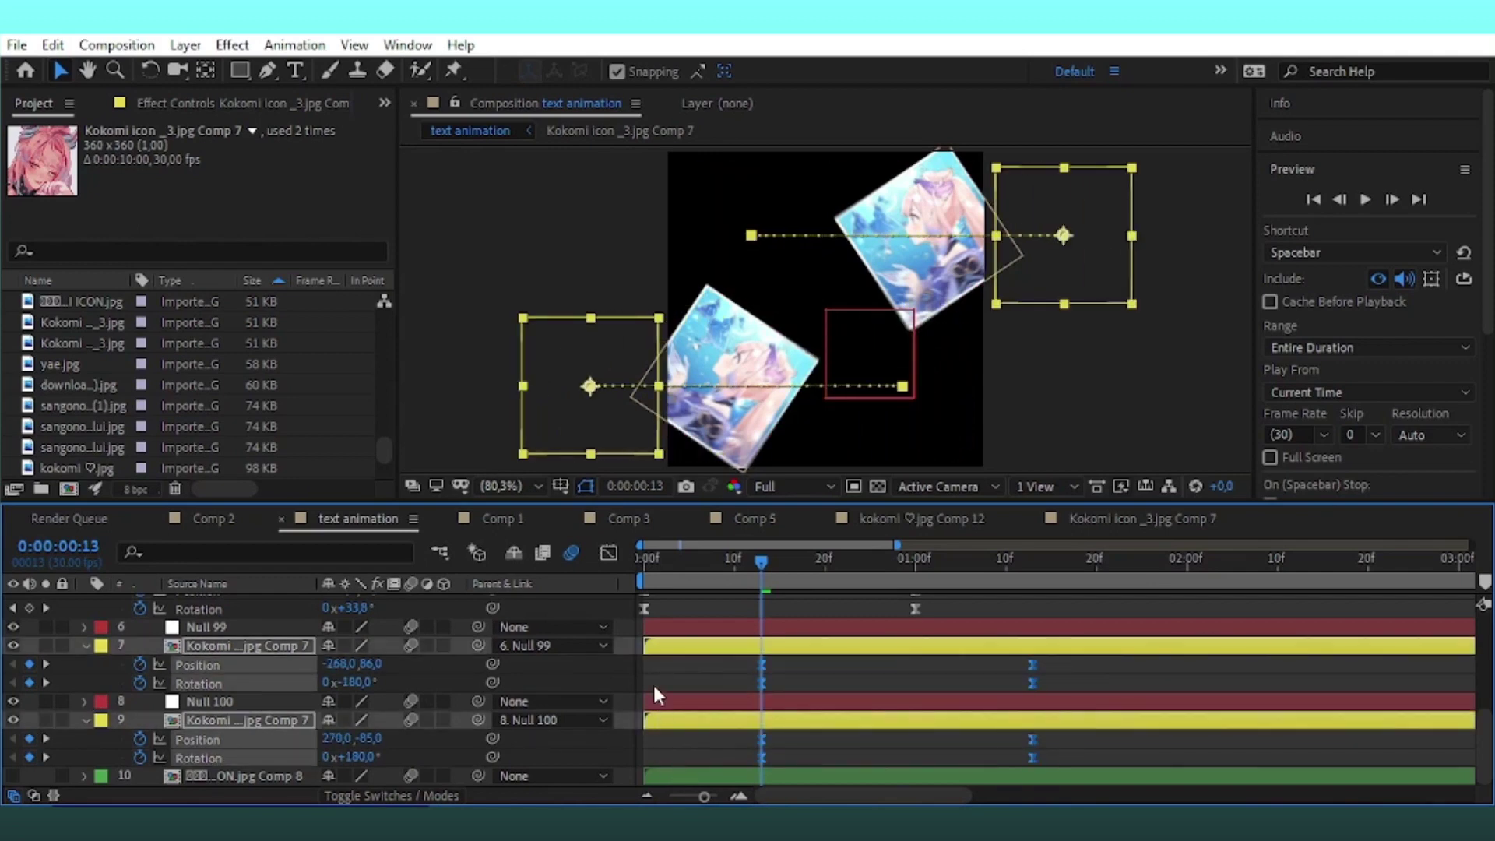
Apply Easy Ease to all the tiles' keyframes in the Graph Editor and preview
{"action": "left_click", "coordinate": [608, 553]}
{"action": "left_click_drag", "start_coordinate": [1107, 648], "coordinate": [654, 730]}
{"action": "key", "text": "F9"}
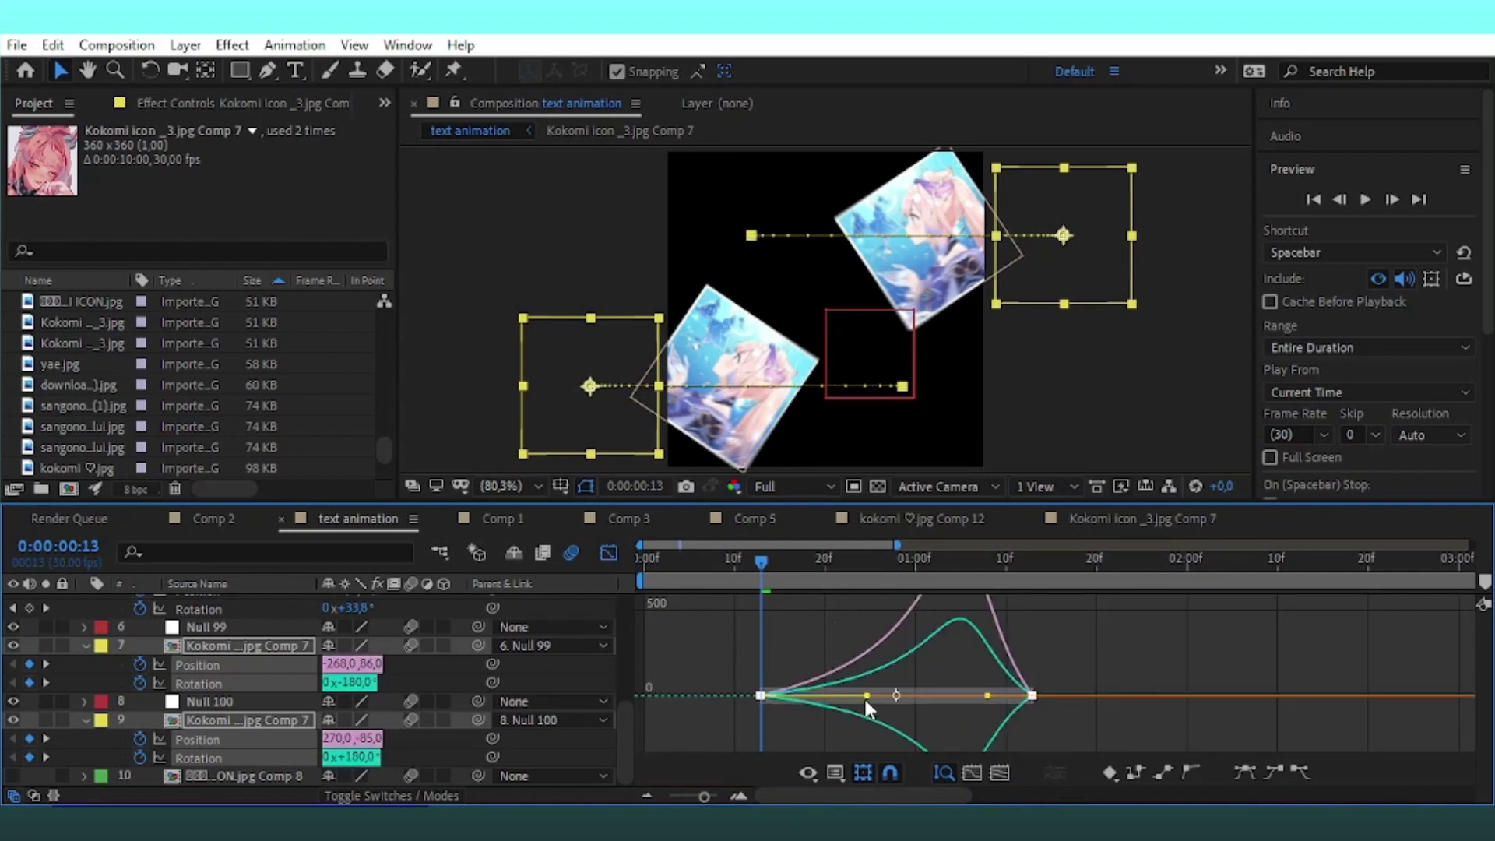
{"action": "key", "text": "space"}
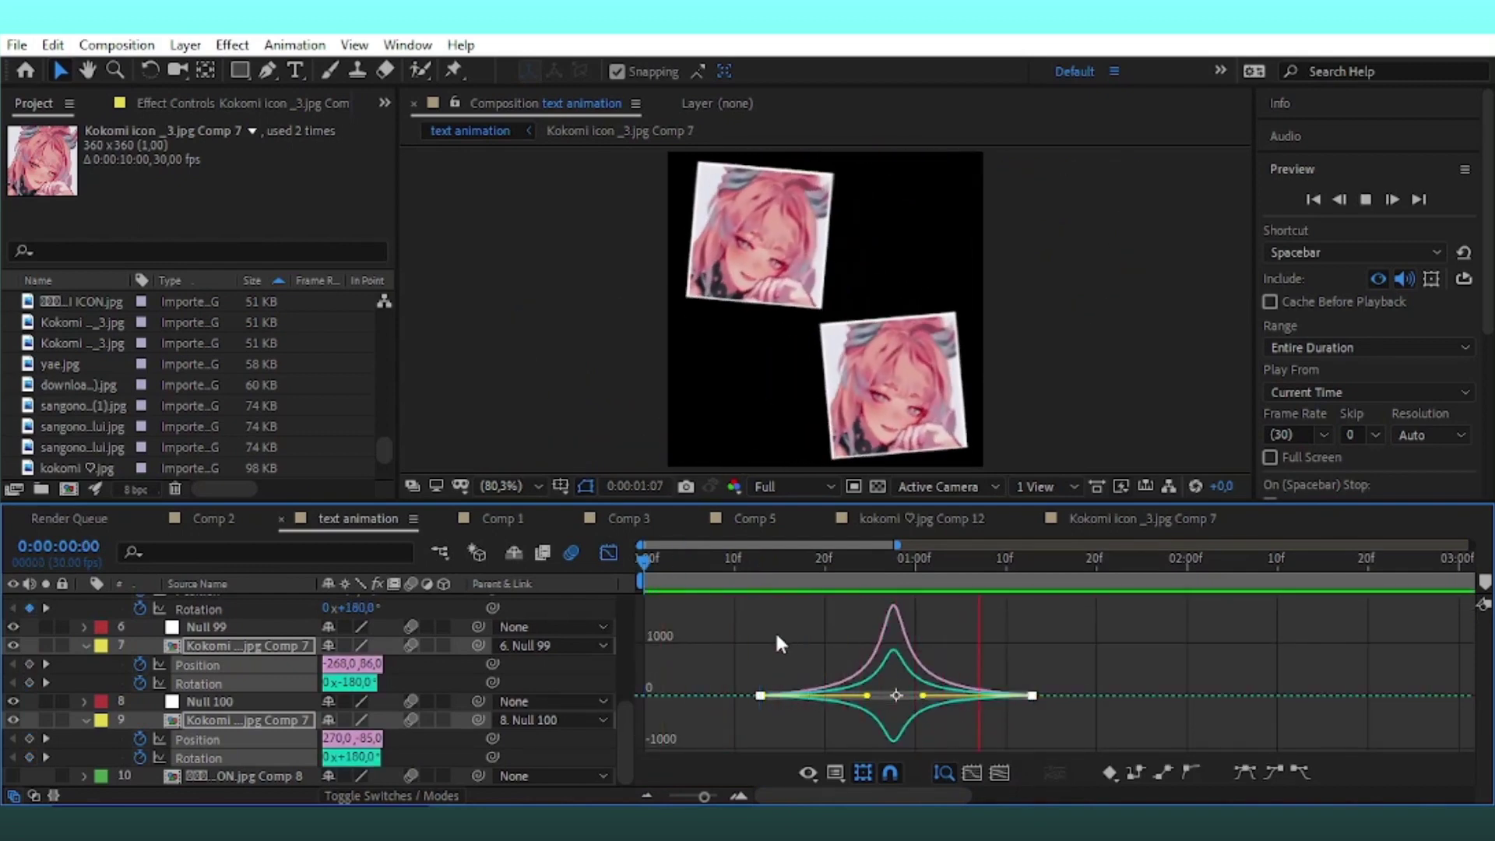
{"action": "left_click", "coordinate": [608, 553]}
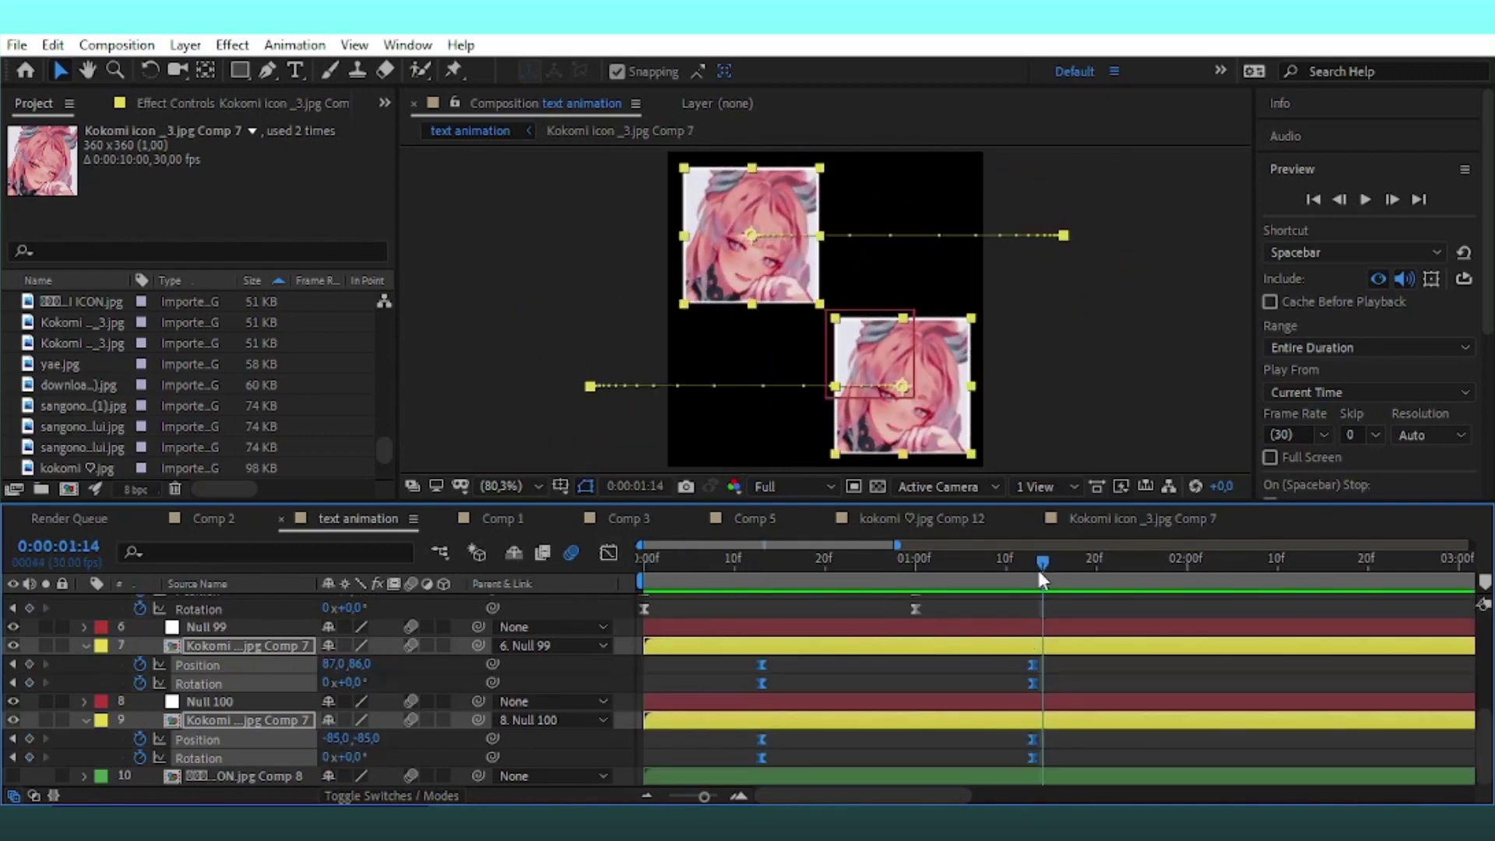
{"action": "left_click_drag", "start_coordinate": [1042, 580], "coordinate": [1032, 578]}
{"action": "left_click", "coordinate": [551, 627]}
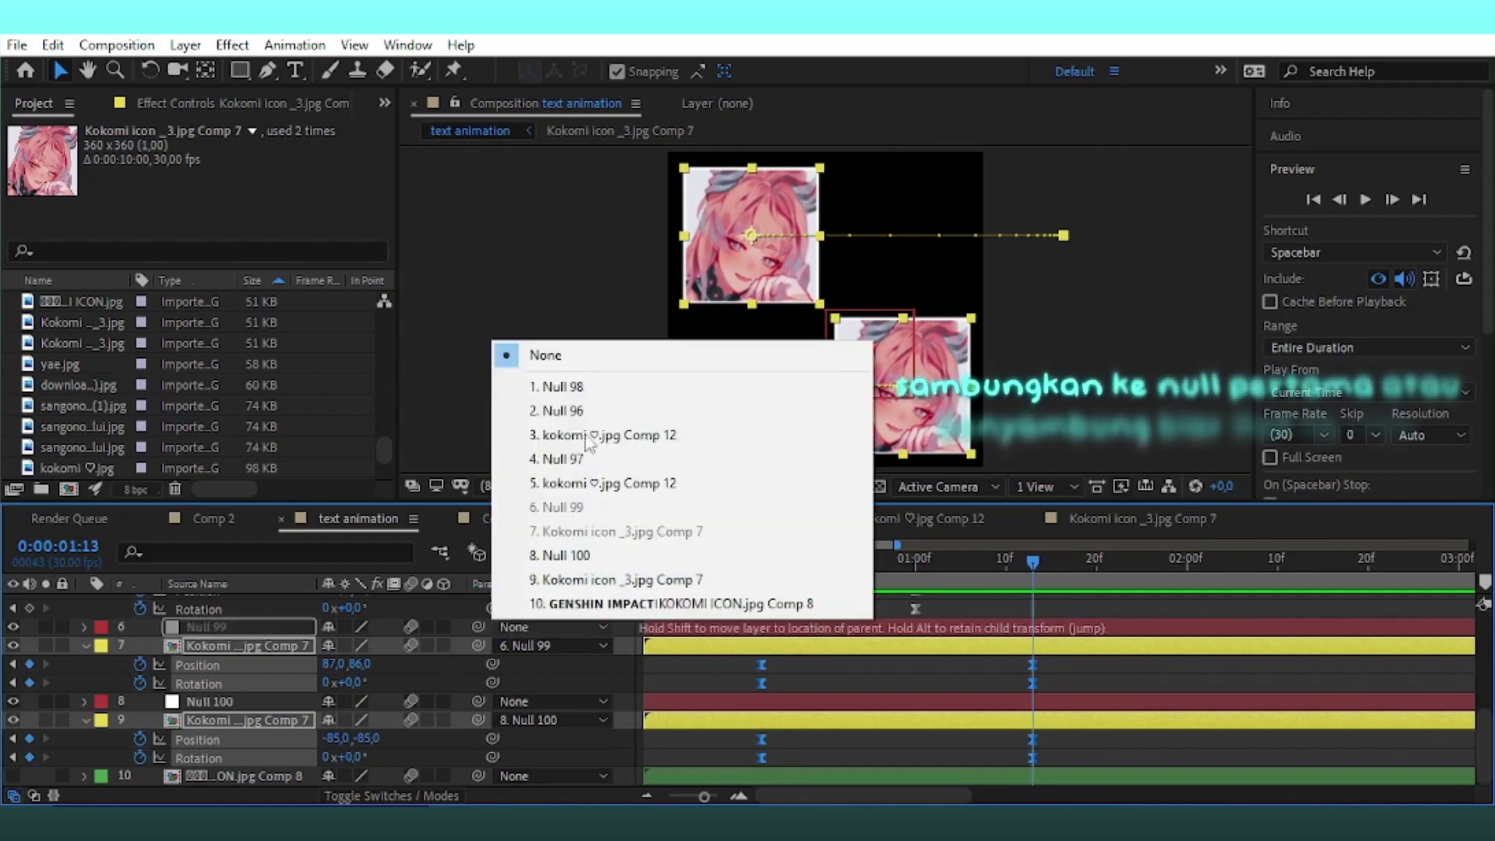
Parent Null 99 and Null 100 to Null 98
{"action": "left_click", "coordinate": [576, 387]}
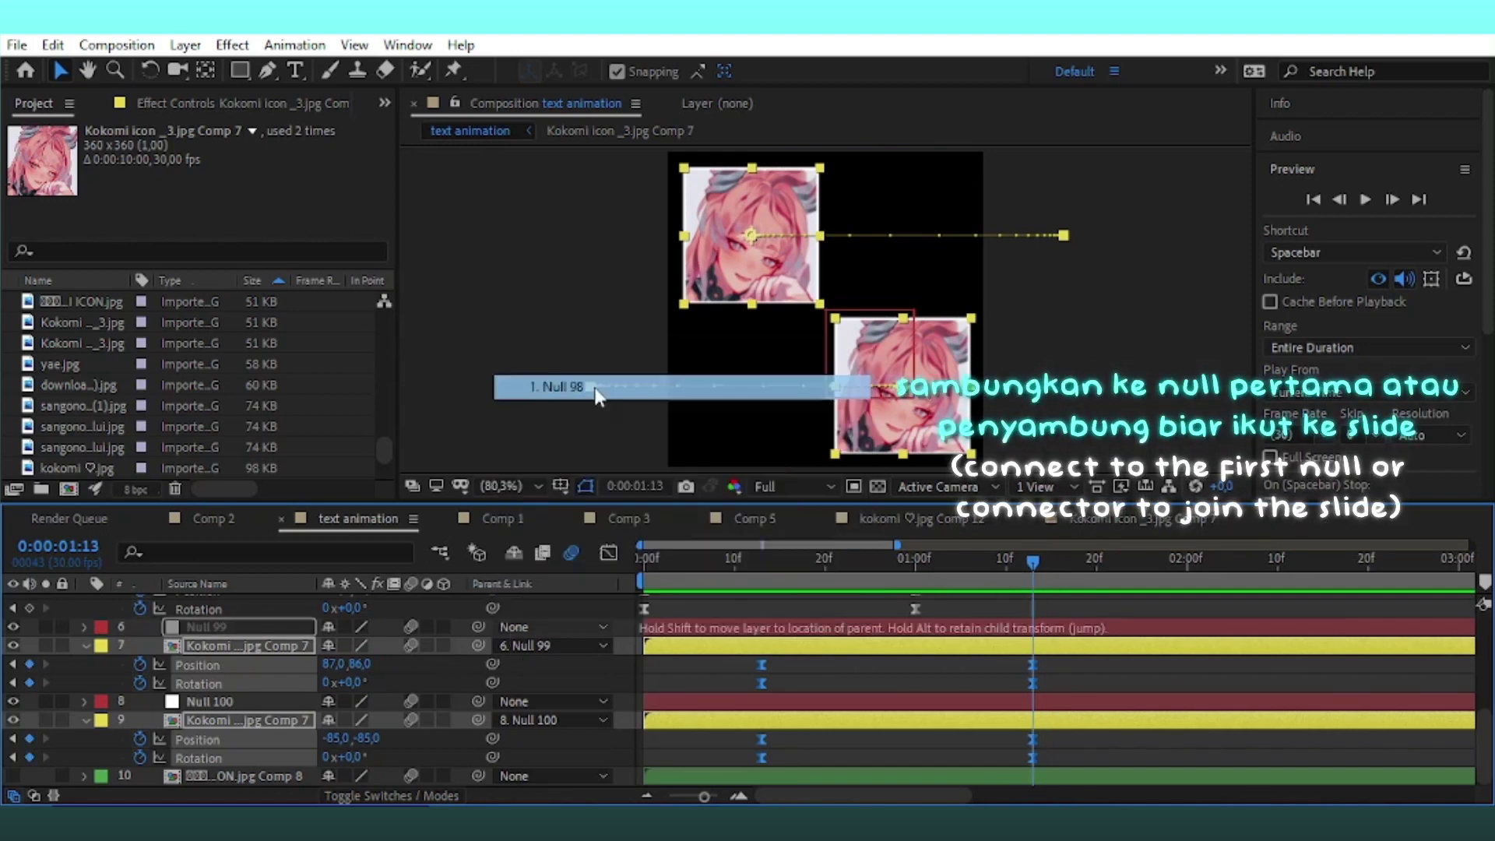
{"action": "left_click", "coordinate": [528, 701]}
{"action": "left_click", "coordinate": [545, 461]}
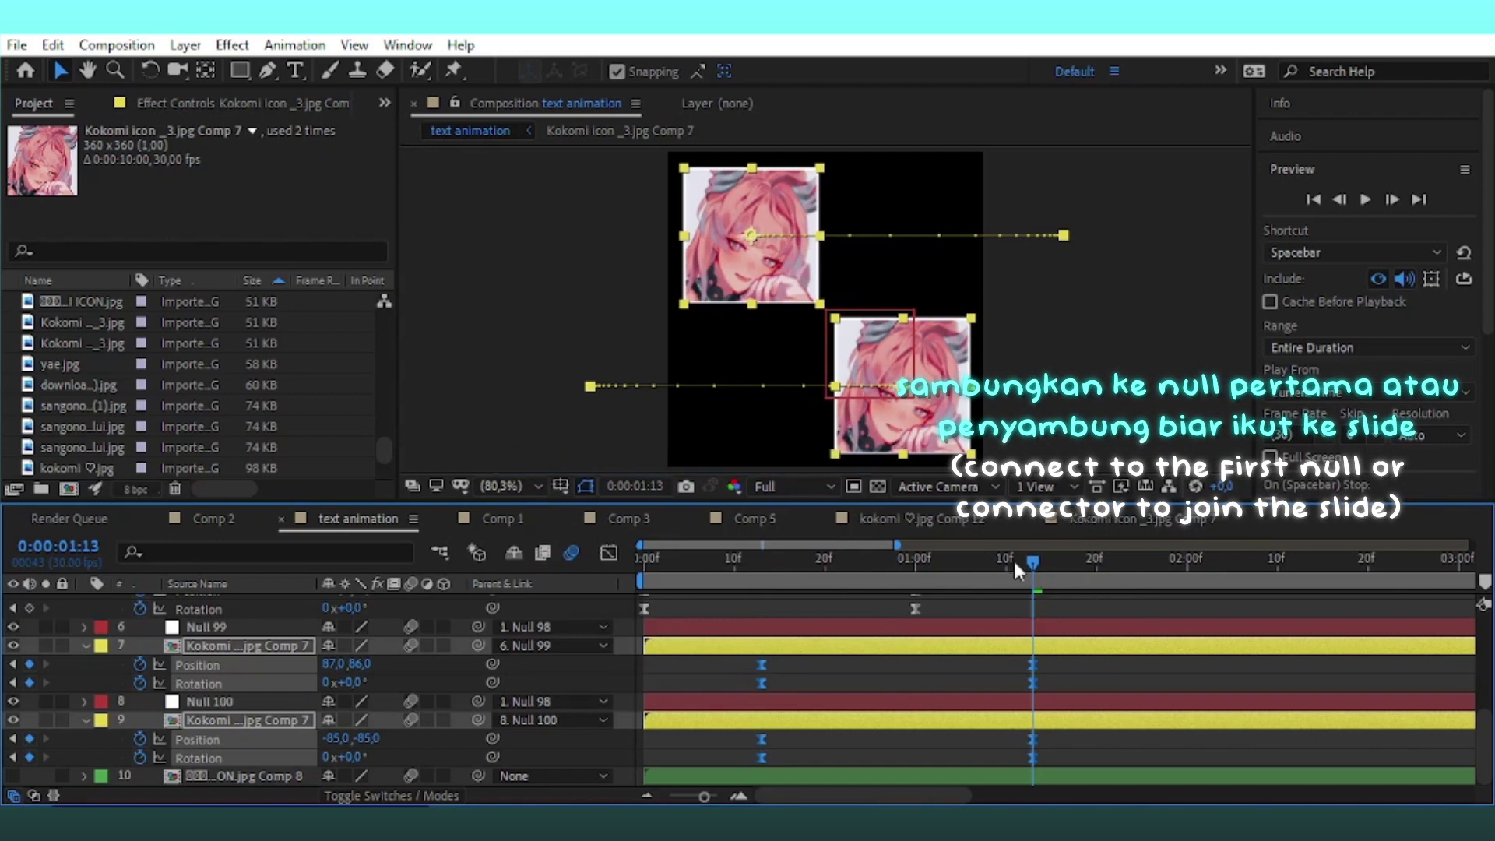
At 0:13, move layer 7's tile start to the right side and layer 9's to the left
{"action": "left_click_drag", "start_coordinate": [1012, 558], "coordinate": [761, 580]}
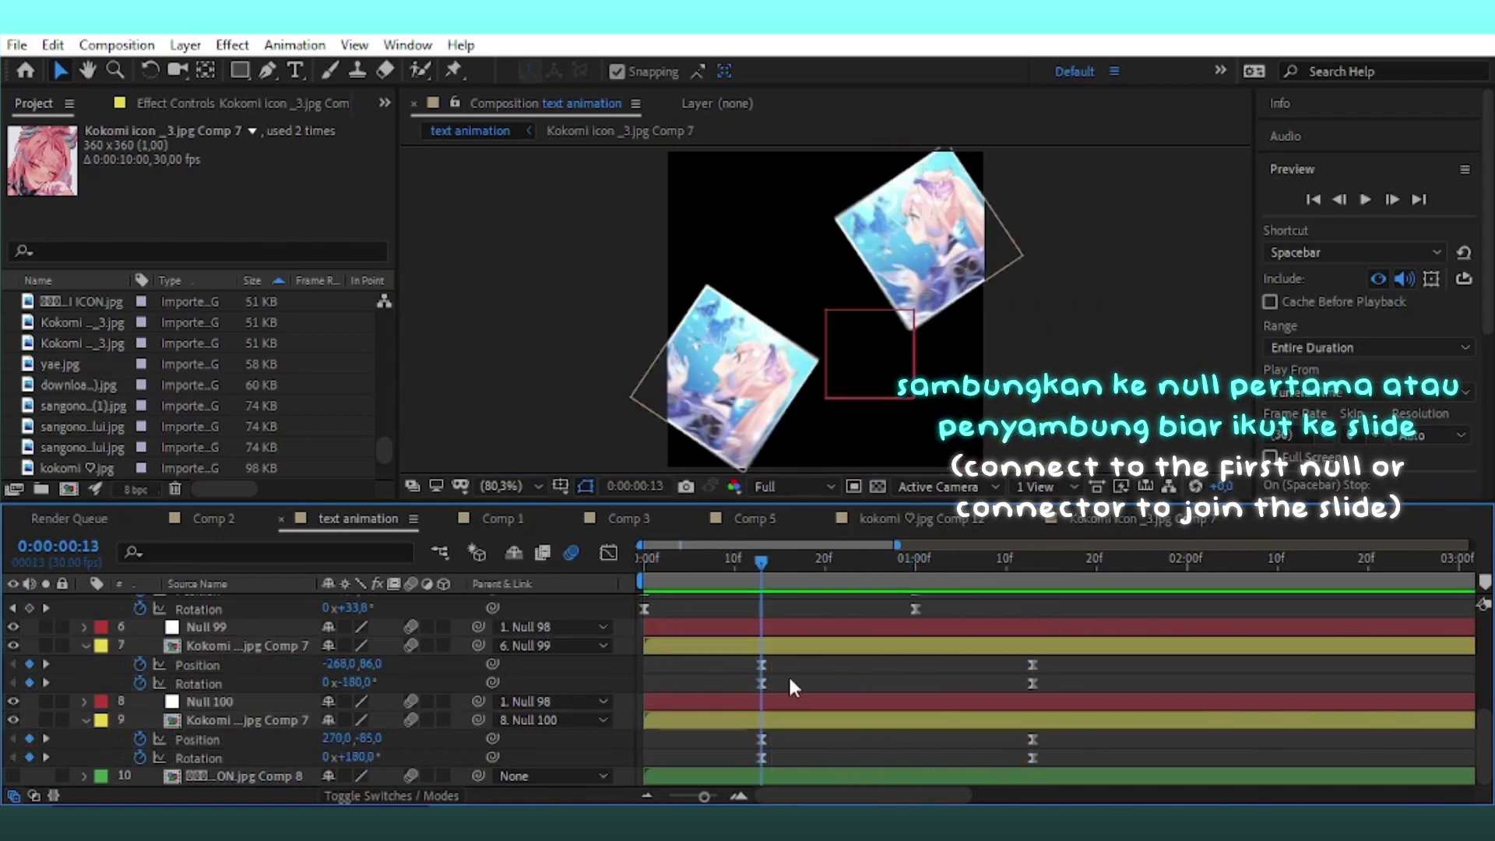
{"action": "left_click_drag", "start_coordinate": [337, 668], "coordinate": [418, 667]}
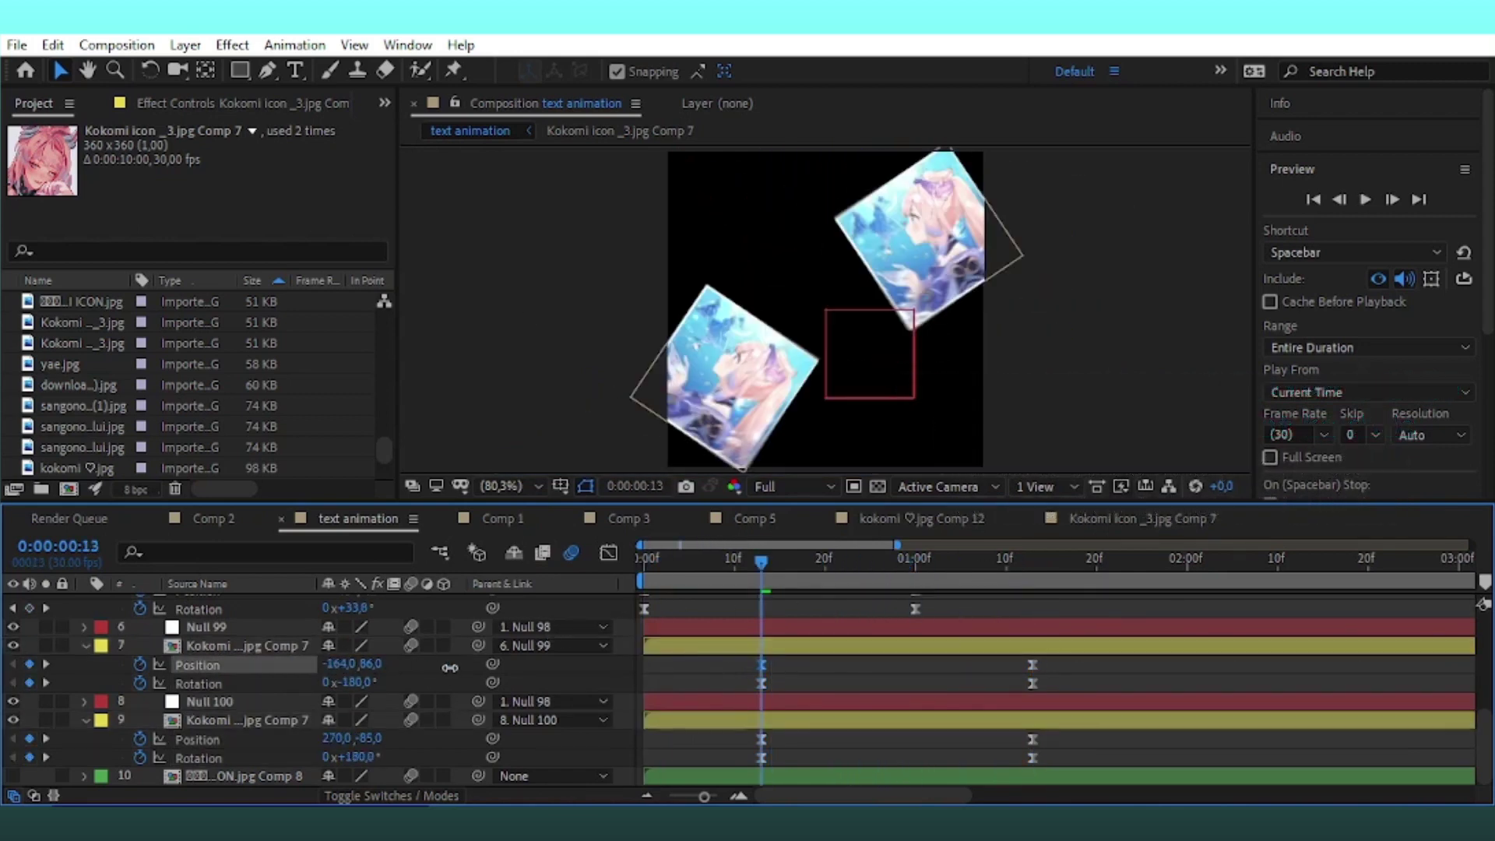
{"action": "key", "text": "comma"}
{"action": "key", "text": "comma"}
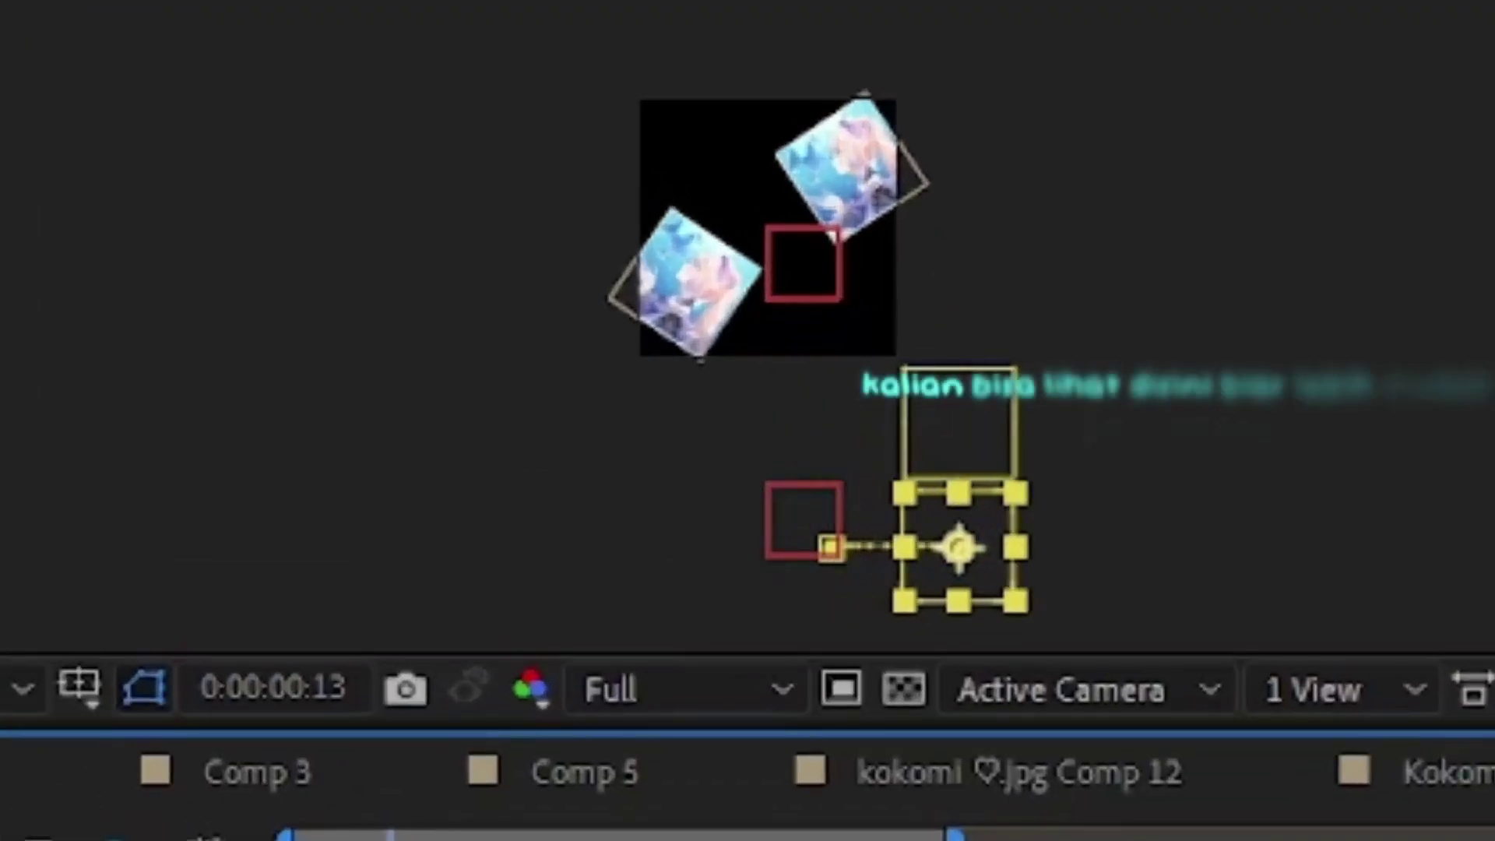
{"action": "left_click_drag", "start_coordinate": [343, 667], "coordinate": [810, 667]}
{"action": "left_click_drag", "start_coordinate": [358, 737], "coordinate": [6, 774]}
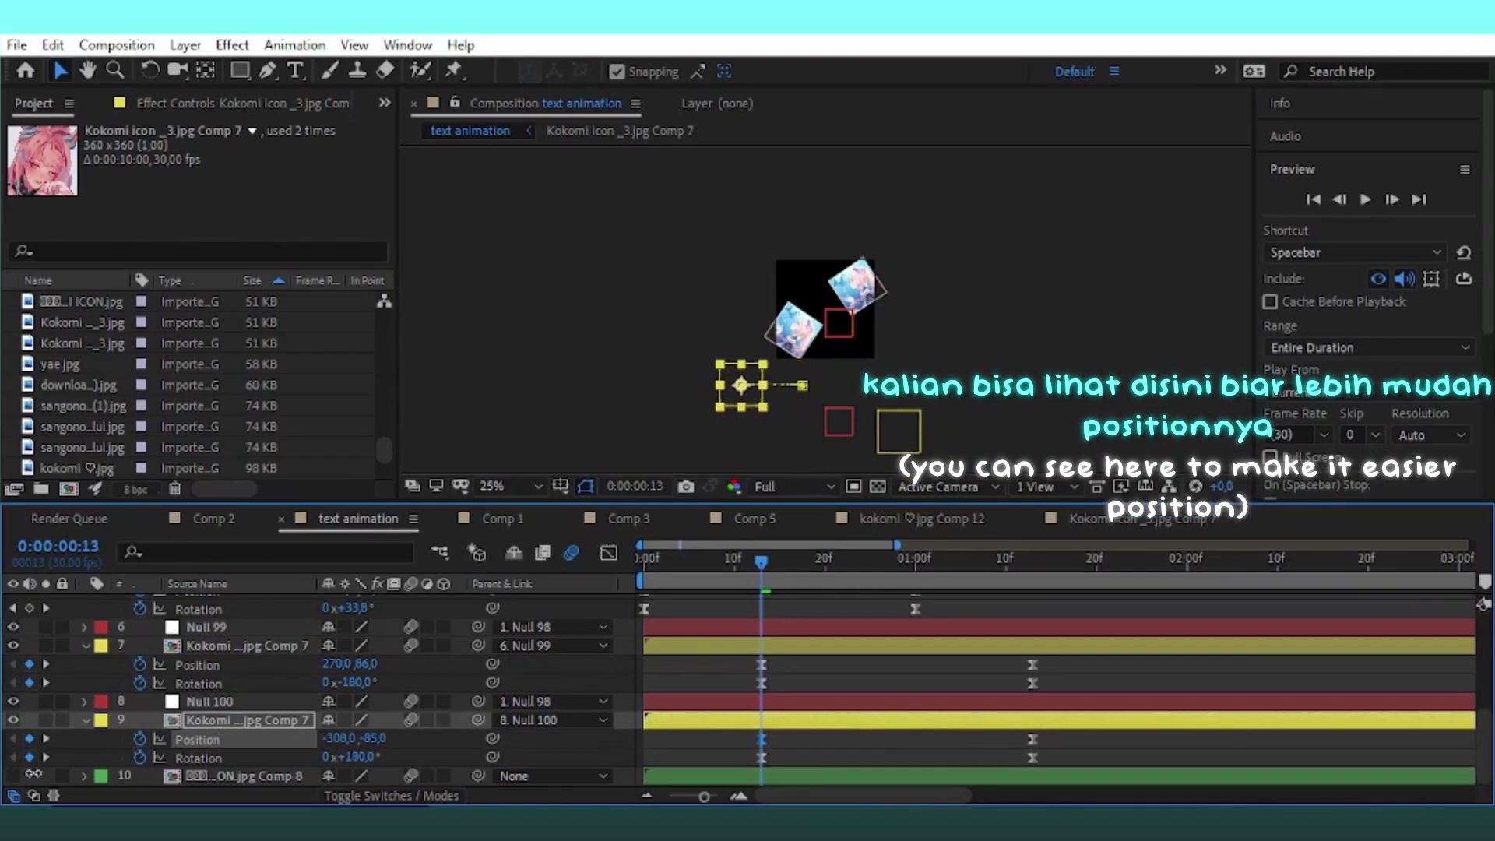
Fit the composition in the viewer, preview, and show Null 99's rotation
{"action": "left_click", "coordinate": [510, 486]}
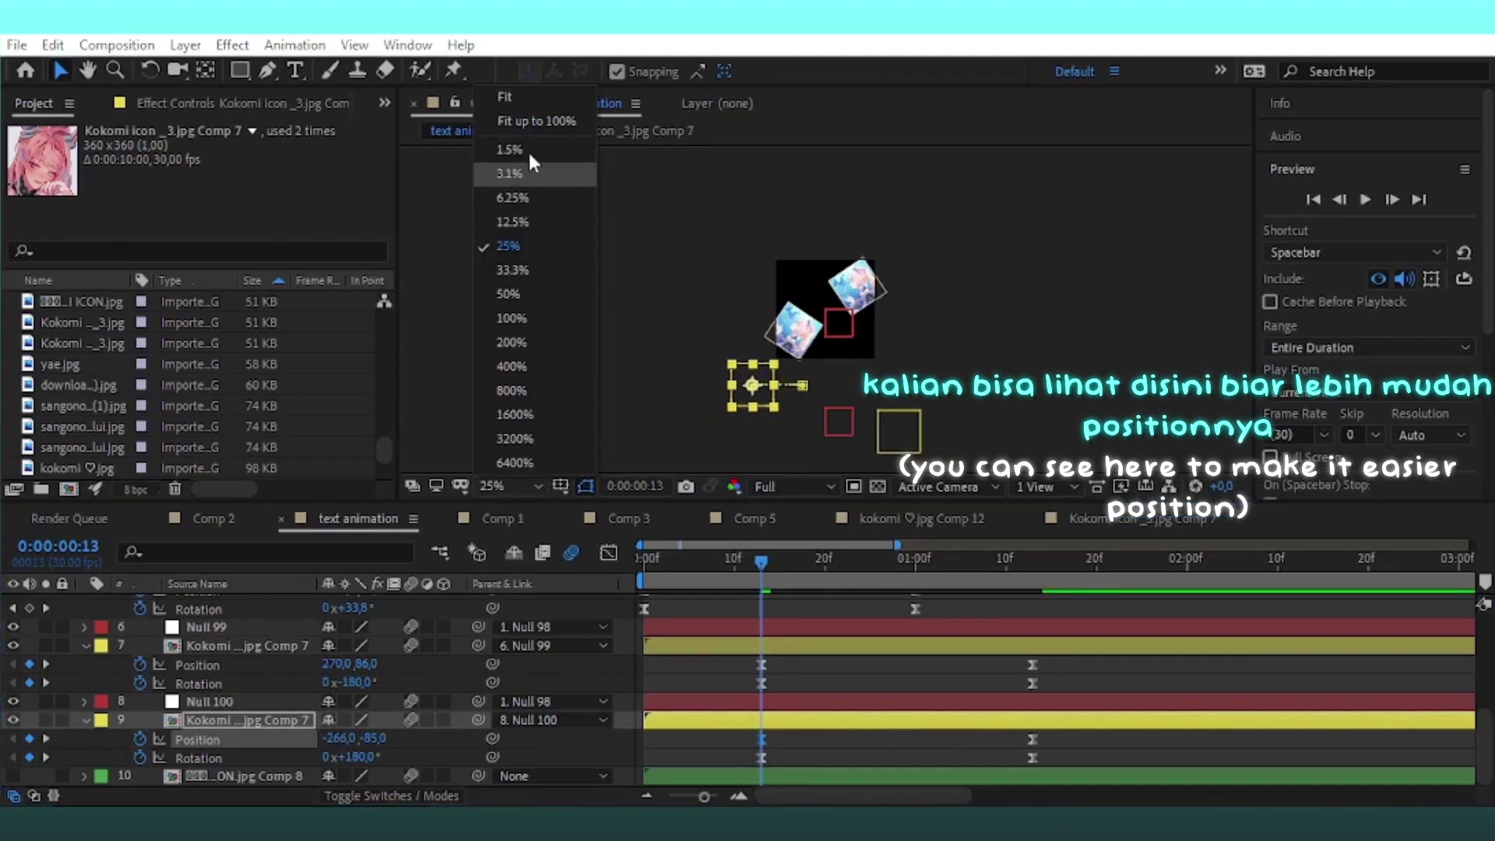
{"action": "left_click", "coordinate": [514, 124]}
{"action": "key", "text": "space"}
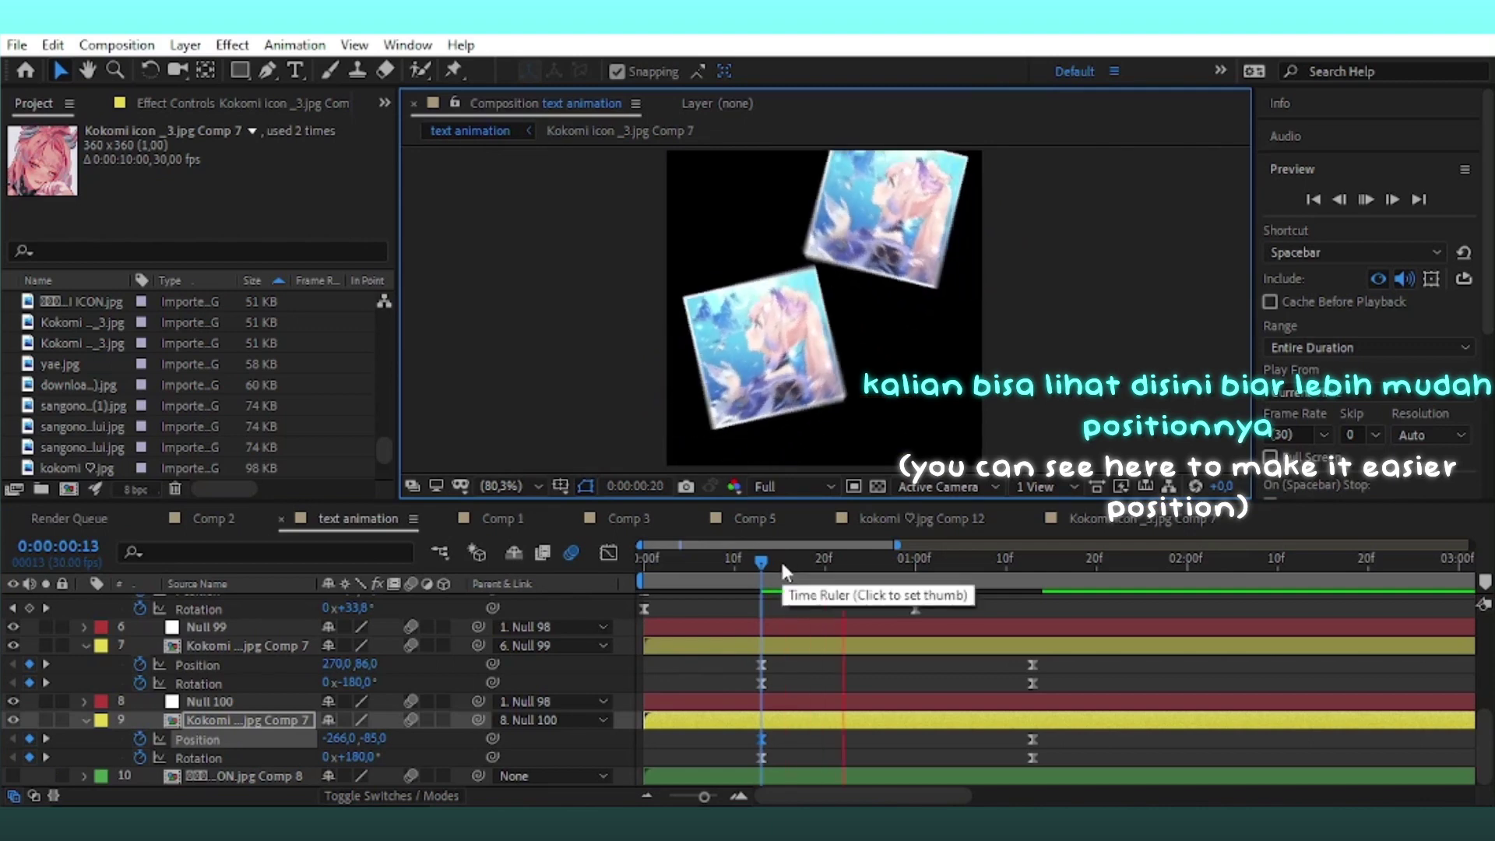
{"action": "left_click", "coordinate": [234, 627]}
{"action": "key", "text": "r"}
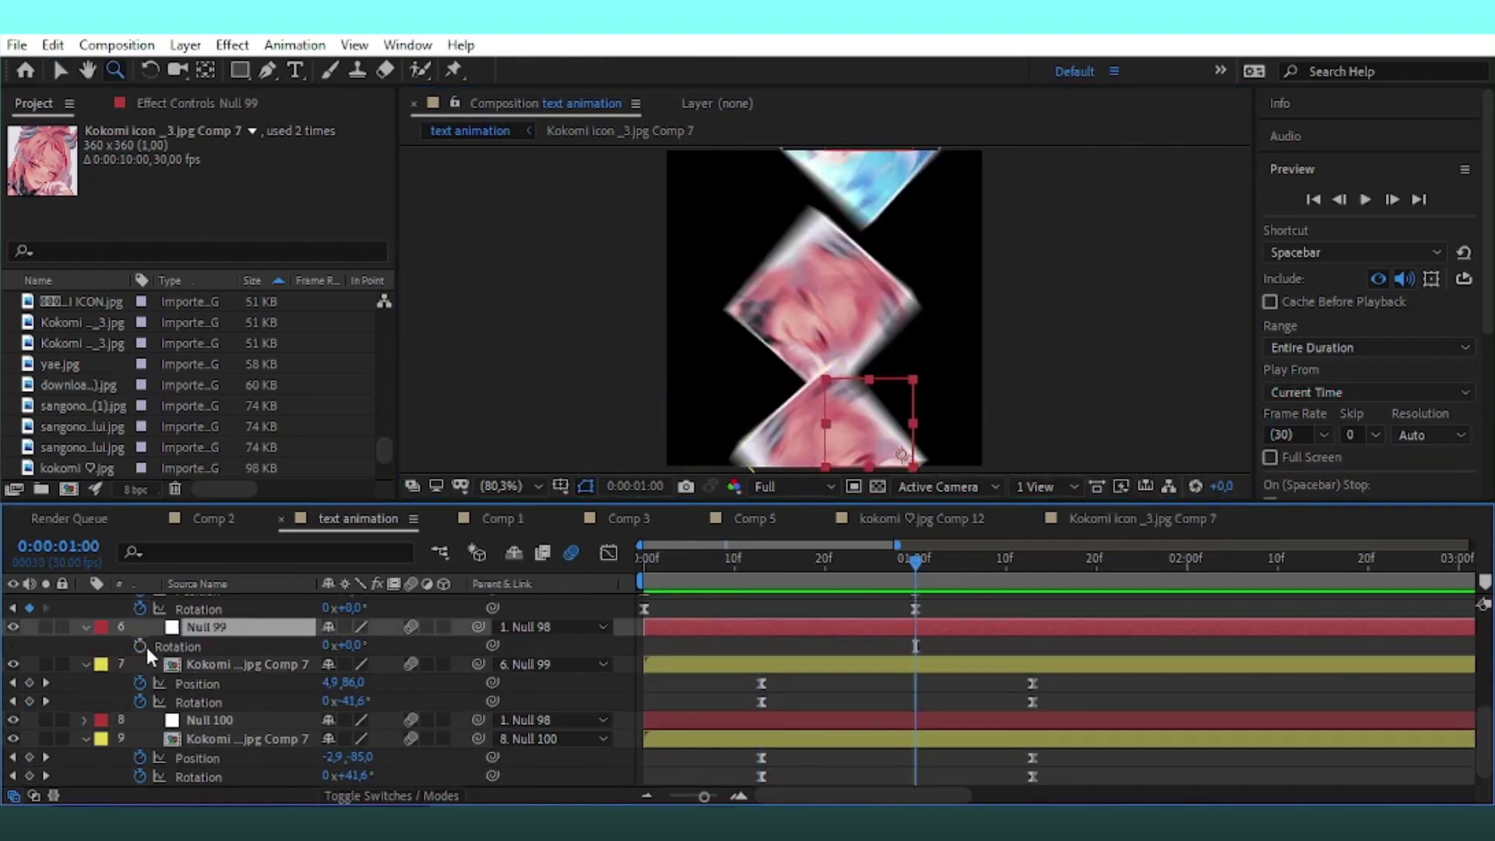
Add Position and Rotation keyframes to Null 99 at 1:00
{"action": "key", "text": "alt+shift+p"}
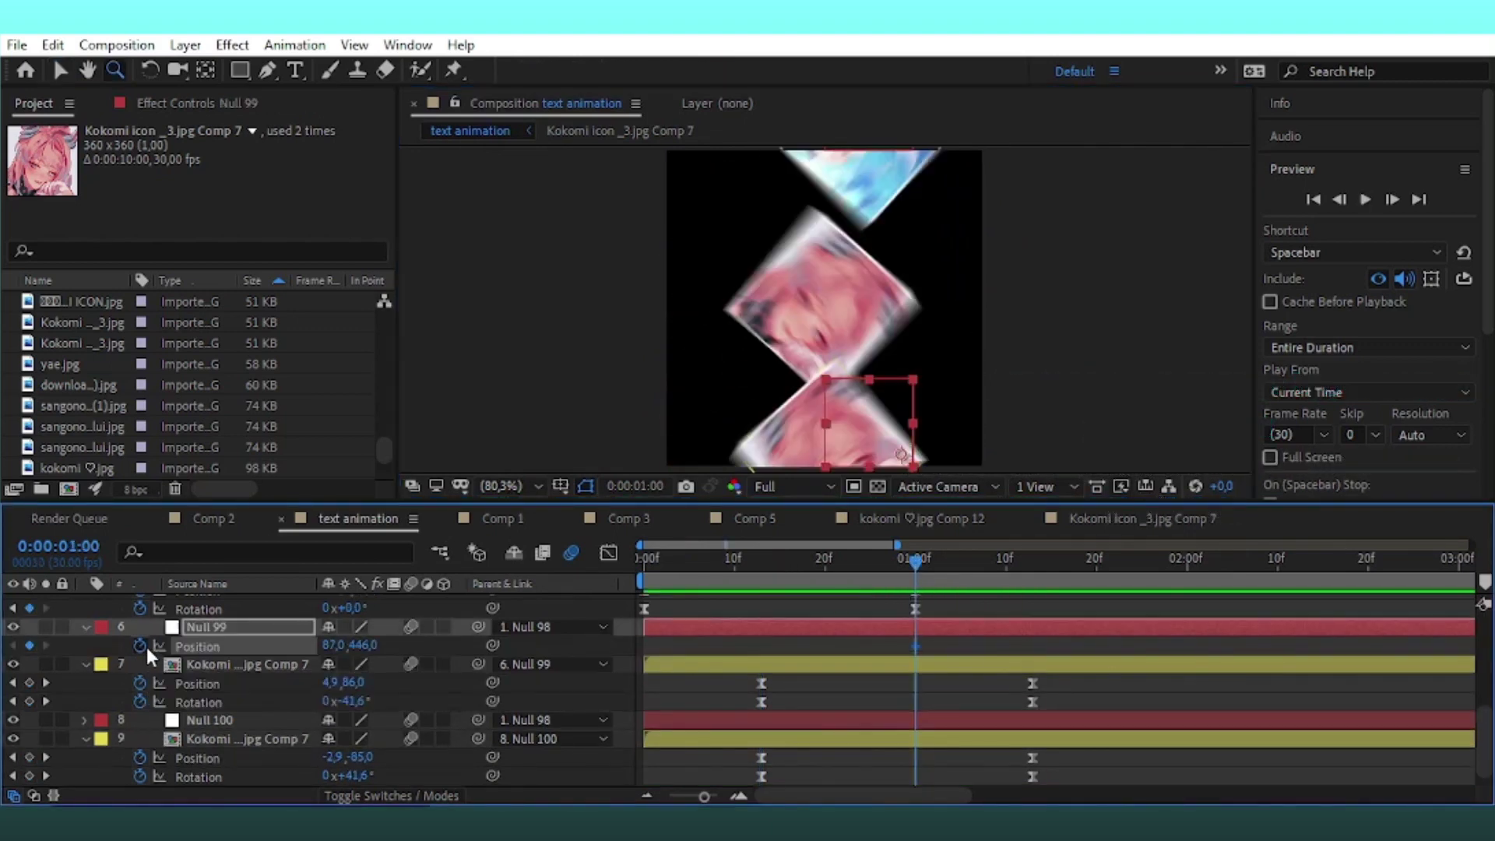
{"action": "key", "text": "alt+shift+r"}
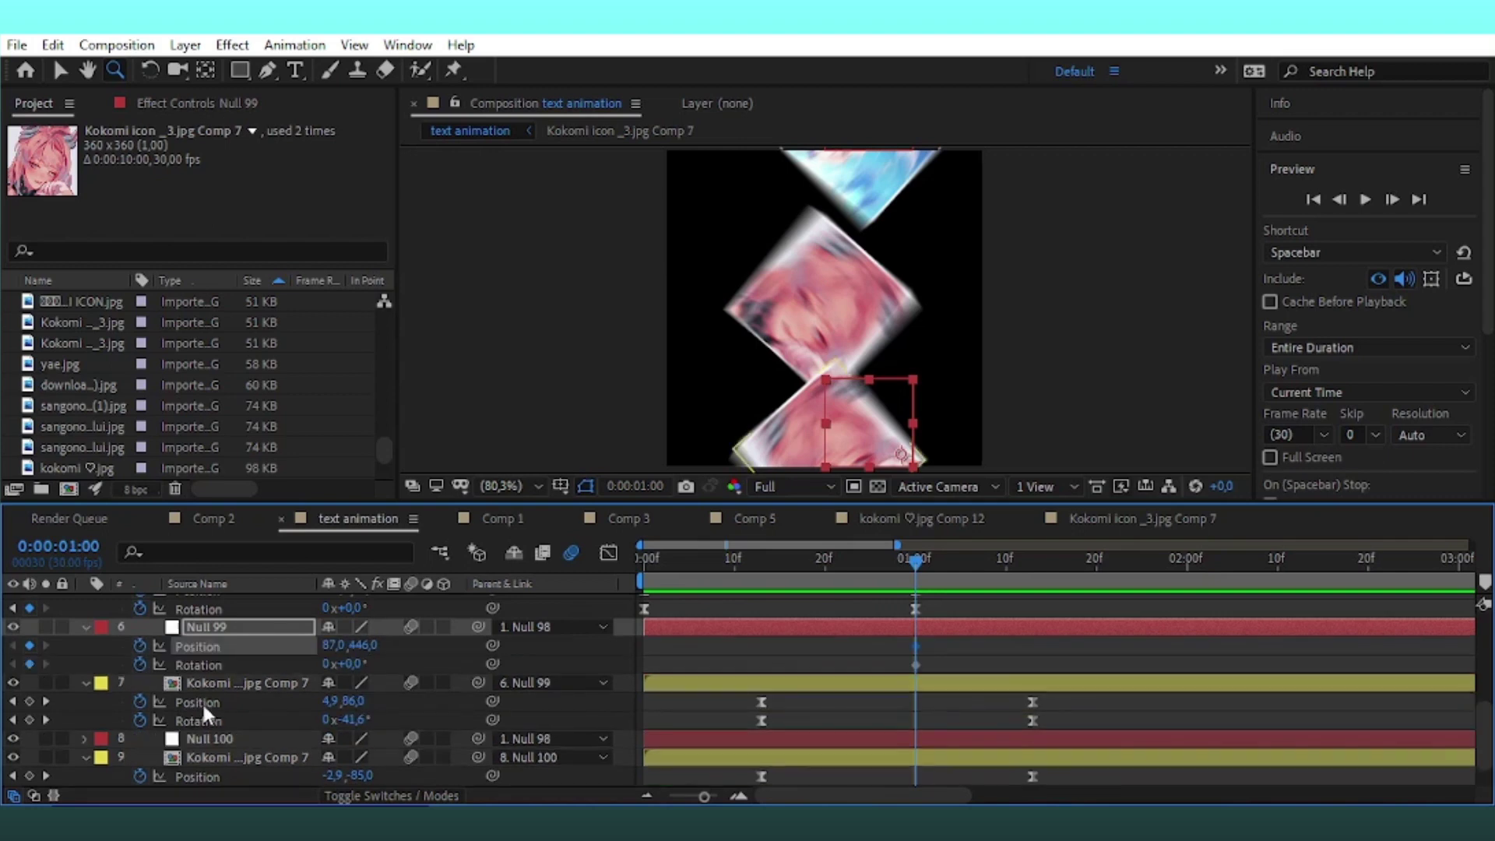
{"action": "scroll", "coordinate": [202, 701], "scroll_direction": "down", "scroll_amount": 2}
Replace Null 100's rotation keyframe with a Position keyframe, then move the time to 2:01
{"action": "left_click", "coordinate": [221, 700]}
{"action": "key", "text": "alt+shift+r"}
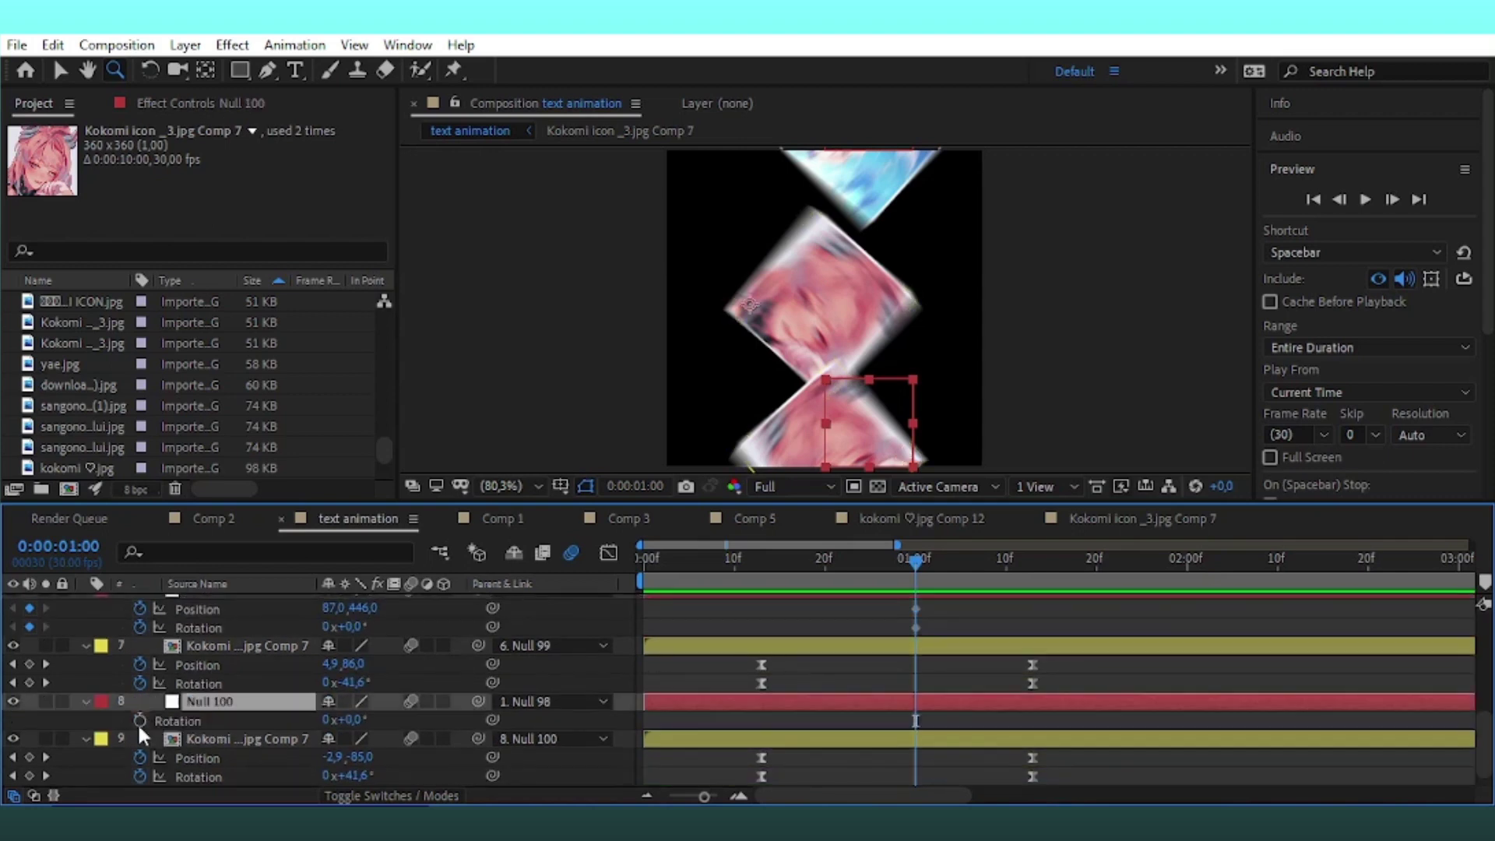
{"action": "left_click", "coordinate": [140, 720]}
{"action": "key", "text": "r"}
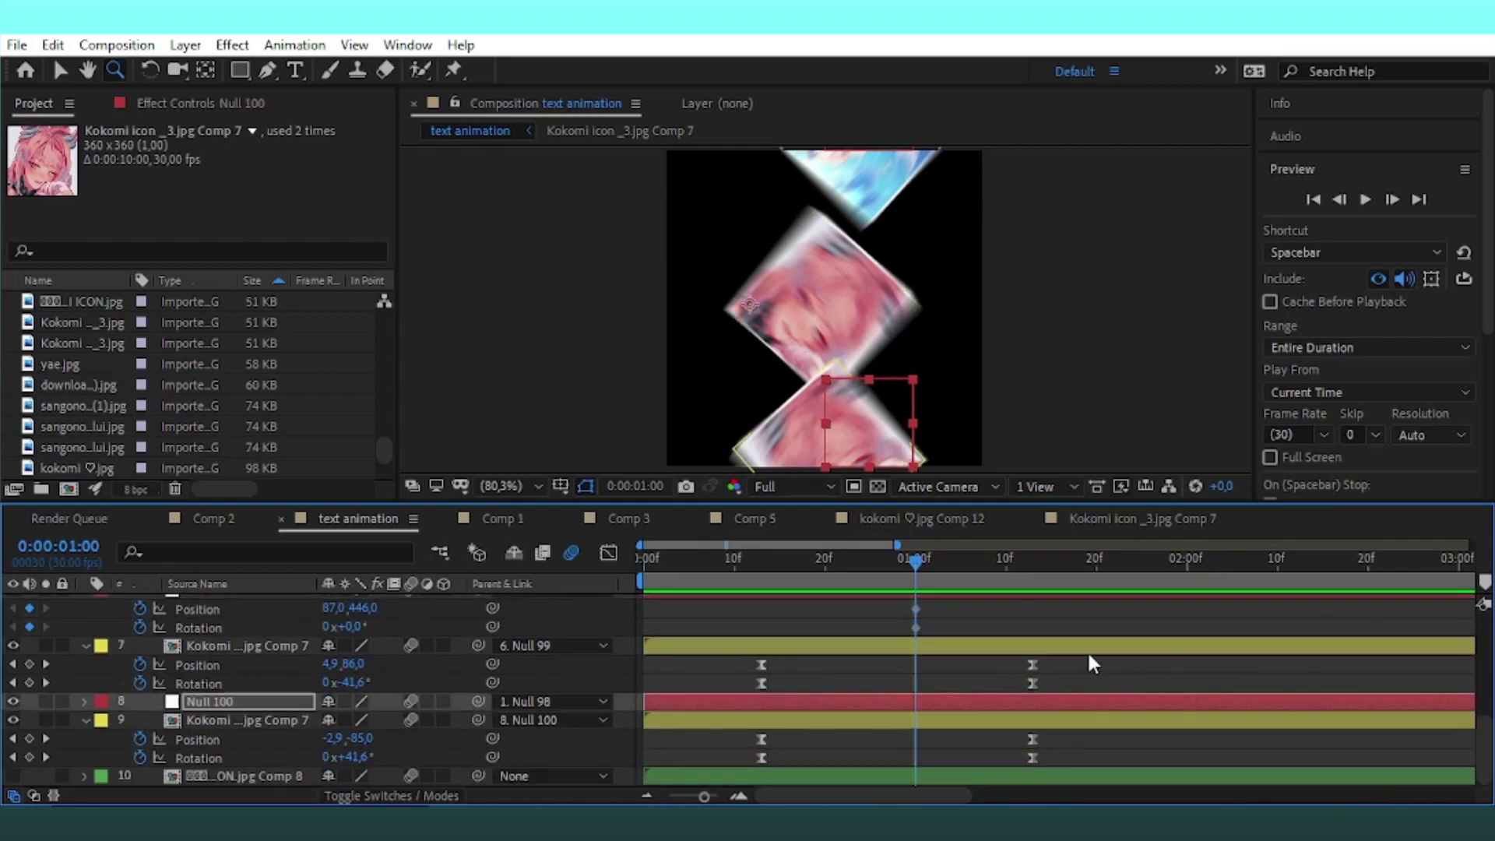
{"action": "key", "text": "alt+shift+p"}
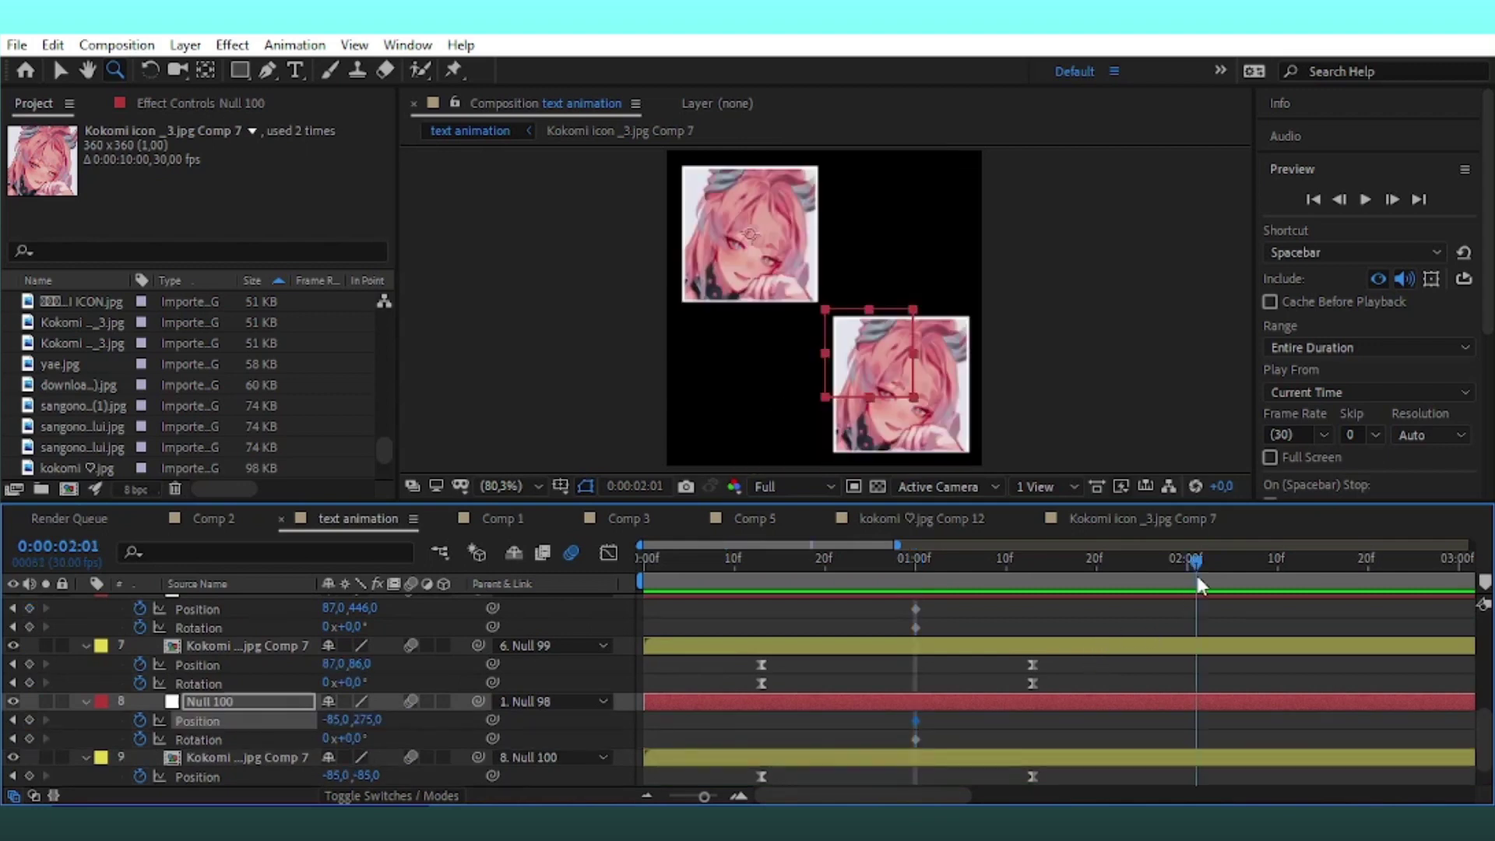
{"action": "left_click", "coordinate": [1196, 623]}
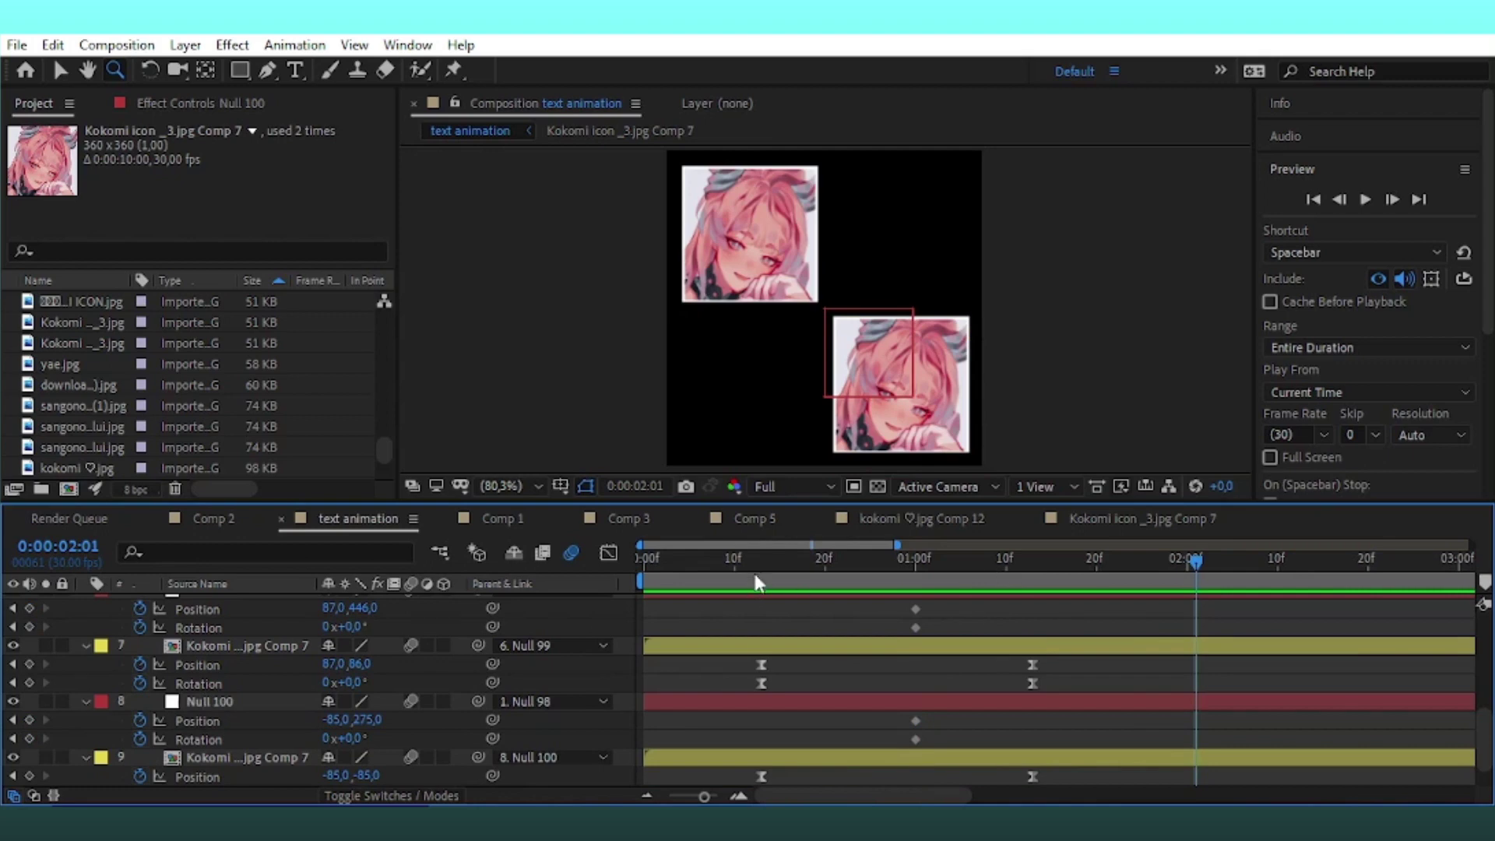
{"action": "left_click_drag", "start_coordinate": [755, 583], "coordinate": [1196, 627]}
At 2:01, set rotations to 180° on the tile and Null 99 and -180° on Null 100
{"action": "left_click_drag", "start_coordinate": [349, 686], "coordinate": [366, 686]}
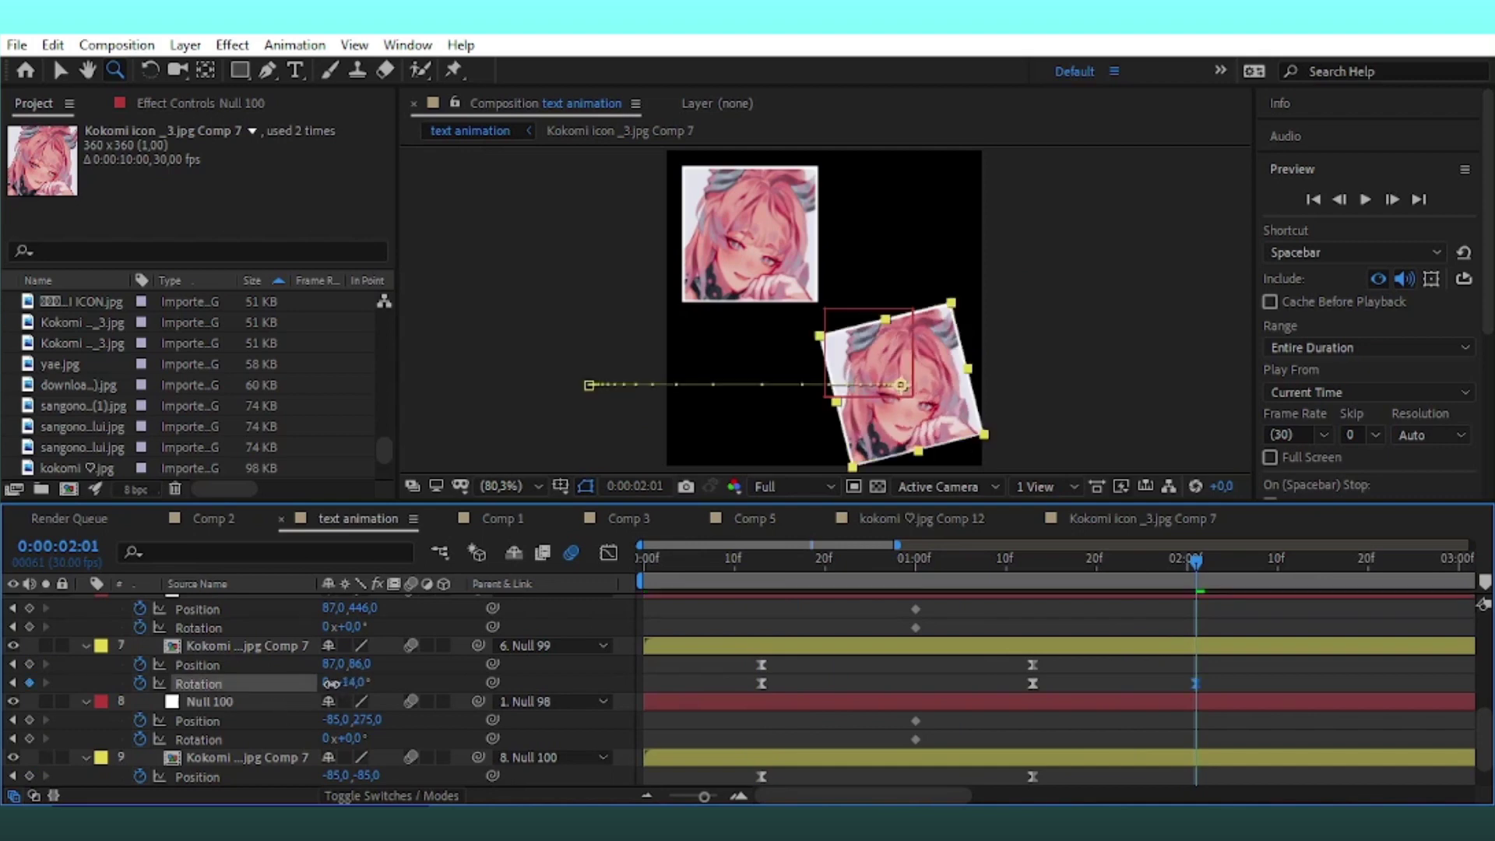
{"action": "left_click", "coordinate": [351, 683]}
{"action": "type", "text": "18"}
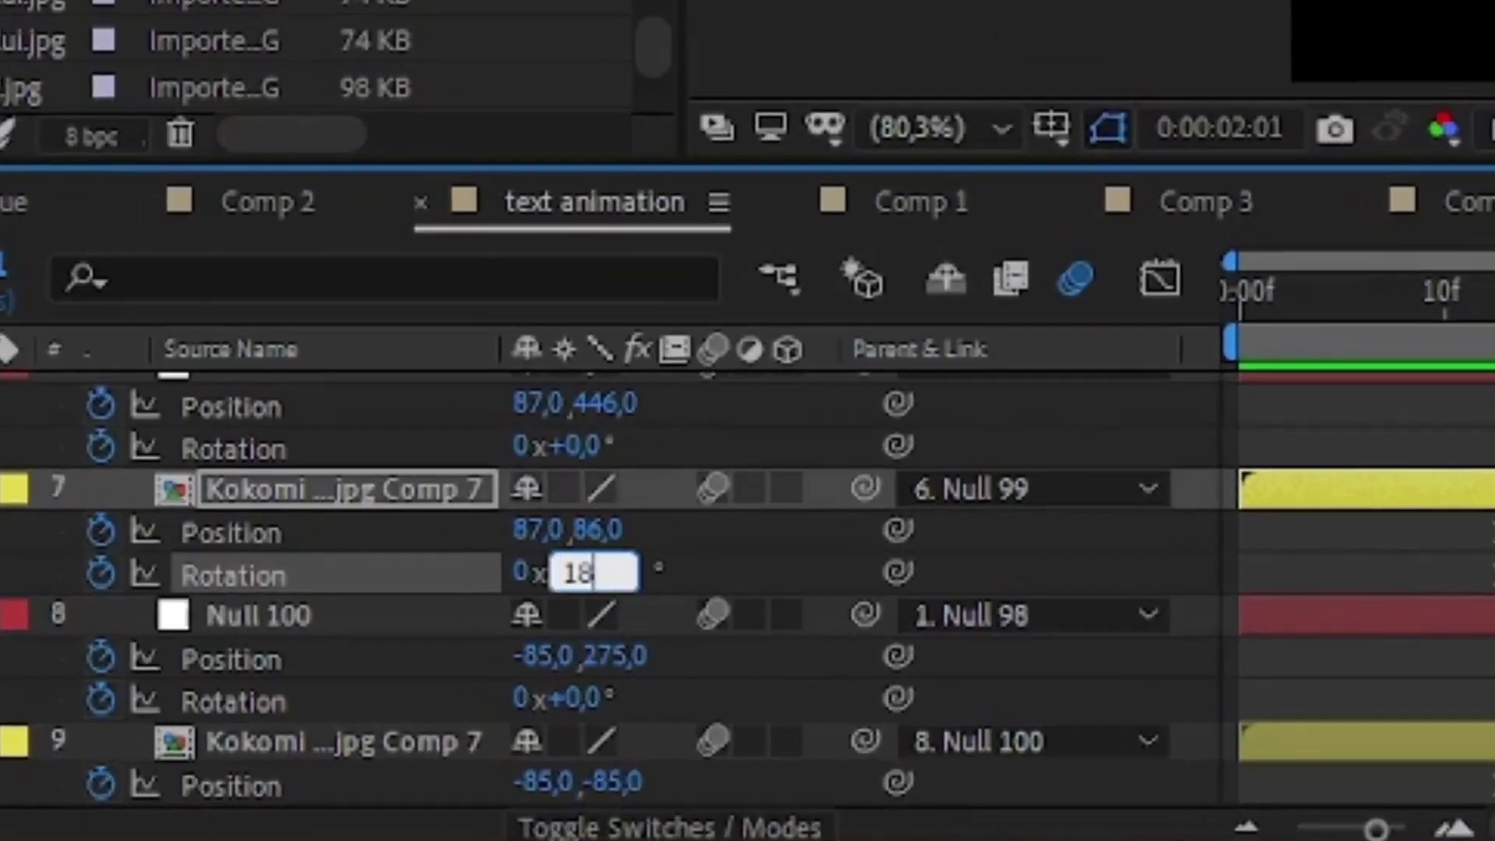
{"action": "left_click", "coordinate": [666, 585]}
{"action": "left_click", "coordinate": [584, 698]}
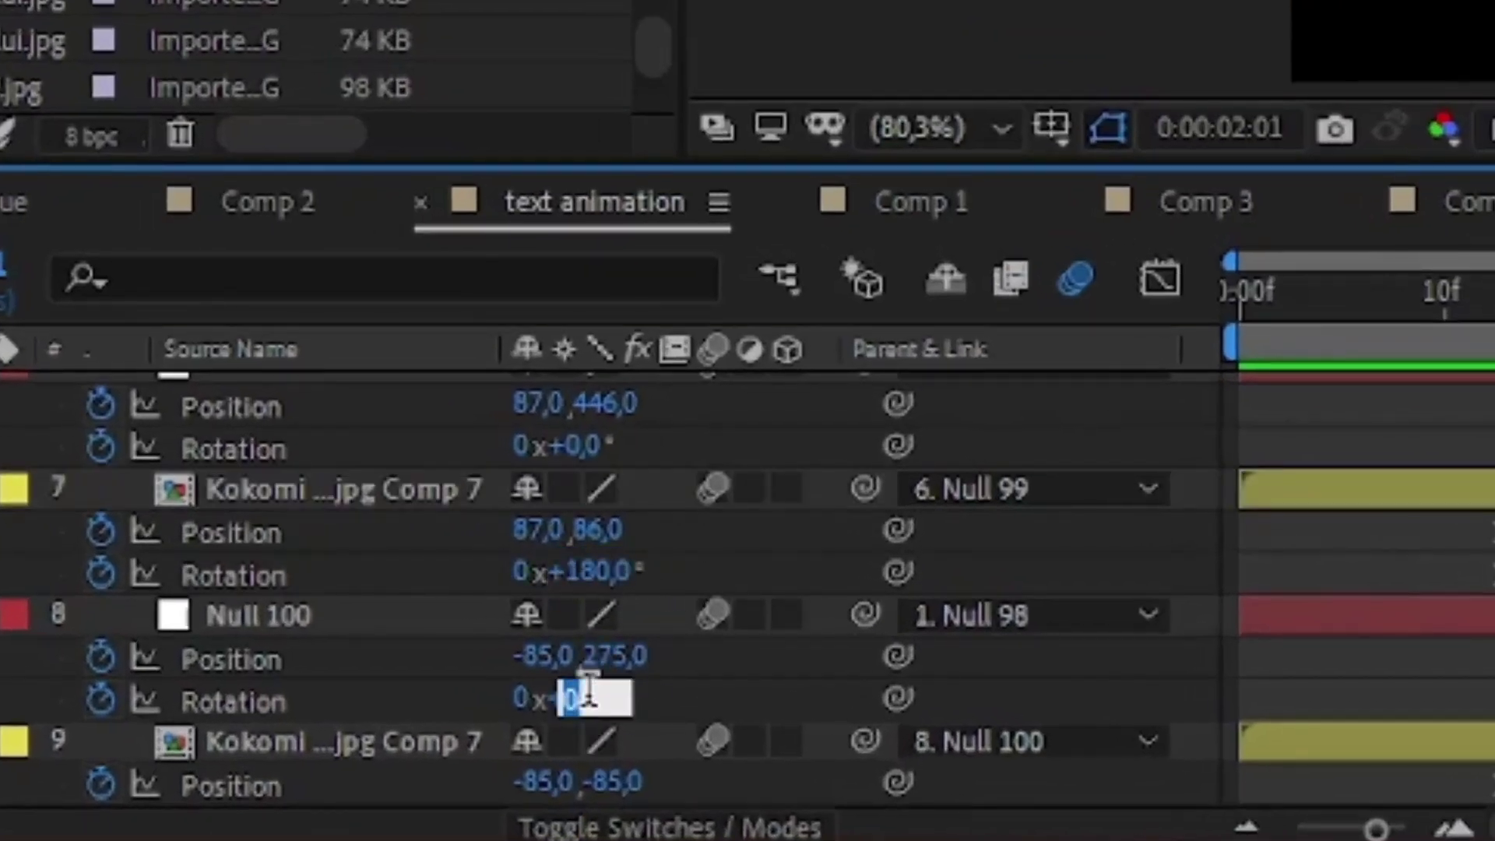
{"action": "type", "text": "-180"}
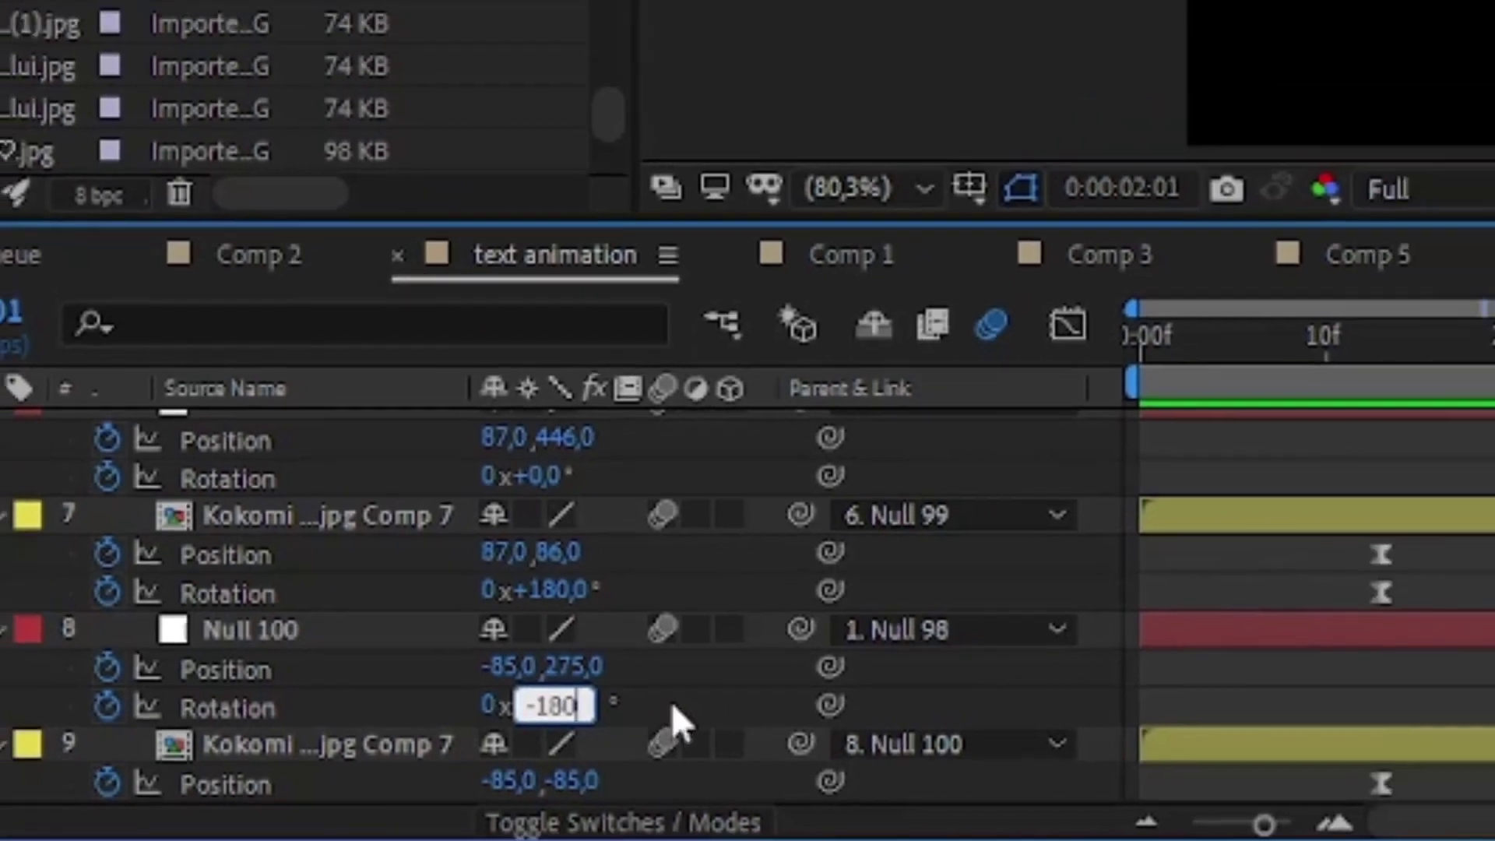
{"action": "left_click", "coordinate": [671, 703]}
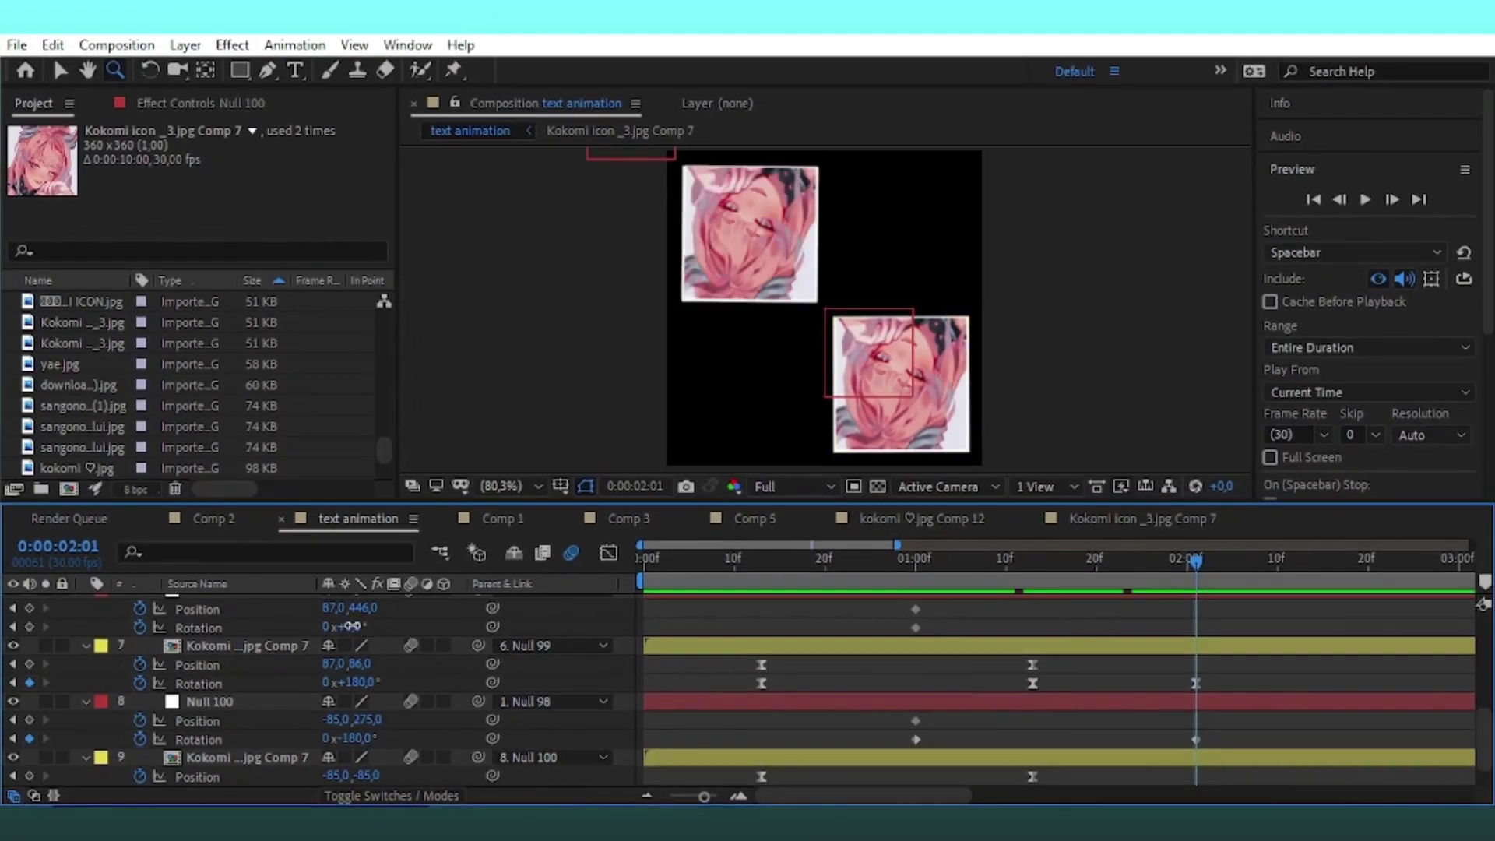
{"action": "left_click", "coordinate": [353, 626]}
{"action": "type", "text": "180"}
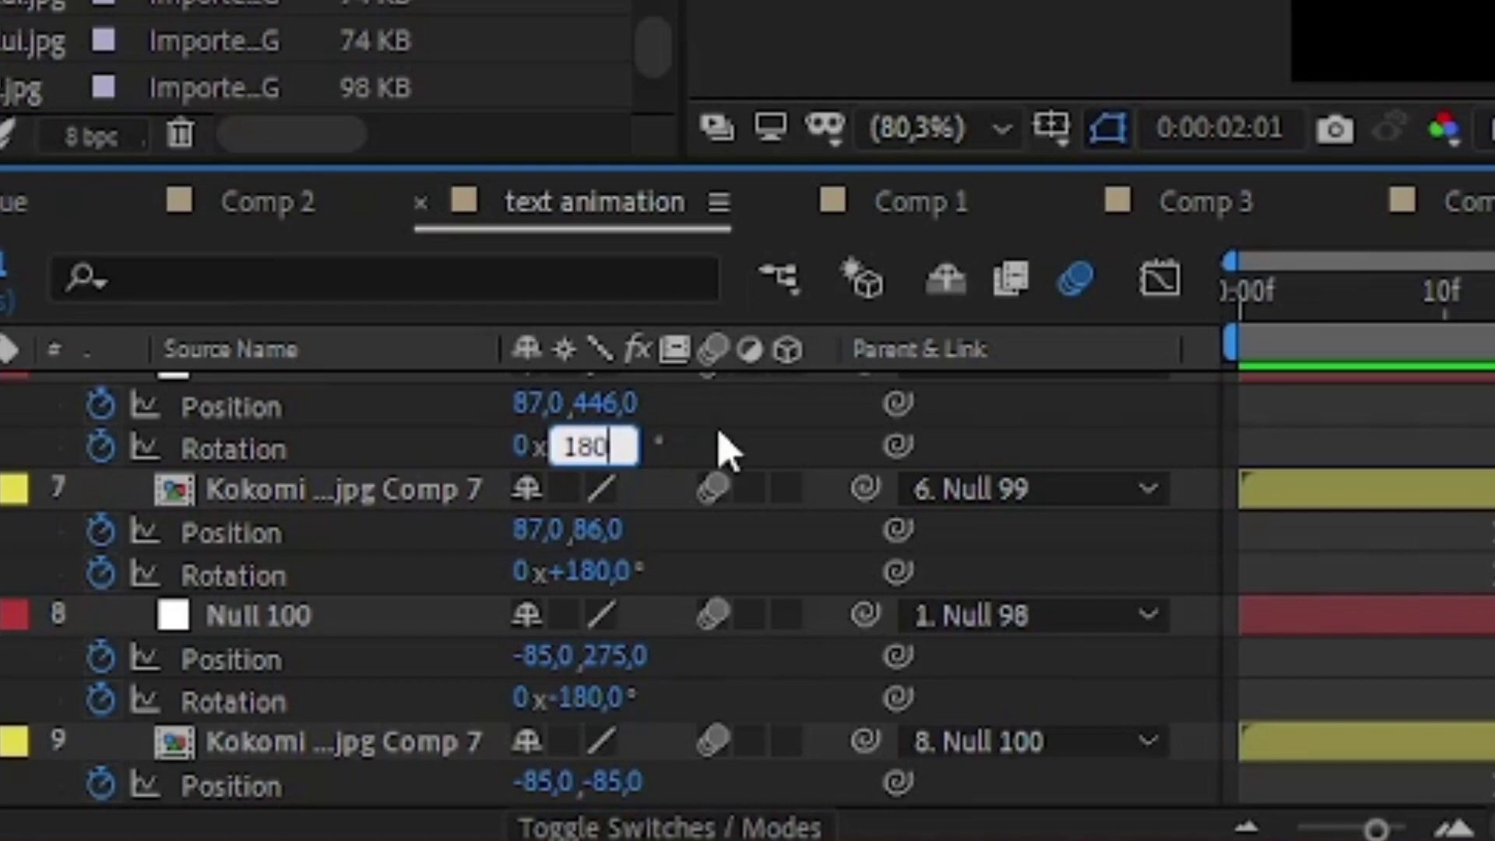
{"action": "left_click", "coordinate": [728, 450]}
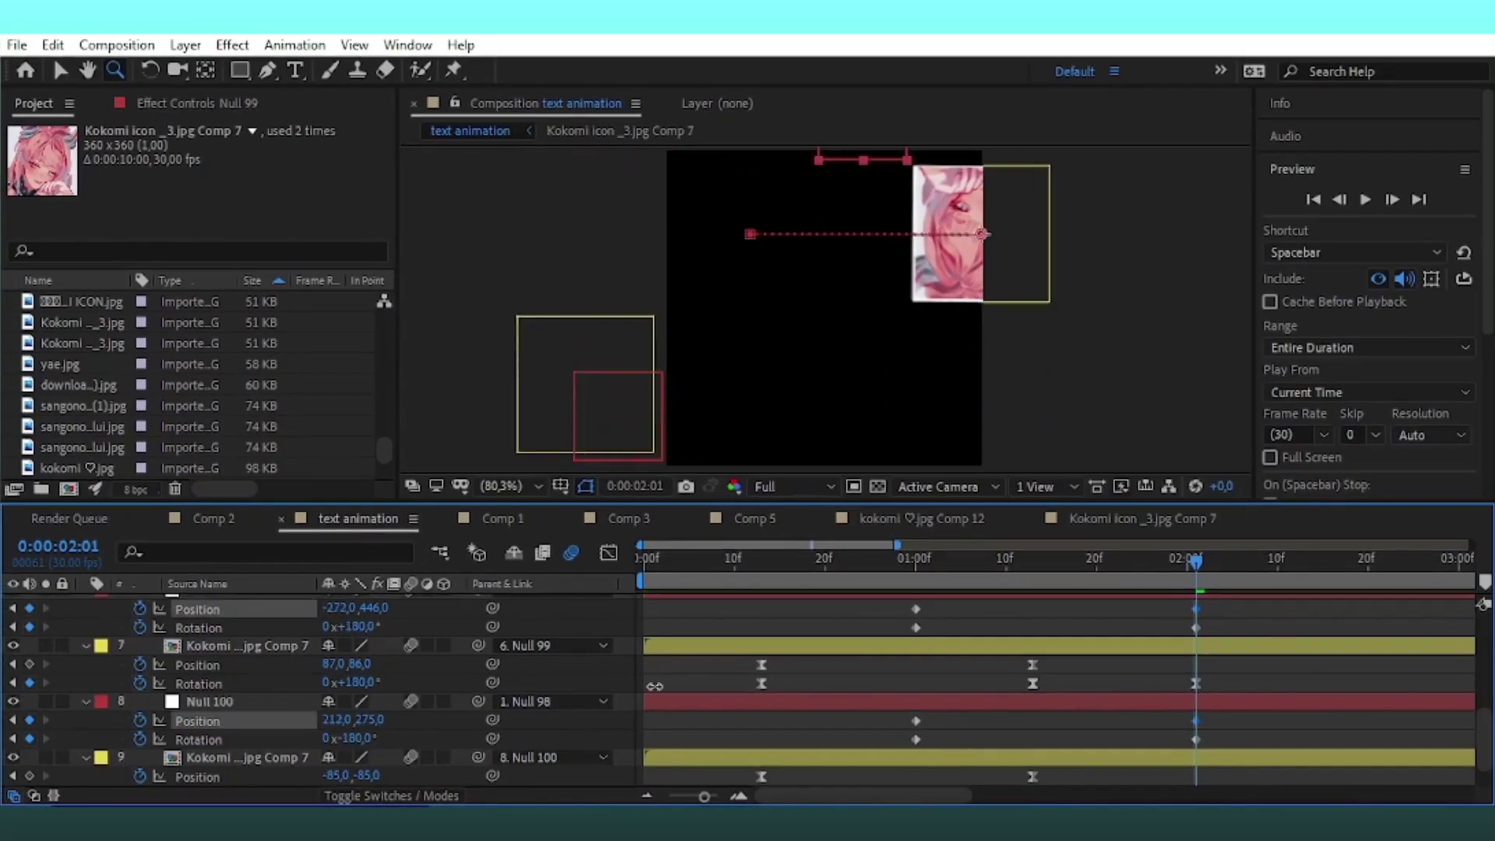
Ease Null 100's and Null 99's position and rotation keyframes in the Graph Editor
{"action": "left_click", "coordinate": [658, 701]}
{"action": "left_click_drag", "start_coordinate": [1224, 726], "coordinate": [865, 748]}
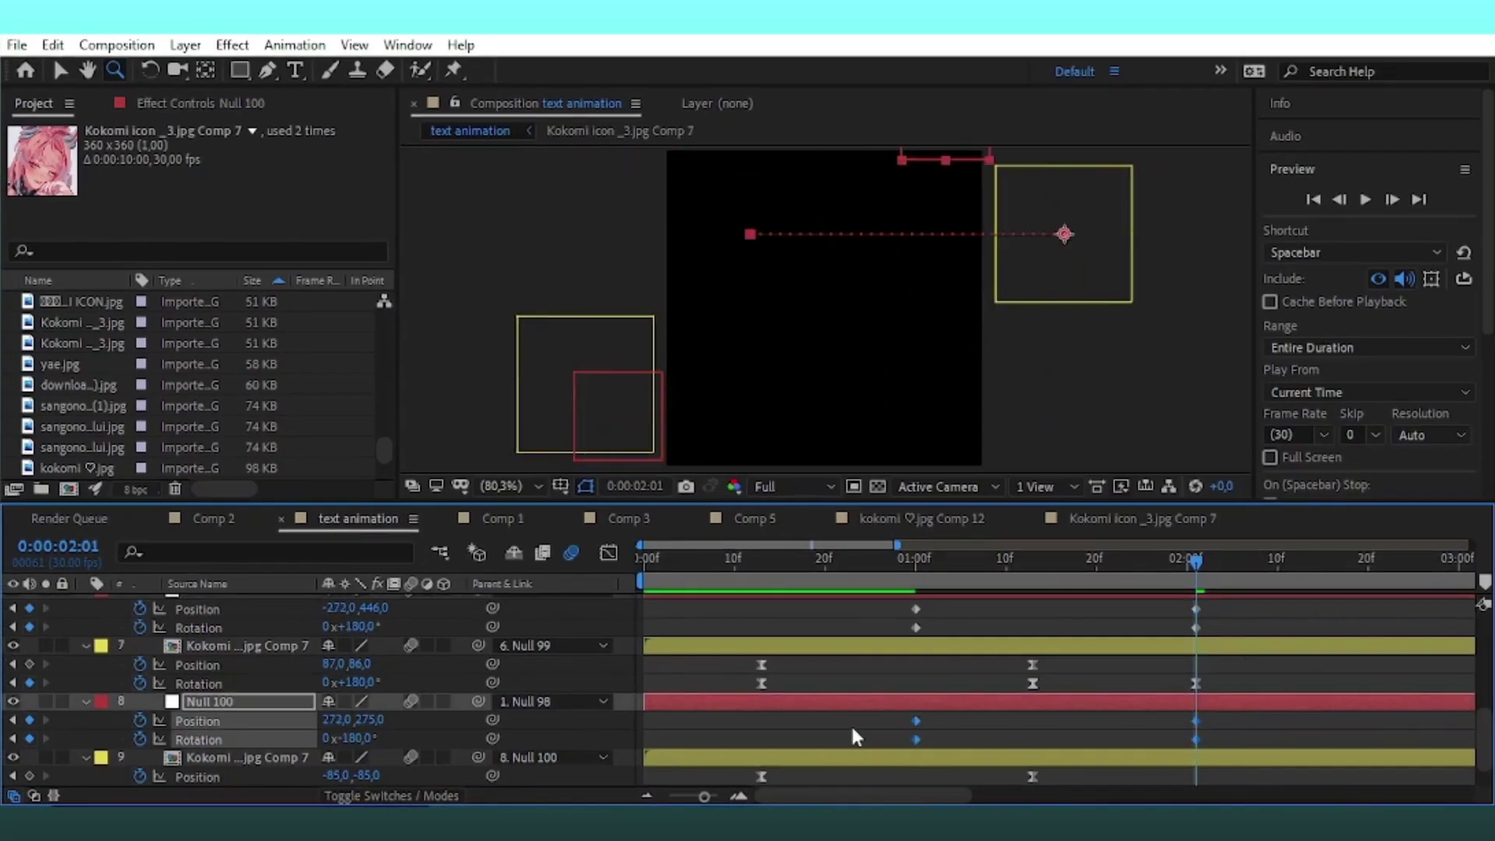
{"action": "left_click", "coordinate": [609, 553]}
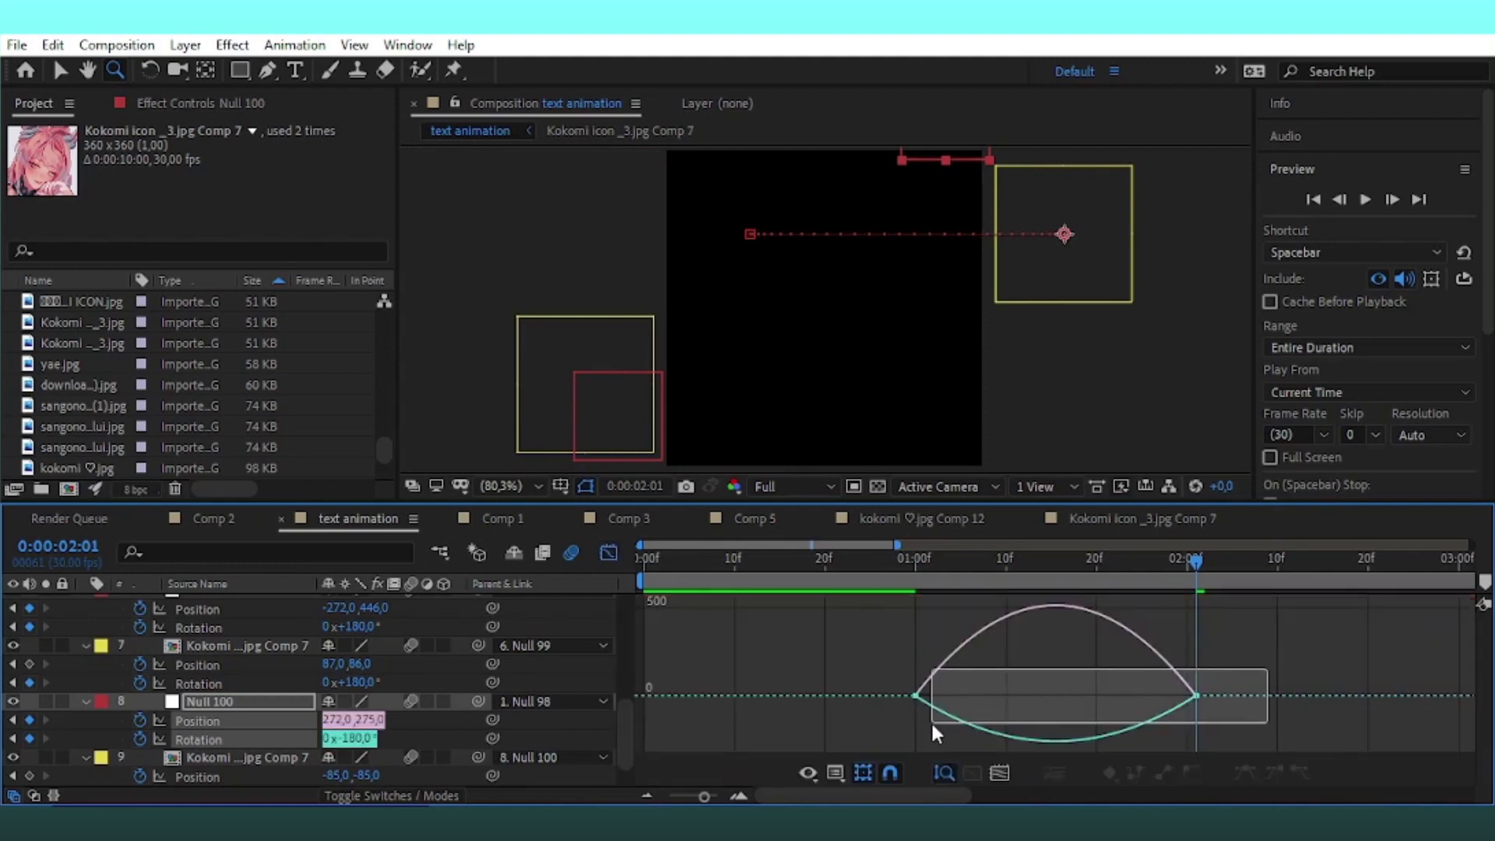
{"action": "left_click_drag", "start_coordinate": [873, 695], "coordinate": [932, 699]}
{"action": "key", "text": "shift+F3"}
{"action": "scroll", "coordinate": [812, 671], "scroll_direction": "up", "scroll_amount": 3}
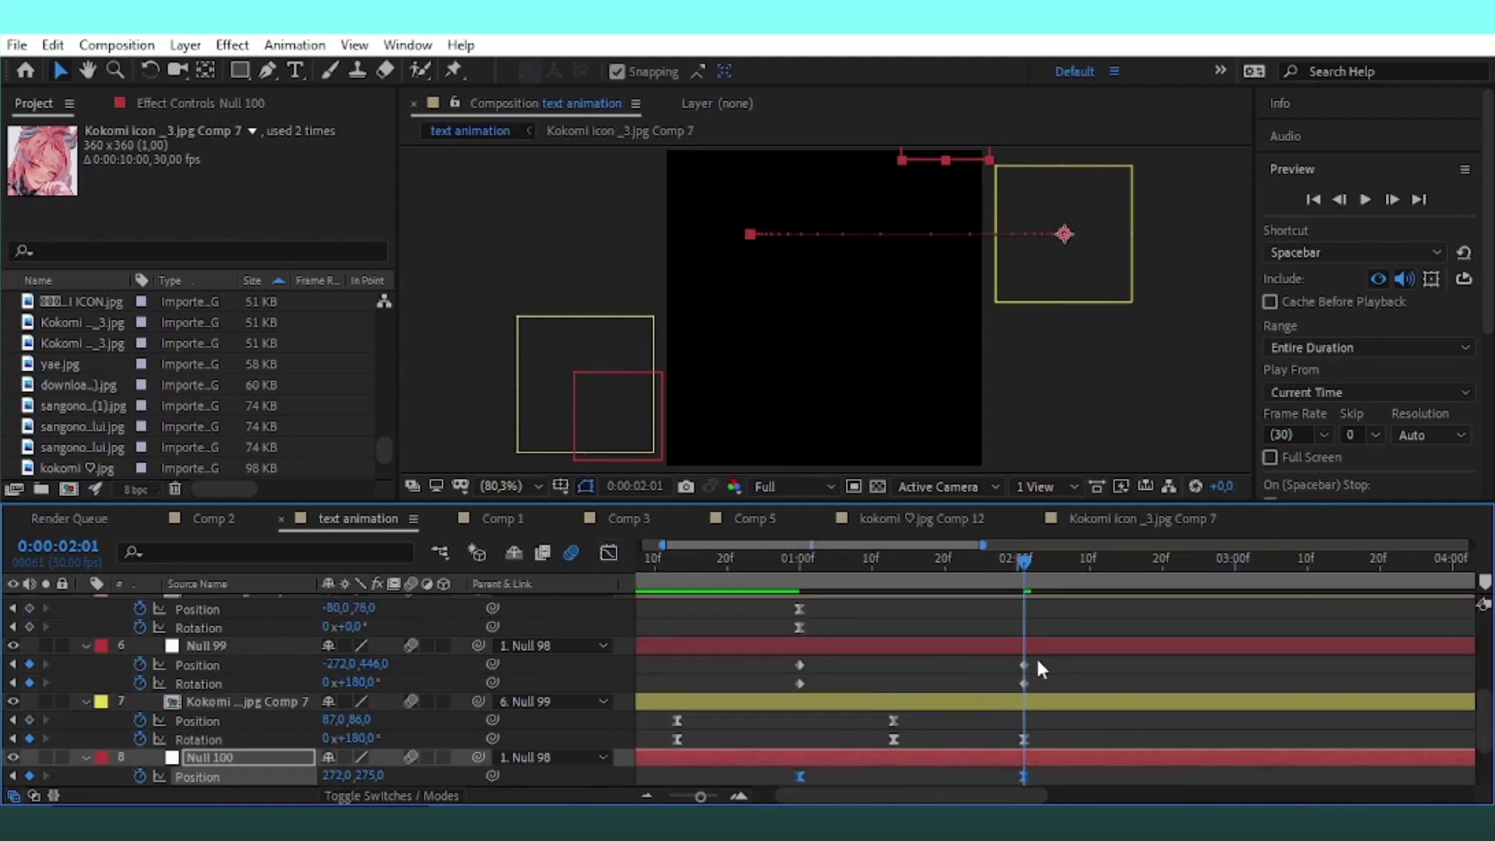
{"action": "left_click_drag", "start_coordinate": [1035, 656], "coordinate": [752, 690]}
{"action": "key", "text": "shift+F3"}
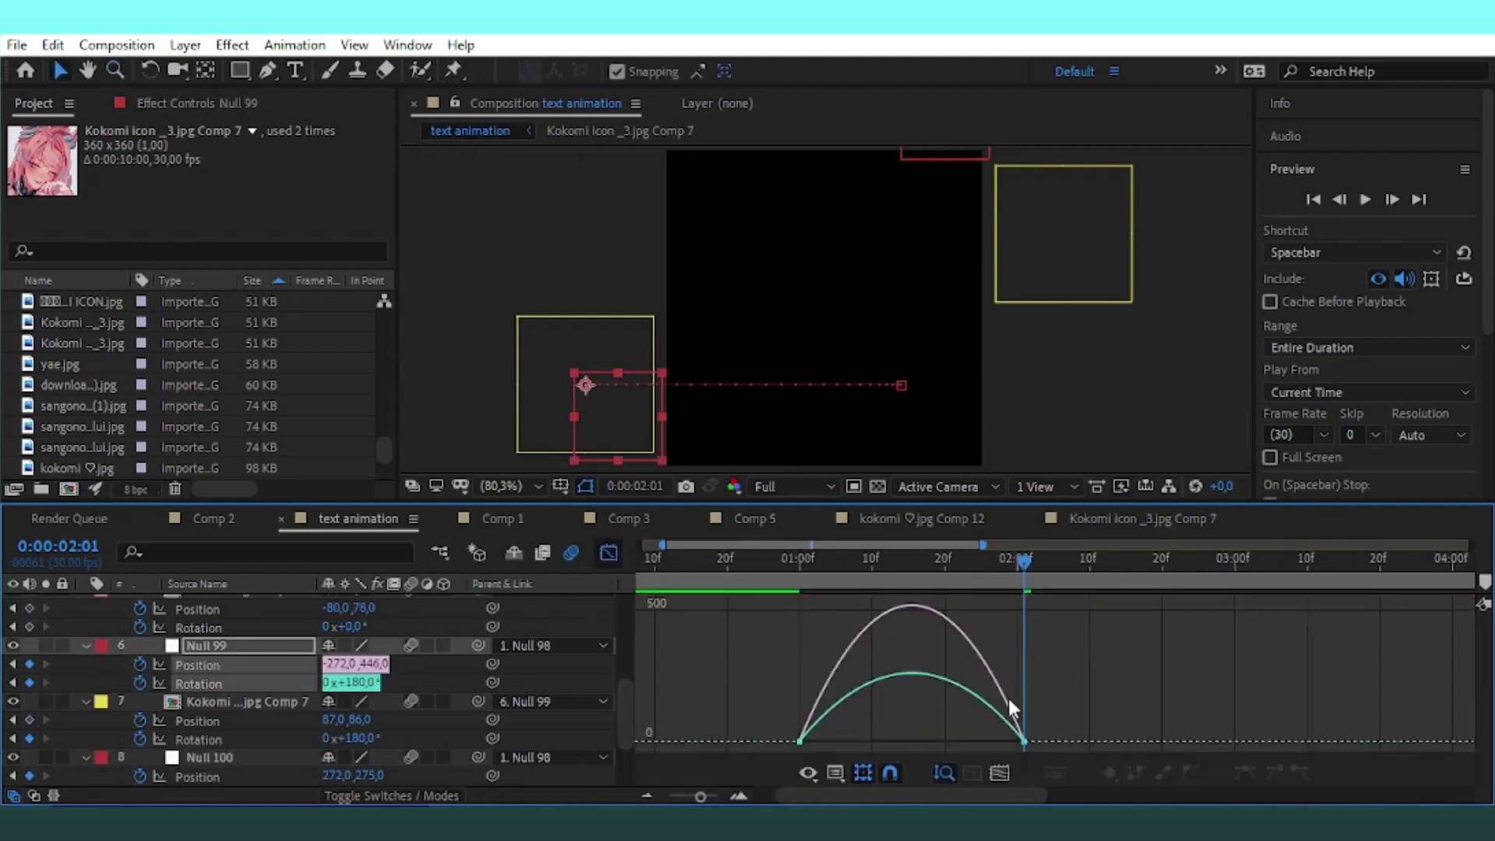
{"action": "left_click_drag", "start_coordinate": [1074, 751], "coordinate": [786, 765]}
{"action": "key", "text": "F9"}
{"action": "left_click_drag", "start_coordinate": [963, 739], "coordinate": [878, 707]}
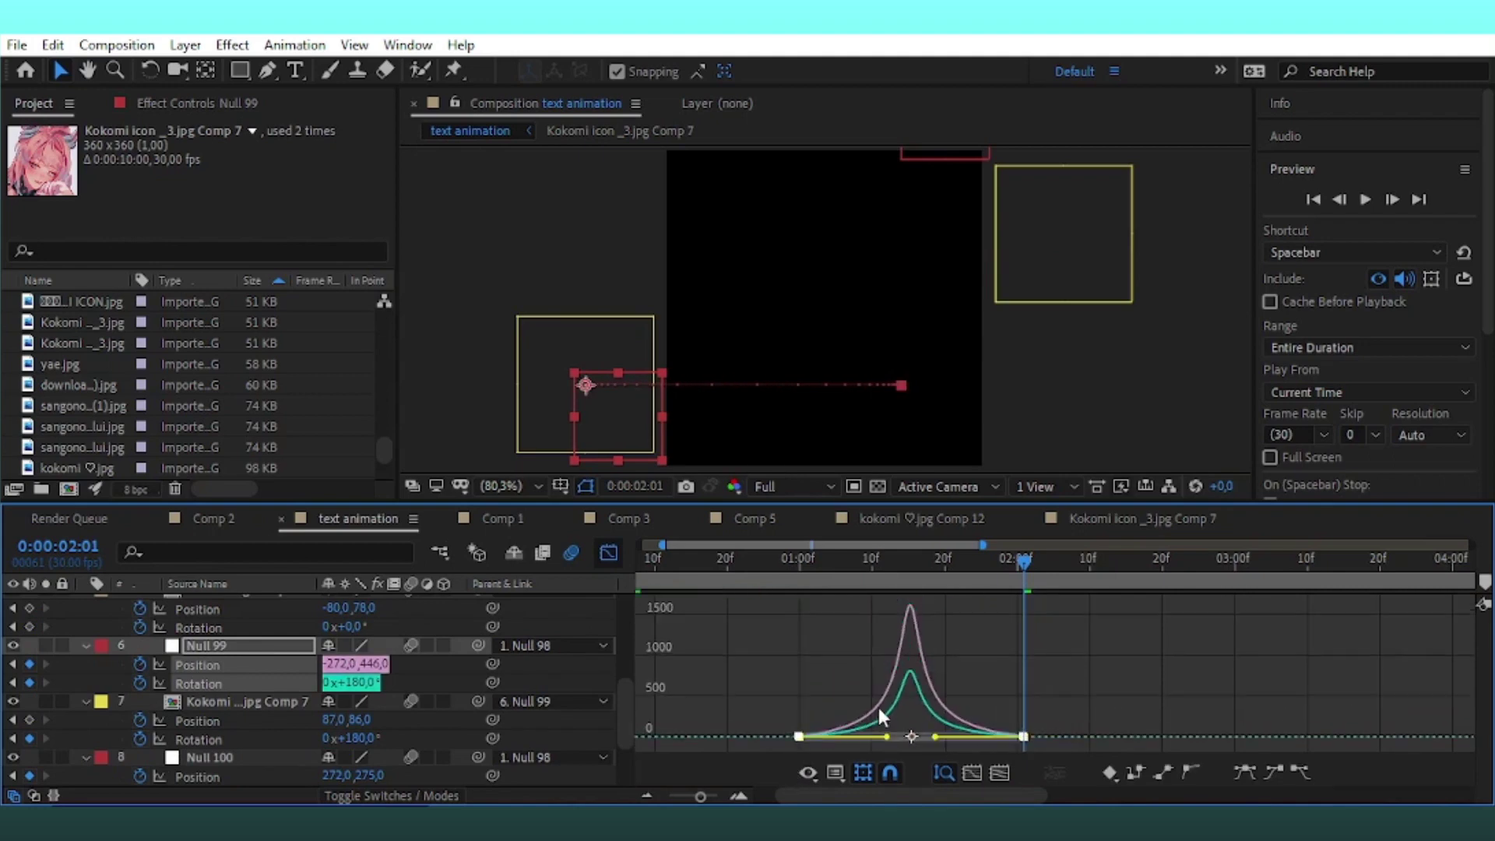
{"action": "key", "text": "shift+F3"}
Preview from the start, then shift Null 99's end position at 2:01 to x -86
{"action": "left_click", "coordinate": [670, 559]}
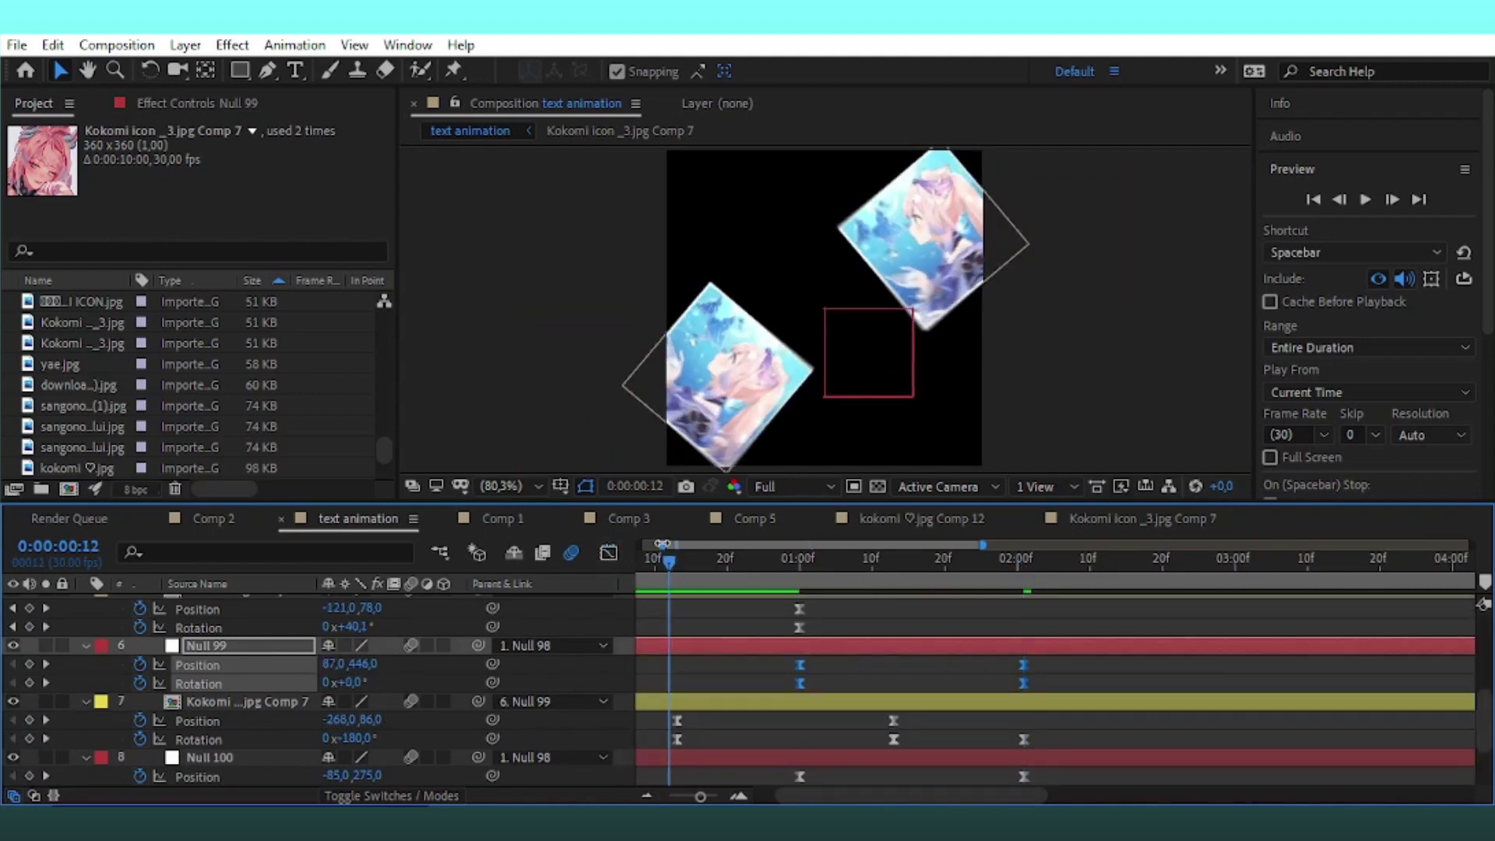
{"action": "left_click_drag", "start_coordinate": [657, 545], "coordinate": [628, 572]}
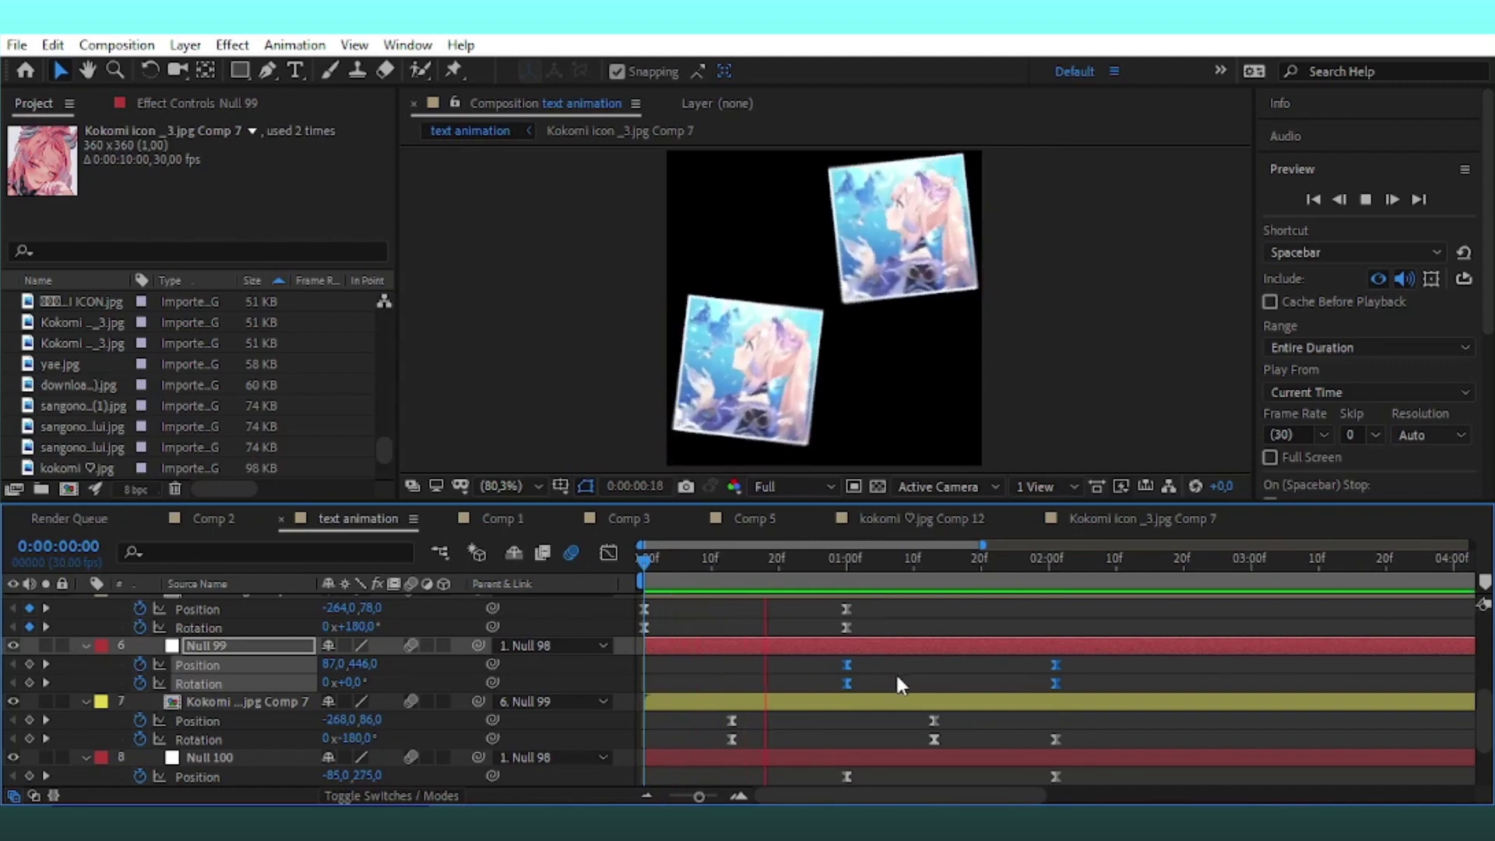
{"action": "key", "text": "space"}
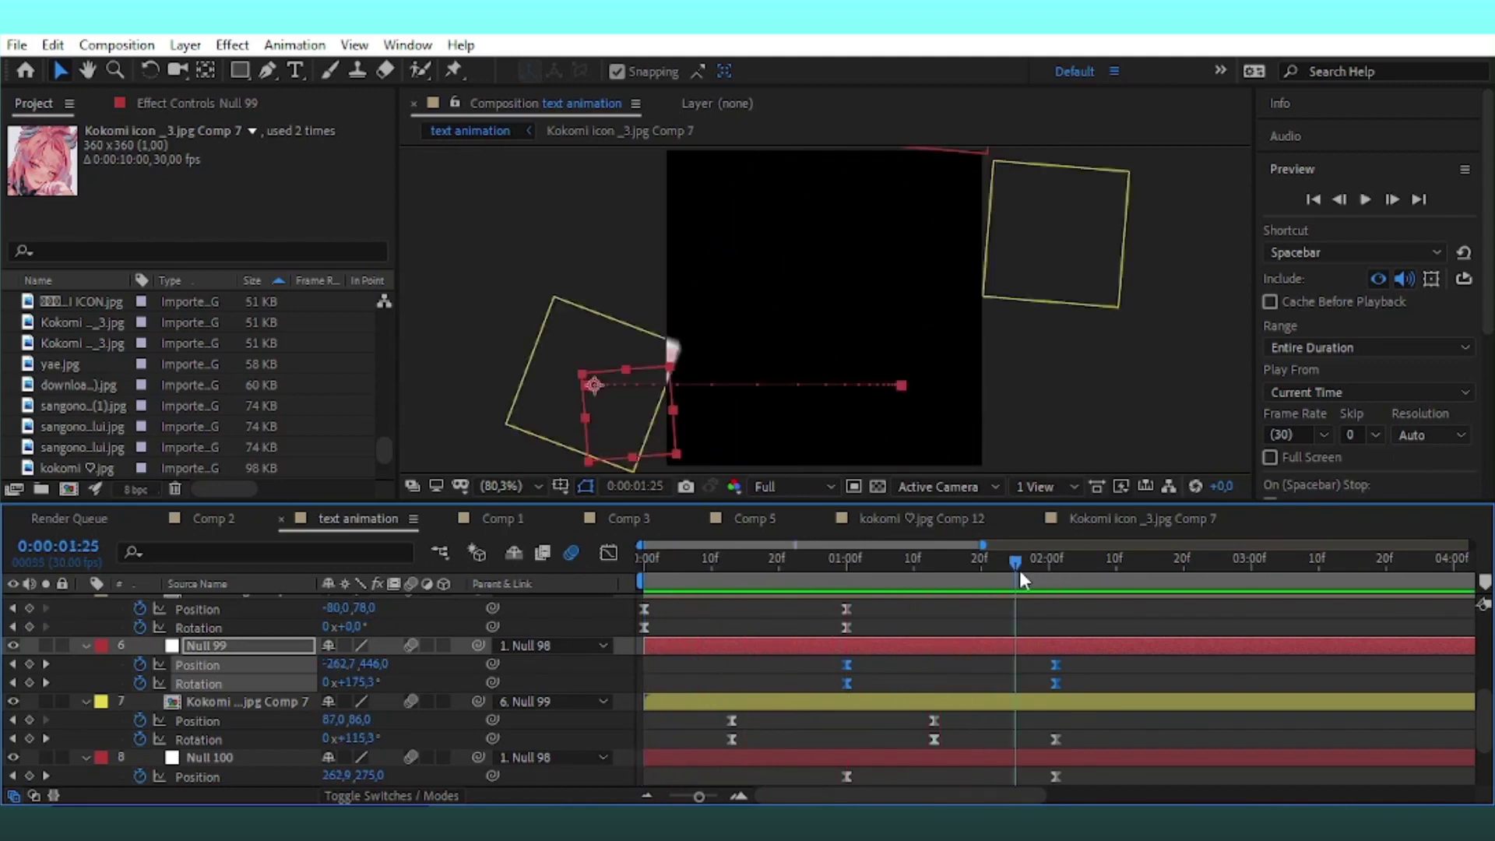
{"action": "left_click_drag", "start_coordinate": [1020, 572], "coordinate": [1055, 580]}
{"action": "left_click_drag", "start_coordinate": [343, 664], "coordinate": [553, 670]}
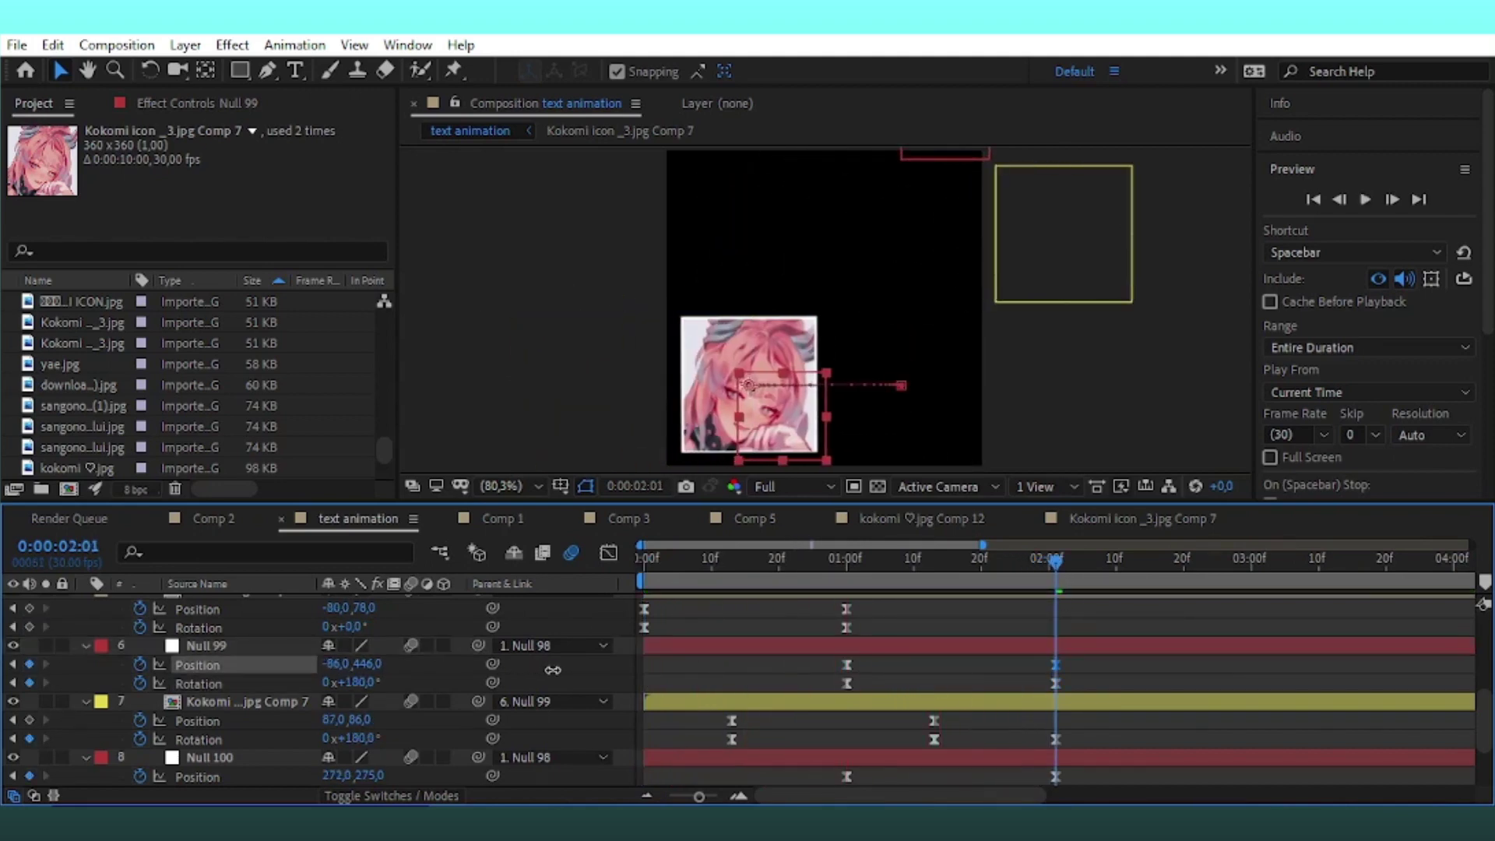
Adjust Null 100's end position at 2:01 and preview the animation
{"action": "left_click", "coordinate": [553, 701]}
{"action": "left_click", "coordinate": [925, 659]}
{"action": "scroll", "coordinate": [926, 670], "scroll_direction": "down", "scroll_amount": 3}
{"action": "left_click", "coordinate": [927, 692]}
{"action": "left_click_drag", "start_coordinate": [339, 719], "coordinate": [121, 740]}
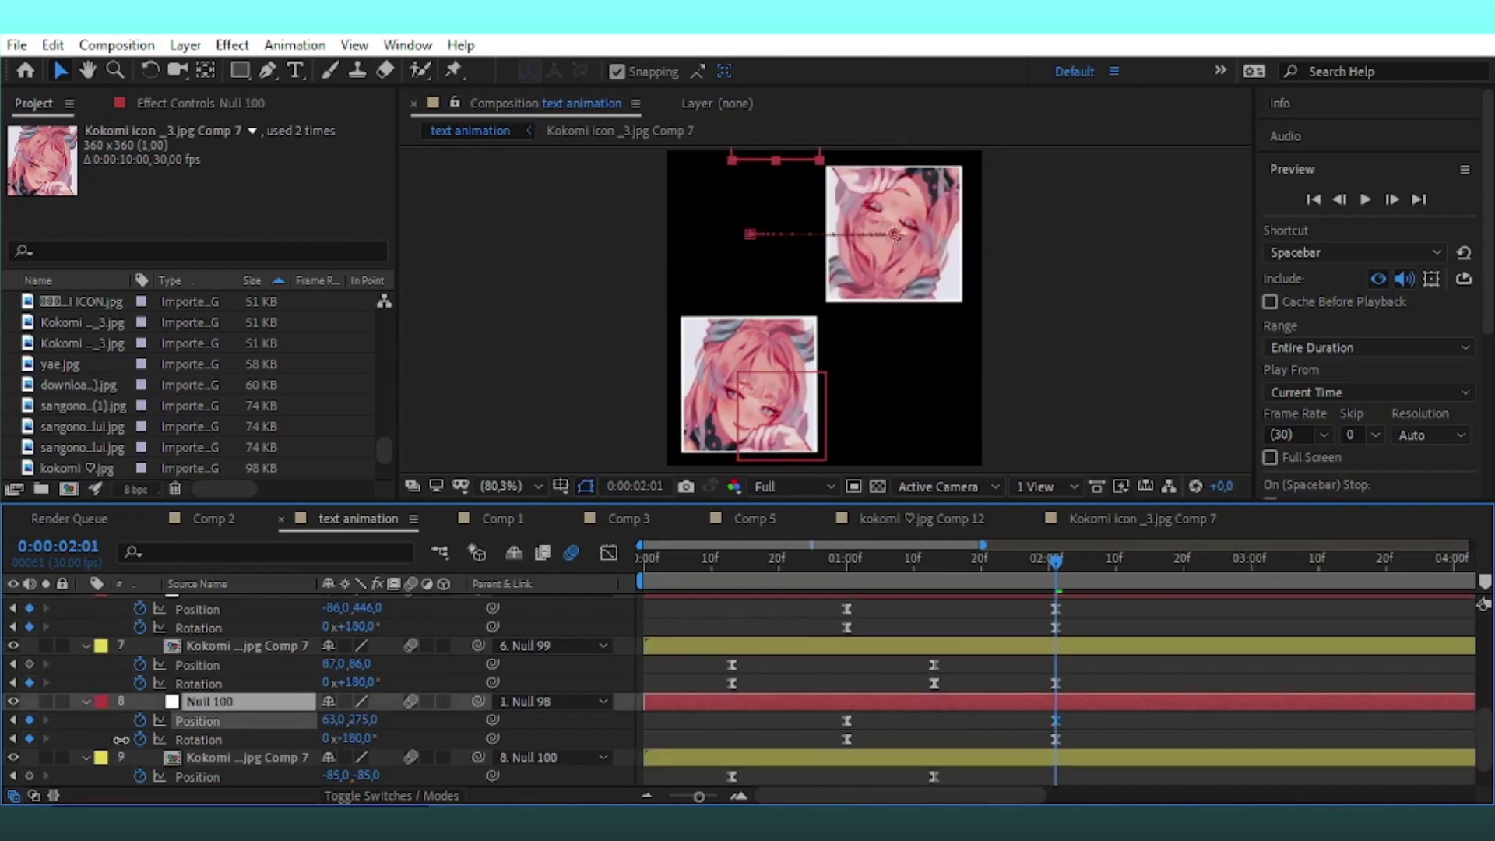
{"action": "key", "text": "space"}
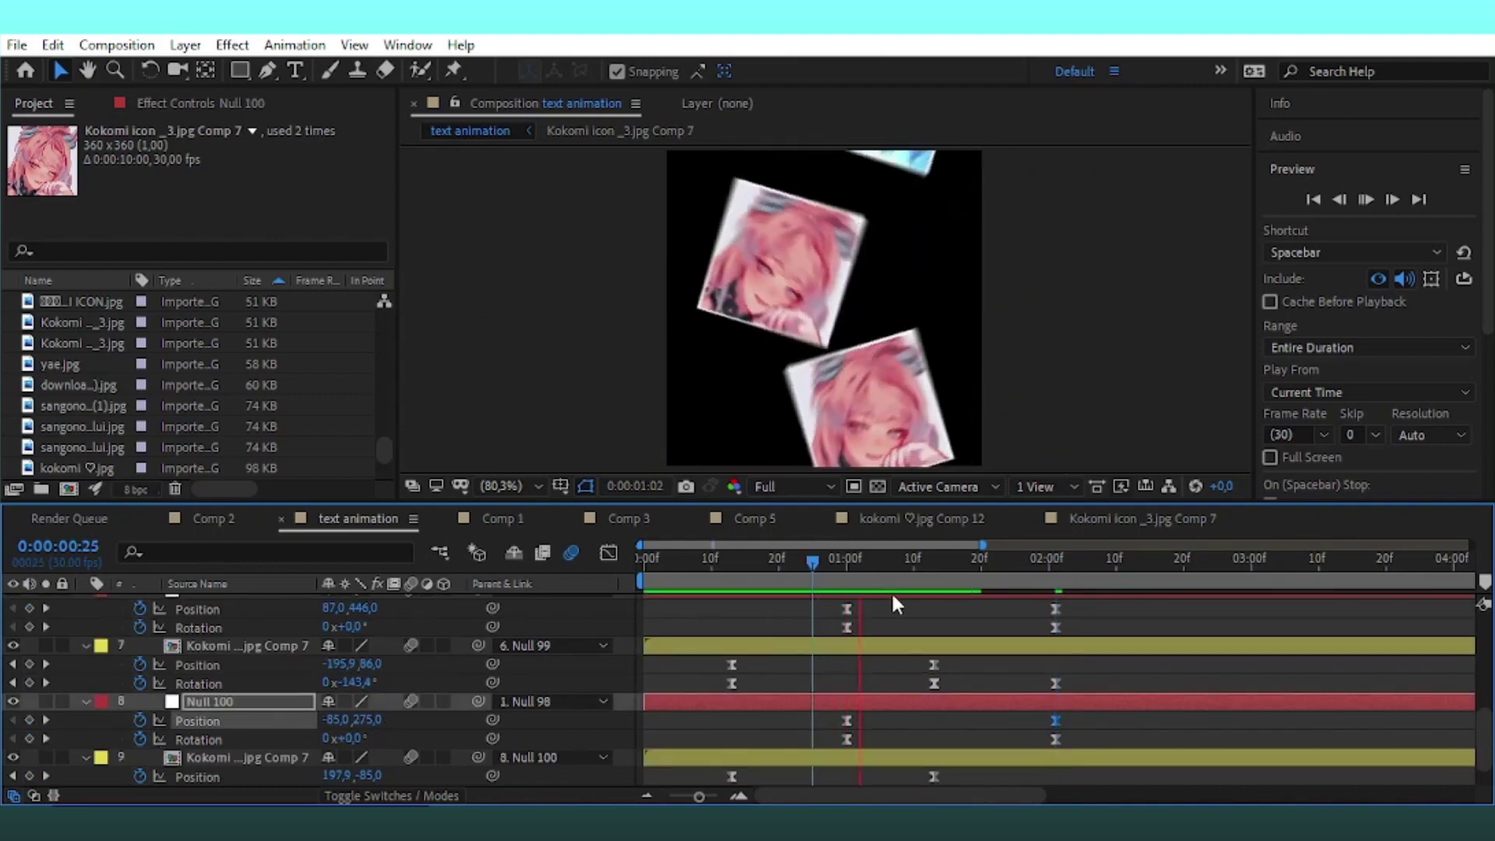
Delete layer 7's extra rotation keyframe at 2:01, preview again and save
{"action": "left_click", "coordinate": [1055, 702]}
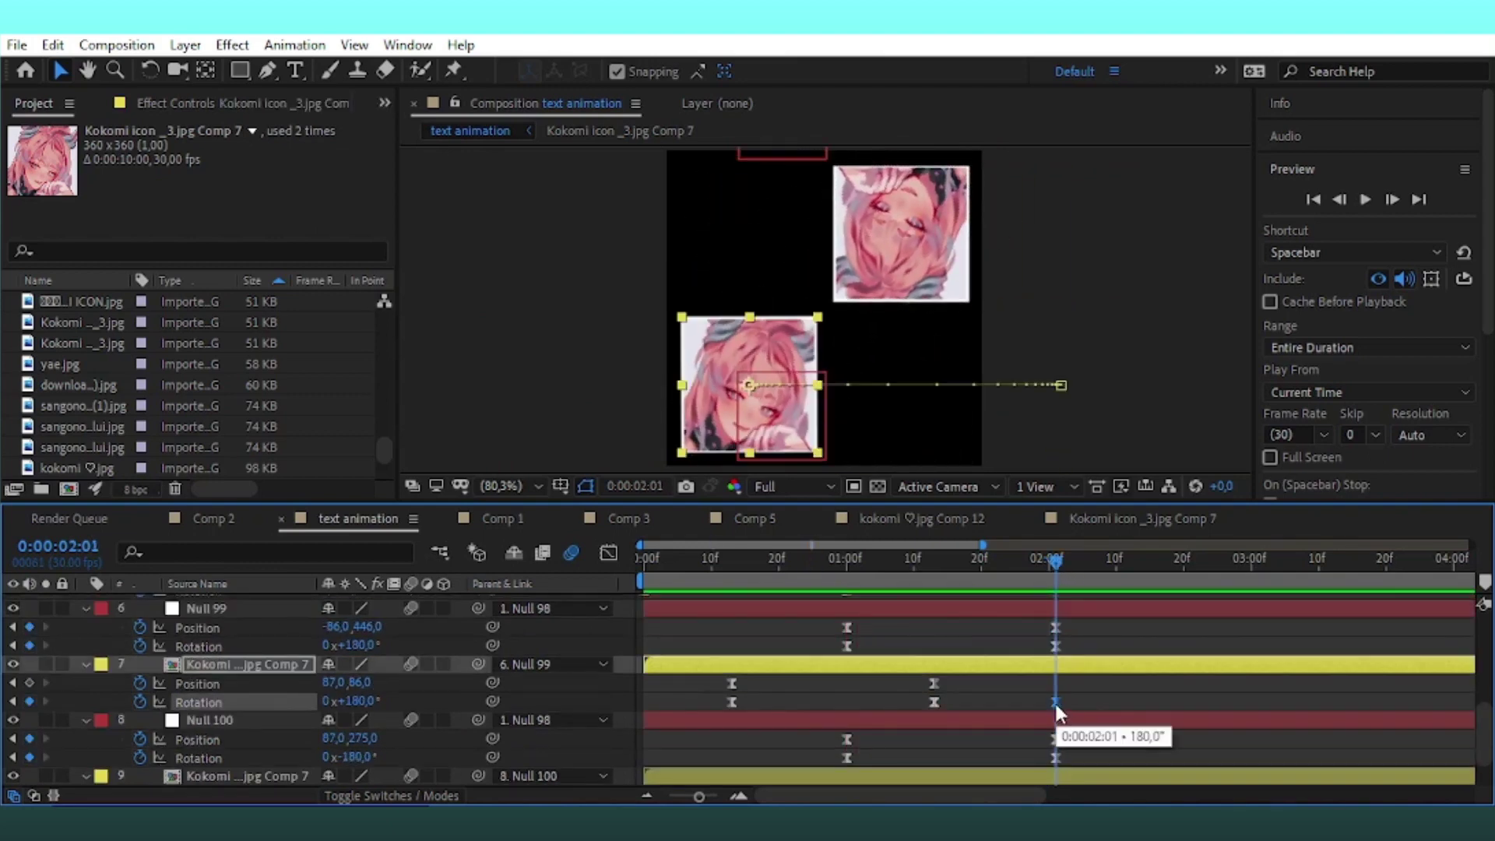
{"action": "key", "text": "Delete"}
{"action": "key", "text": "space"}
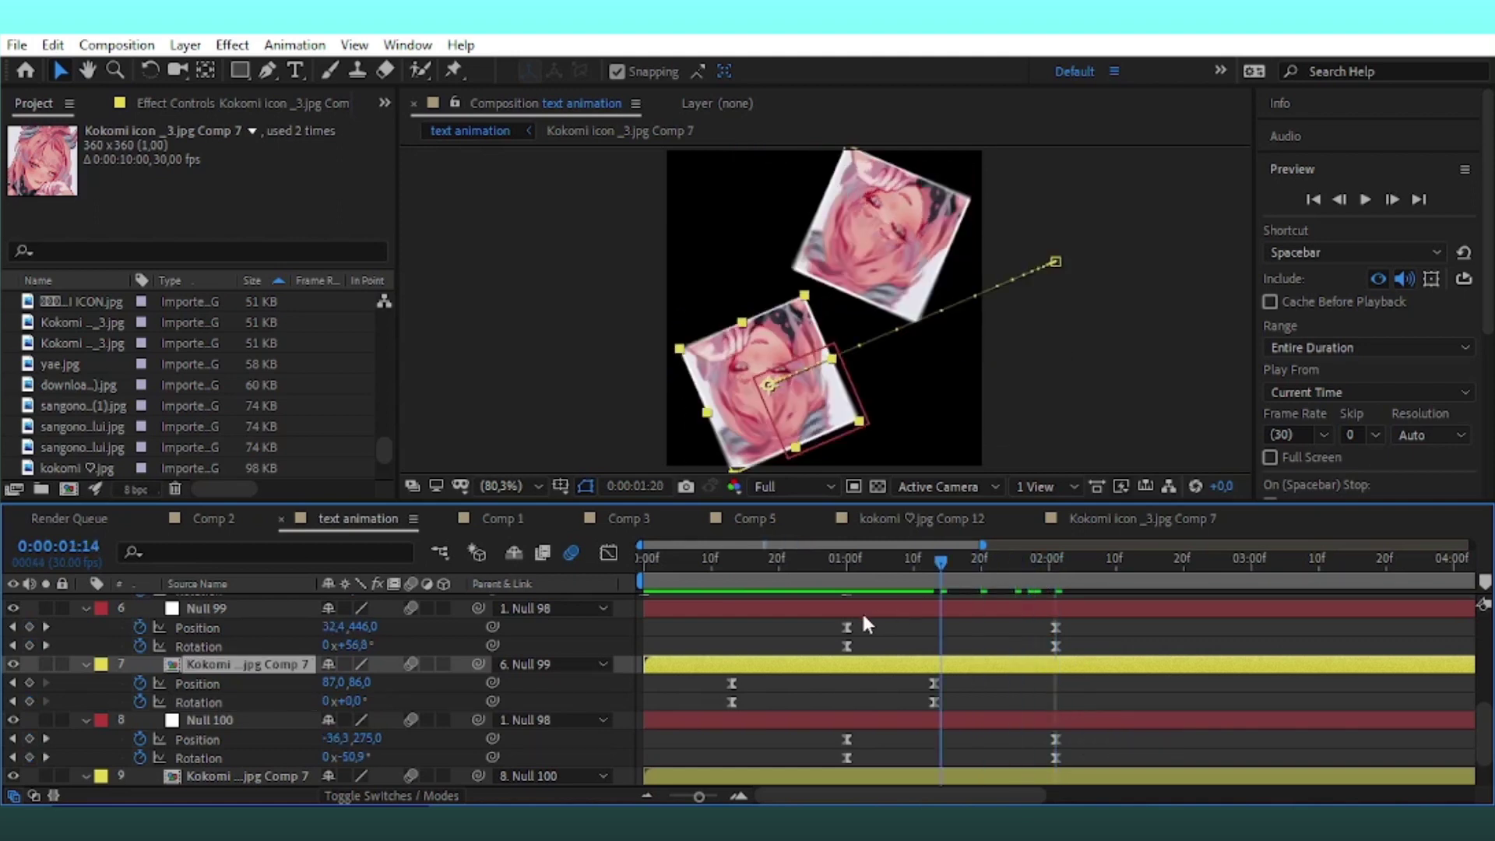
{"action": "key", "text": "space"}
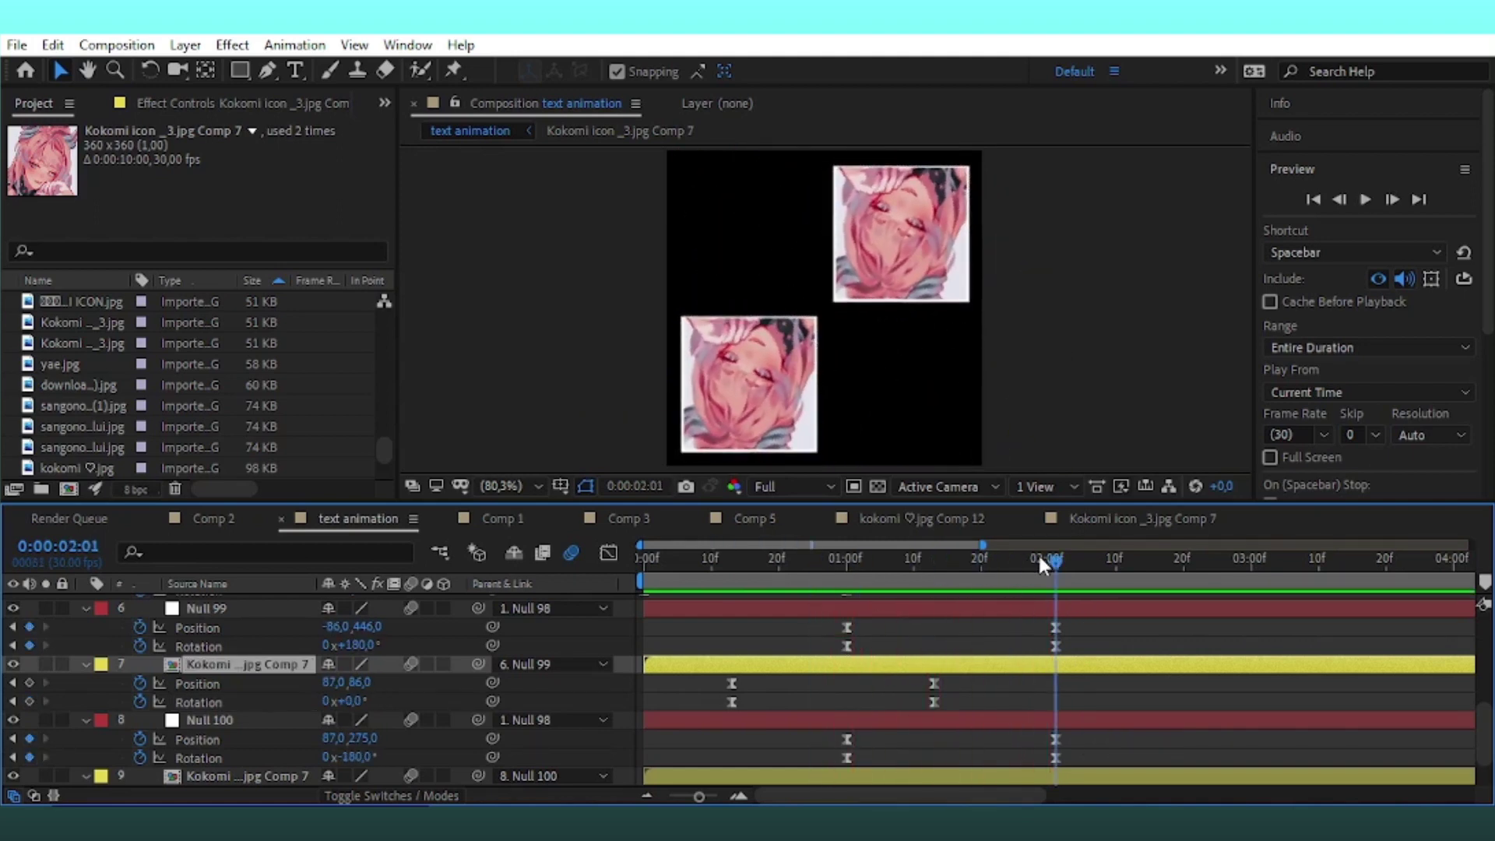
{"action": "left_click_drag", "start_coordinate": [1044, 562], "coordinate": [1063, 583]}
{"action": "left_click_drag", "start_coordinate": [1057, 557], "coordinate": [1053, 570]}
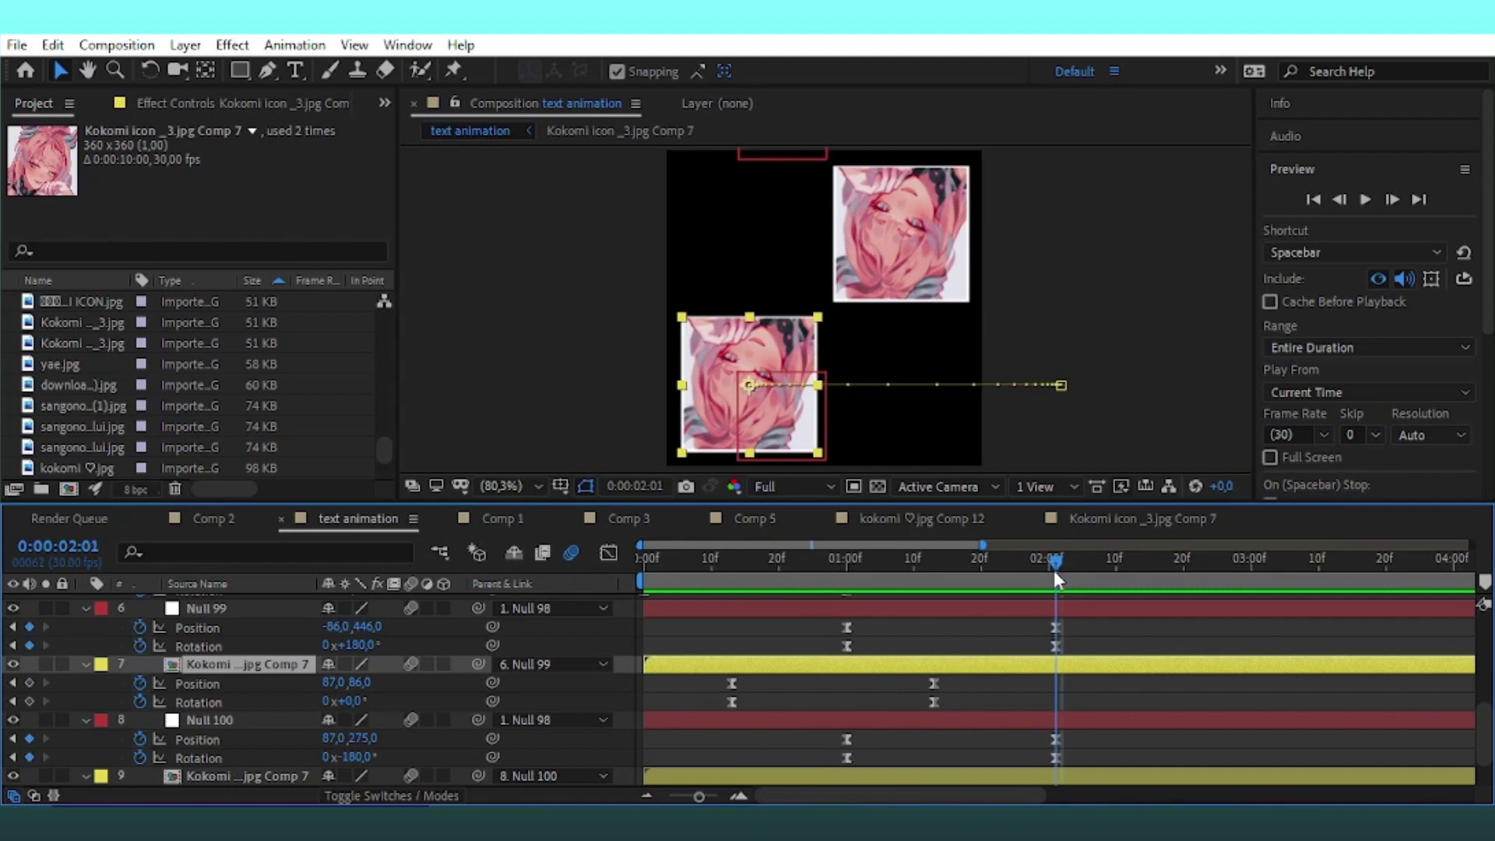
{"action": "key", "text": "ctrl+s"}
{"action": "scroll", "coordinate": [1075, 609], "scroll_direction": "up", "scroll_amount": 4}
Add a new null layer, Null 101
{"action": "scroll", "coordinate": [1077, 616], "scroll_direction": "up", "scroll_amount": 2}
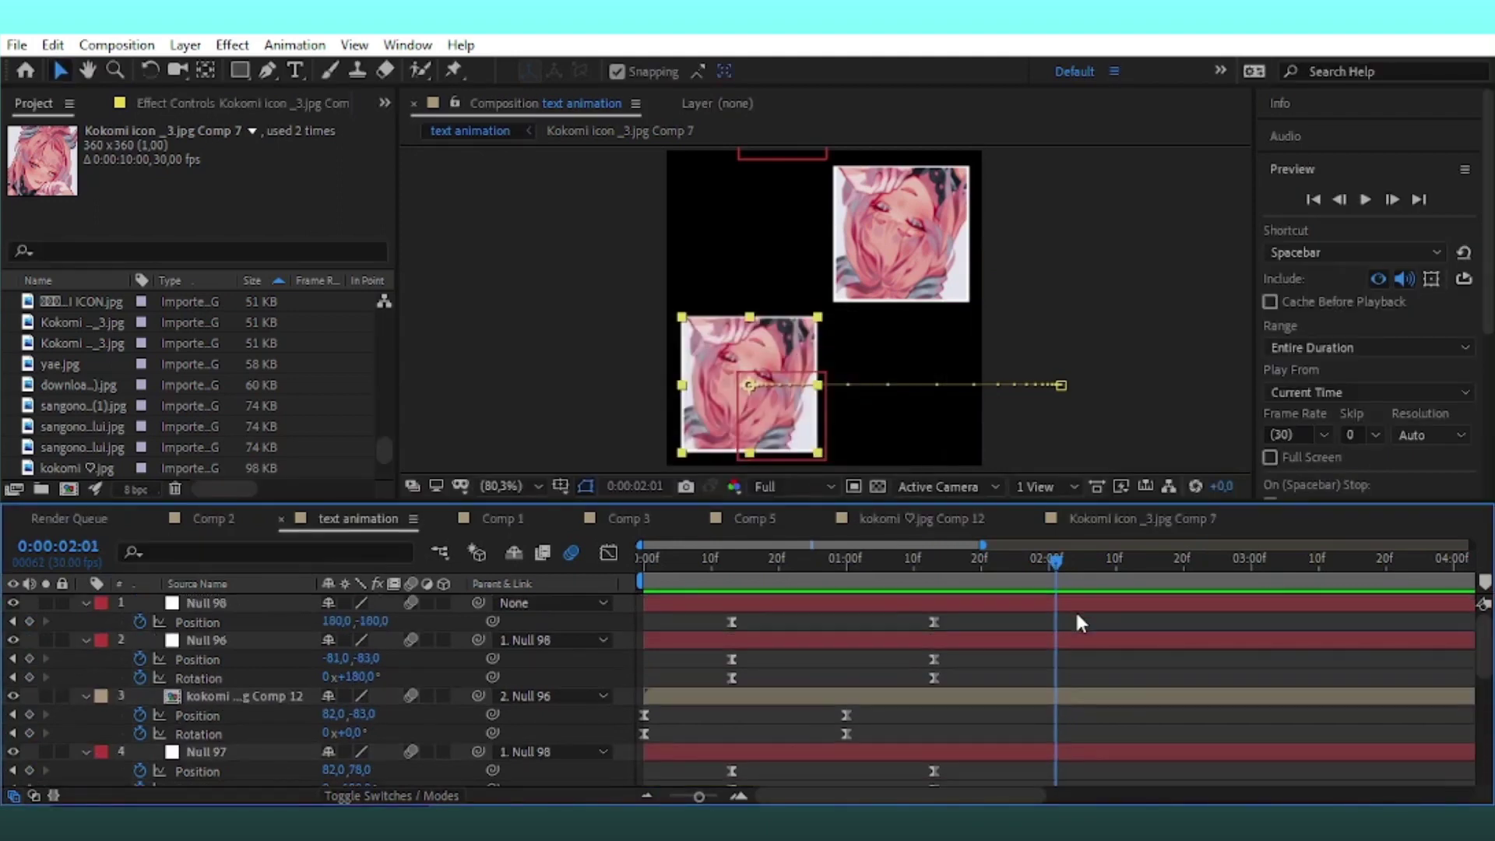
{"action": "left_click", "coordinate": [185, 45]}
{"action": "left_click", "coordinate": [576, 165]}
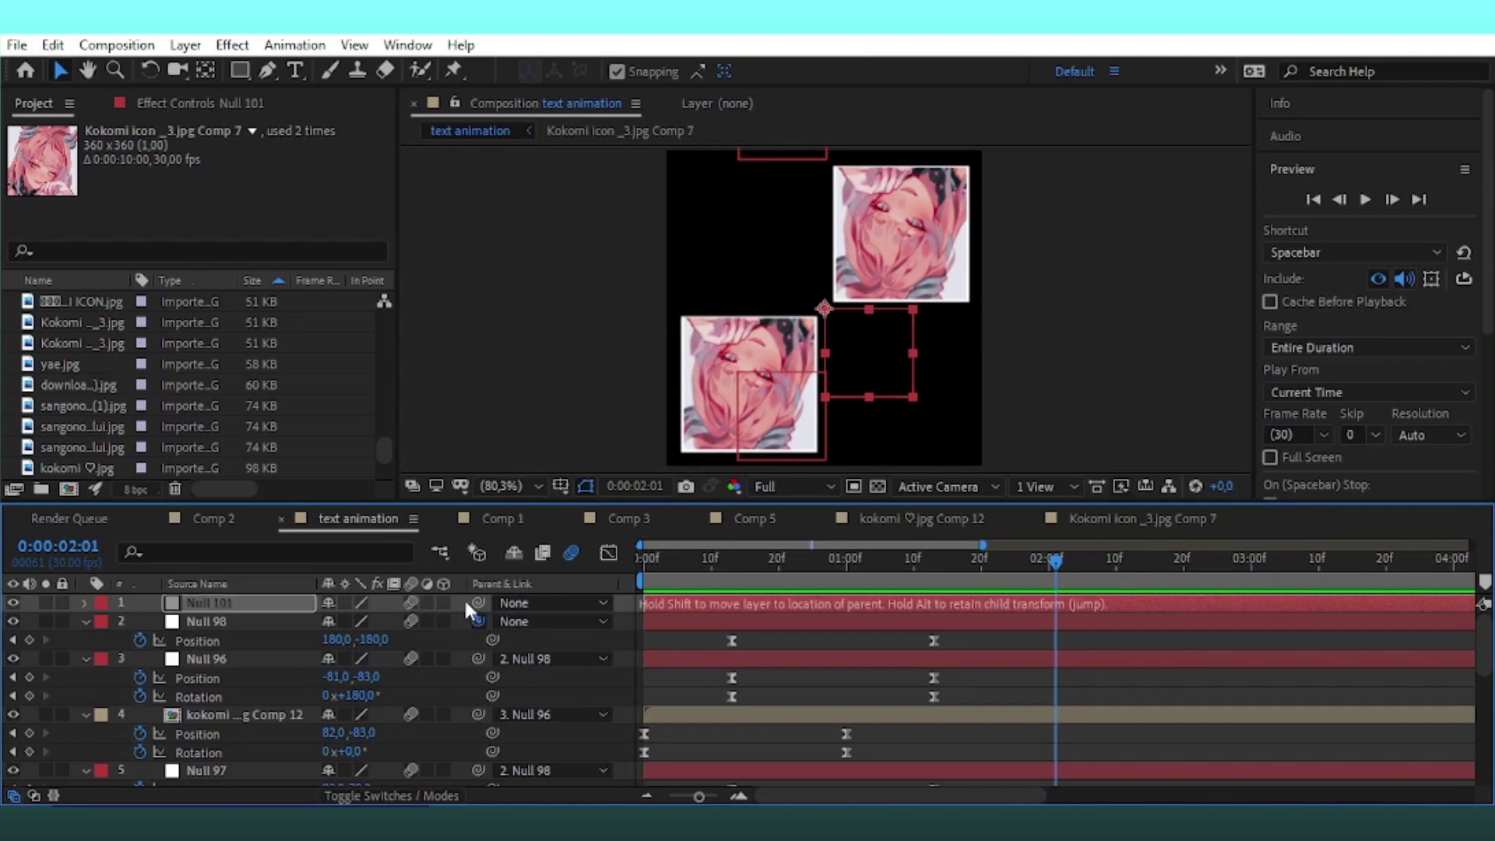
Keyframe Null 101's Position so it rises from Y 180 to Y -180 by 2:01
{"action": "scroll", "coordinate": [914, 656], "scroll_direction": "down", "scroll_amount": 5}
{"action": "left_click", "coordinate": [848, 561]}
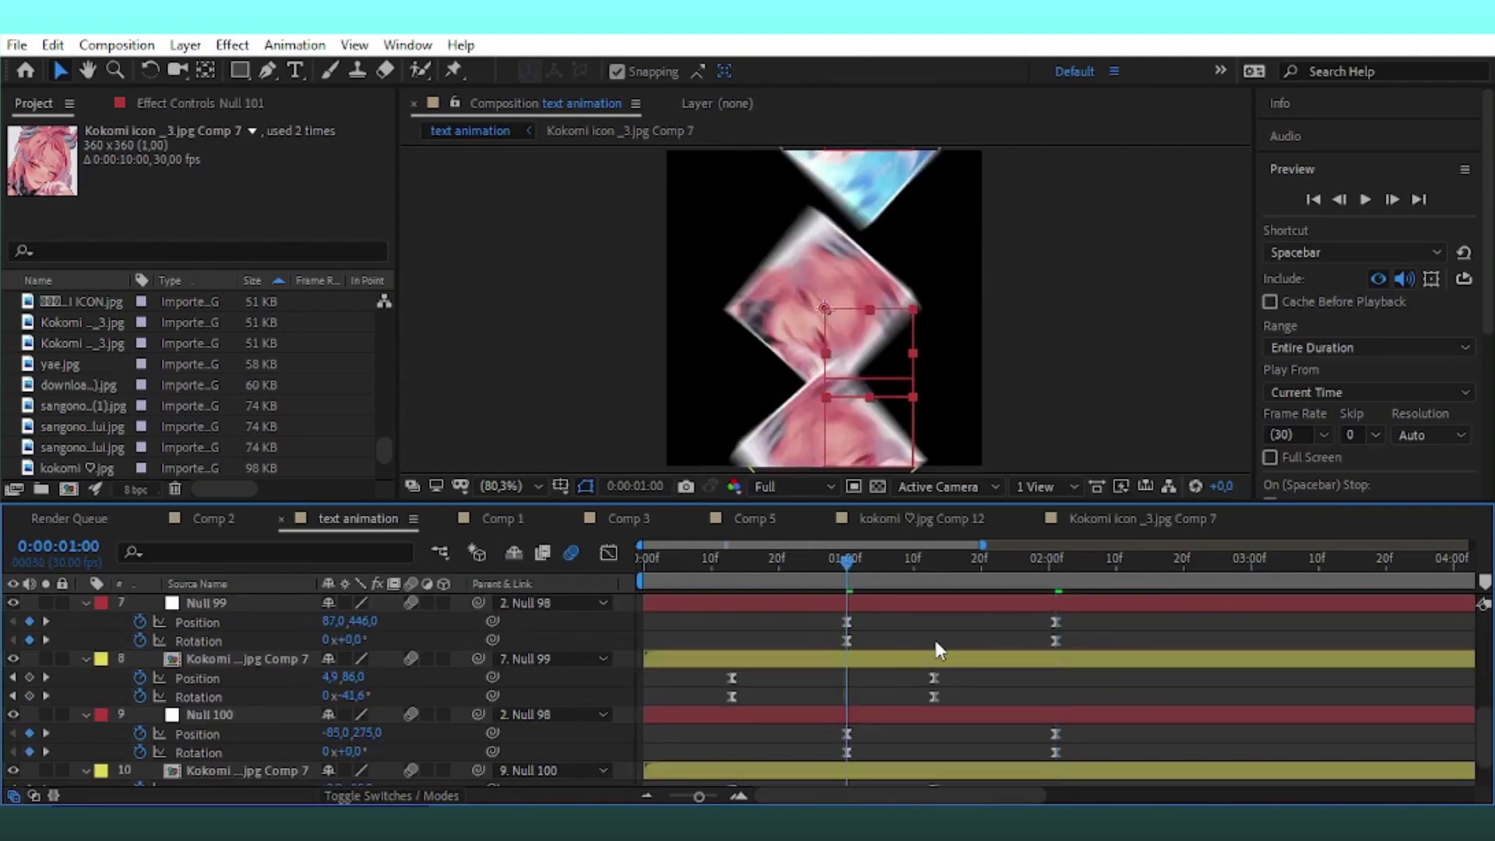
{"action": "scroll", "coordinate": [936, 640], "scroll_direction": "up", "scroll_amount": 5}
{"action": "scroll", "coordinate": [925, 634], "scroll_direction": "up", "scroll_amount": 1}
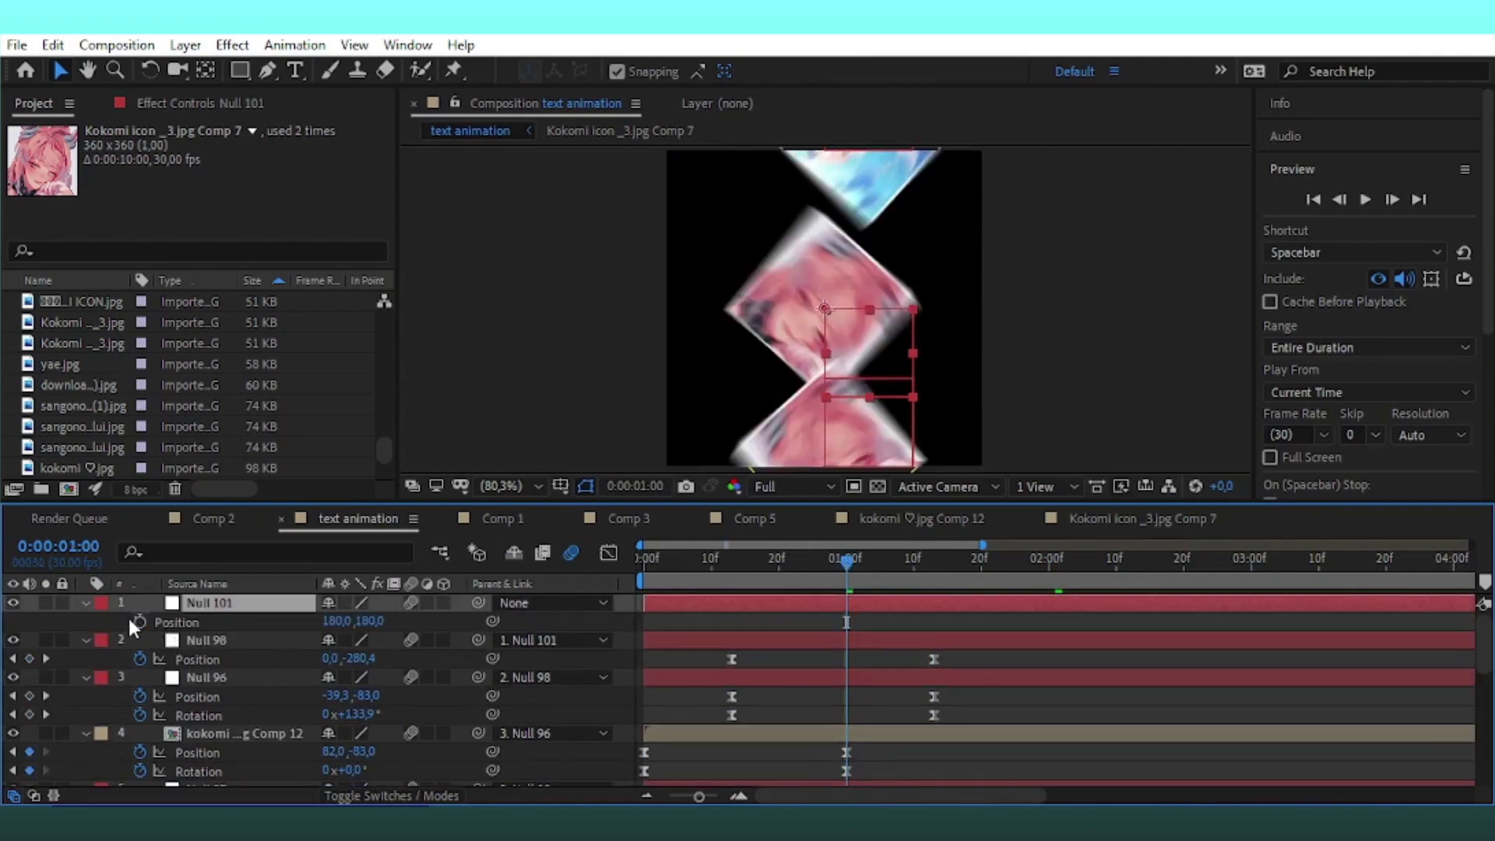
{"action": "scroll", "coordinate": [1004, 638], "scroll_direction": "down", "scroll_amount": 2}
{"action": "left_click", "coordinate": [1053, 562]}
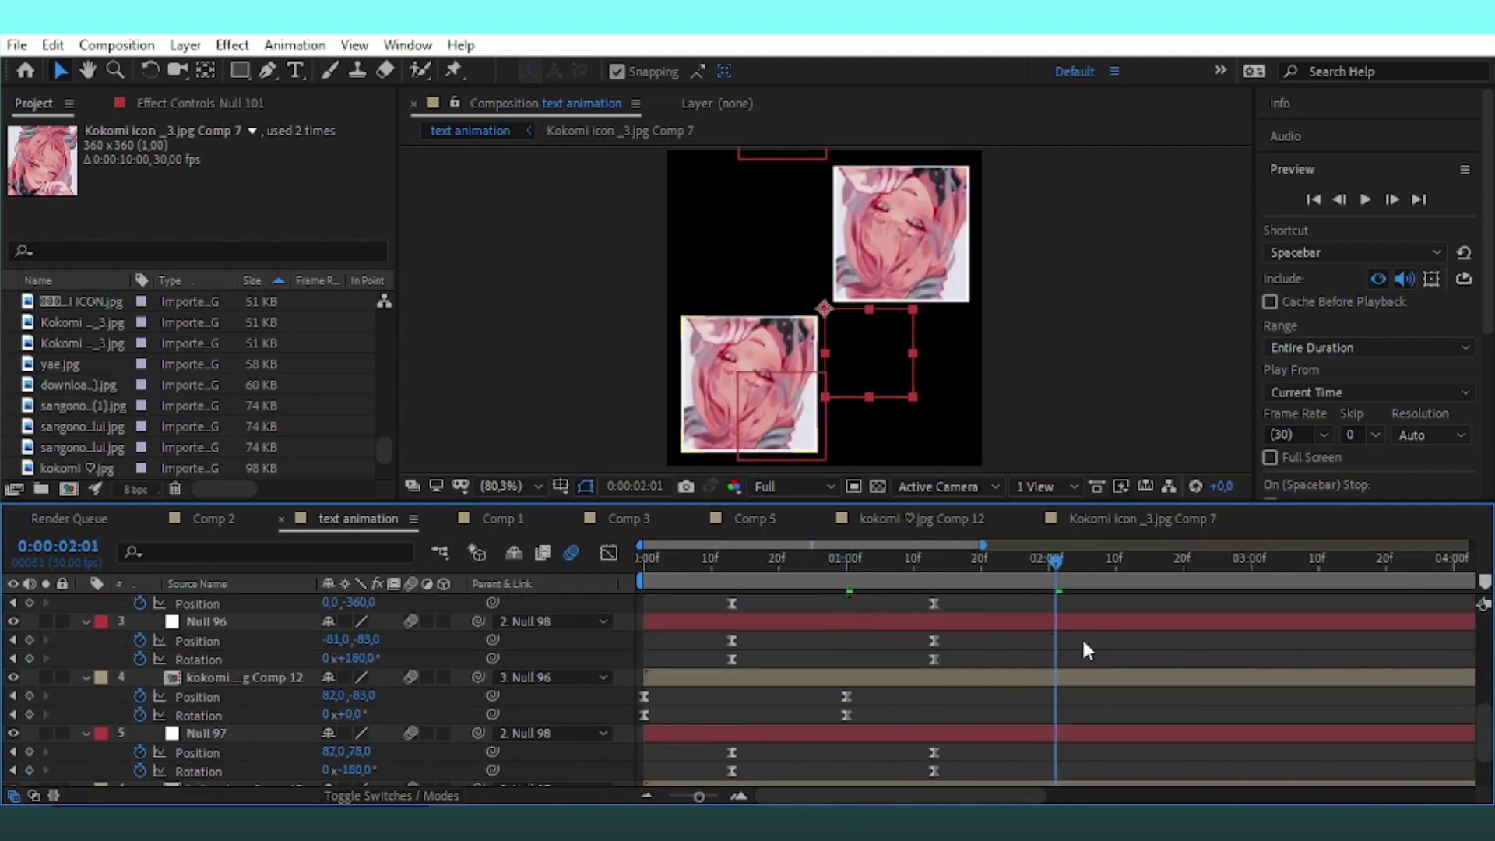
{"action": "scroll", "coordinate": [1082, 651], "scroll_direction": "up", "scroll_amount": 2}
{"action": "left_click", "coordinate": [367, 620]}
{"action": "type", "text": "360"}
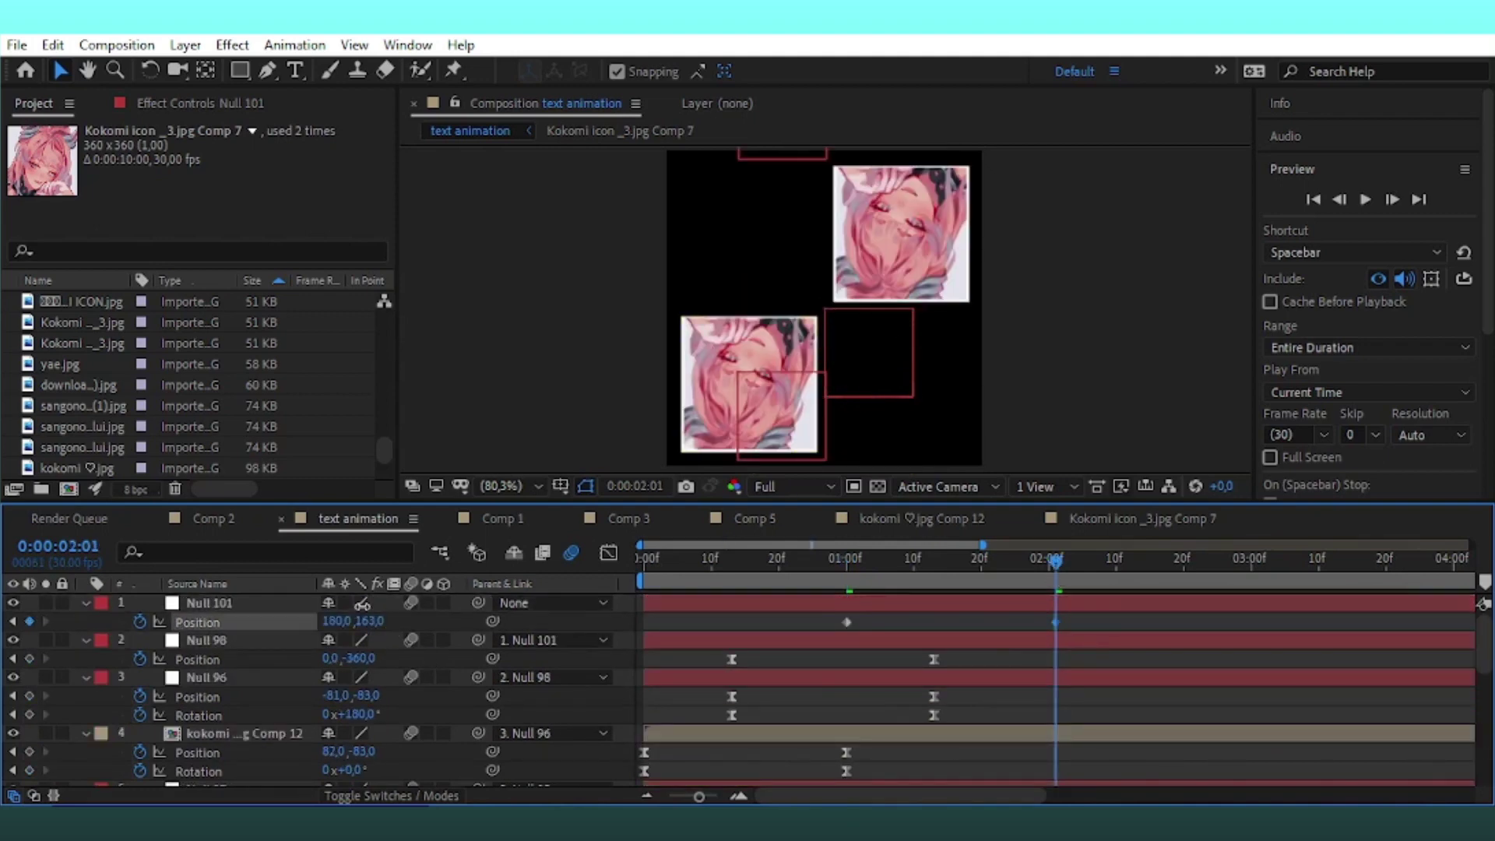
{"action": "key", "text": "Return"}
{"action": "left_click_drag", "start_coordinate": [370, 620], "coordinate": [372, 627]}
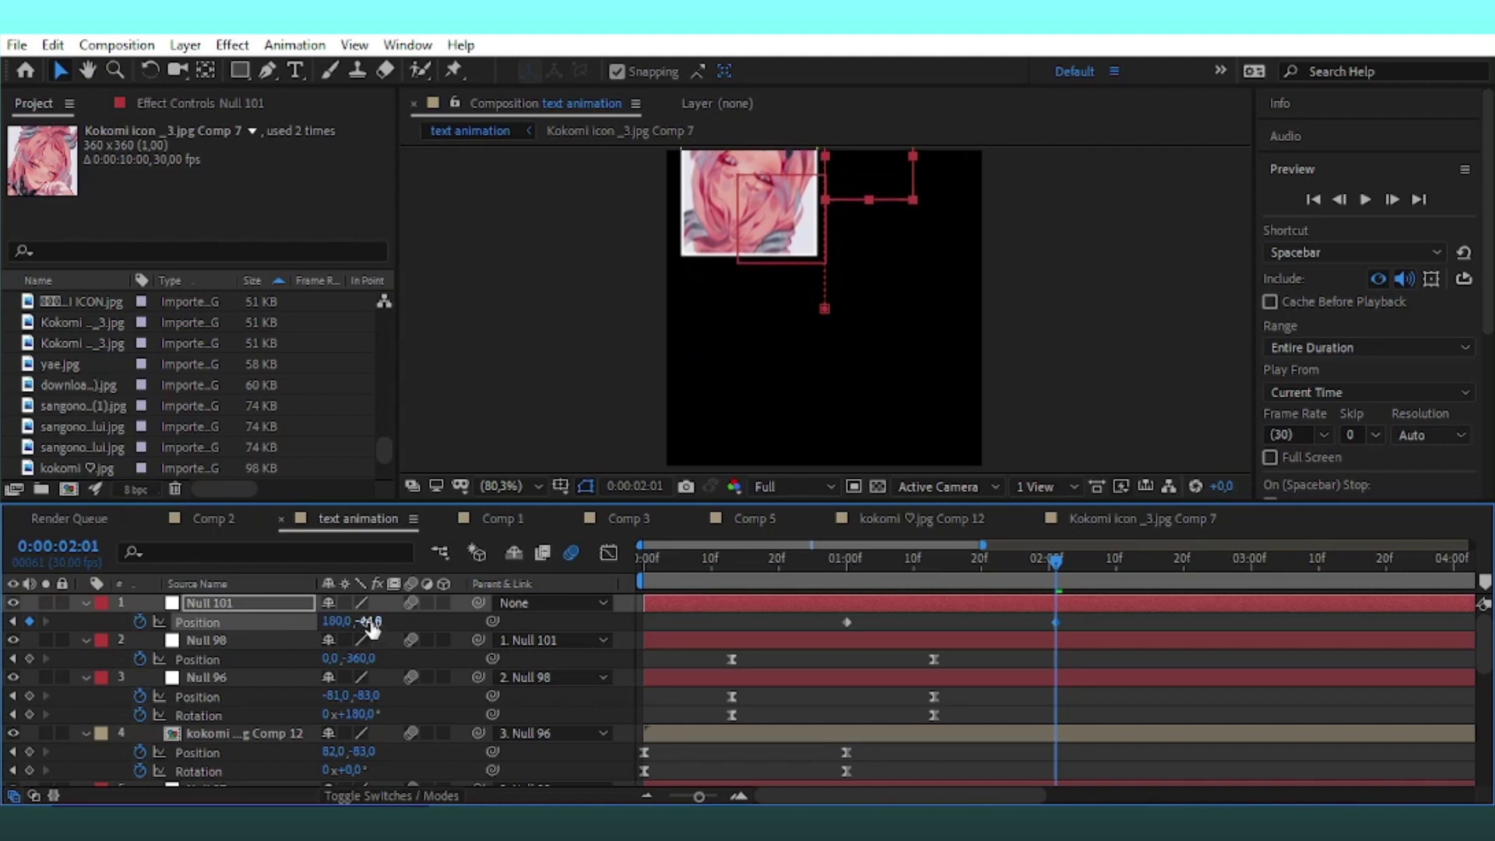
{"action": "type", "text": "0"}
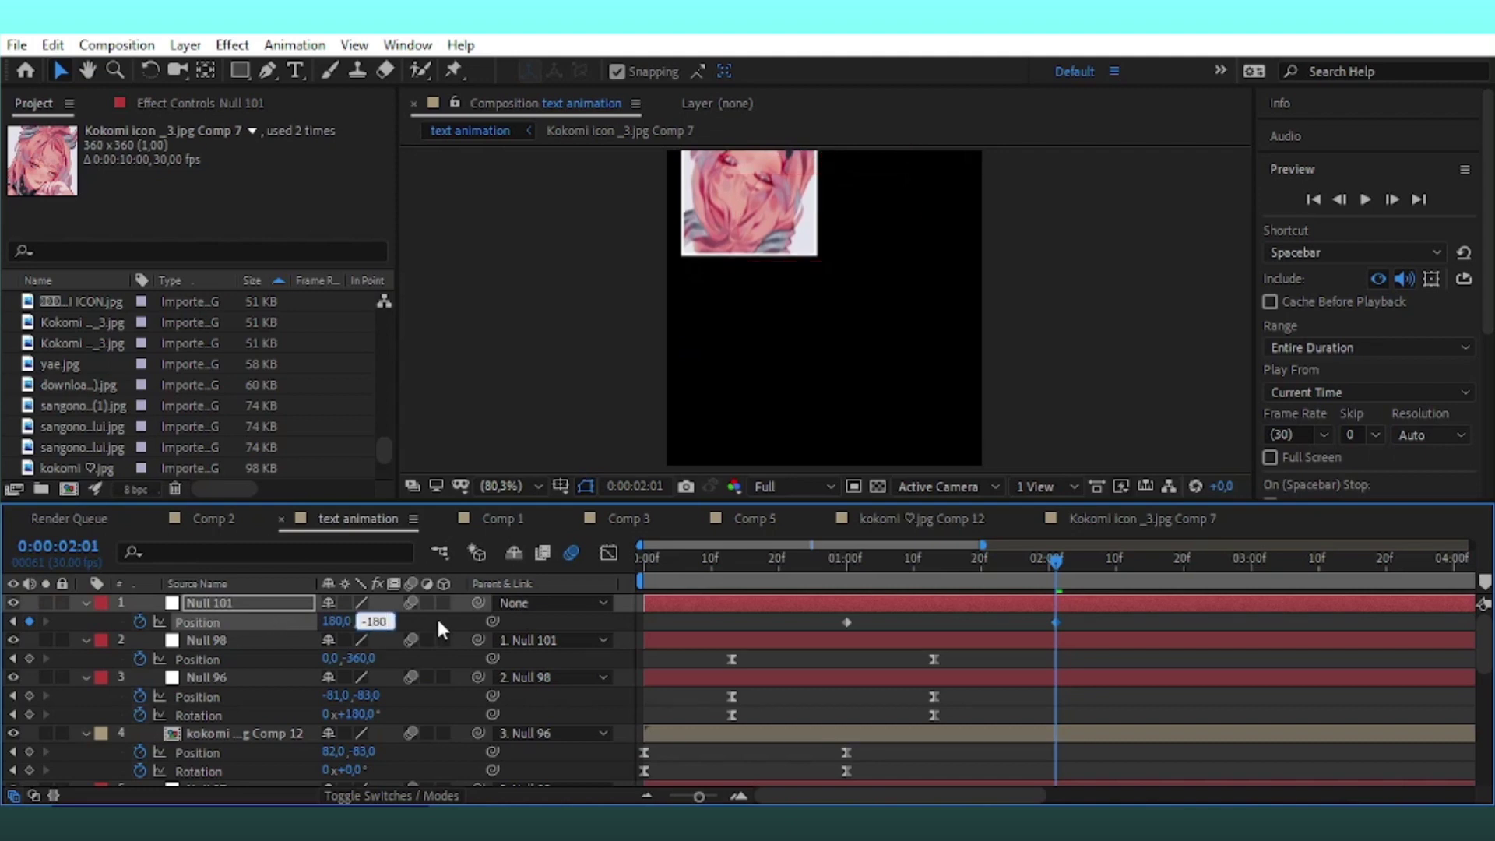
{"action": "key", "text": "Return"}
Apply Easy Ease to both Null 101 Position keyframes in the Graph Editor
{"action": "left_click_drag", "start_coordinate": [1083, 614], "coordinate": [835, 628]}
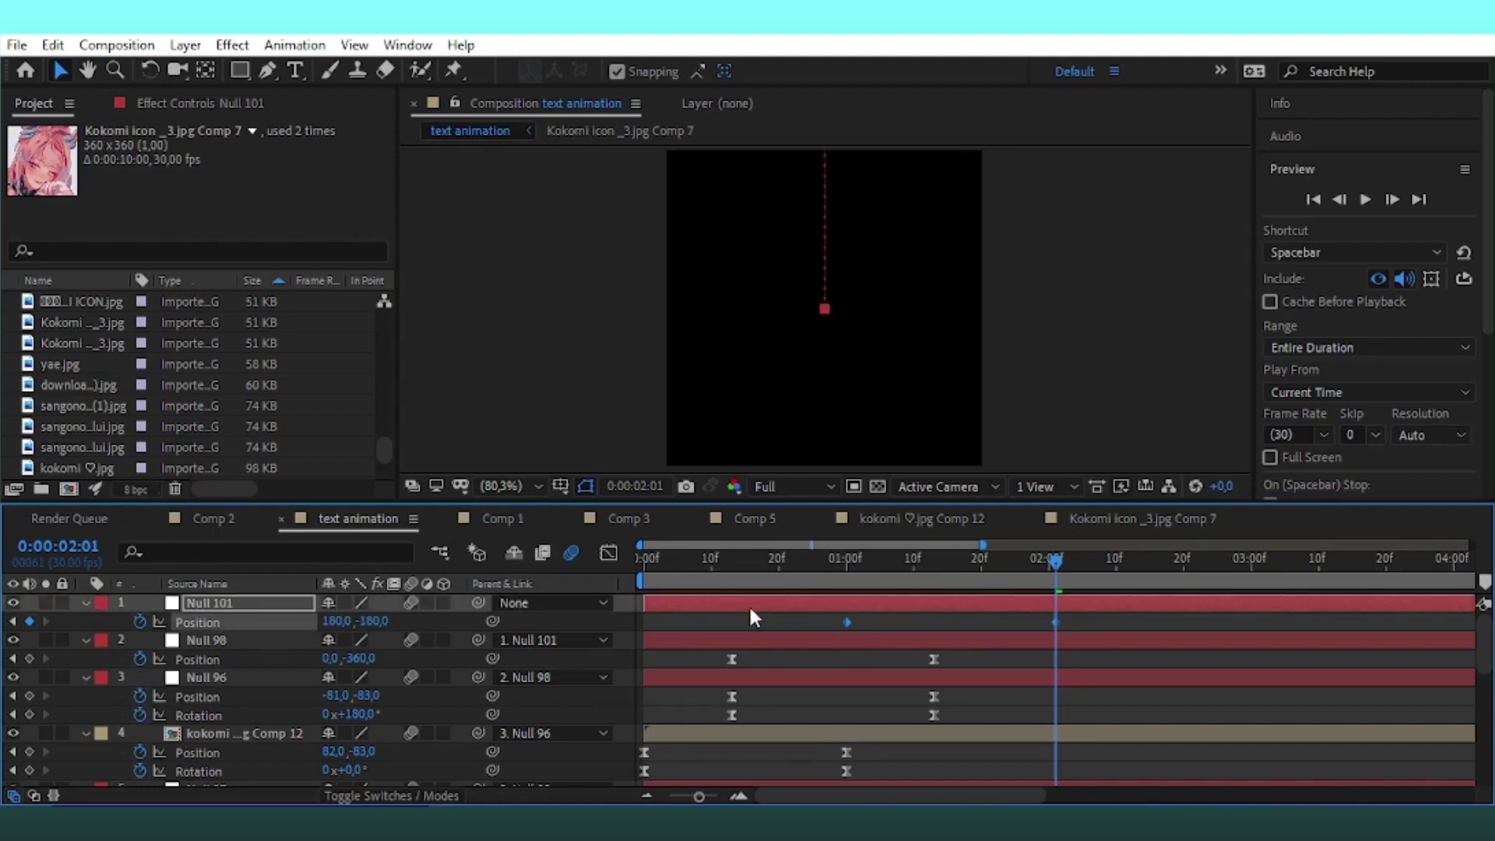
{"action": "left_click", "coordinate": [608, 552]}
{"action": "left_click_drag", "start_coordinate": [1109, 650], "coordinate": [818, 771]}
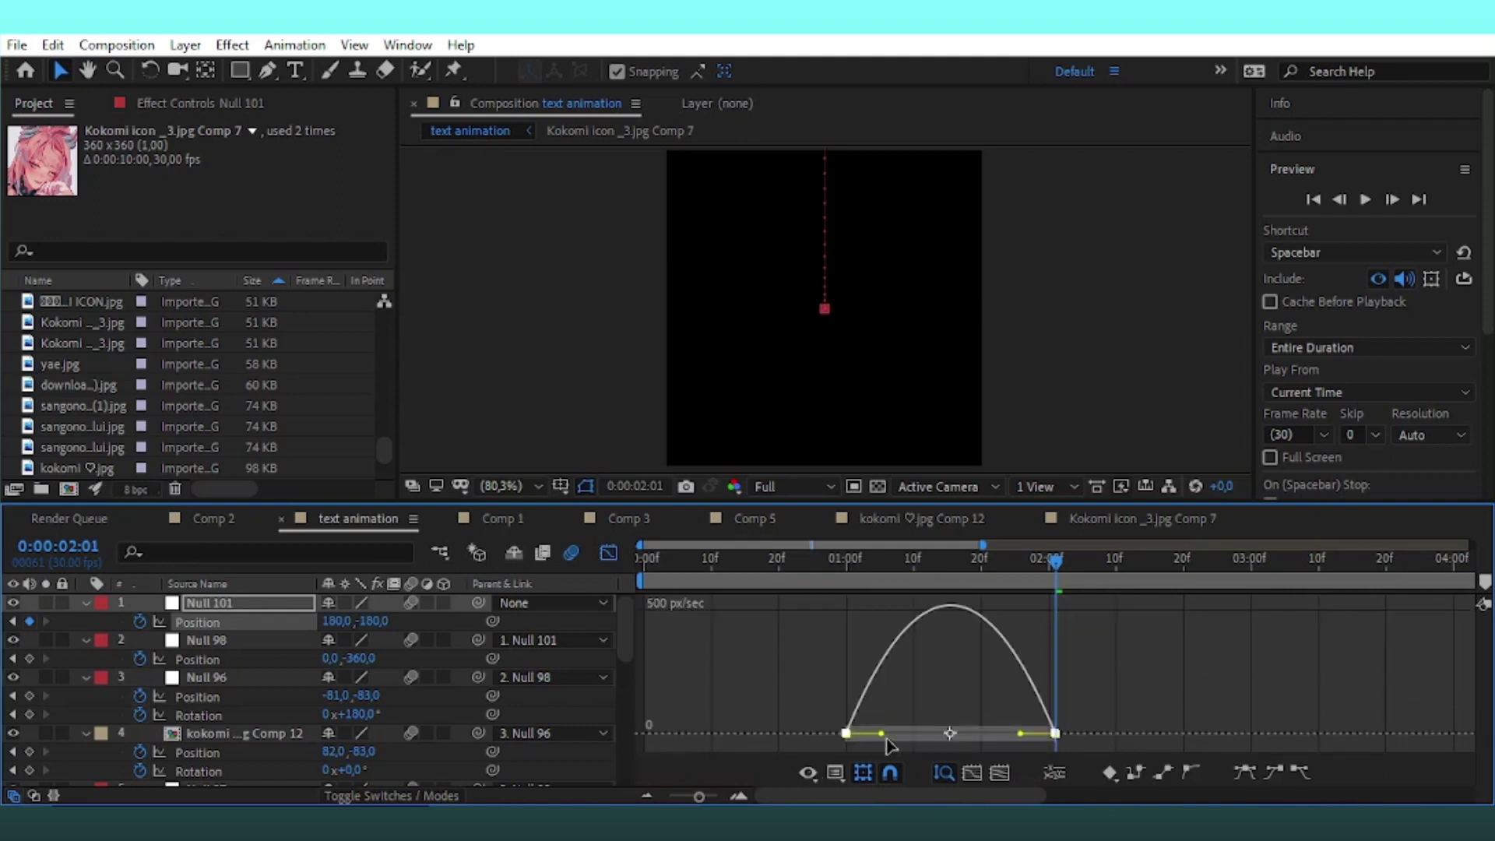
{"action": "key", "text": "F9"}
Preview the animation from the start, stop at 2:01, and save the project
{"action": "left_click", "coordinate": [646, 556]}
{"action": "left_click", "coordinate": [609, 552]}
{"action": "key", "text": "space"}
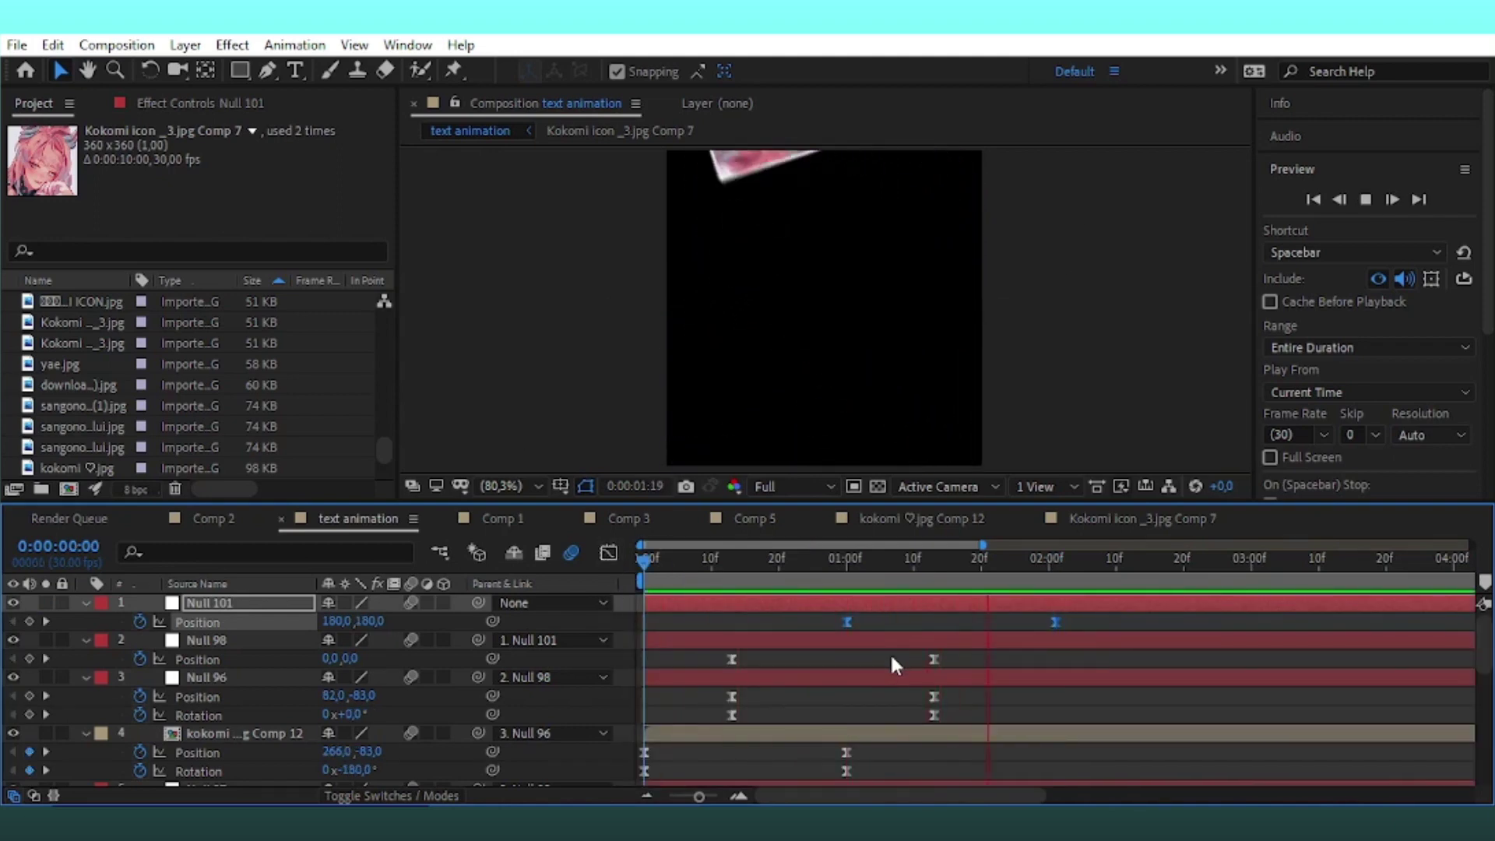
{"action": "left_click_drag", "start_coordinate": [1060, 577], "coordinate": [1052, 578]}
{"action": "key", "text": "ctrl+s"}
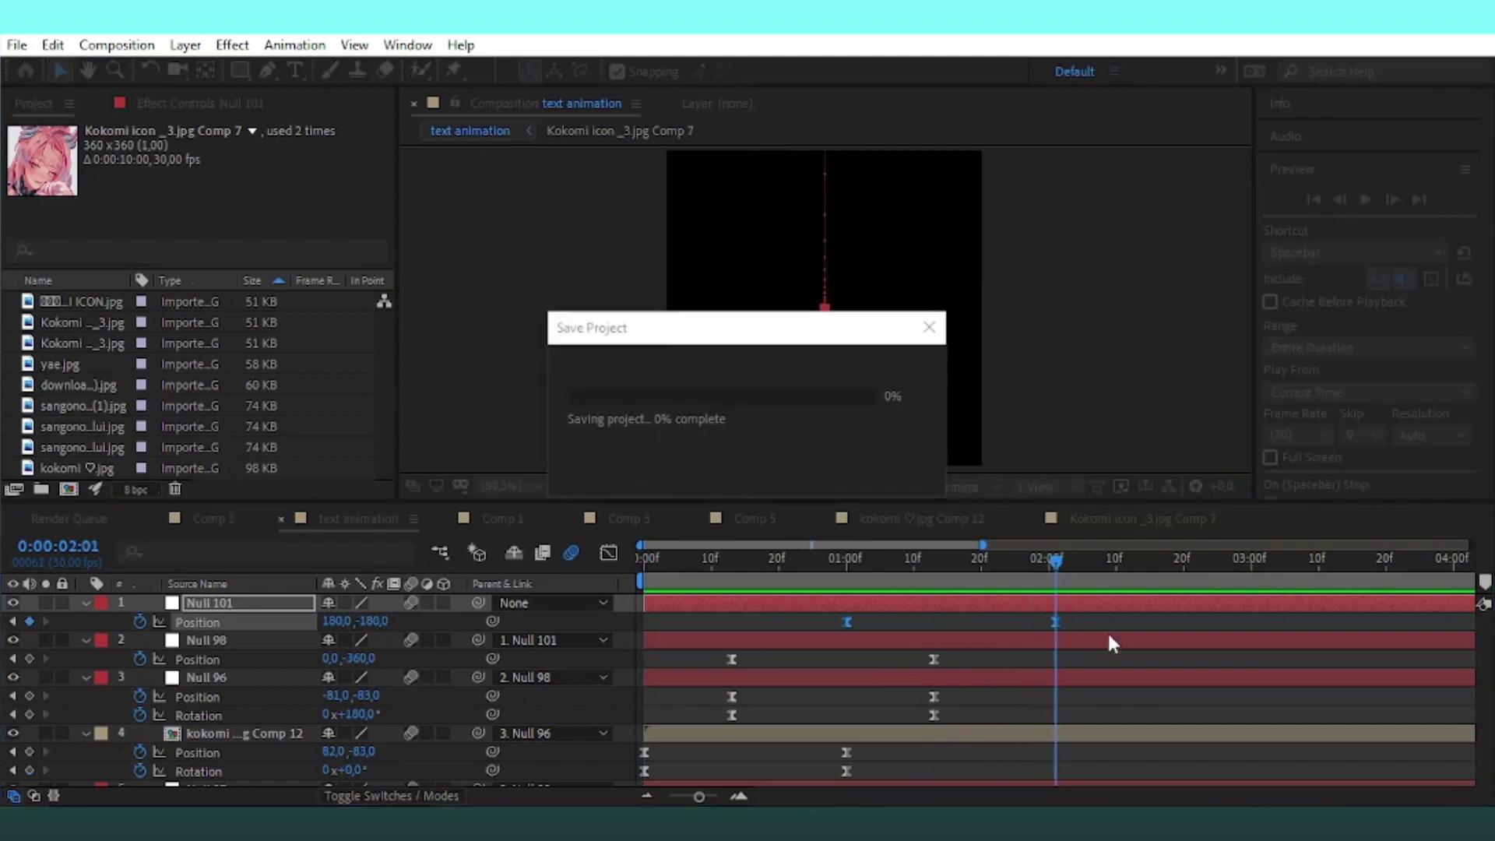
Make layer 11's KOKOMI ICON tile visible and open its precomp
{"action": "scroll", "coordinate": [389, 693], "scroll_direction": "down", "scroll_amount": 1}
{"action": "scroll", "coordinate": [389, 693], "scroll_direction": "down", "scroll_amount": 5}
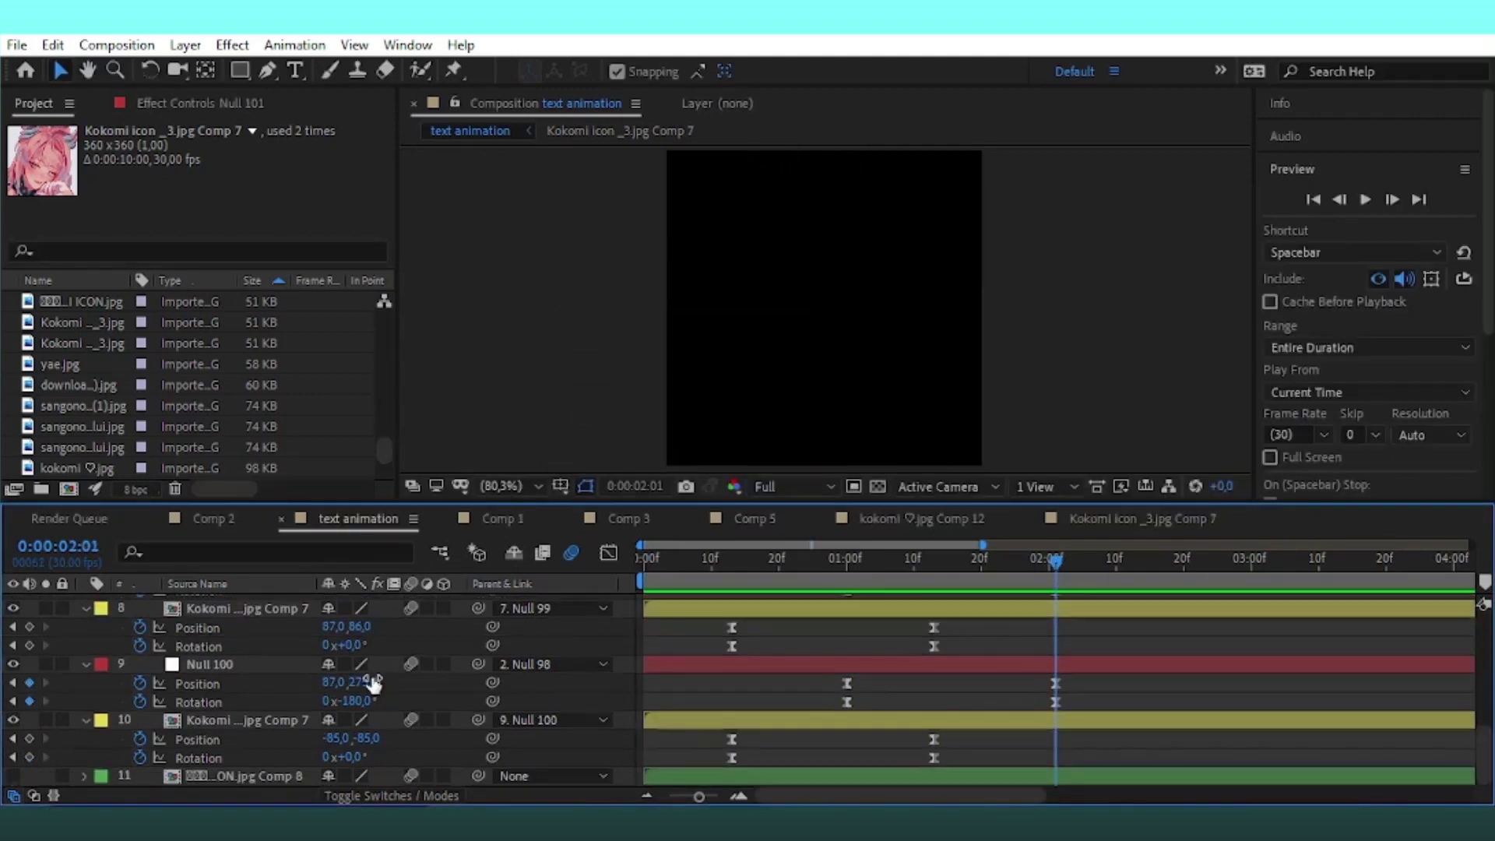
{"action": "left_click", "coordinate": [13, 775]}
{"action": "left_click", "coordinate": [238, 775]}
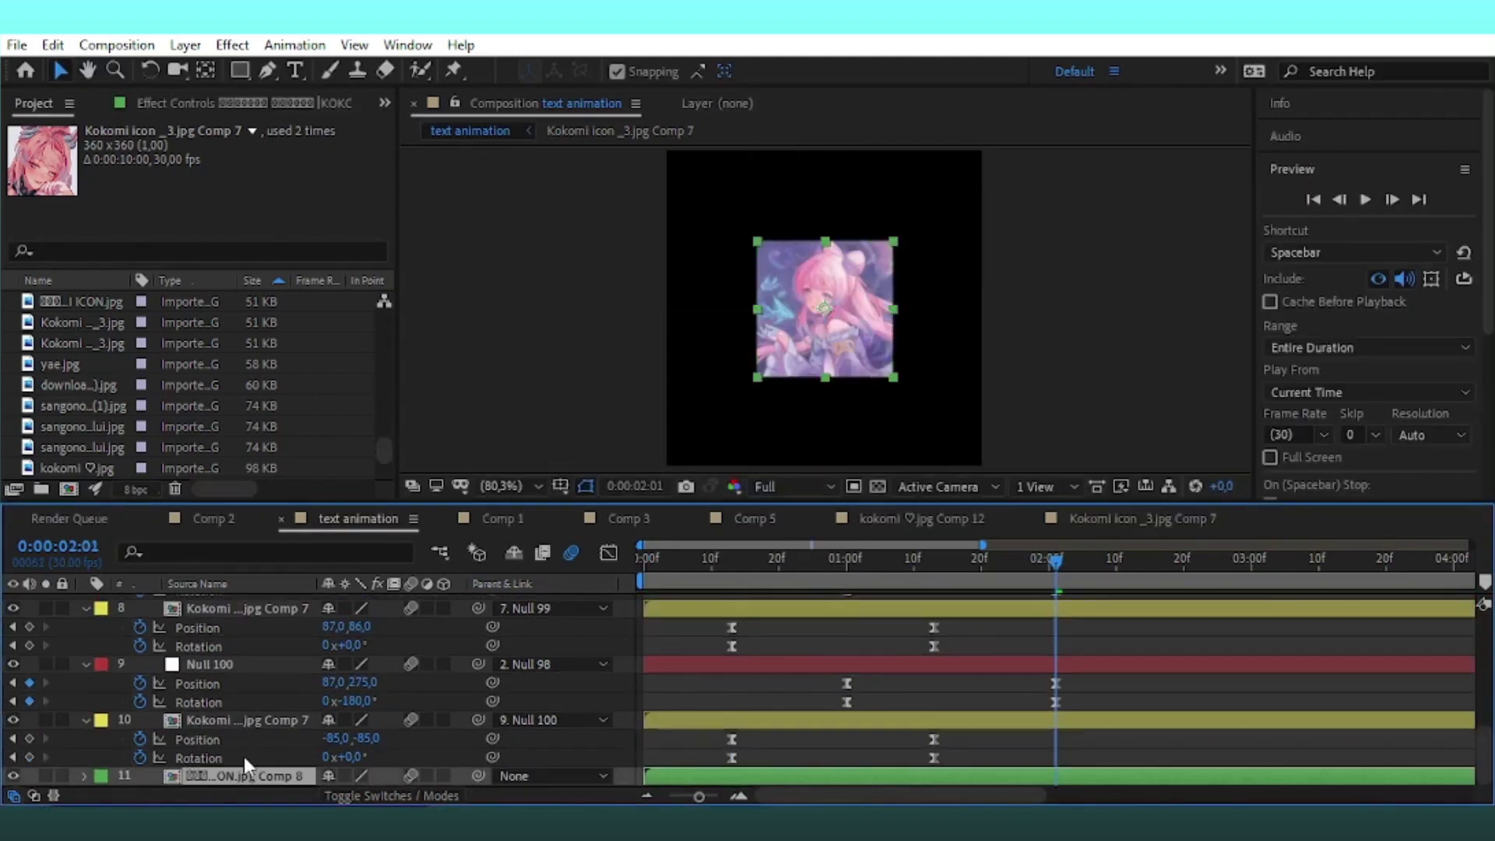
{"action": "double_click", "coordinate": [846, 776]}
Add a white solid with a subtracted rectangle mask to give the tile a white border, then save
{"action": "key", "text": "ctrl+y"}
{"action": "key", "text": "Return"}
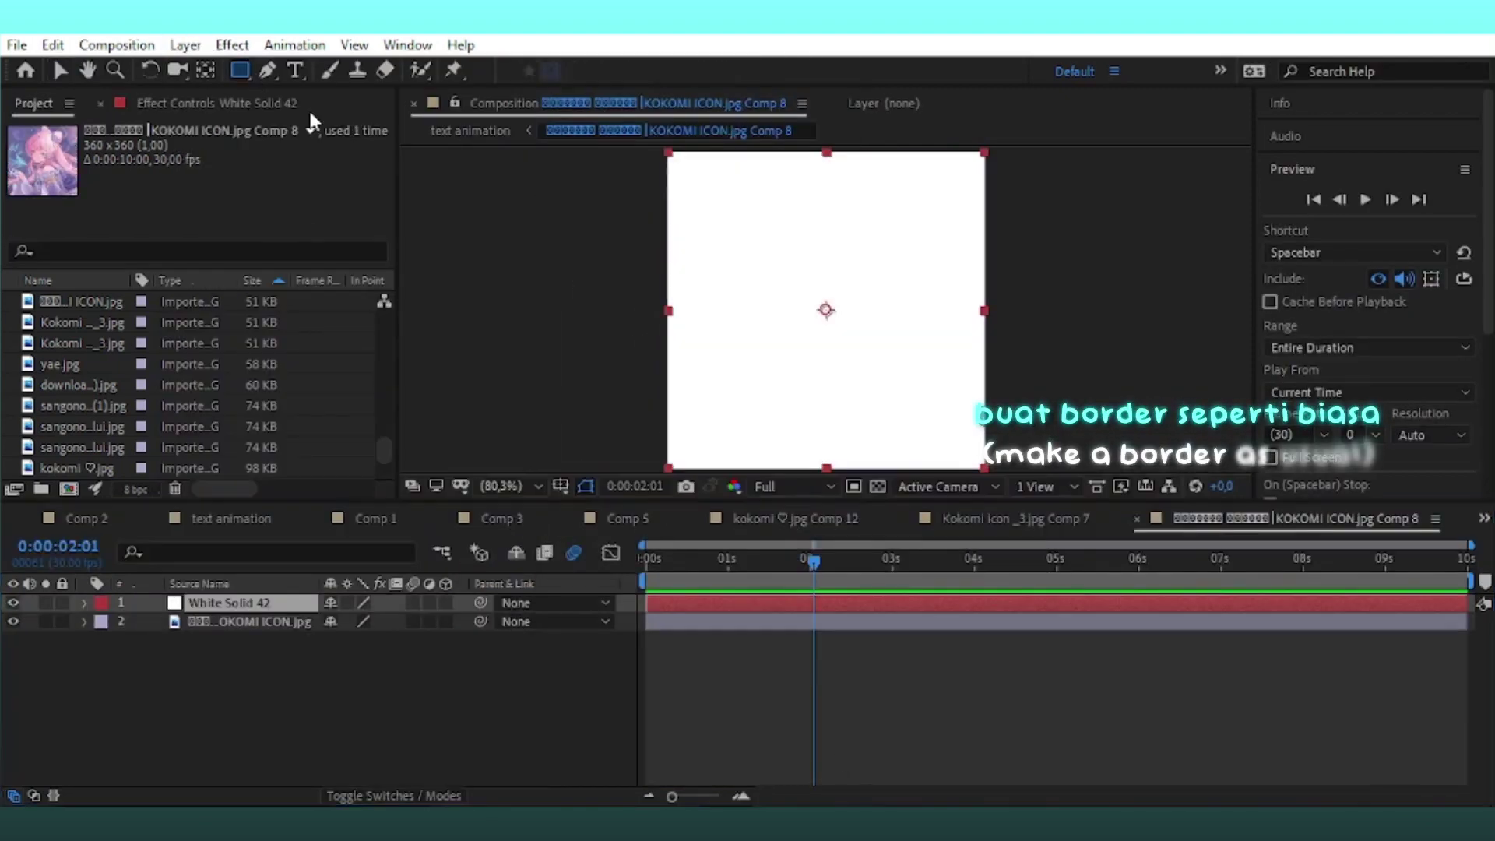
{"action": "left_click_drag", "start_coordinate": [674, 158], "coordinate": [980, 461]}
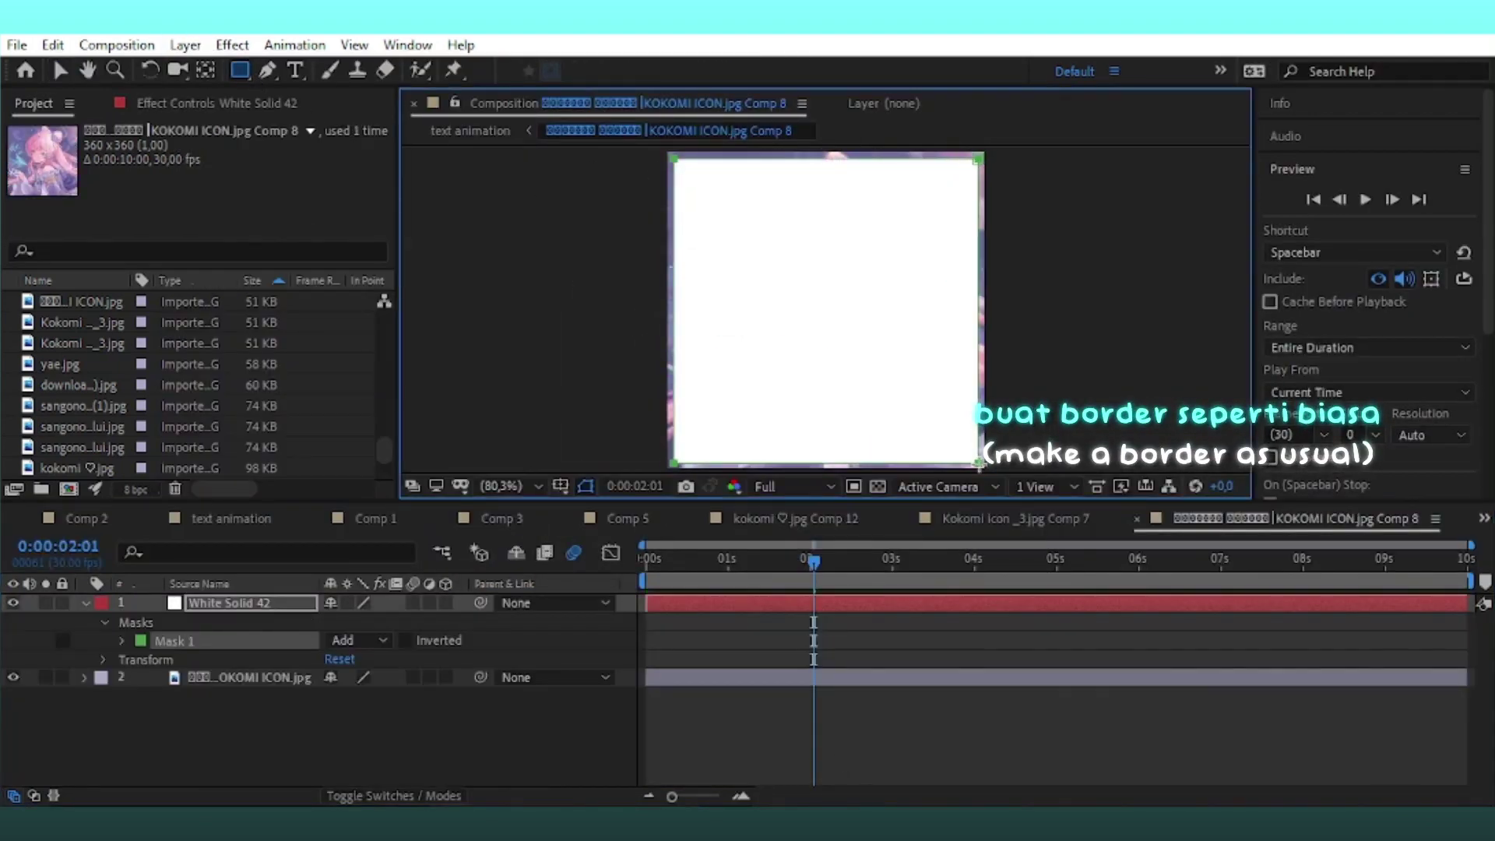
{"action": "left_click", "coordinate": [343, 640]}
{"action": "left_click", "coordinate": [373, 517]}
{"action": "key", "text": "v"}
{"action": "left_click", "coordinate": [228, 519]}
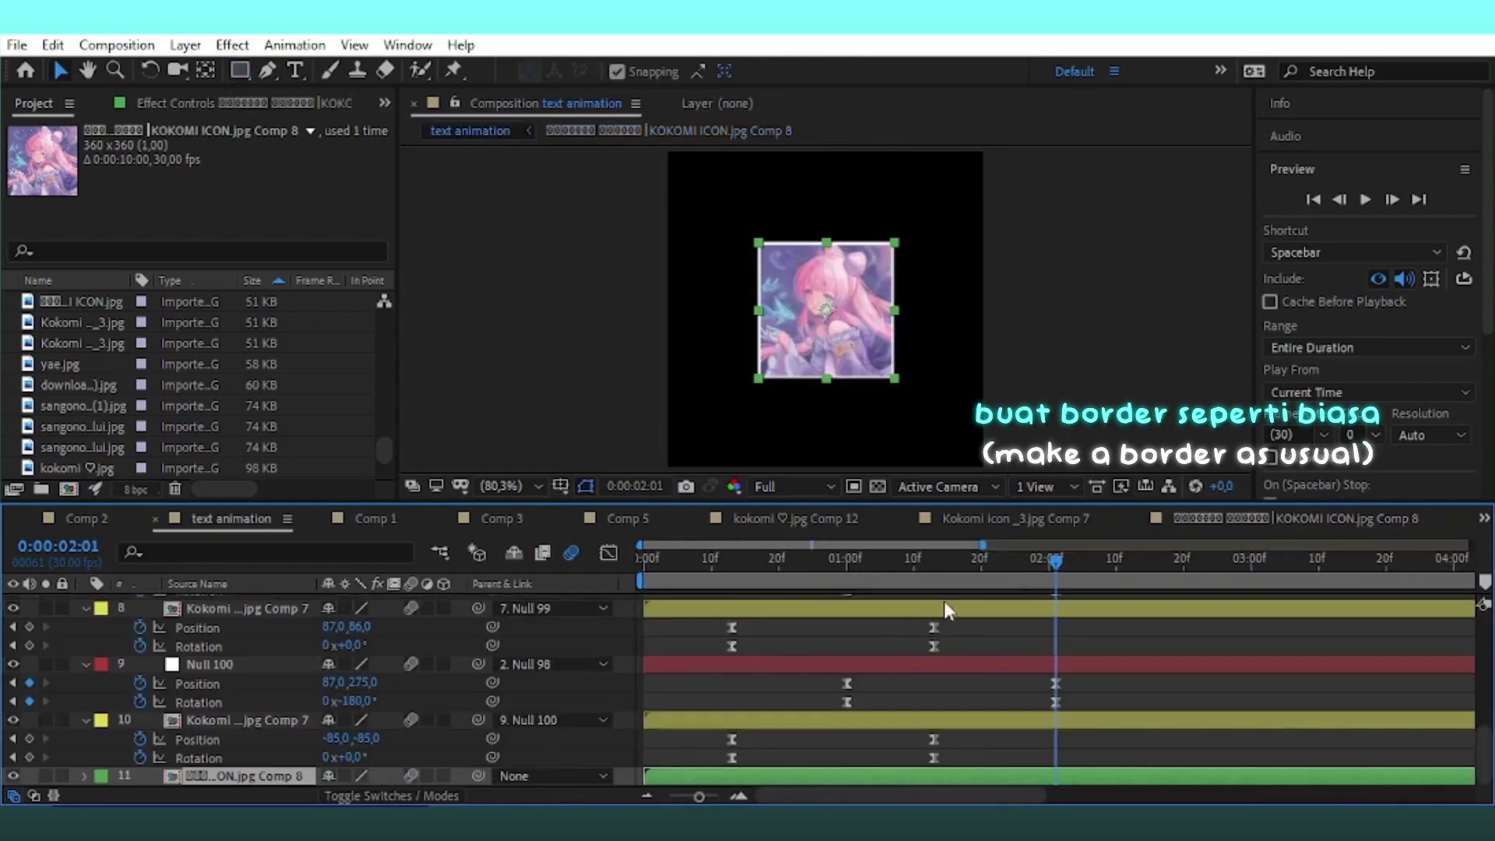
{"action": "key", "text": "ctrl+s"}
Position the bordered tiles, placing one in the lower left at 95,266
{"action": "key", "text": "p"}
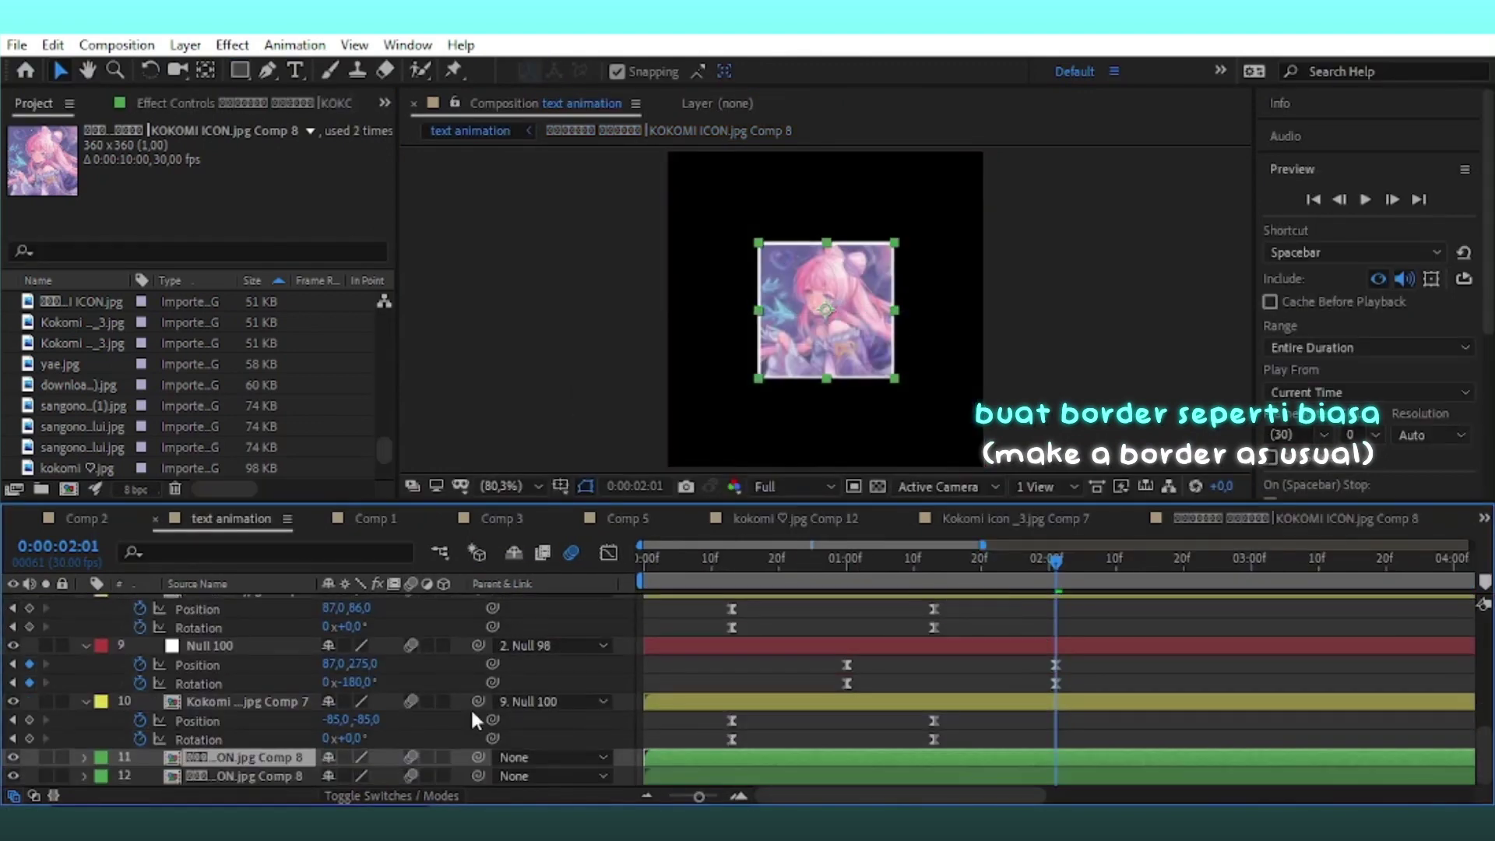
{"action": "left_click_drag", "start_coordinate": [334, 775], "coordinate": [468, 786]}
{"action": "scroll", "coordinate": [467, 701], "scroll_direction": "down", "scroll_amount": 1}
{"action": "left_click_drag", "start_coordinate": [826, 393], "coordinate": [751, 386]}
Nudge the other tile to the upper right, save, and add Null 102
{"action": "left_click_drag", "start_coordinate": [906, 236], "coordinate": [898, 242]}
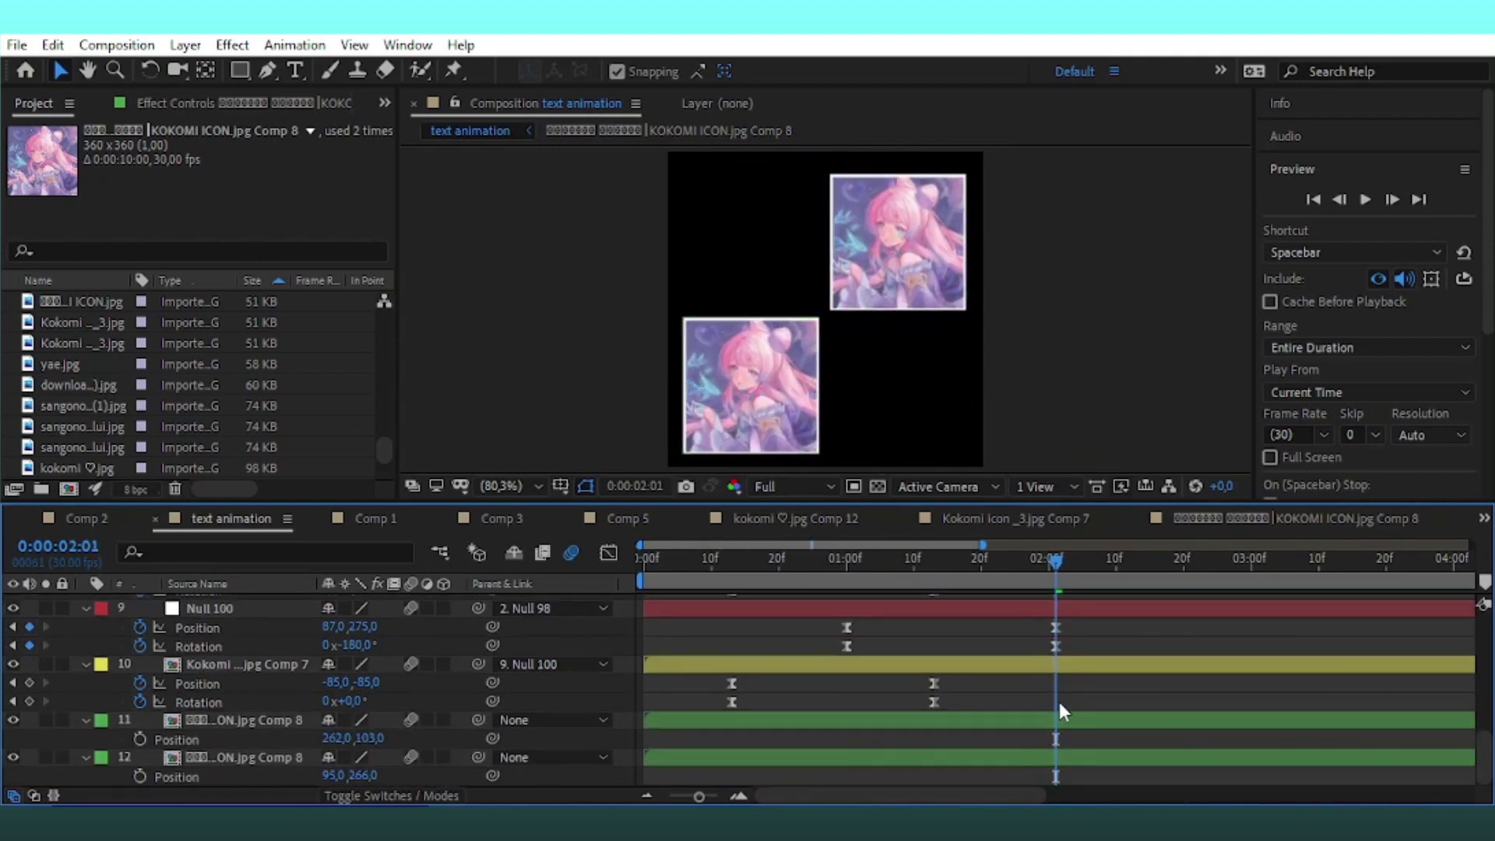
{"action": "key", "text": "ctrl+s"}
{"action": "left_click", "coordinate": [1037, 721]}
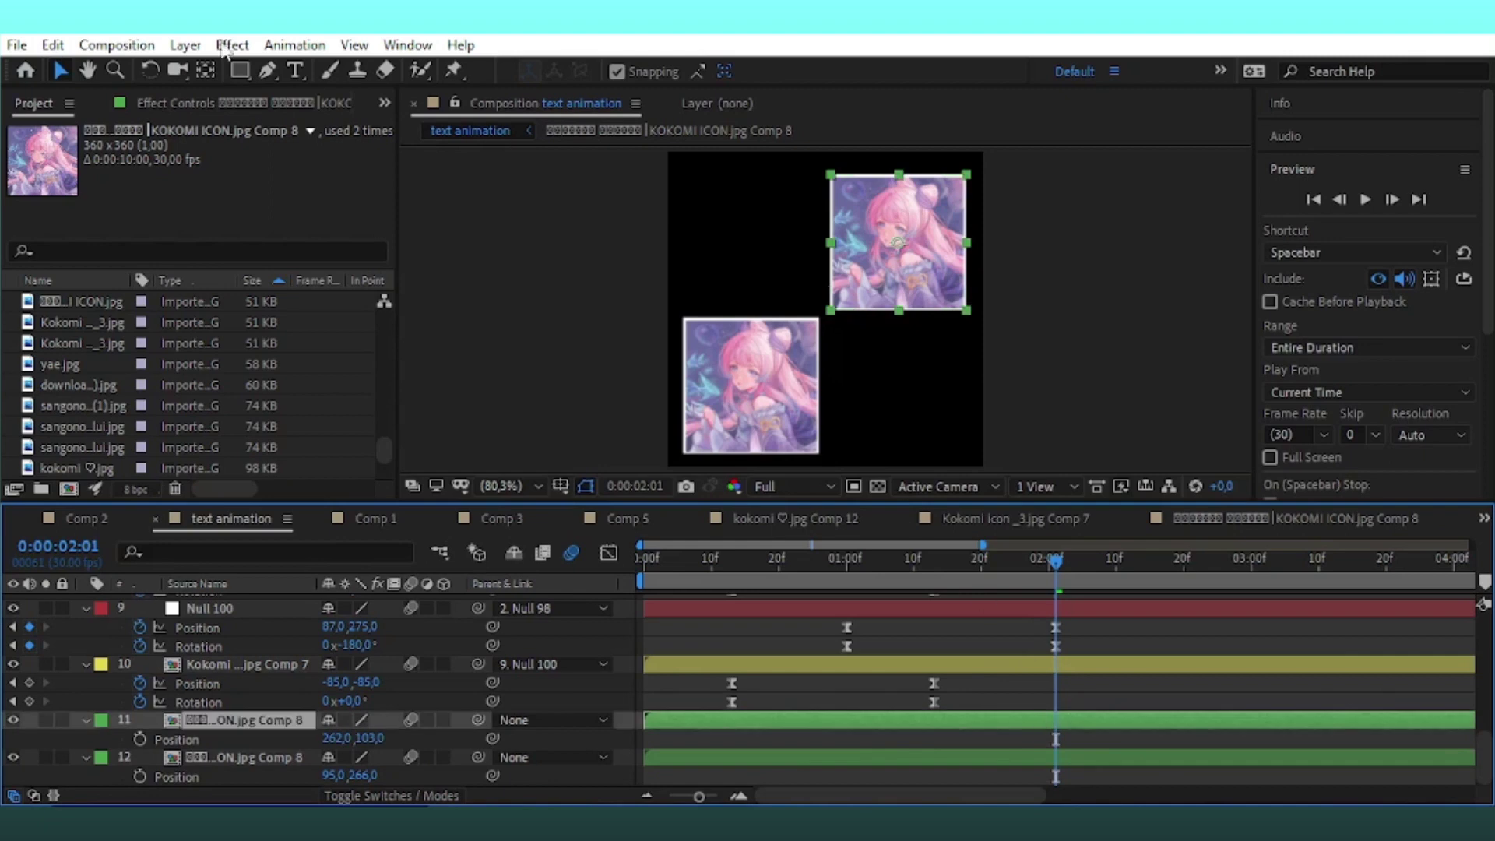
{"action": "left_click", "coordinate": [186, 45]}
{"action": "mouse_move", "coordinate": [195, 70]}
{"action": "left_click", "coordinate": [561, 160]}
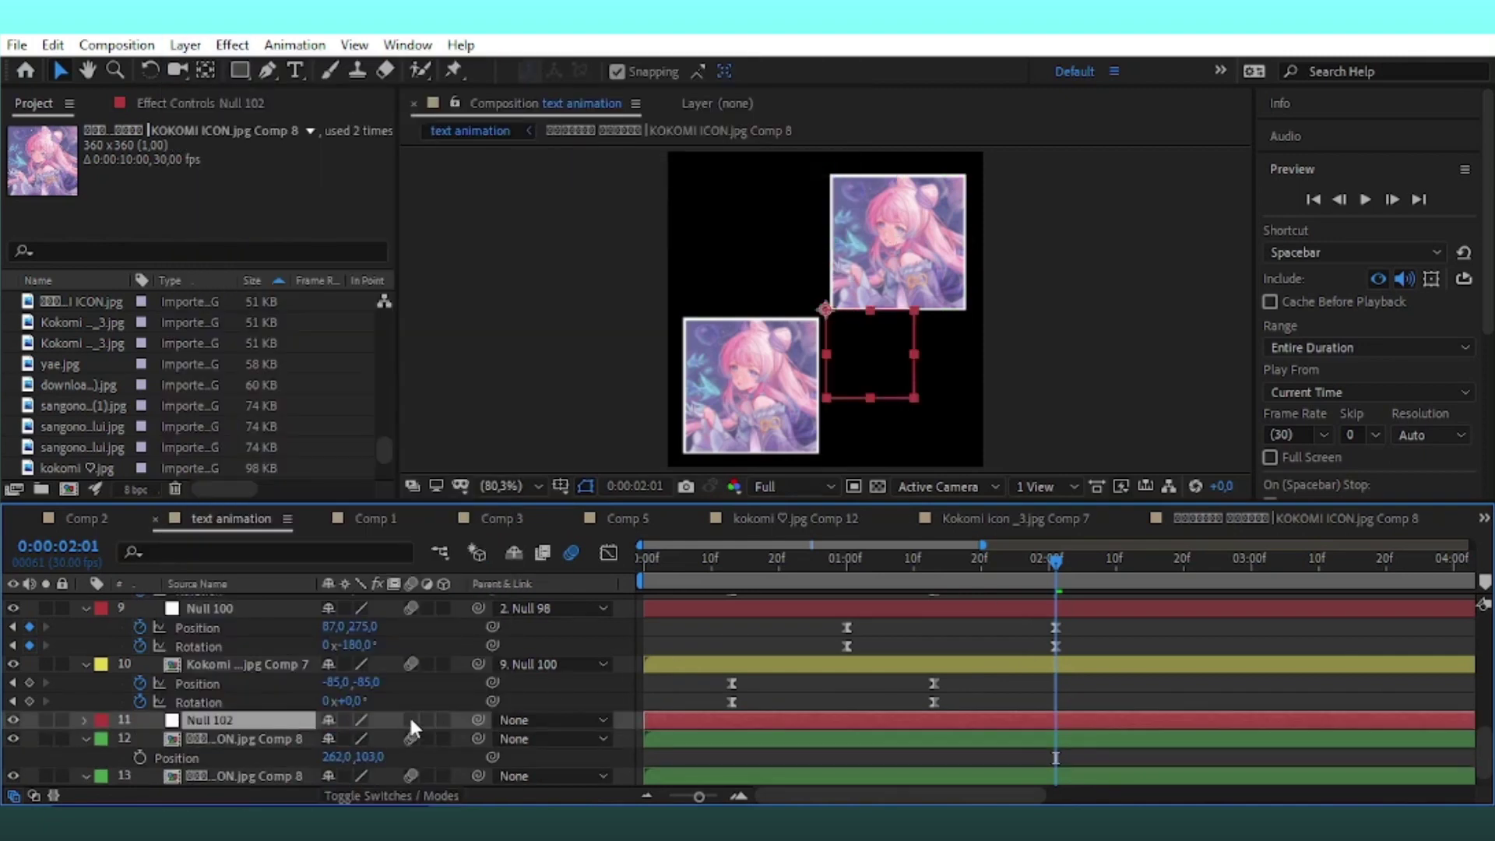
Set Null 102's anchor point and parent the upper-right tile to it
{"action": "scroll", "coordinate": [414, 713], "scroll_direction": "down", "scroll_amount": 1}
{"action": "left_click_drag", "start_coordinate": [477, 720], "coordinate": [233, 701]}
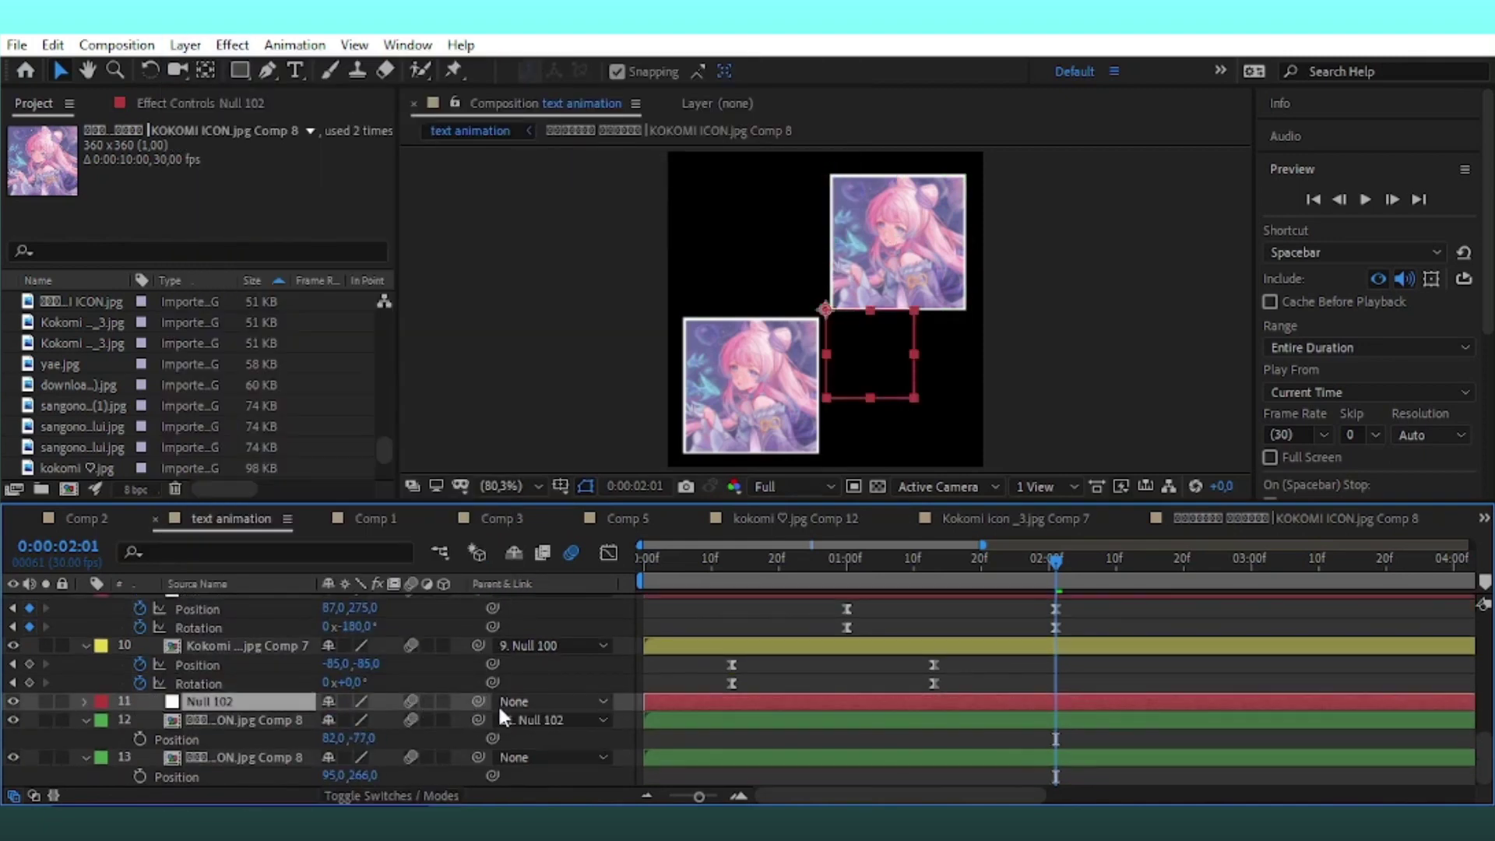
{"action": "left_click", "coordinate": [526, 720]}
{"action": "left_click", "coordinate": [600, 375]}
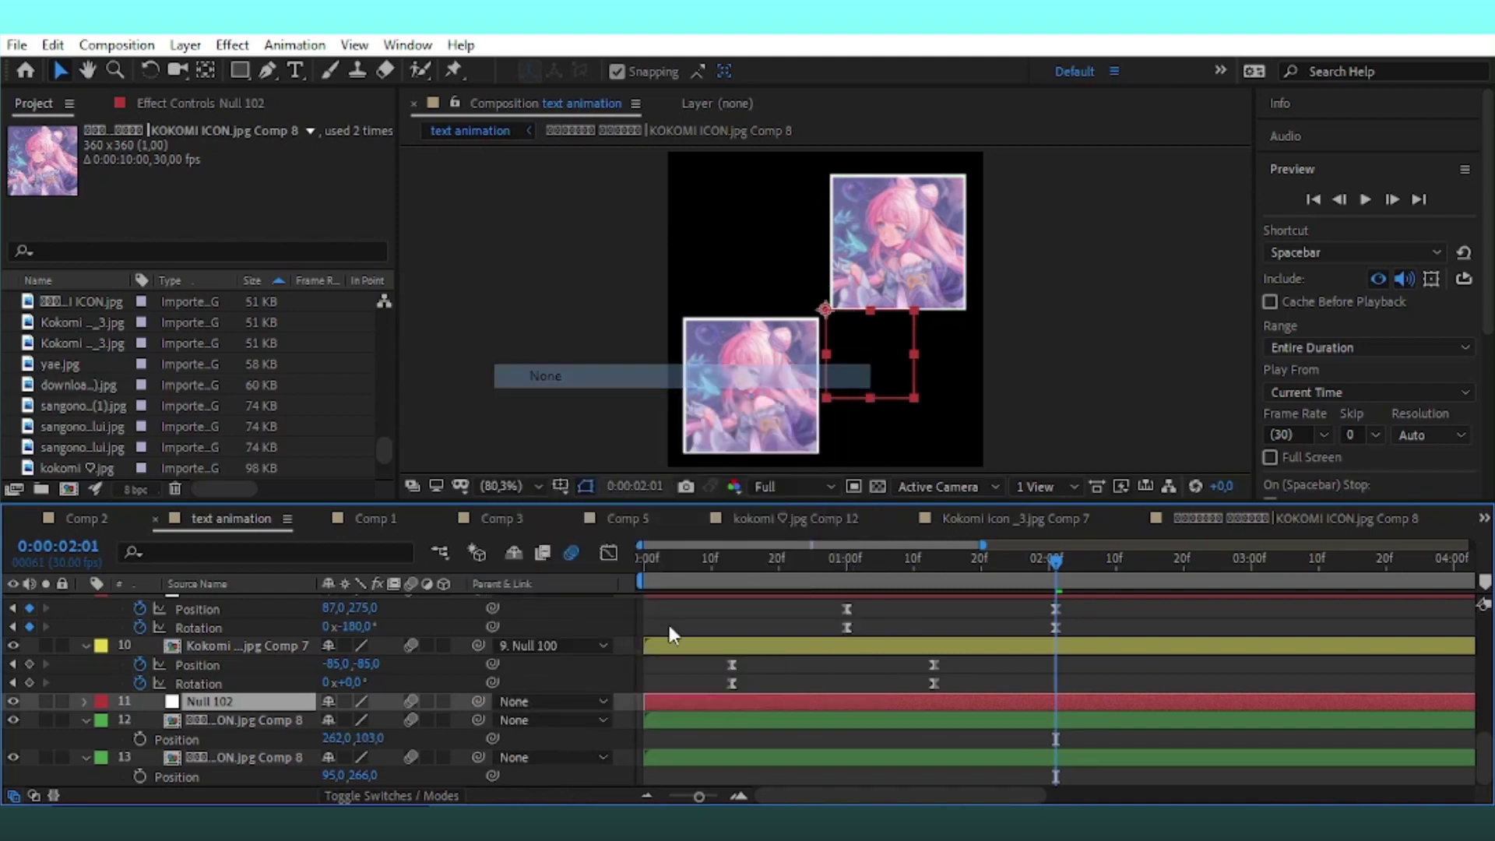
{"action": "left_click", "coordinate": [205, 70]}
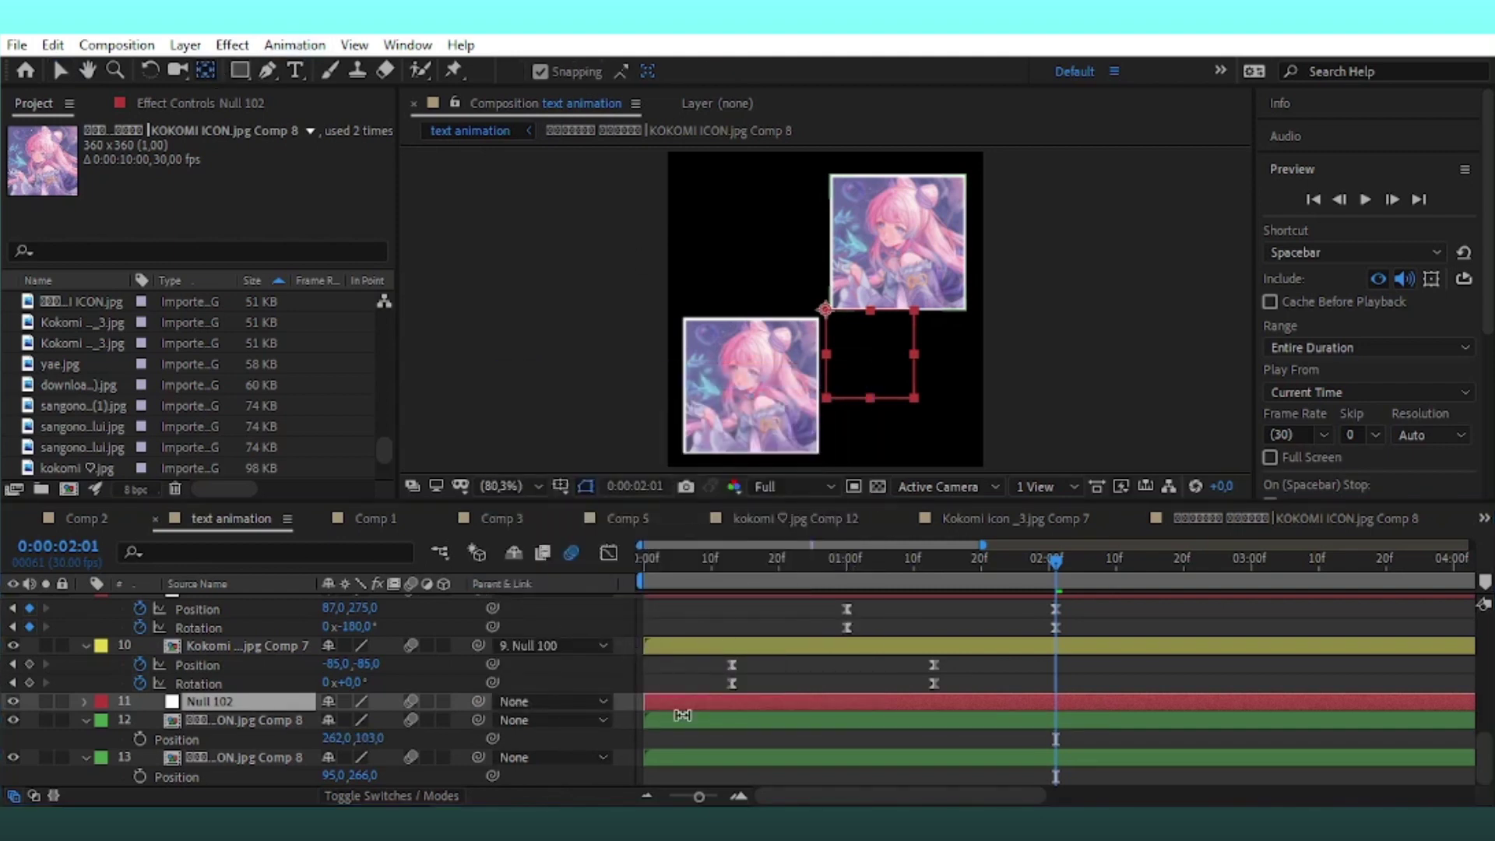
{"action": "left_click", "coordinate": [682, 715]}
{"action": "left_click", "coordinate": [691, 698]}
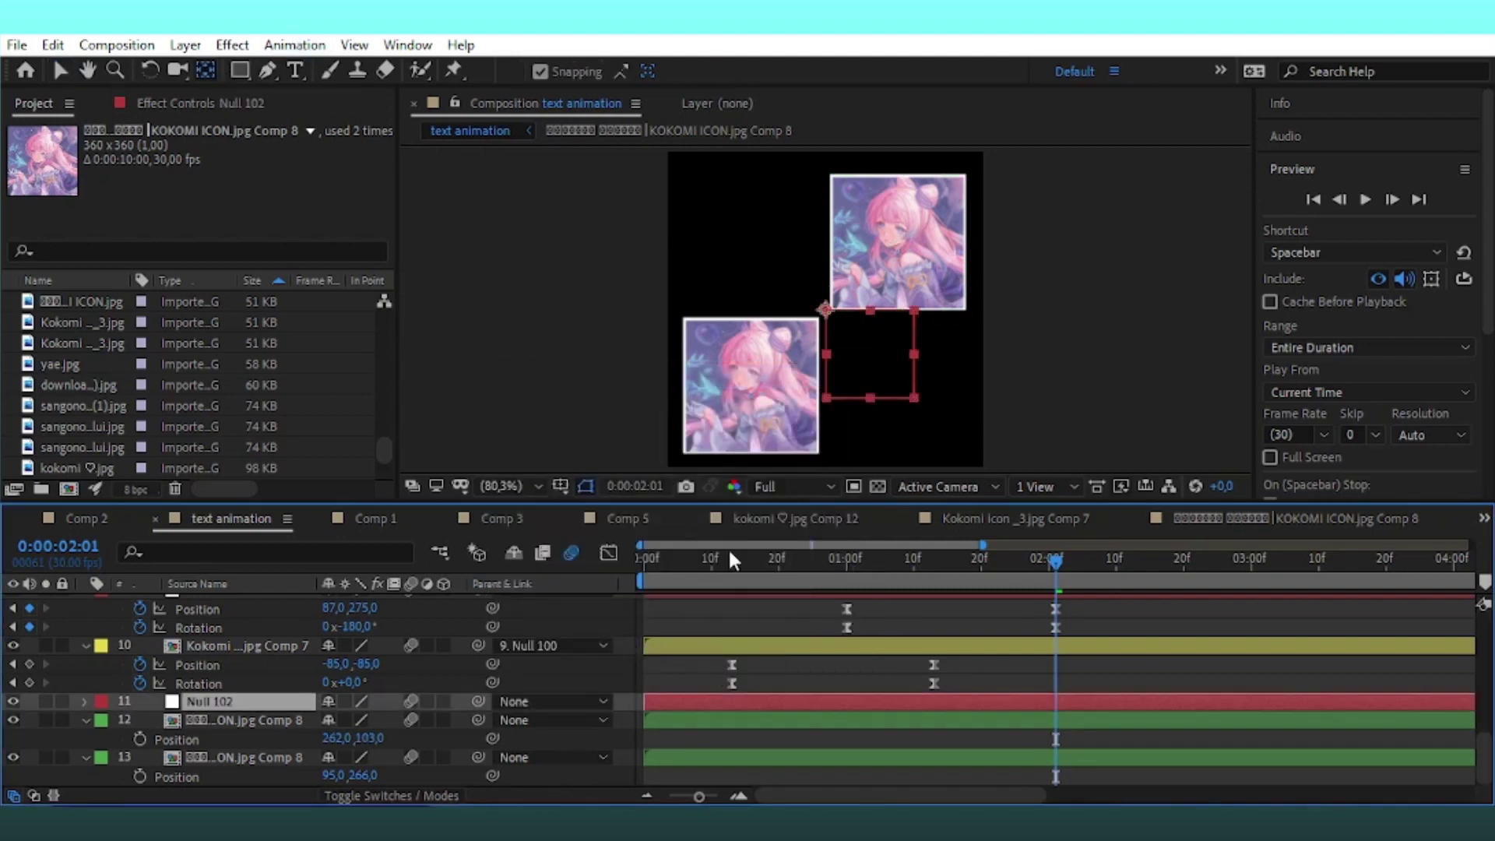
{"action": "left_click", "coordinate": [827, 280]}
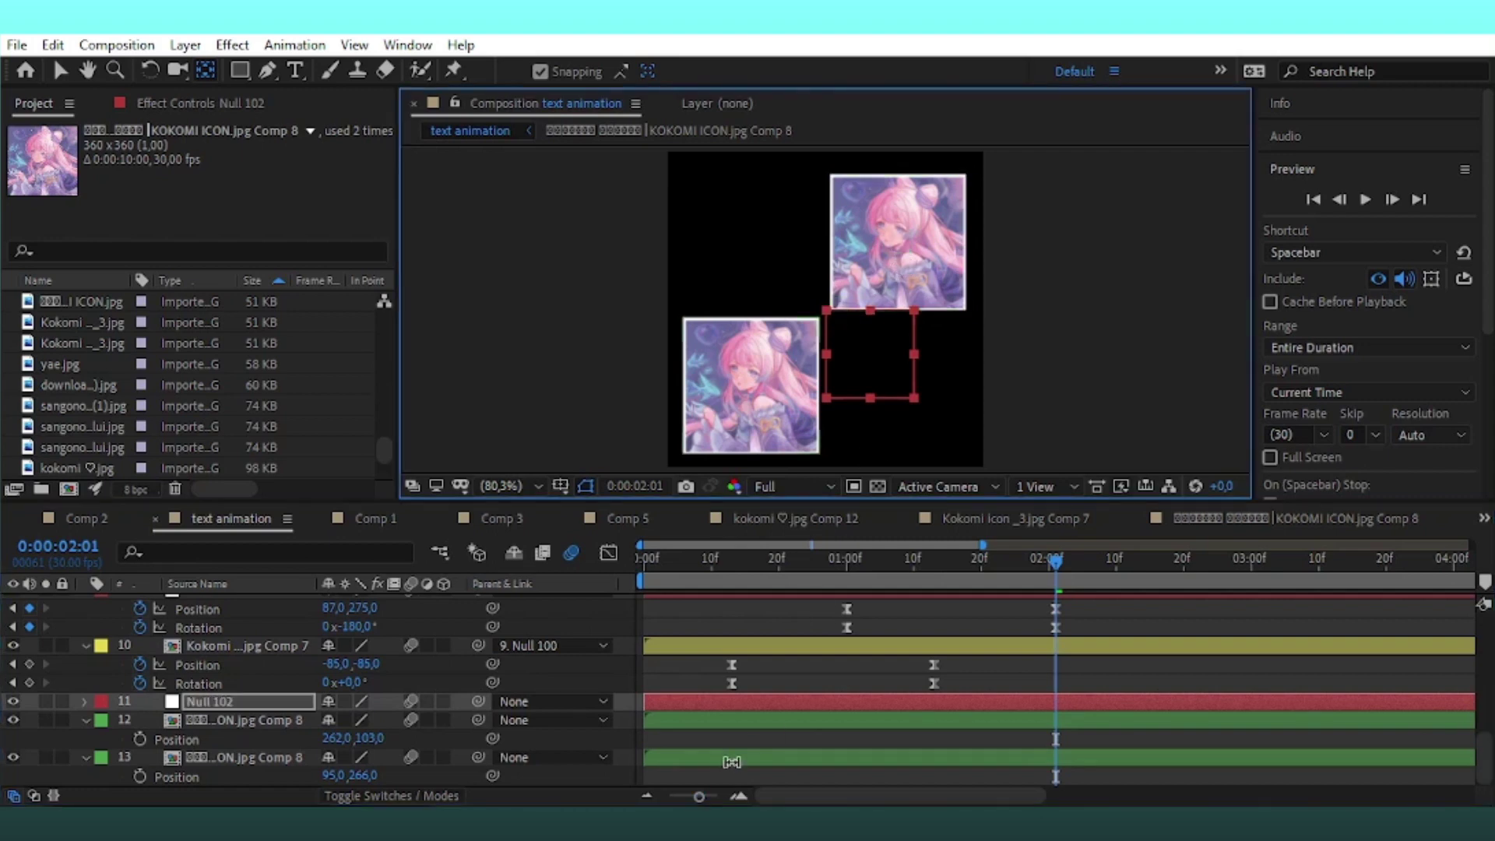
{"action": "left_click_drag", "start_coordinate": [479, 720], "coordinate": [209, 701]}
Add Null 103, move its anchor onto the lower-left tile, and parent that tile to it
{"action": "left_click", "coordinate": [241, 757]}
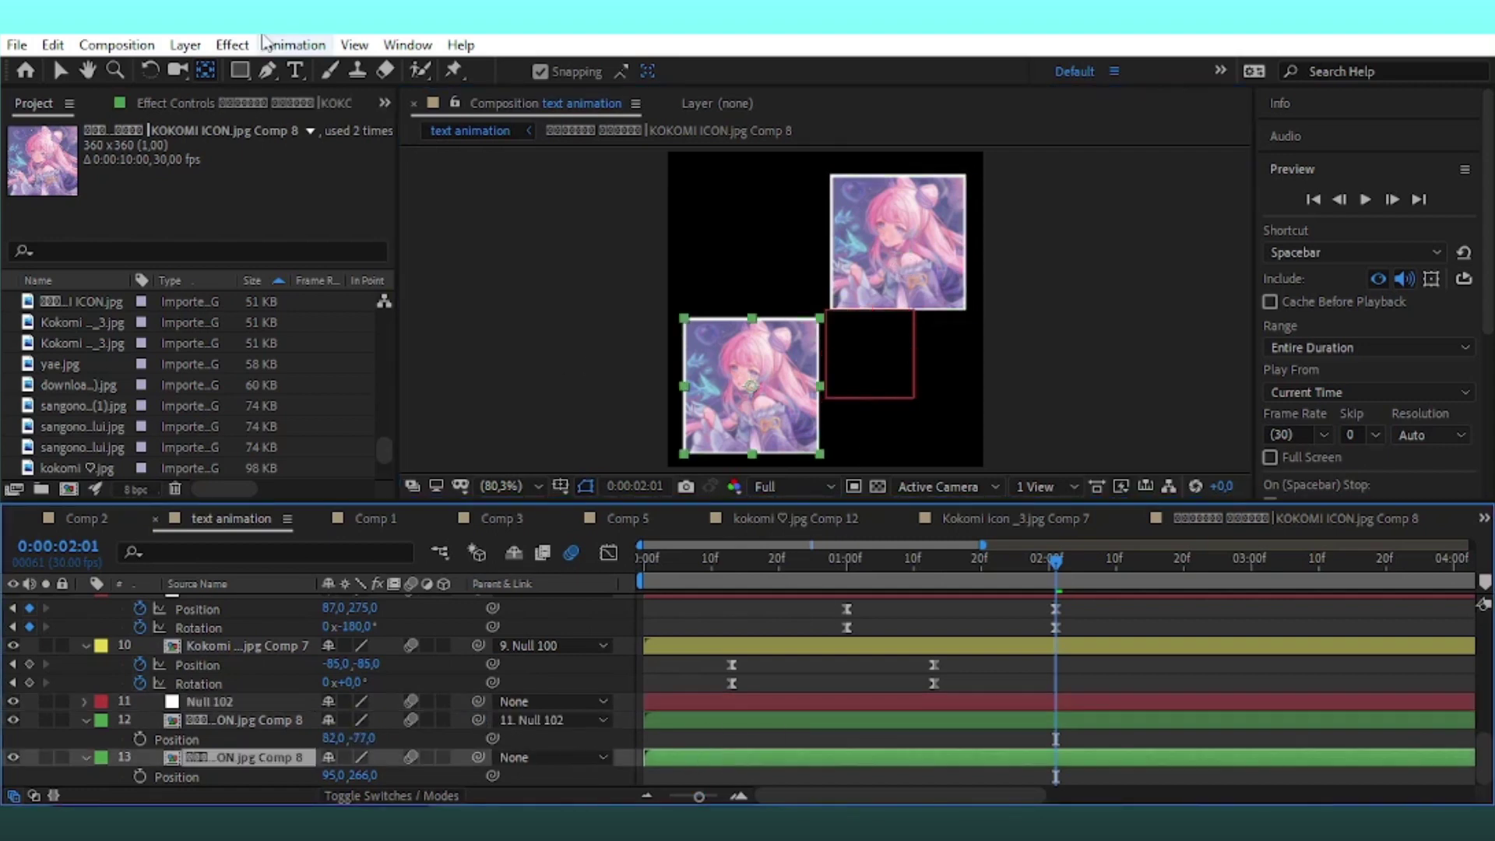
{"action": "left_click", "coordinate": [181, 45]}
{"action": "mouse_move", "coordinate": [250, 70]}
{"action": "left_click", "coordinate": [600, 165]}
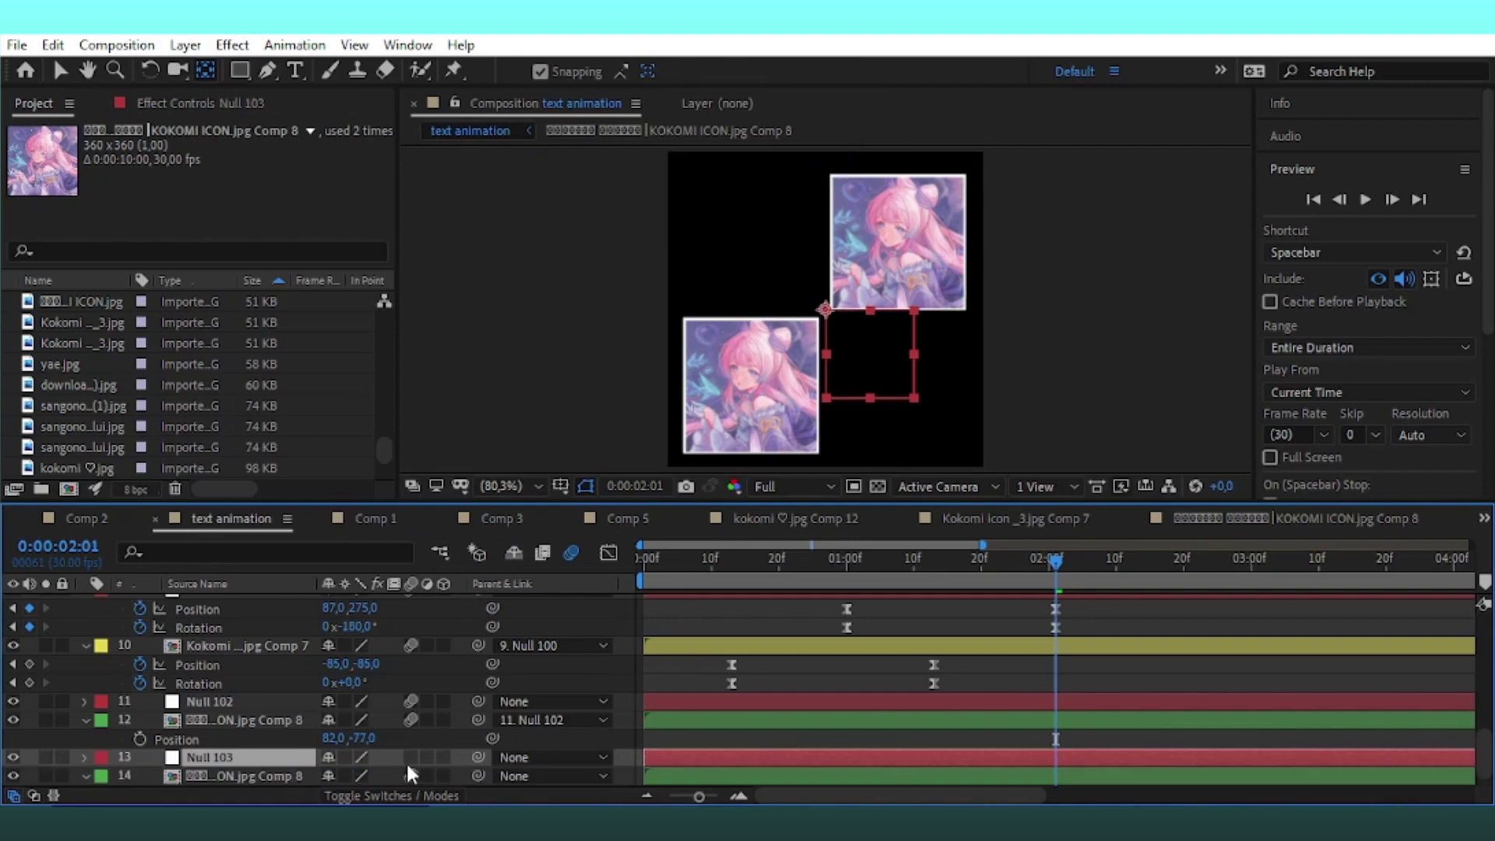
{"action": "left_click_drag", "start_coordinate": [826, 309], "coordinate": [750, 385]}
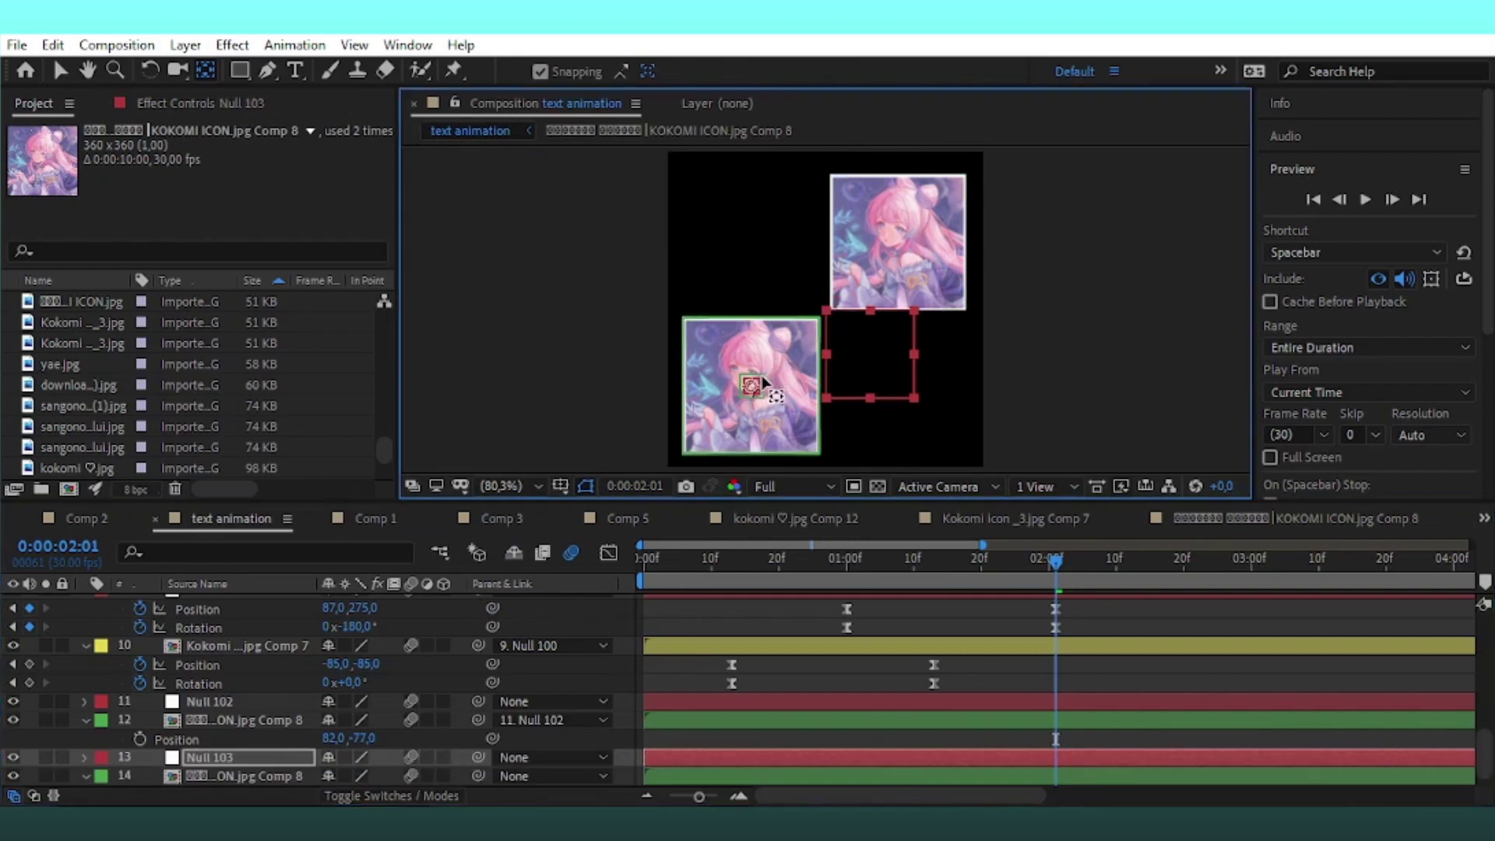
{"action": "left_click_drag", "start_coordinate": [478, 776], "coordinate": [471, 755]}
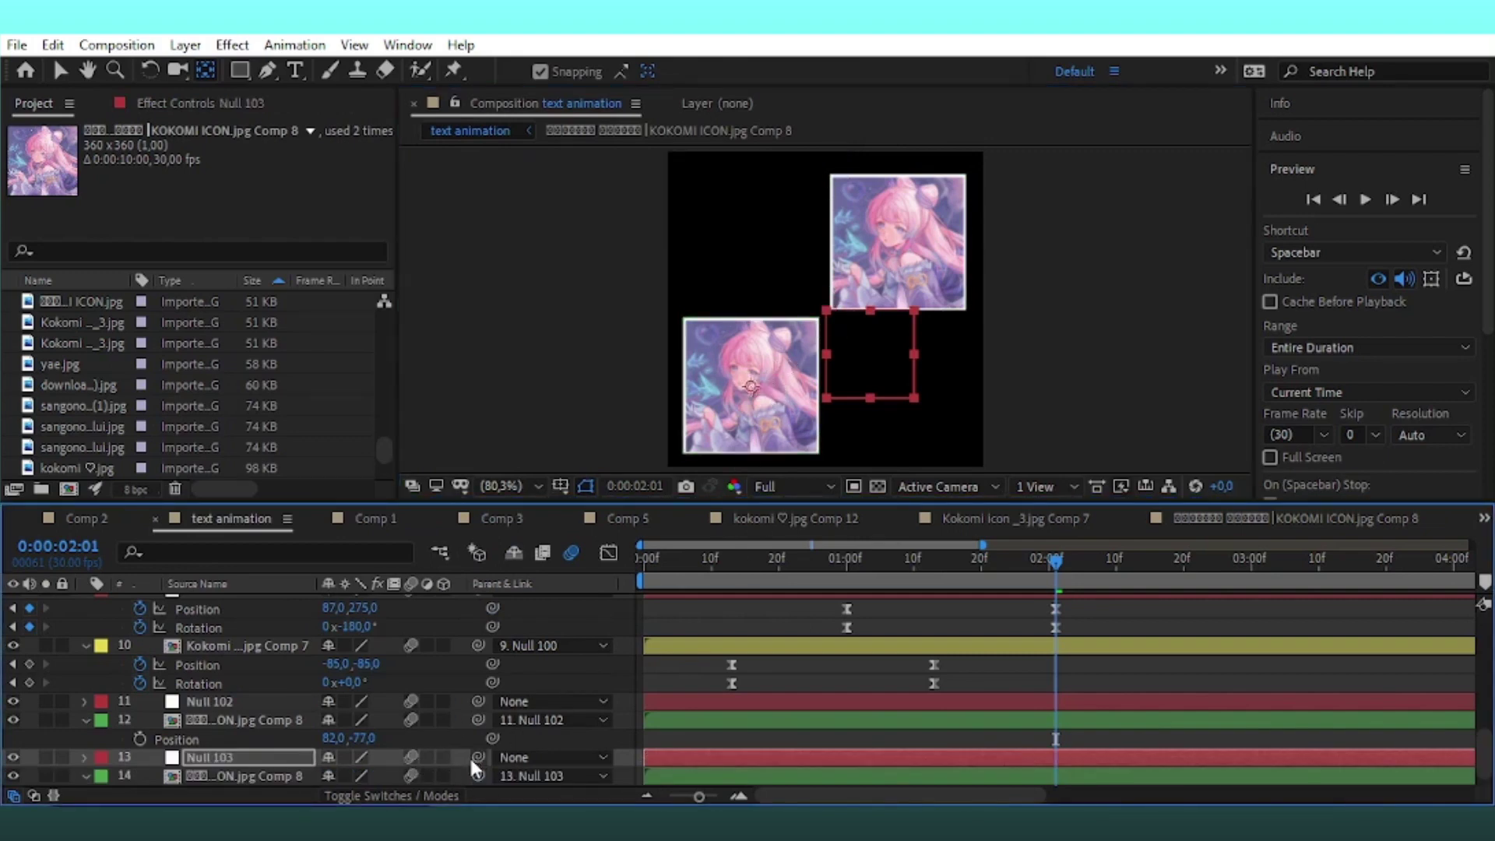
Start Position and Rotation keyframes on both tile layers, 12 and 14
{"action": "key", "text": "v"}
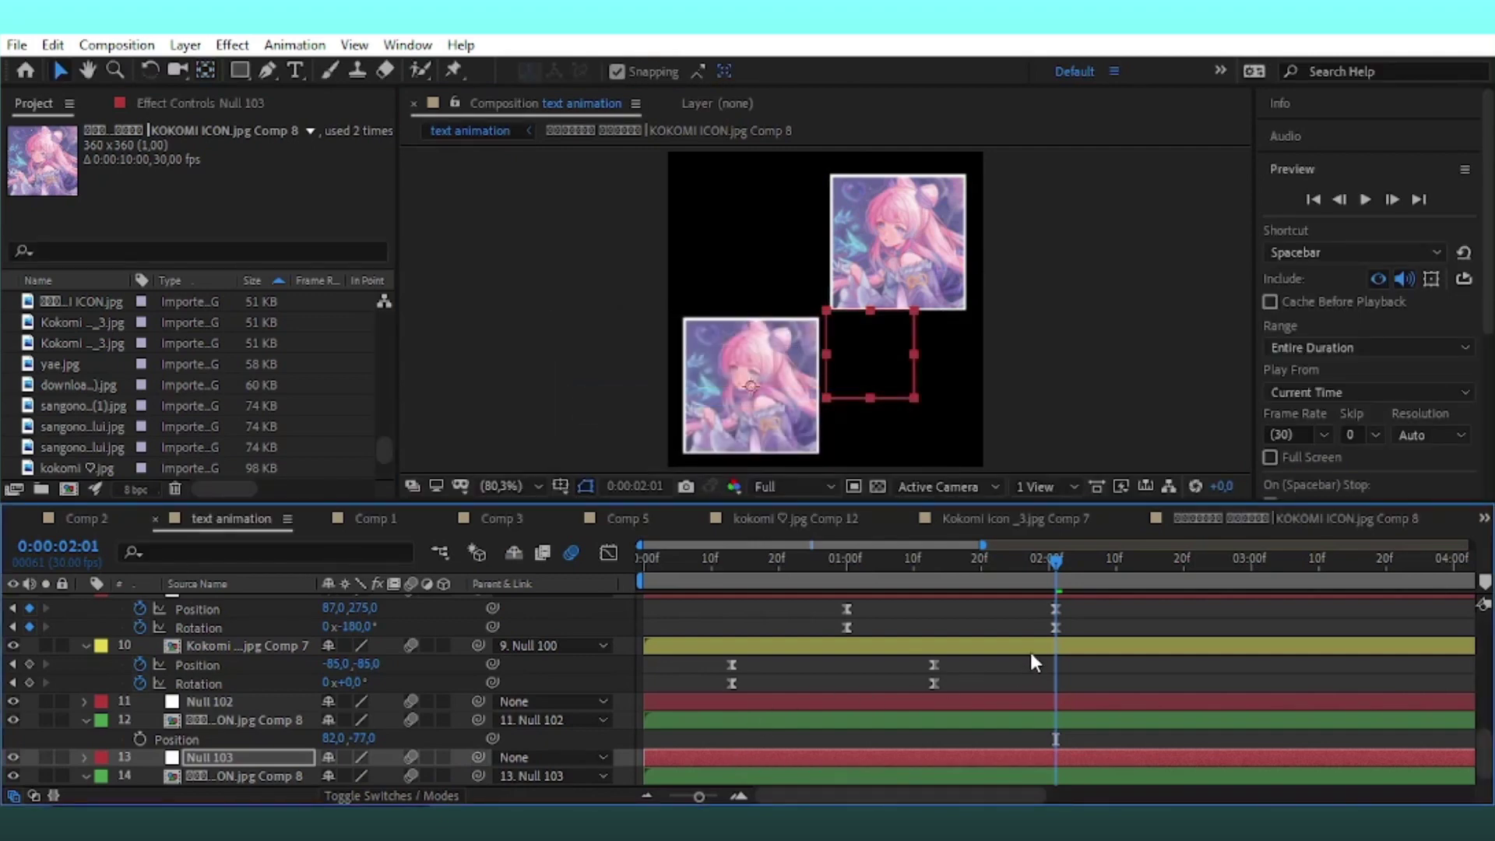
{"action": "scroll", "coordinate": [1028, 647], "scroll_direction": "up", "scroll_amount": 3}
{"action": "scroll", "coordinate": [1030, 654], "scroll_direction": "up", "scroll_amount": 3}
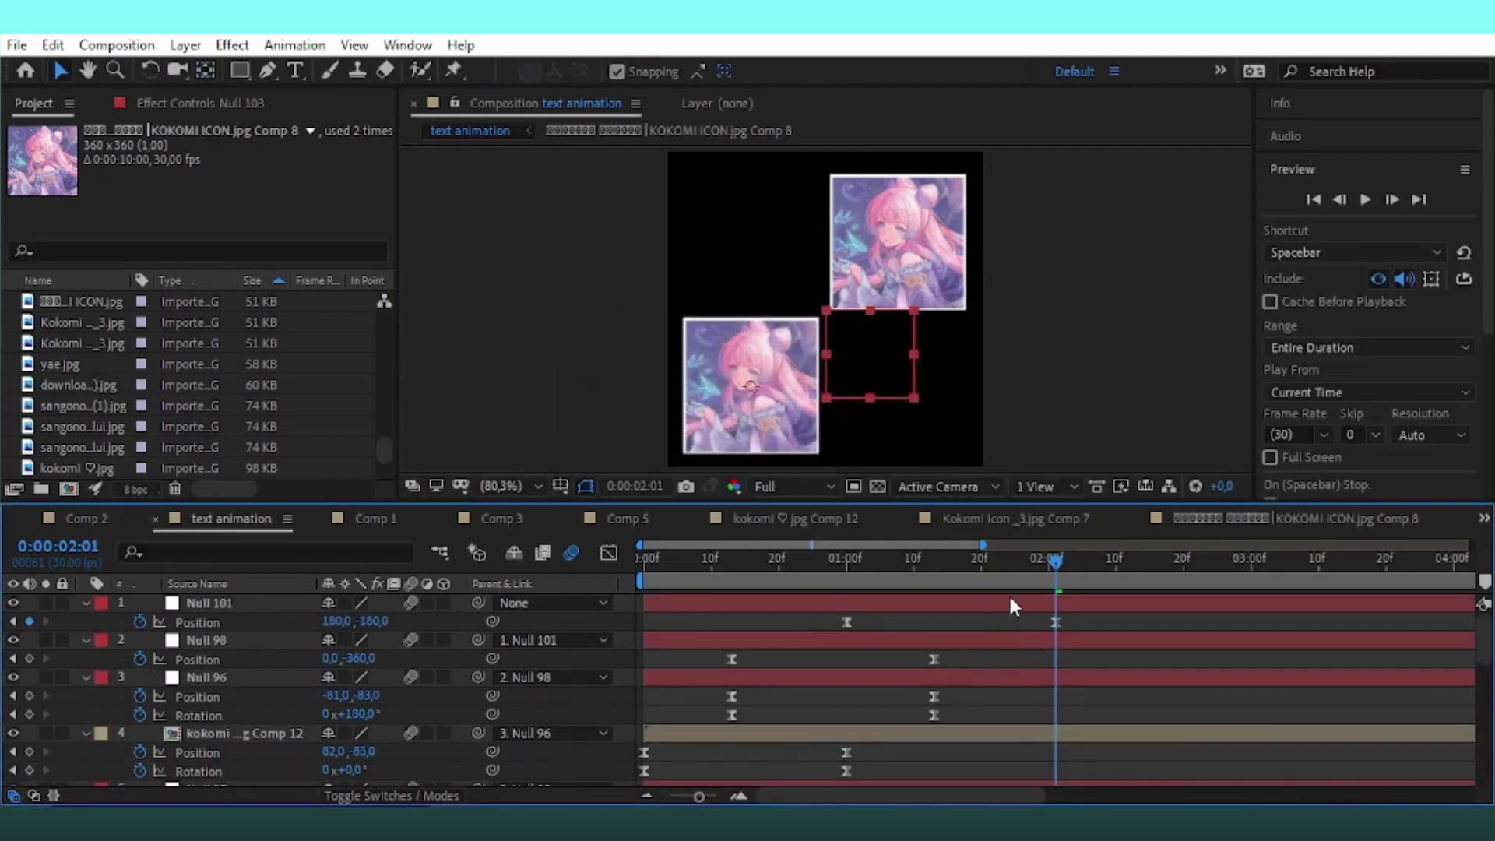
{"action": "left_click", "coordinate": [988, 567]}
{"action": "scroll", "coordinate": [1079, 662], "scroll_direction": "down", "scroll_amount": 5}
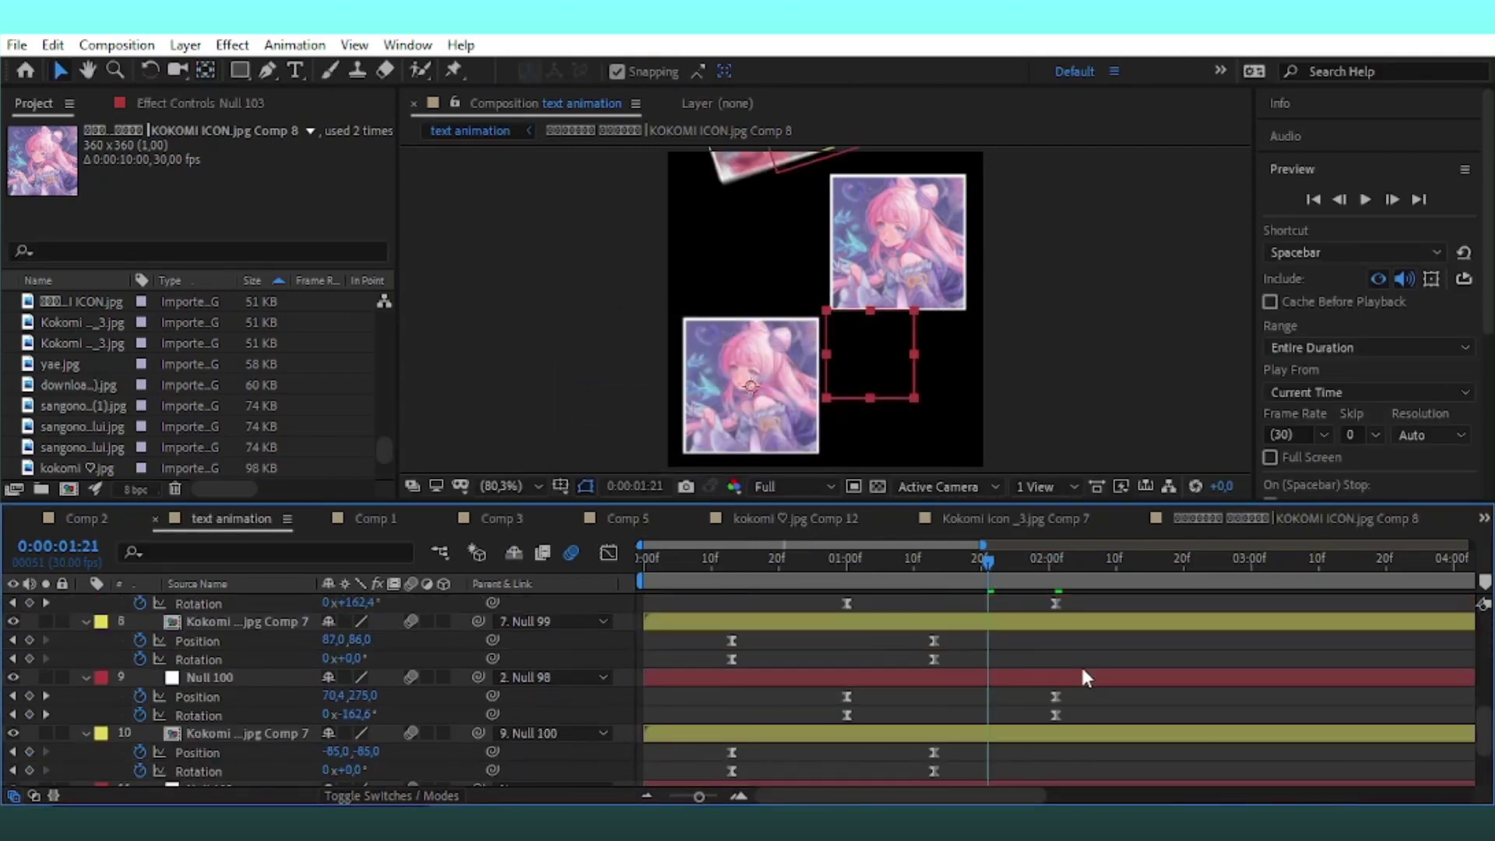
{"action": "scroll", "coordinate": [1083, 667], "scroll_direction": "down", "scroll_amount": 5}
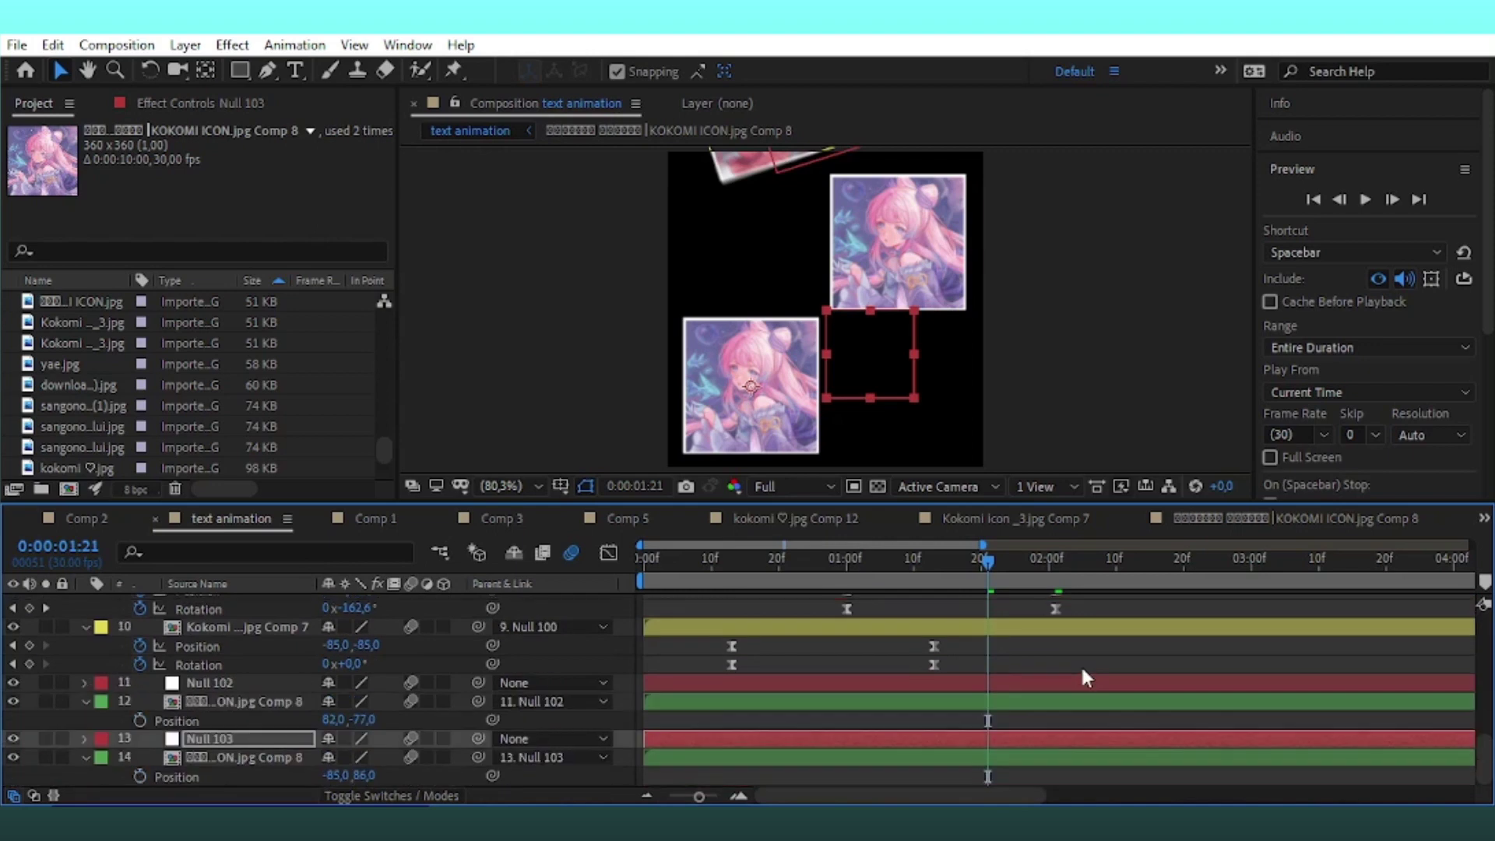
{"action": "left_click", "coordinate": [141, 720]}
{"action": "left_click", "coordinate": [140, 776]}
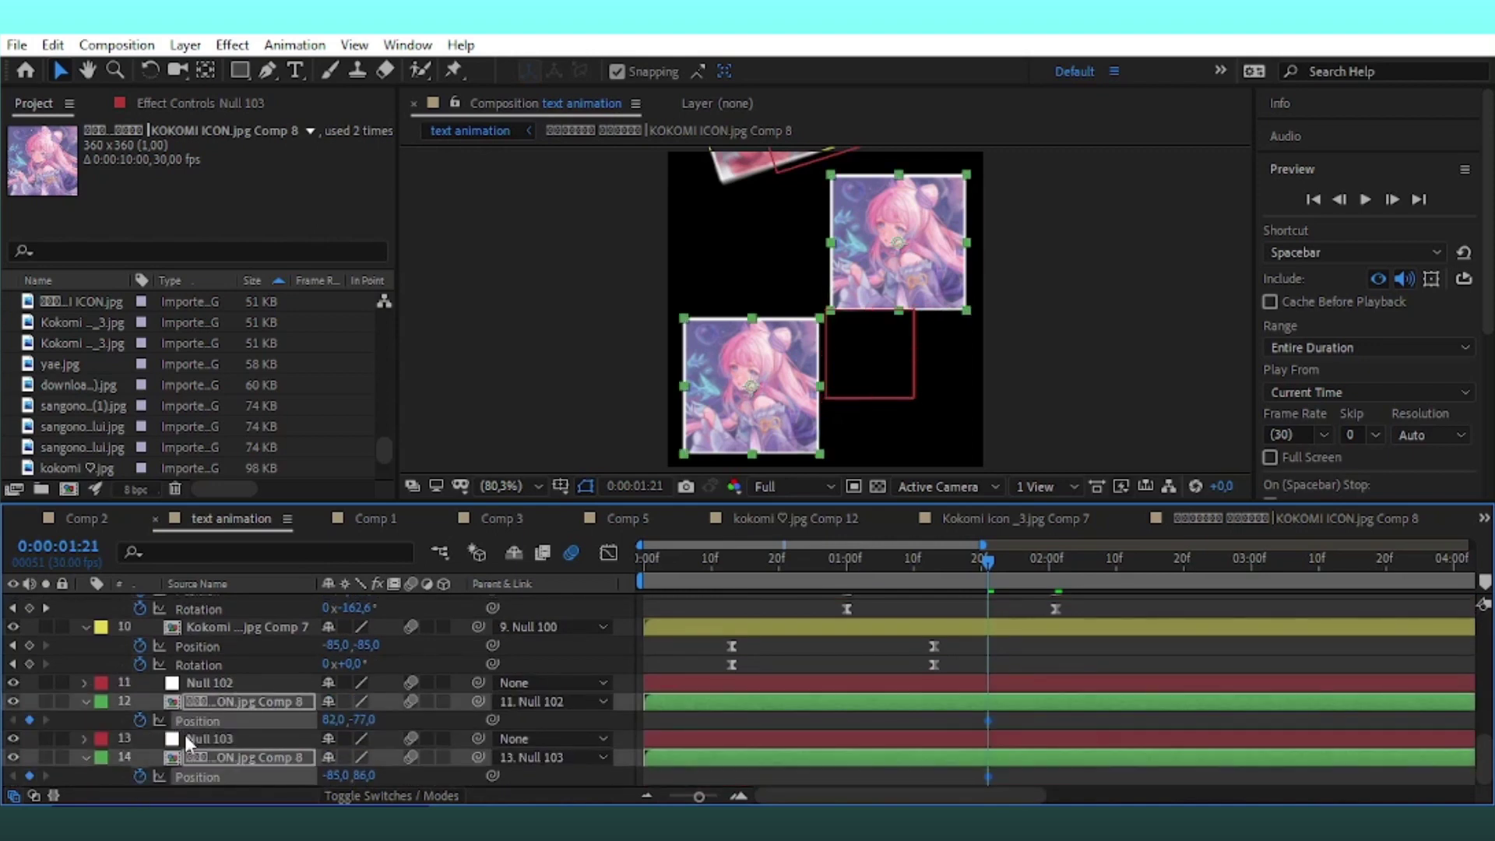
{"action": "key", "text": "alt+shift+r"}
{"action": "left_click", "coordinate": [140, 721]}
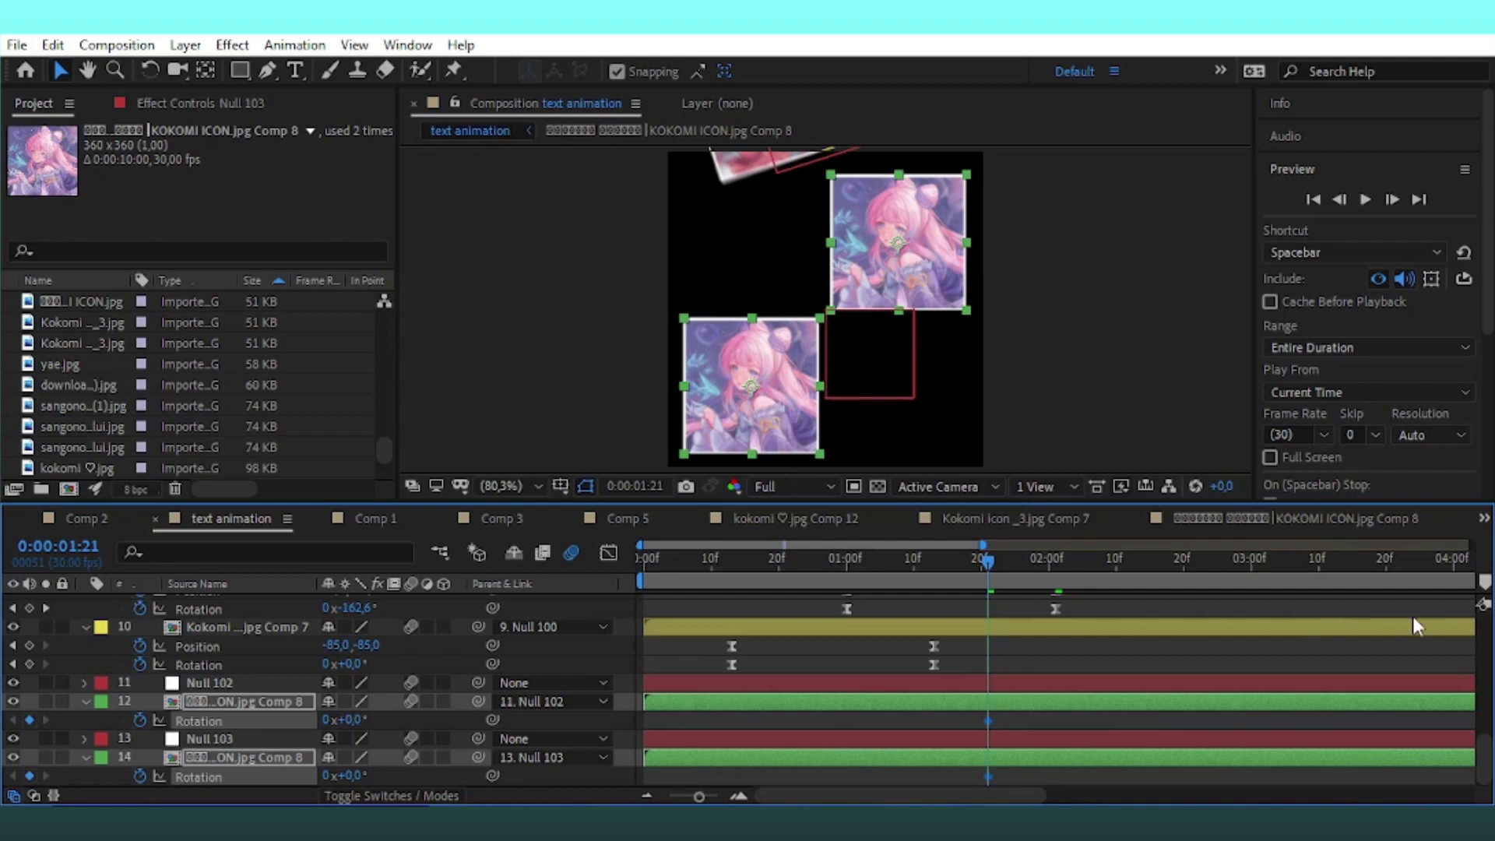
{"action": "key", "text": "u"}
Move the tiles' starting keyframes to 1:00
{"action": "scroll", "coordinate": [1064, 696], "scroll_direction": "down", "scroll_amount": 2}
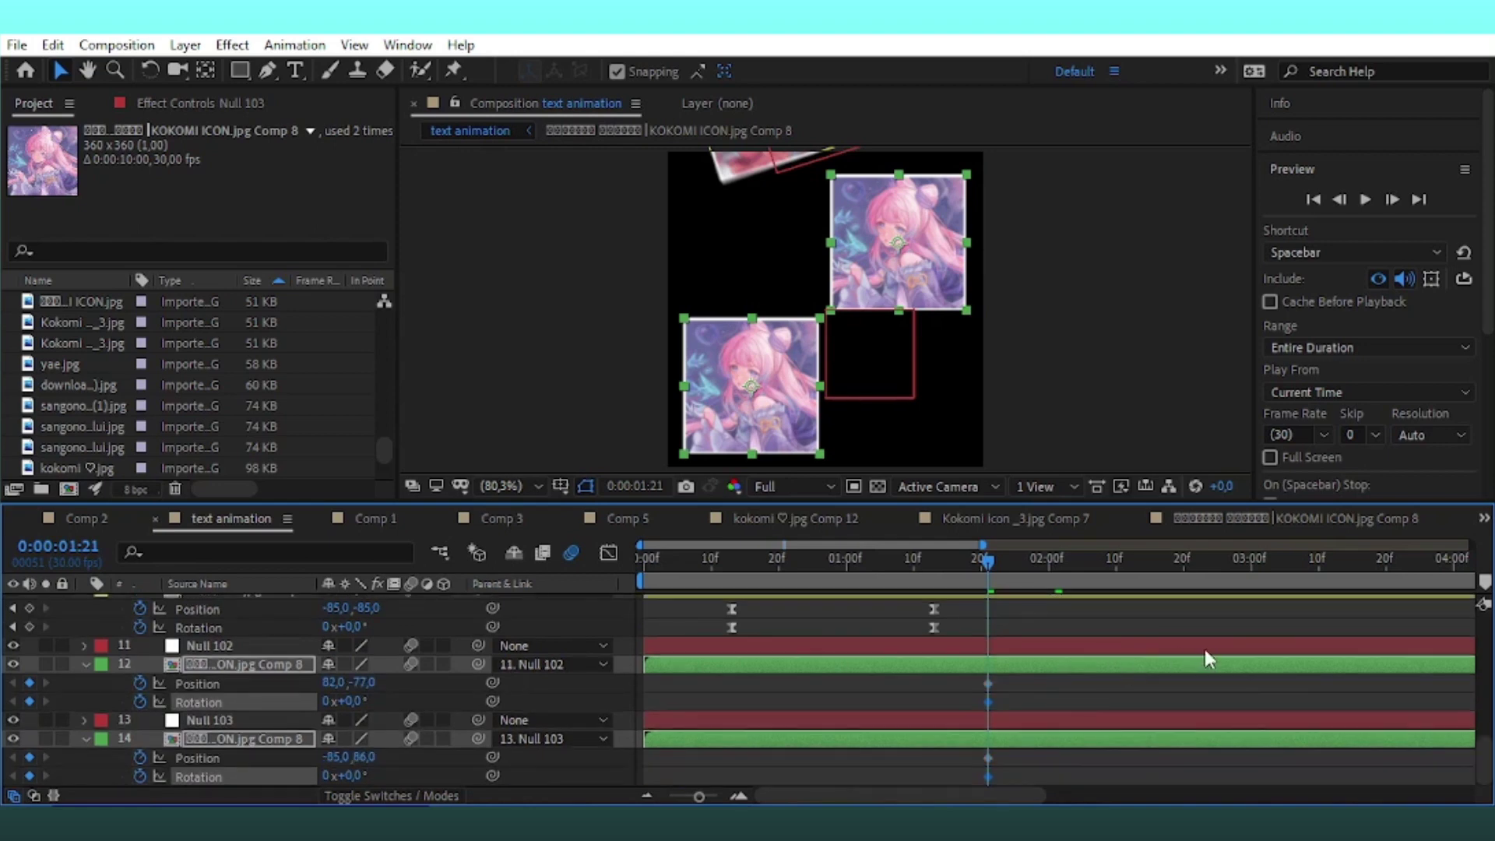
{"action": "left_click_drag", "start_coordinate": [1008, 676], "coordinate": [942, 786]}
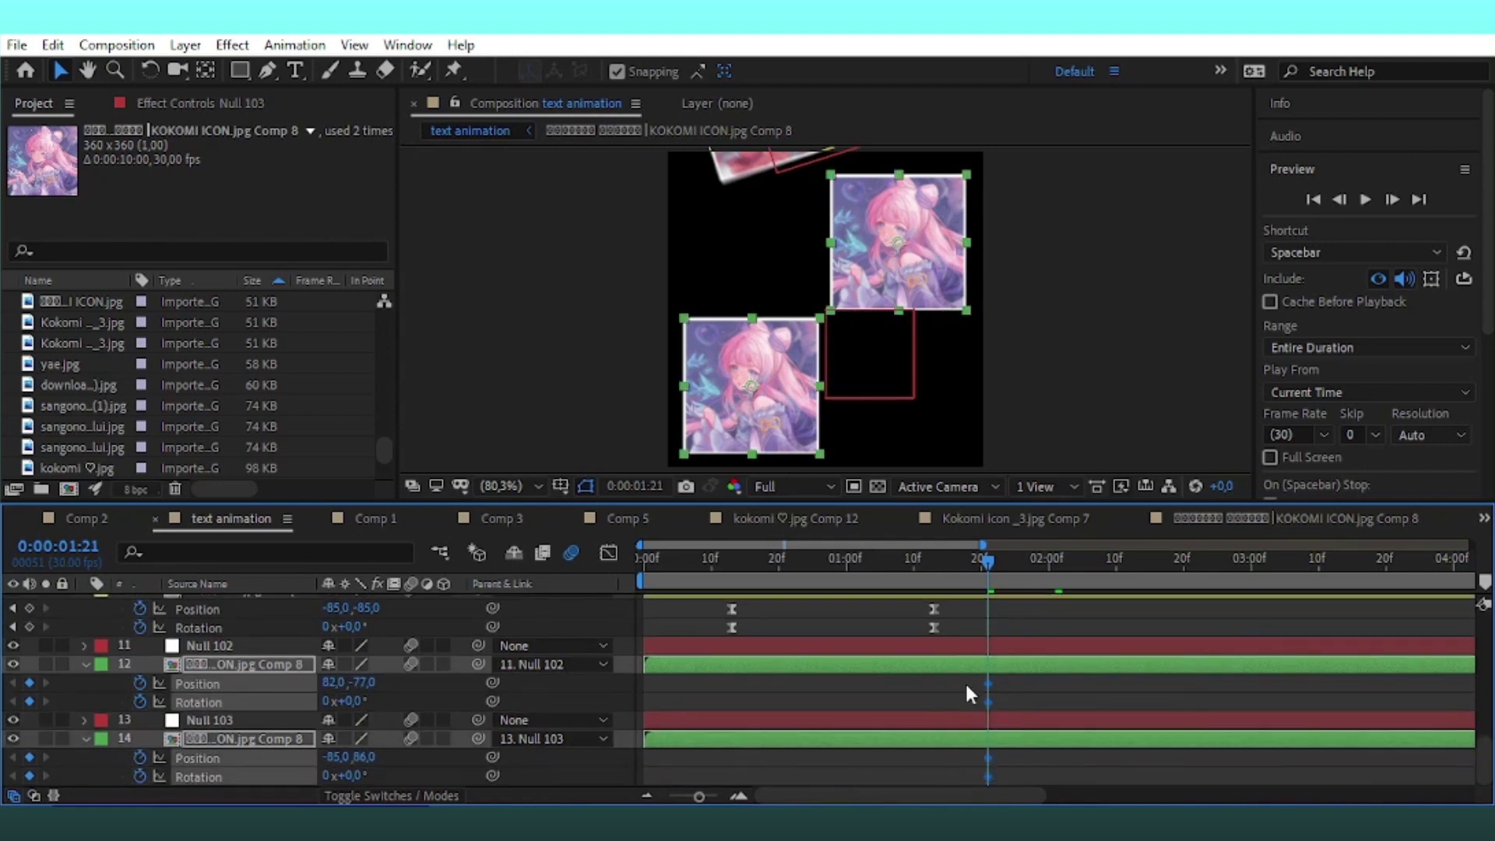
{"action": "scroll", "coordinate": [859, 633], "scroll_direction": "up", "scroll_amount": 3}
{"action": "left_click", "coordinate": [846, 577]}
{"action": "scroll", "coordinate": [968, 707], "scroll_direction": "down", "scroll_amount": 3}
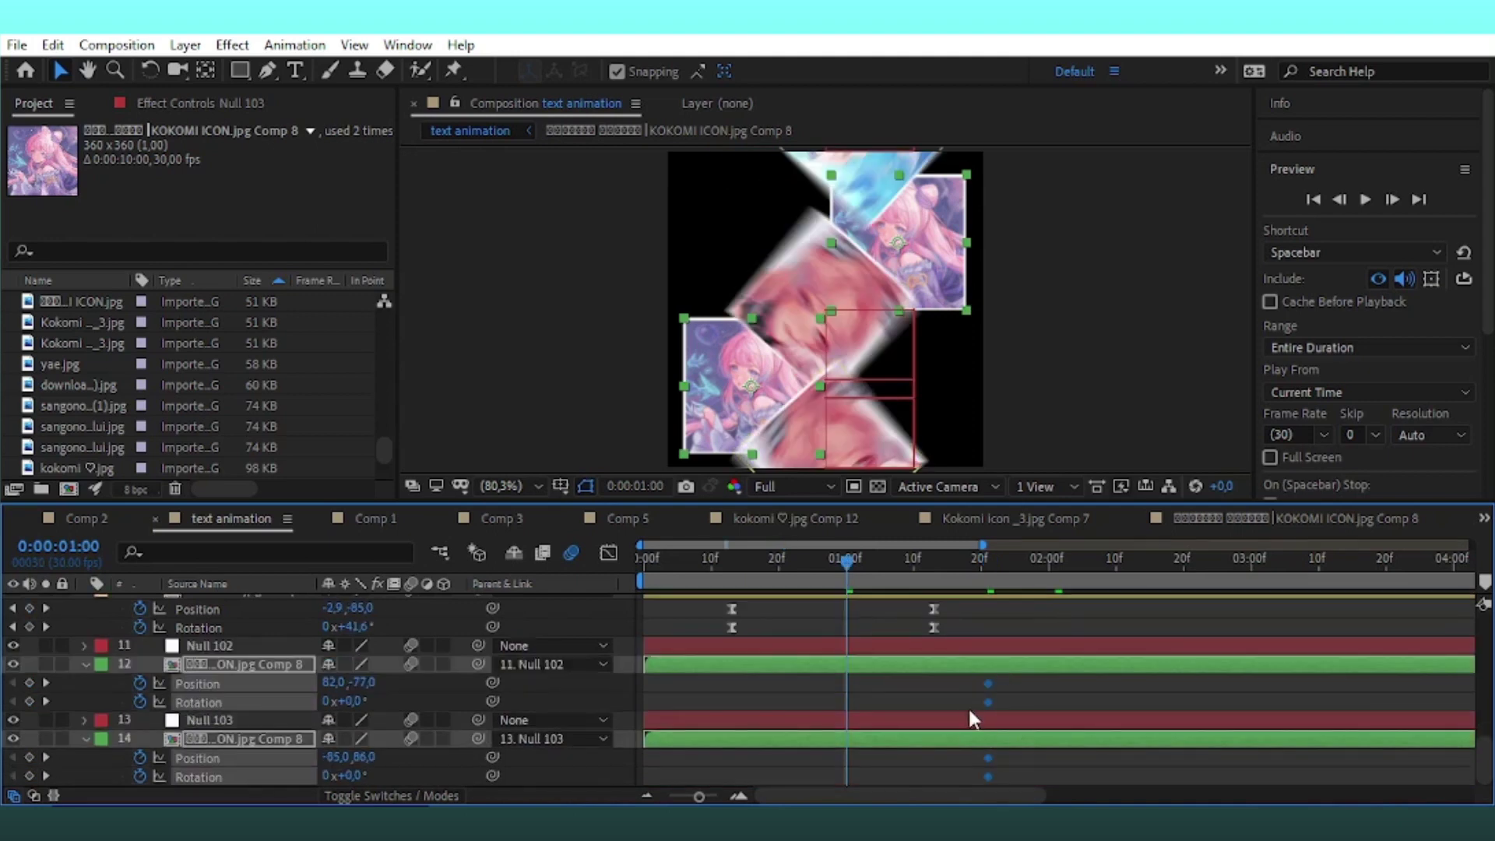
{"action": "left_click_drag", "start_coordinate": [894, 702], "coordinate": [847, 713]}
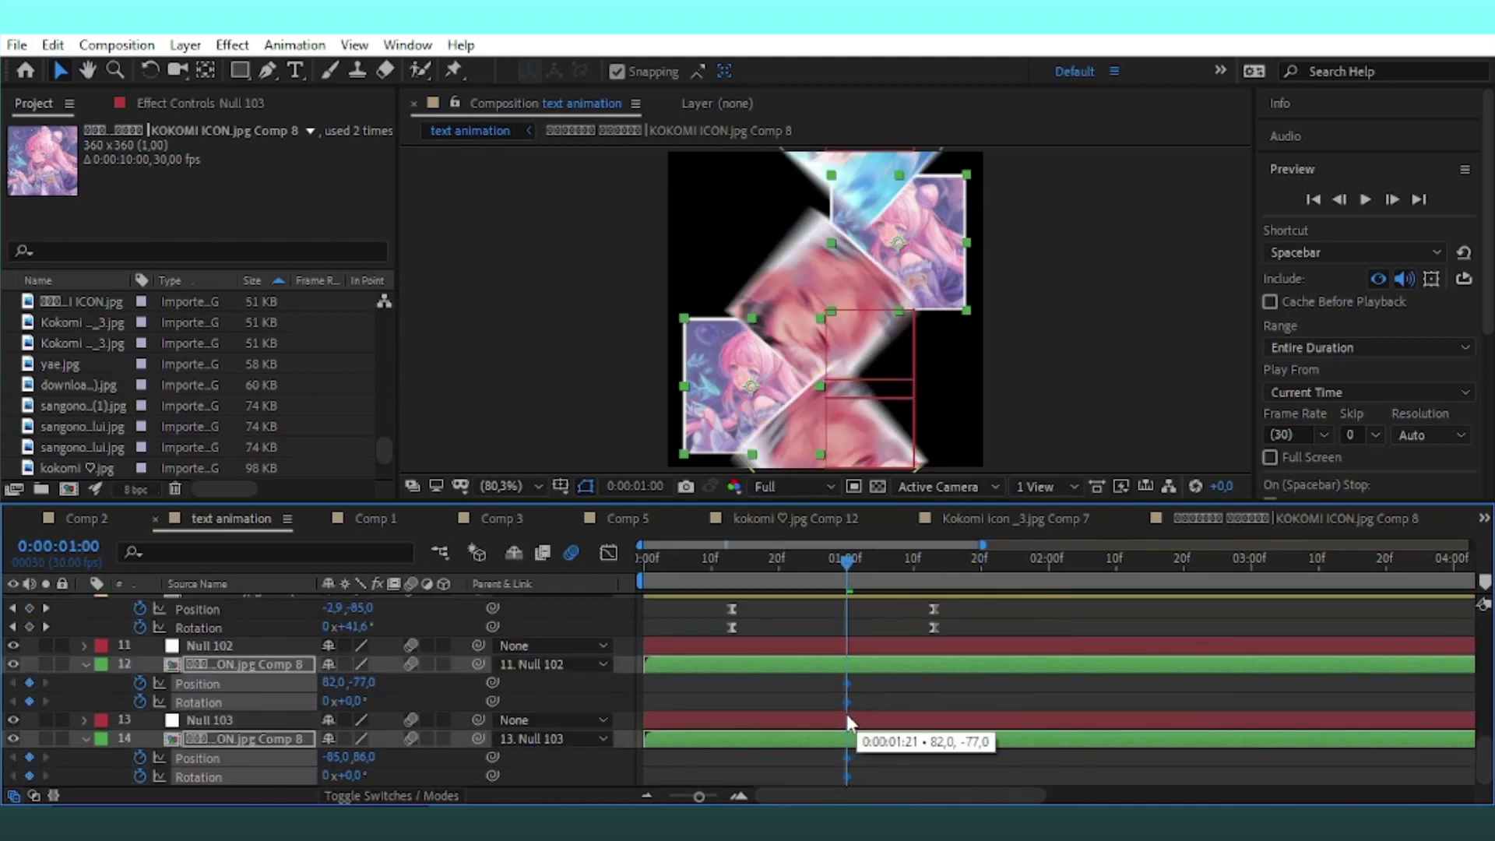
Add Position and Rotation keyframes for both tiles at 2:01
{"action": "scroll", "coordinate": [1058, 661], "scroll_direction": "up", "scroll_amount": 3}
{"action": "left_click", "coordinate": [1051, 578]}
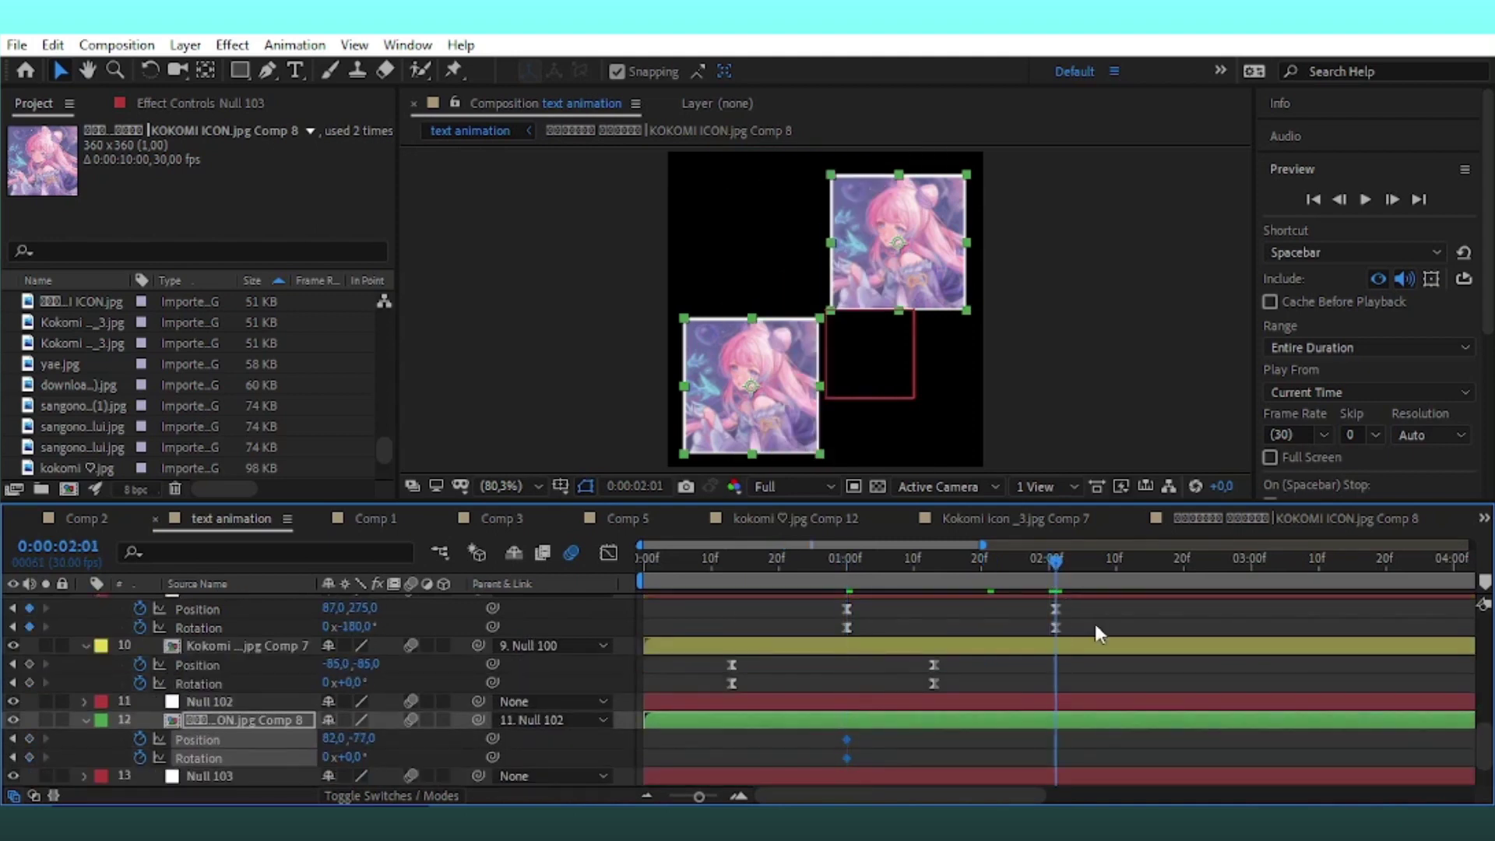
{"action": "scroll", "coordinate": [1095, 628], "scroll_direction": "down", "scroll_amount": 3}
{"action": "left_click", "coordinate": [29, 757]}
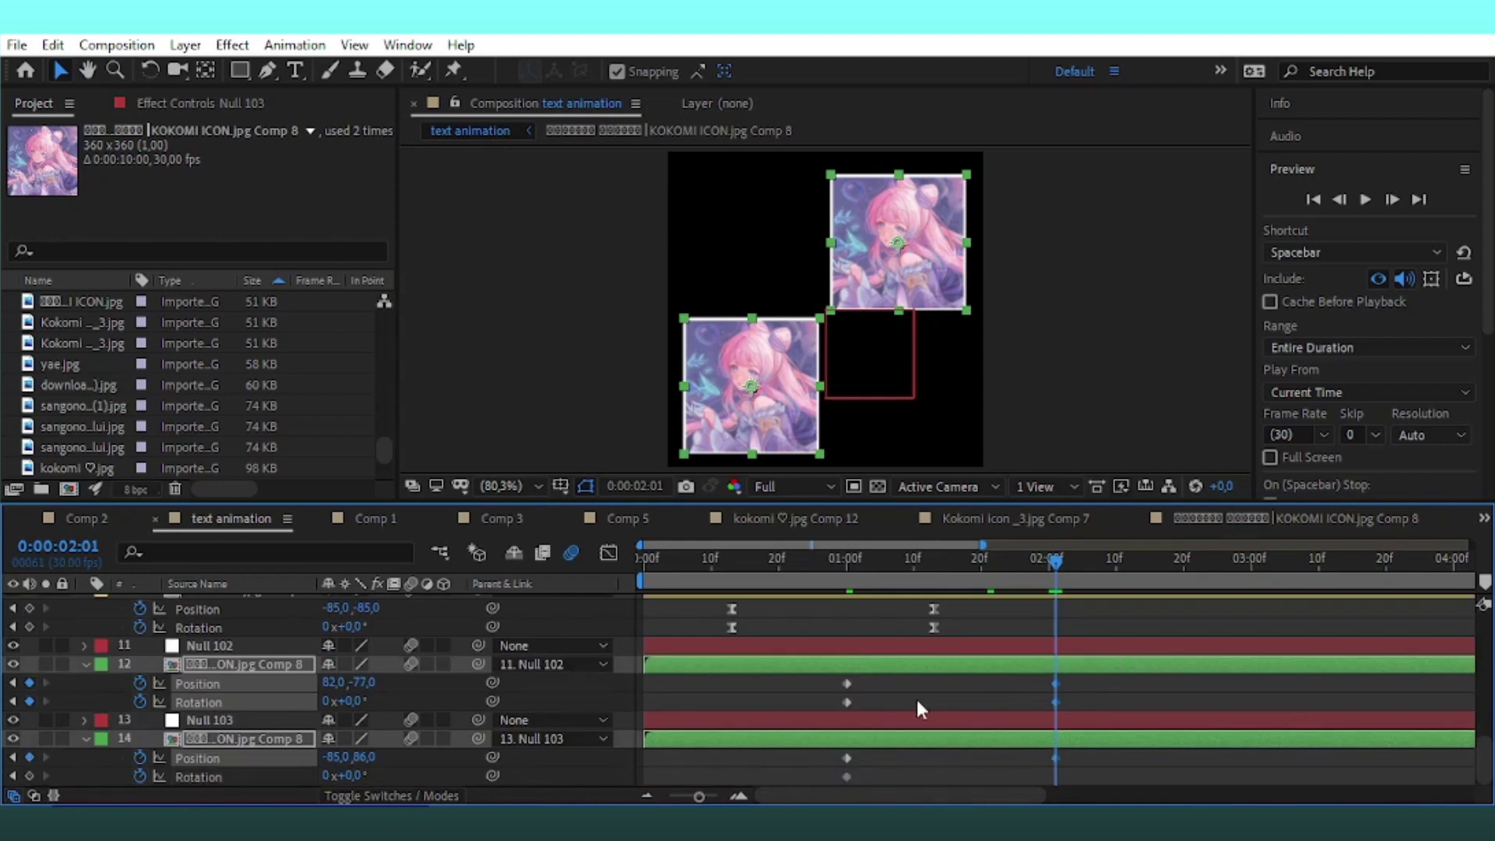
{"action": "left_click_drag", "start_coordinate": [1090, 676], "coordinate": [1008, 712]}
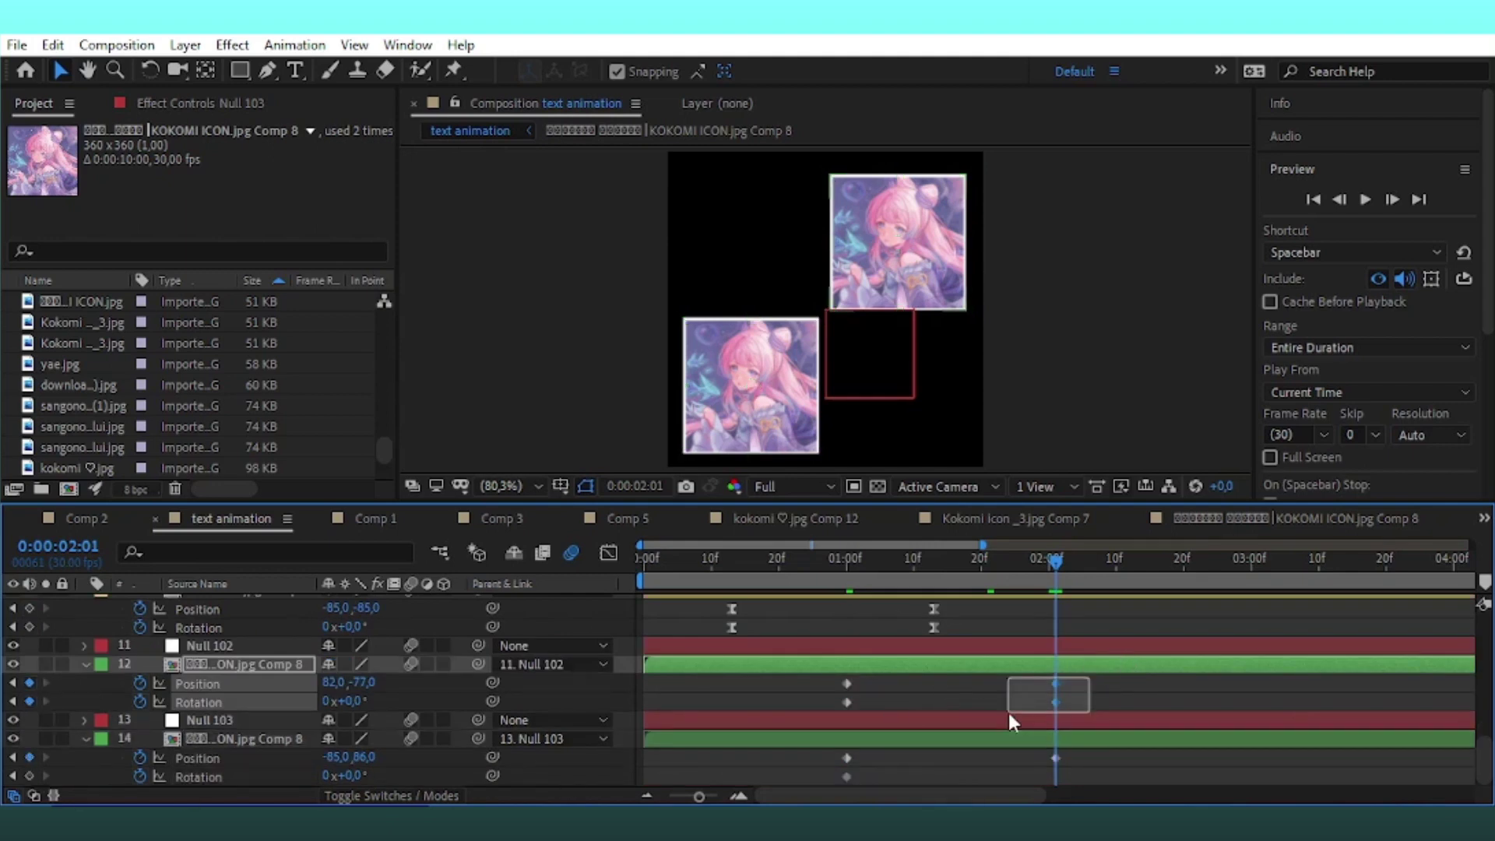
{"action": "left_click", "coordinate": [31, 776]}
{"action": "left_click_drag", "start_coordinate": [1088, 682], "coordinate": [874, 751]}
At 1:00, set layer 12's Rotation to 180° and layer 14's to -180°, shifting the lower tile right
{"action": "left_click", "coordinate": [848, 578]}
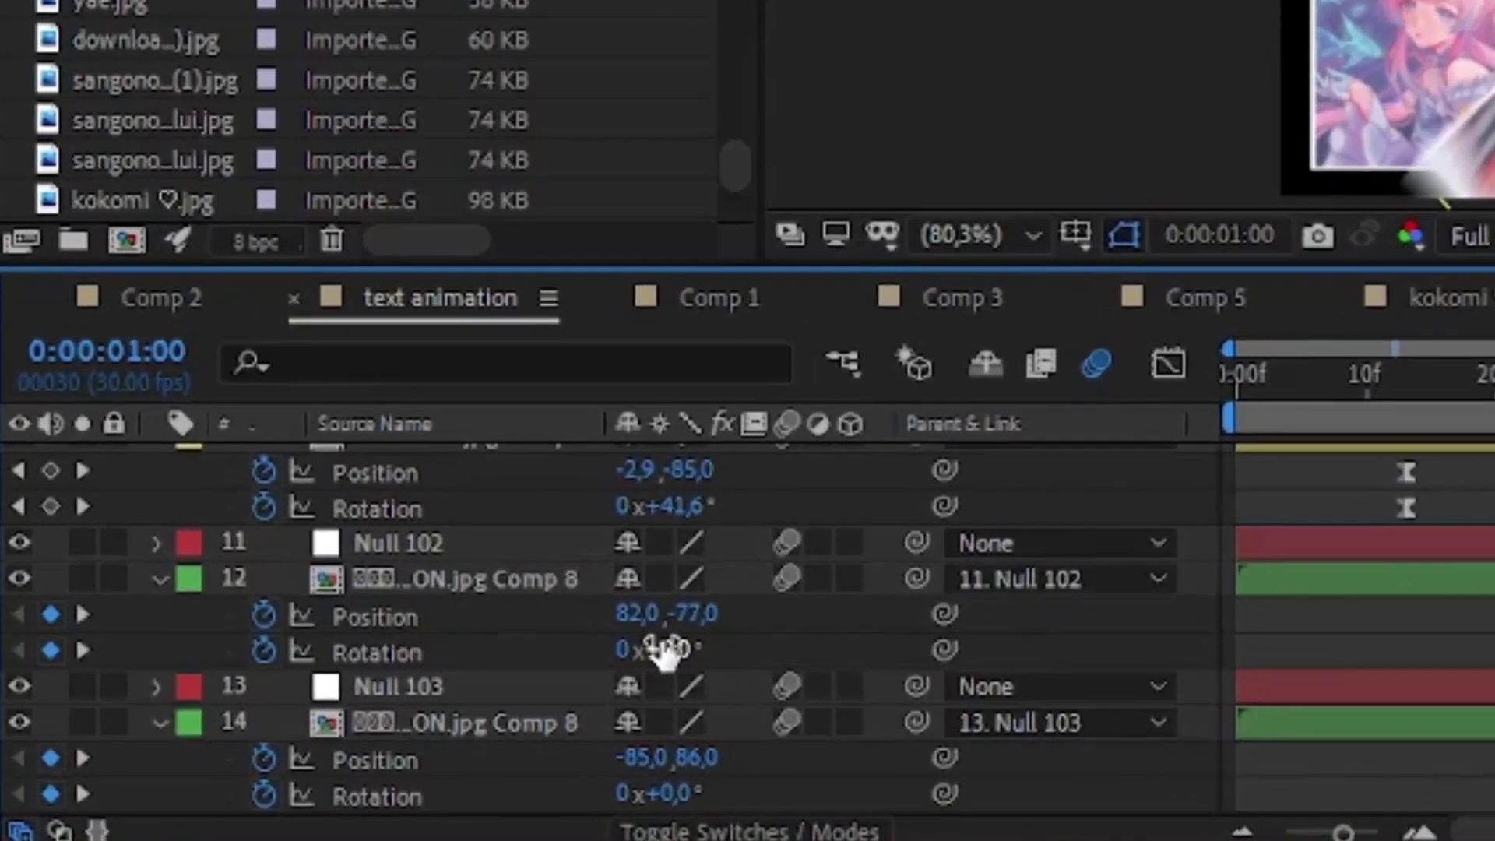
{"action": "left_click_drag", "start_coordinate": [347, 700], "coordinate": [356, 723]}
{"action": "left_click", "coordinate": [671, 649]}
{"action": "type", "text": "1"}
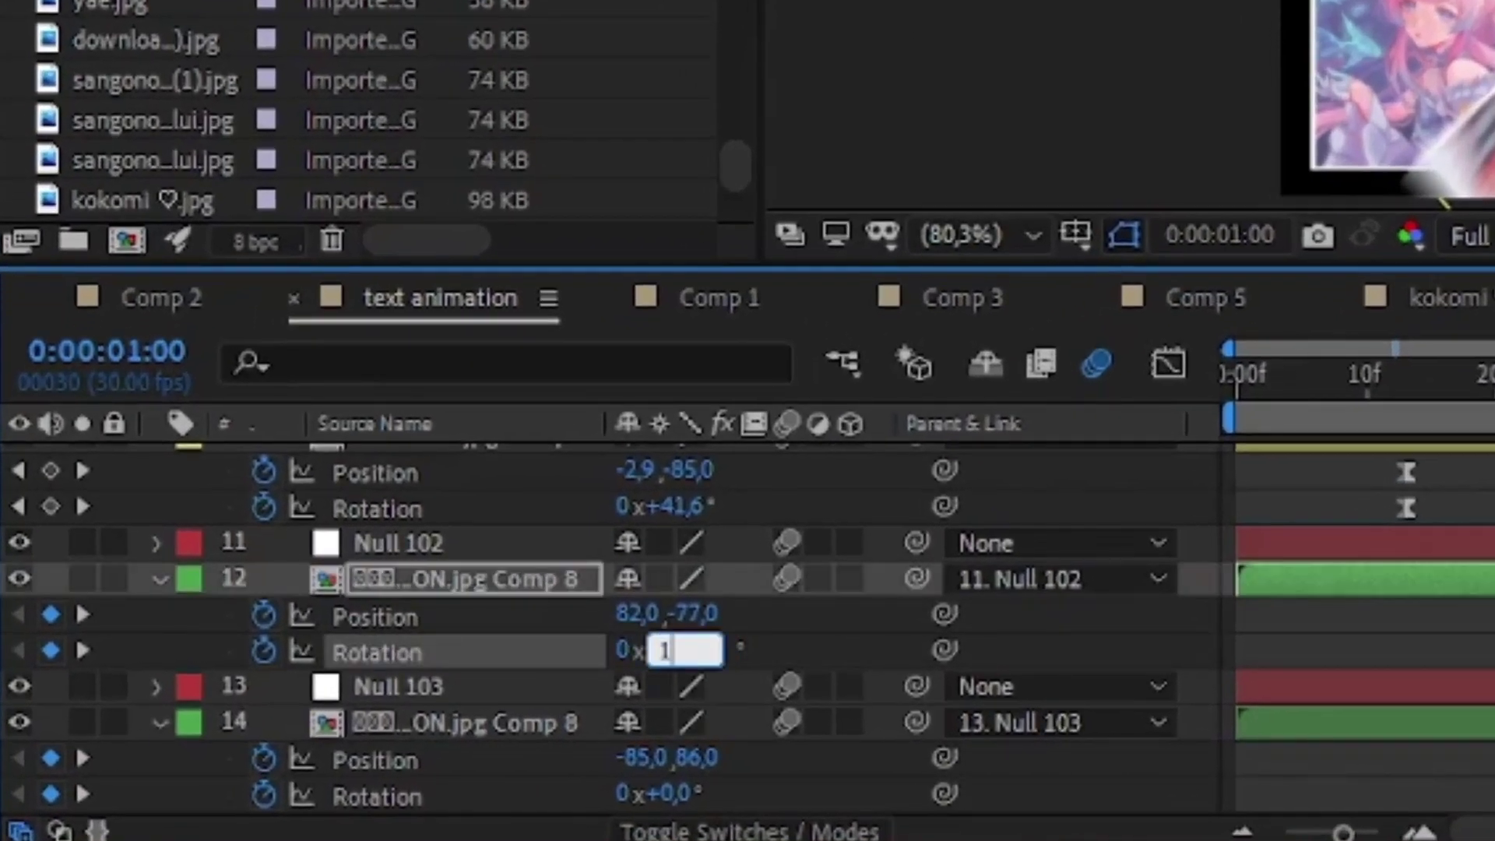
{"action": "type", "text": "80"}
{"action": "key", "text": "Return"}
{"action": "left_click", "coordinate": [666, 793]}
{"action": "type", "text": "-18"}
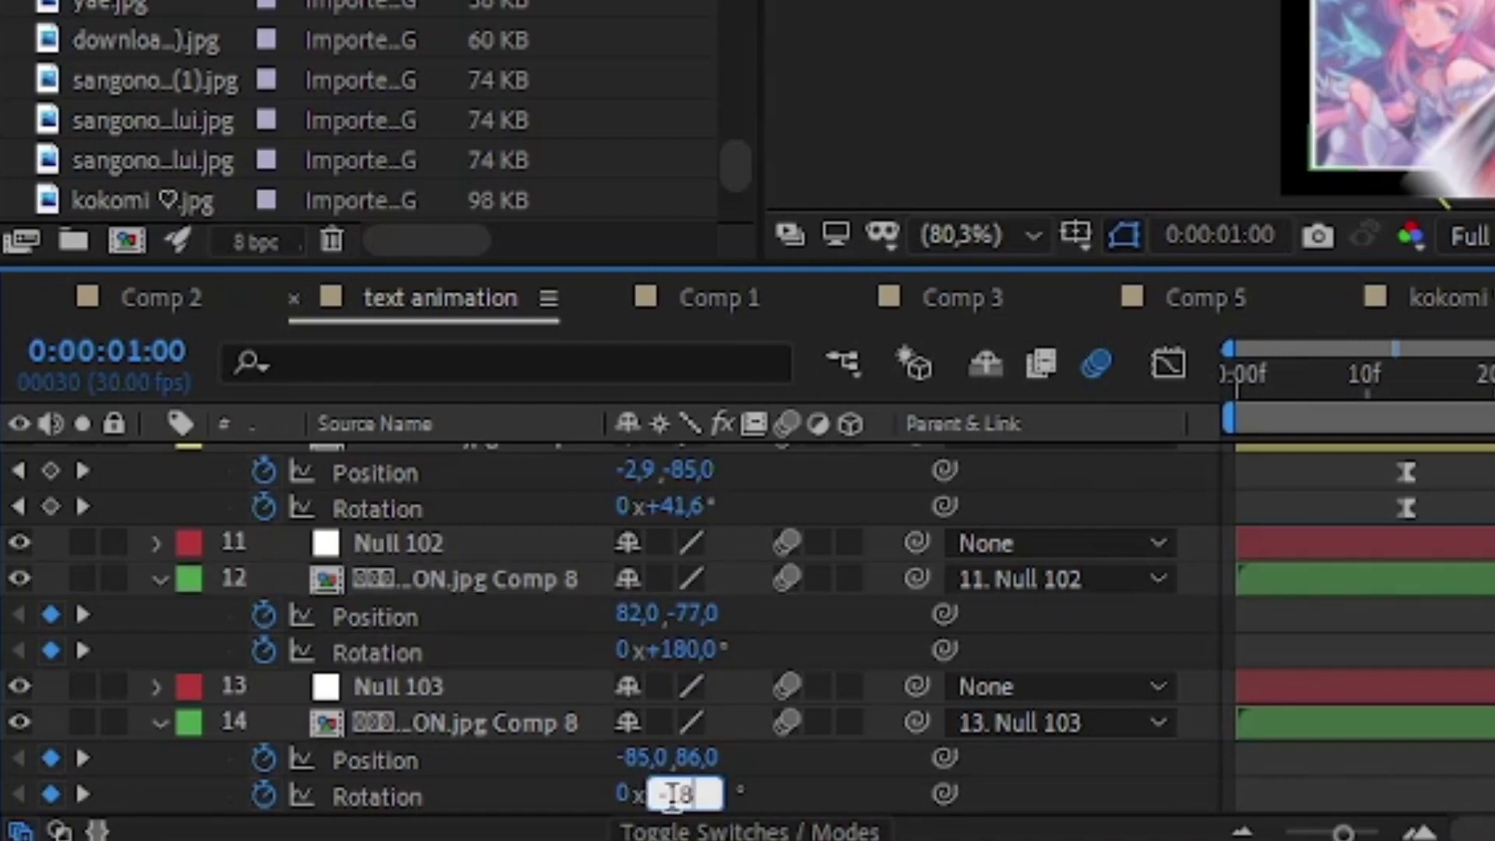
{"action": "type", "text": "0"}
{"action": "key", "text": "Return"}
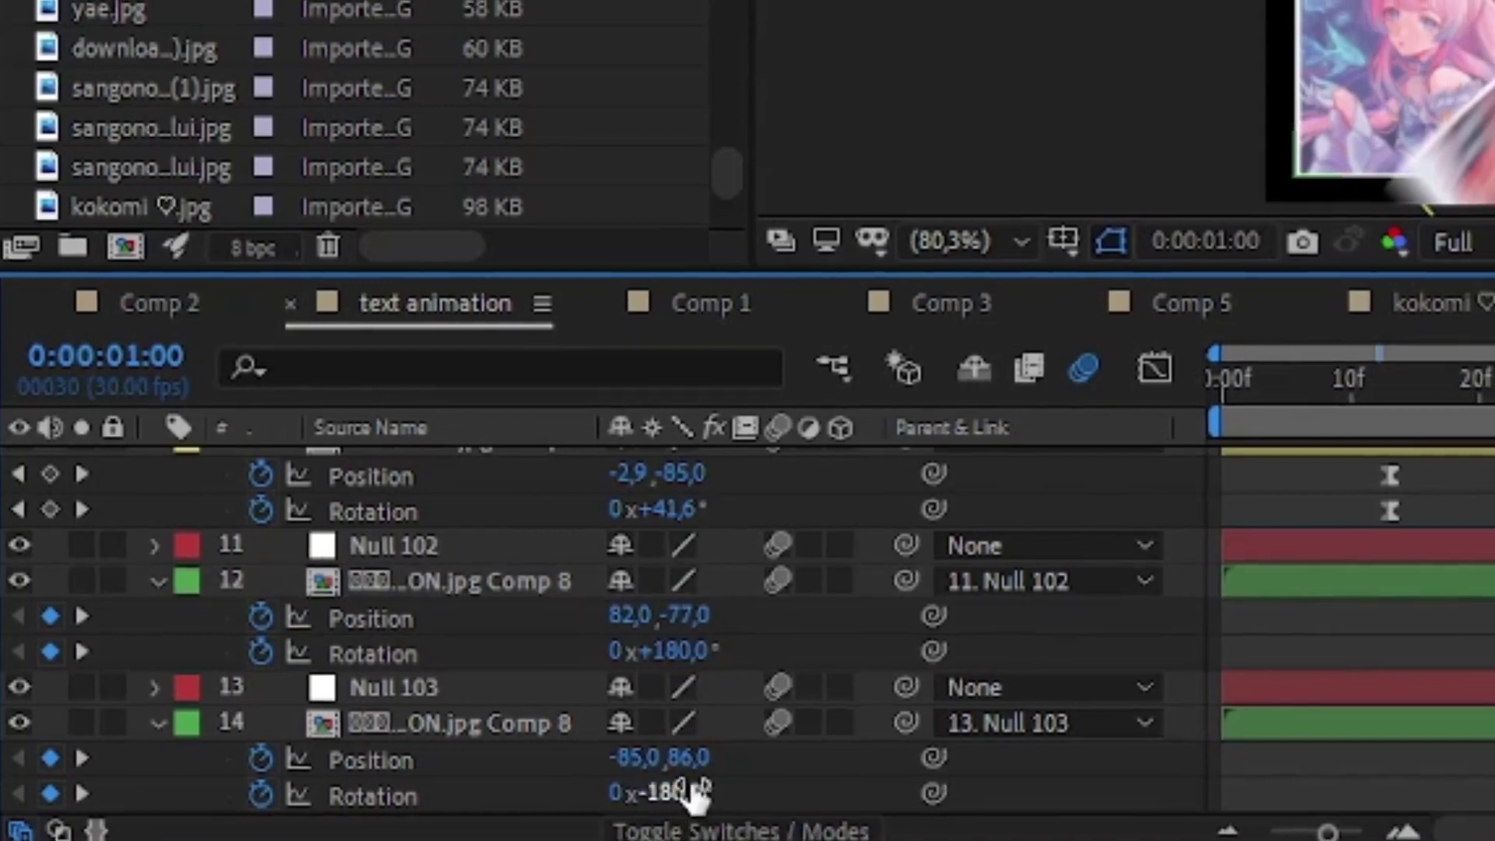
{"action": "left_click_drag", "start_coordinate": [355, 757], "coordinate": [533, 769]}
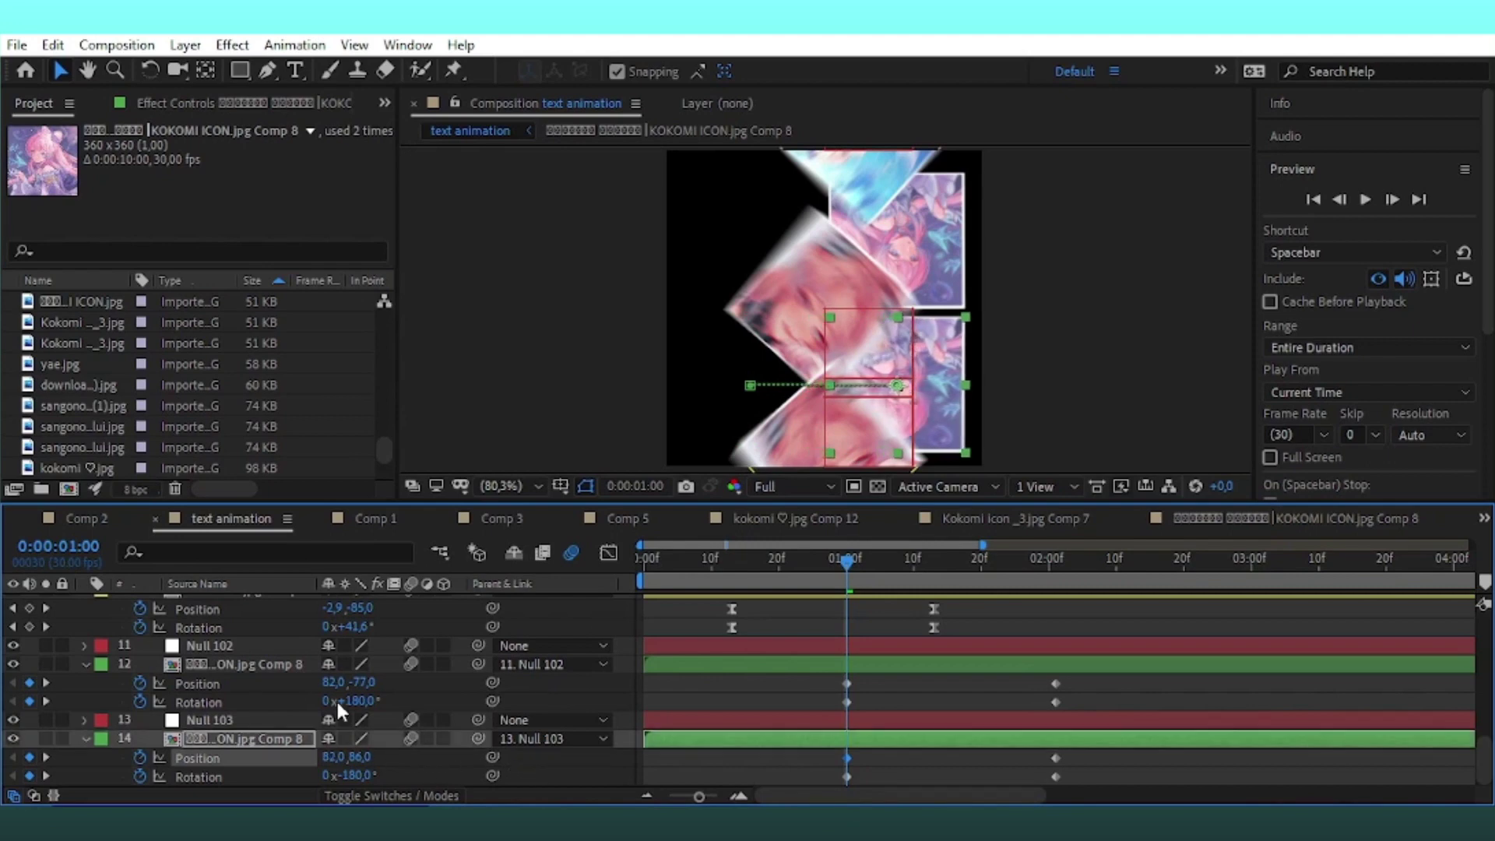
Start the upper tile off-screen at -84,-77 and Easy Ease both tiles' keyframes
{"action": "left_click_drag", "start_coordinate": [336, 682], "coordinate": [179, 703]}
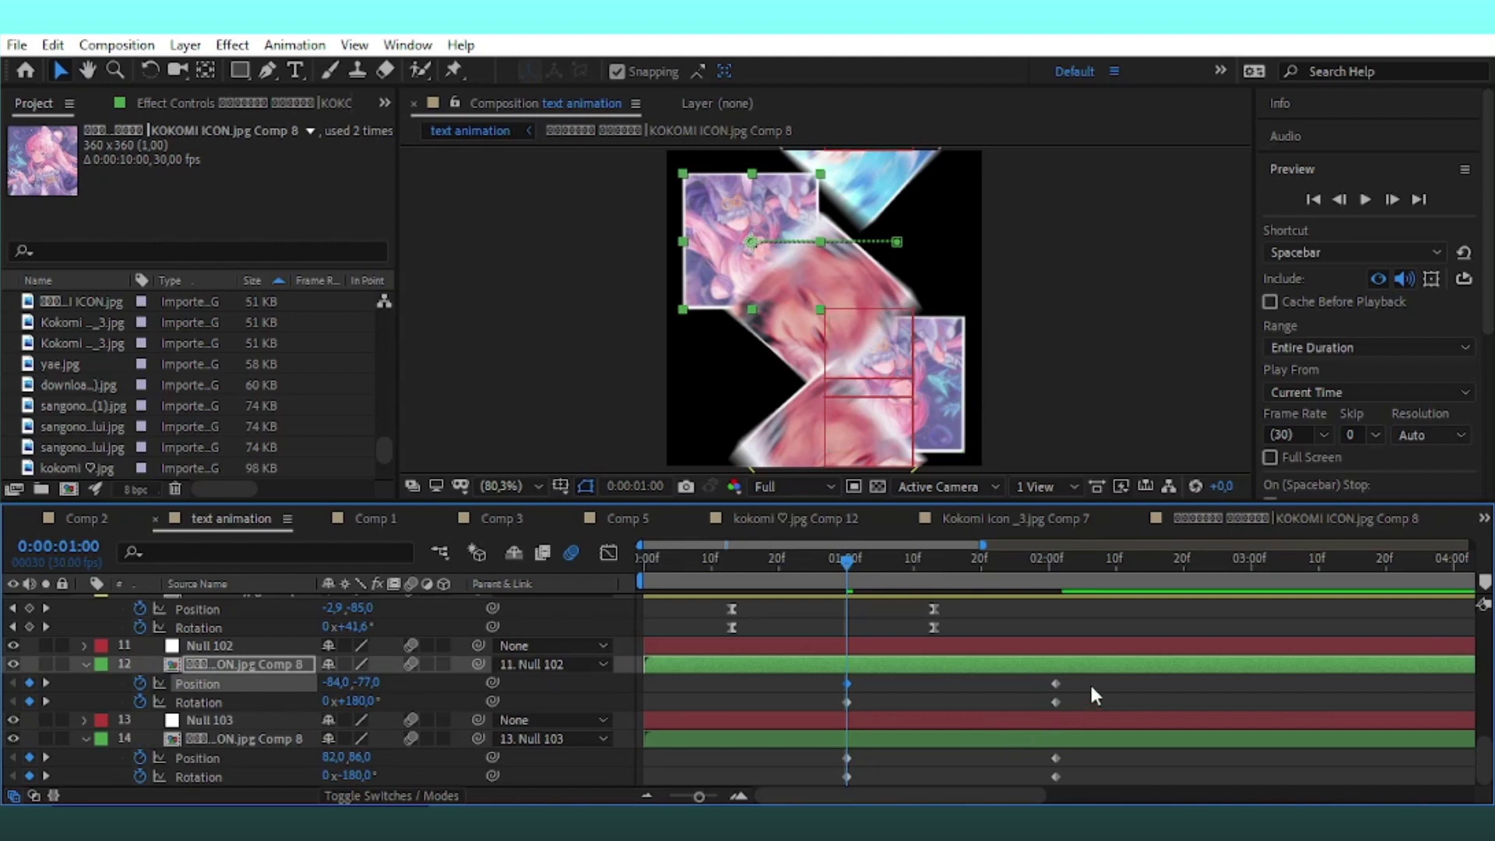
{"action": "left_click_drag", "start_coordinate": [1090, 680], "coordinate": [783, 780]}
{"action": "key", "text": "F9"}
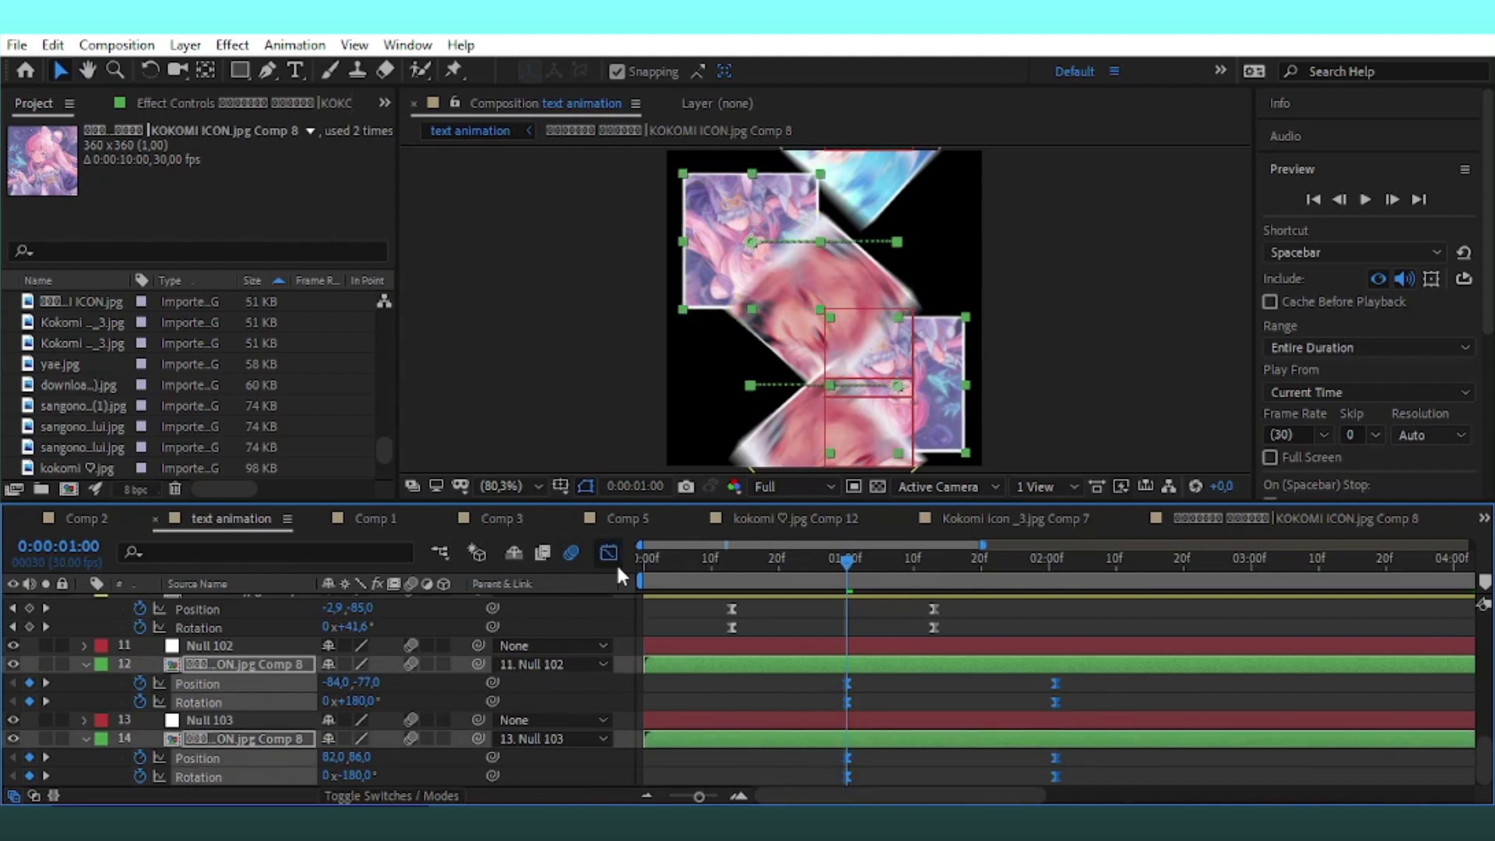
Steepen the tiles' speed curves in the Graph Editor for a snappier ease
{"action": "left_click", "coordinate": [608, 553]}
{"action": "left_click_drag", "start_coordinate": [1091, 623], "coordinate": [844, 707]}
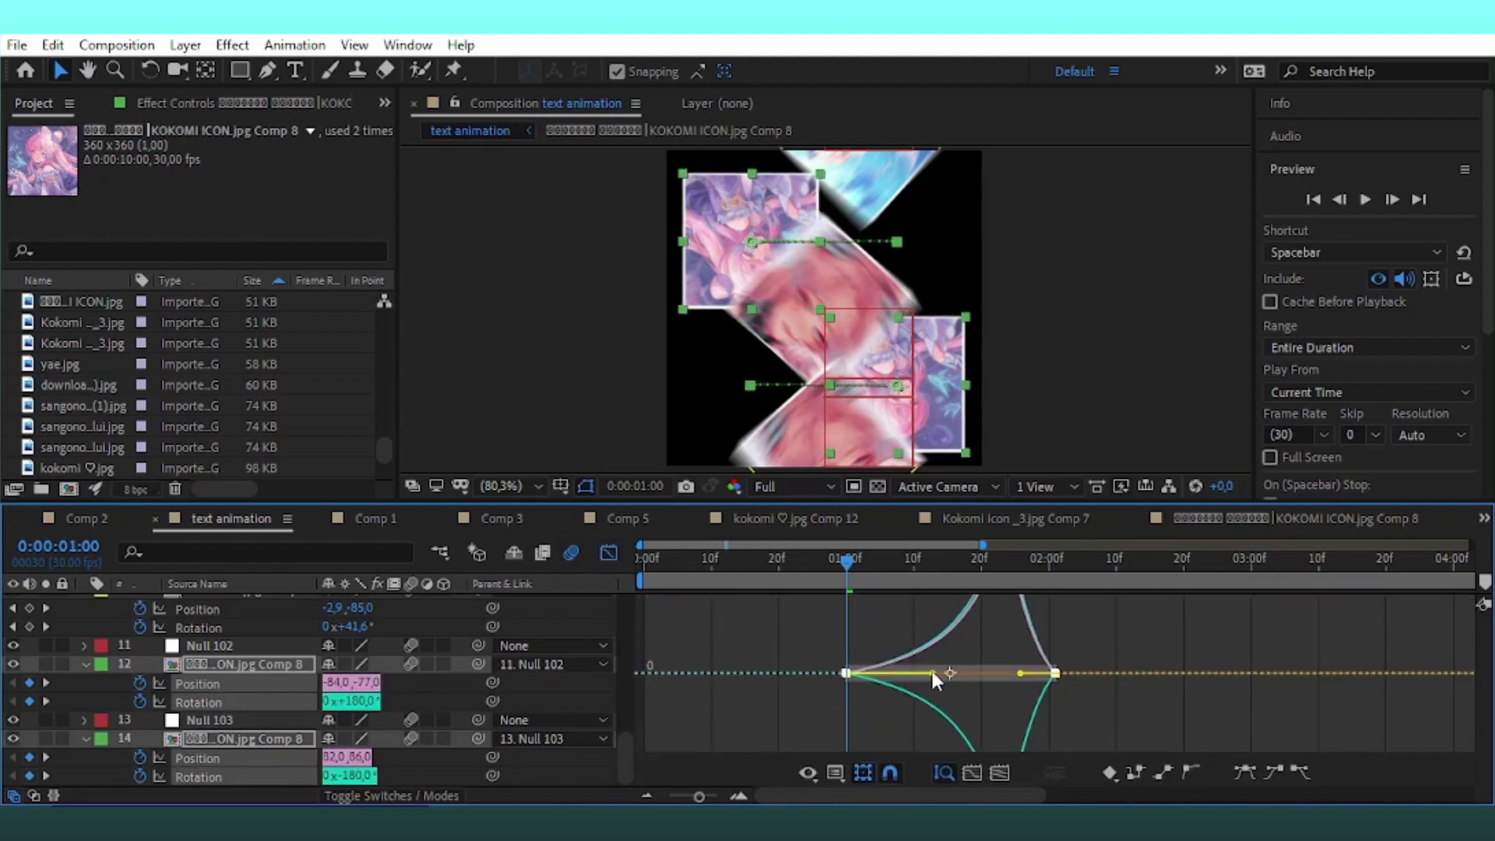
{"action": "left_click_drag", "start_coordinate": [933, 673], "coordinate": [966, 676]}
{"action": "left_click", "coordinate": [1029, 558]}
{"action": "key", "text": "shift+F3"}
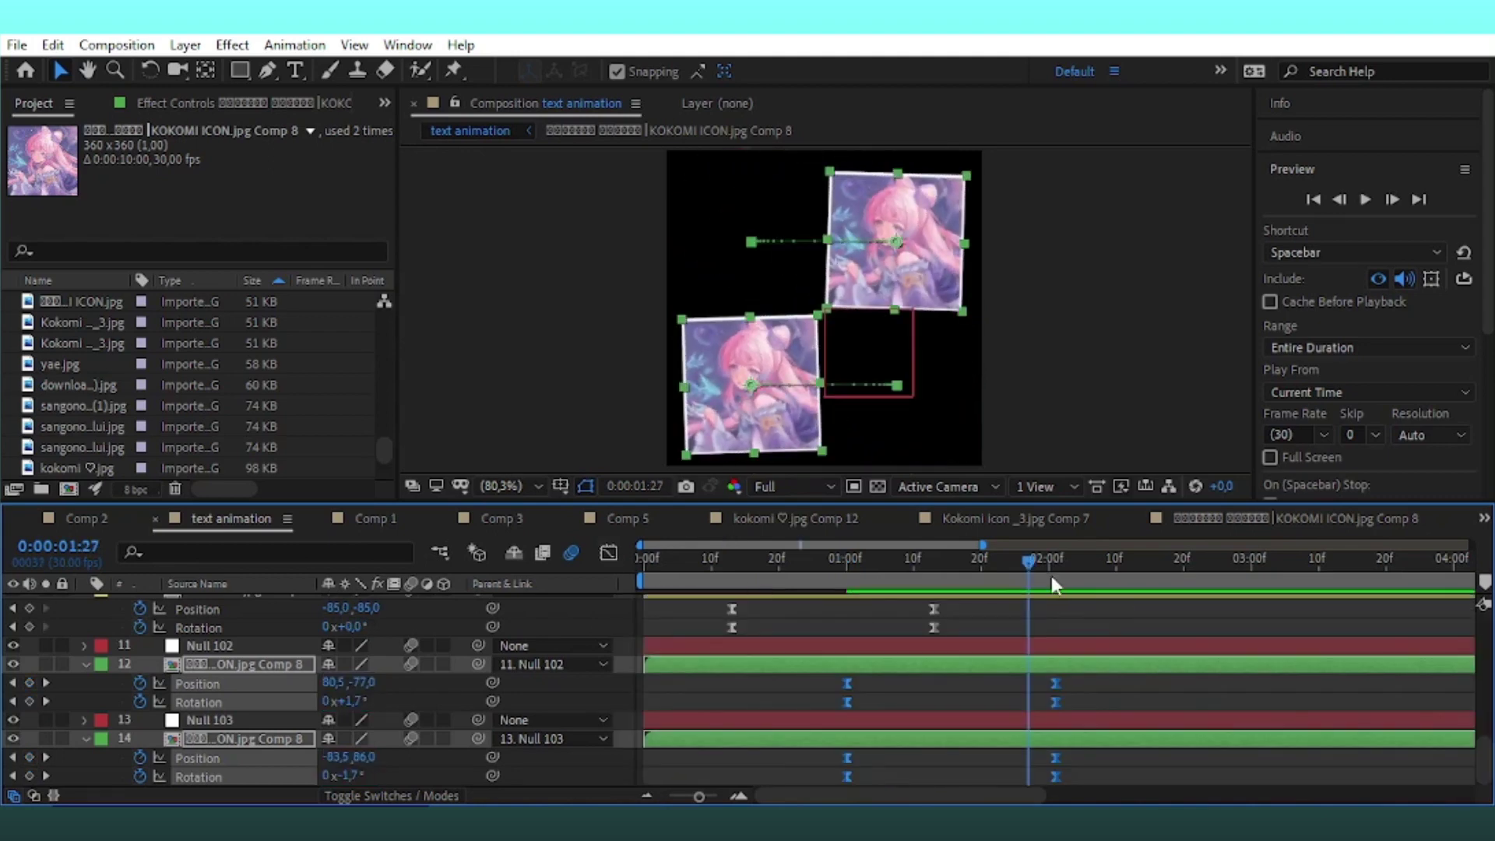
At 1:23, start a Rotation keyframe on Null 102
{"action": "left_click_drag", "start_coordinate": [1028, 558], "coordinate": [1001, 557]}
{"action": "left_click", "coordinate": [210, 645]}
{"action": "key", "text": "r"}
{"action": "left_click", "coordinate": [139, 665]}
Add 1:23 Rotation and Position keyframes to Null 103 and Null 102
{"action": "left_click", "coordinate": [217, 739]}
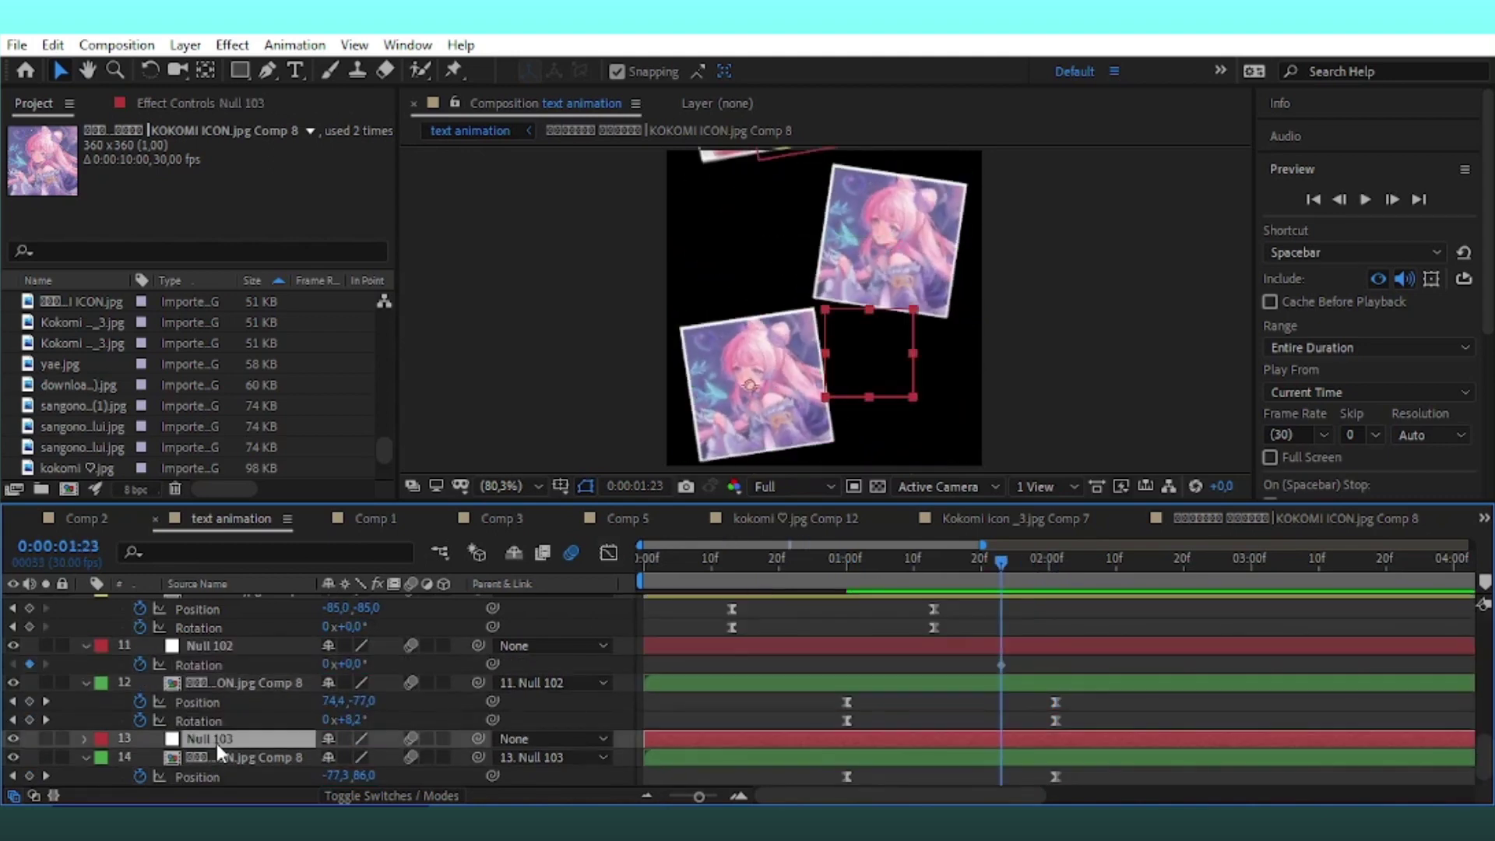
{"action": "key", "text": "r"}
{"action": "left_click", "coordinate": [140, 758]}
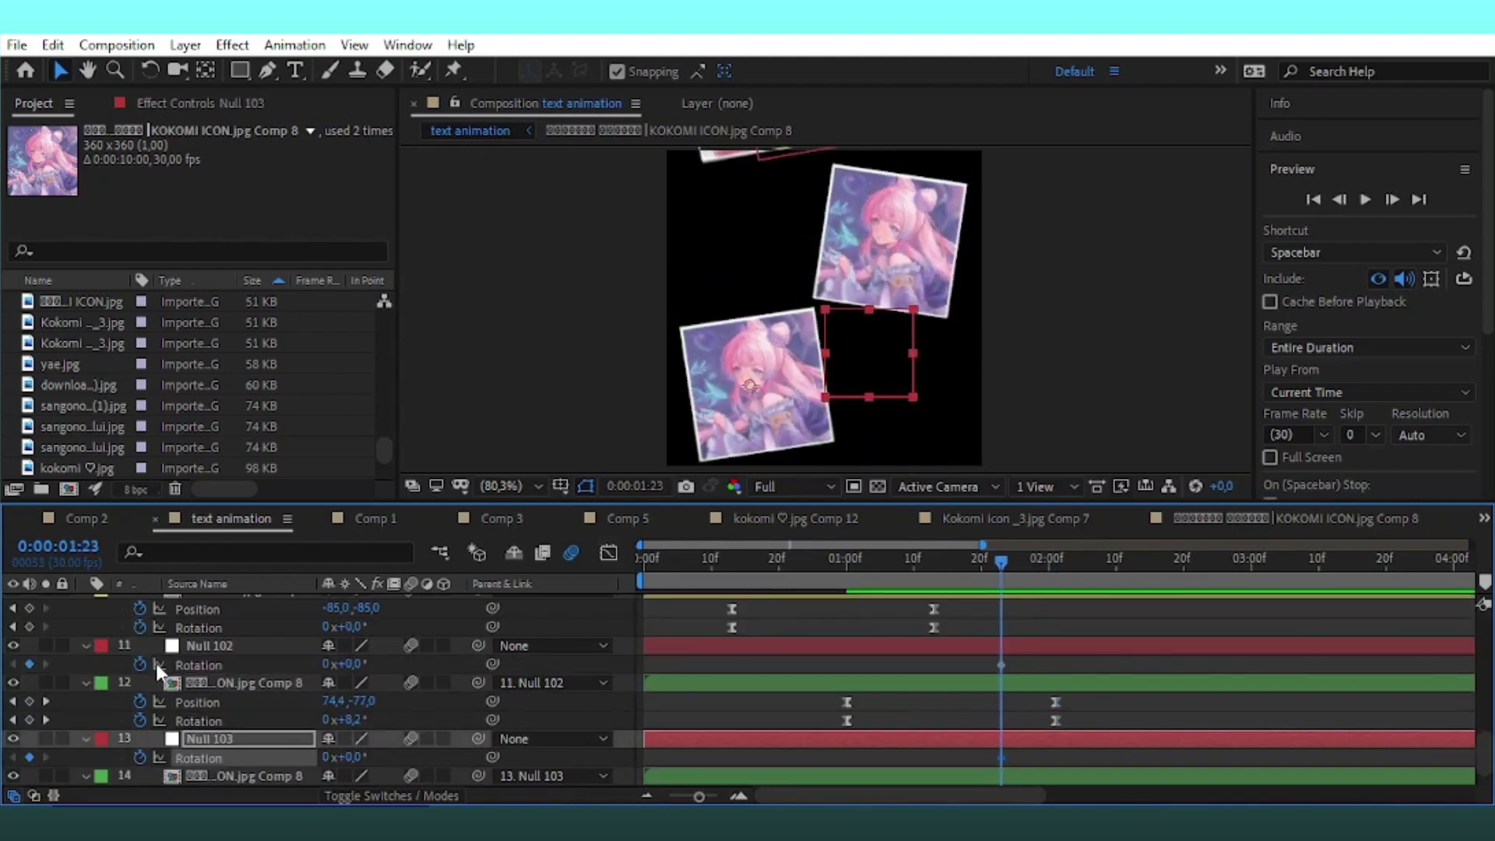
{"action": "left_click", "coordinate": [259, 647]}
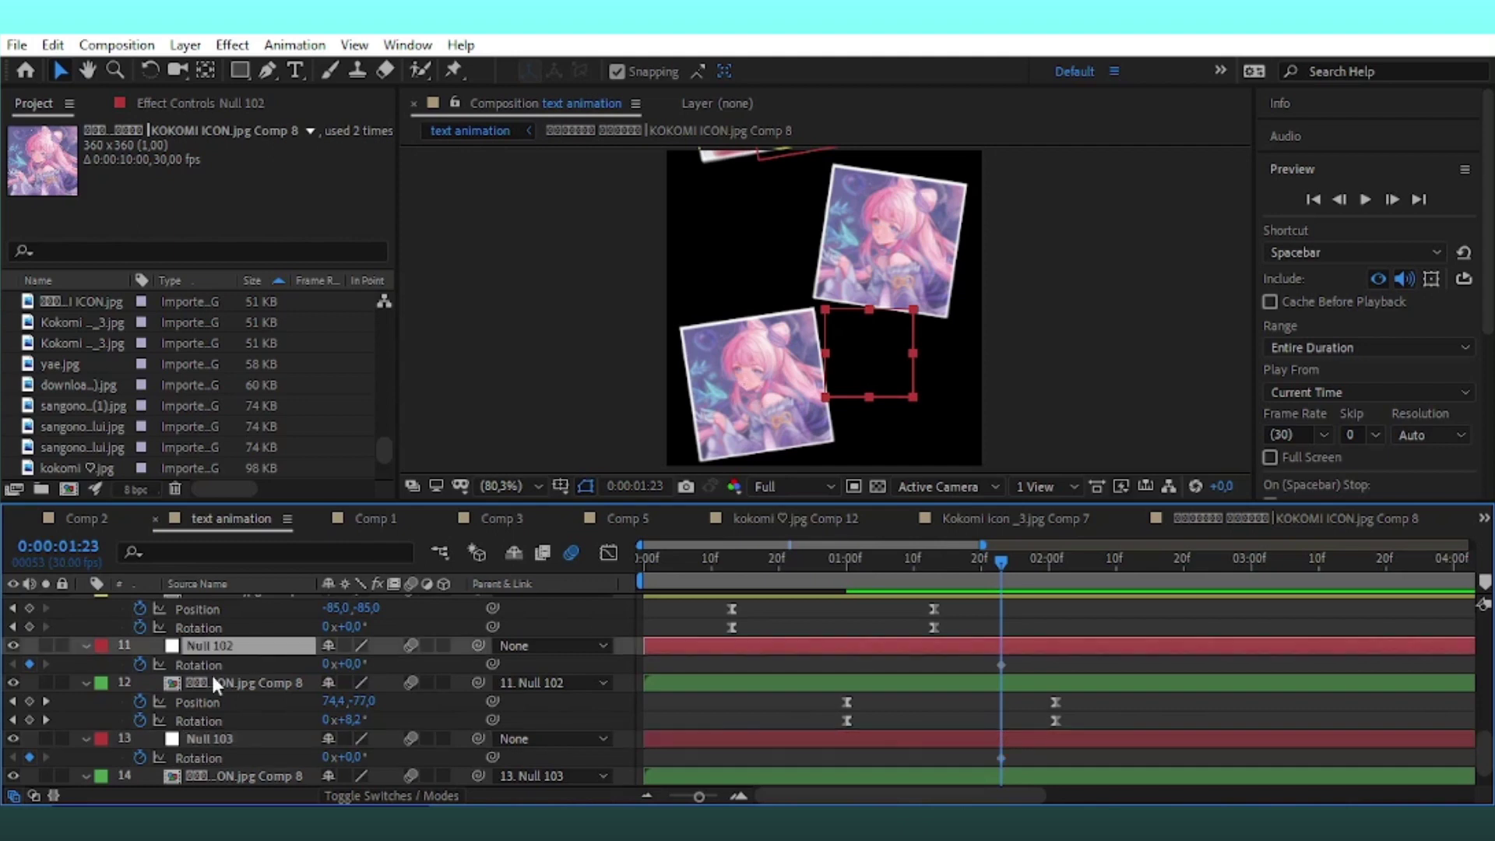
{"action": "key", "text": "p"}
{"action": "left_click", "coordinate": [140, 664]}
{"action": "left_click", "coordinate": [234, 738]}
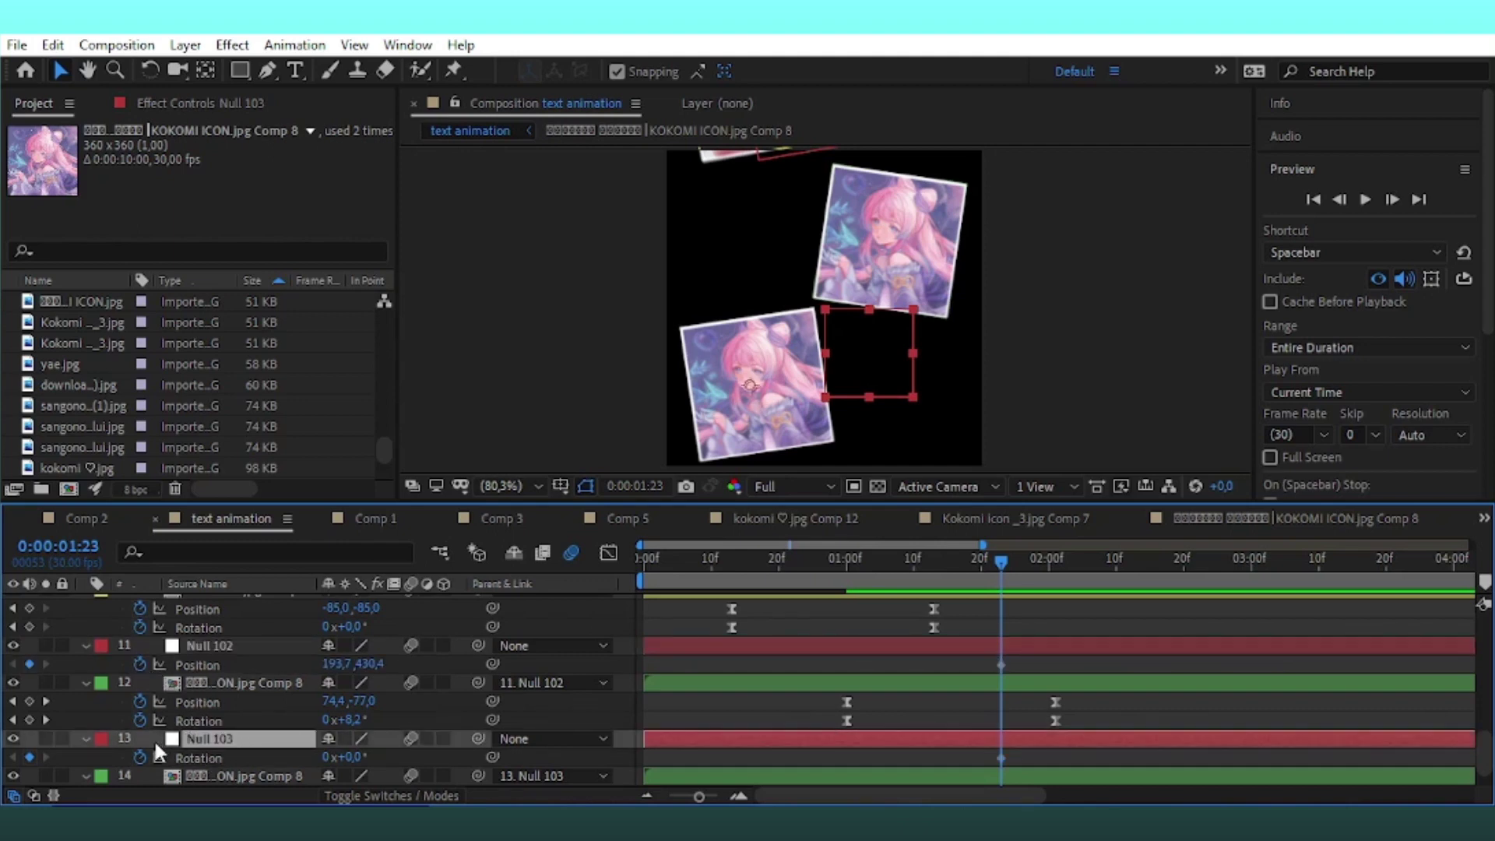
{"action": "key", "text": "p"}
{"action": "left_click", "coordinate": [140, 756]}
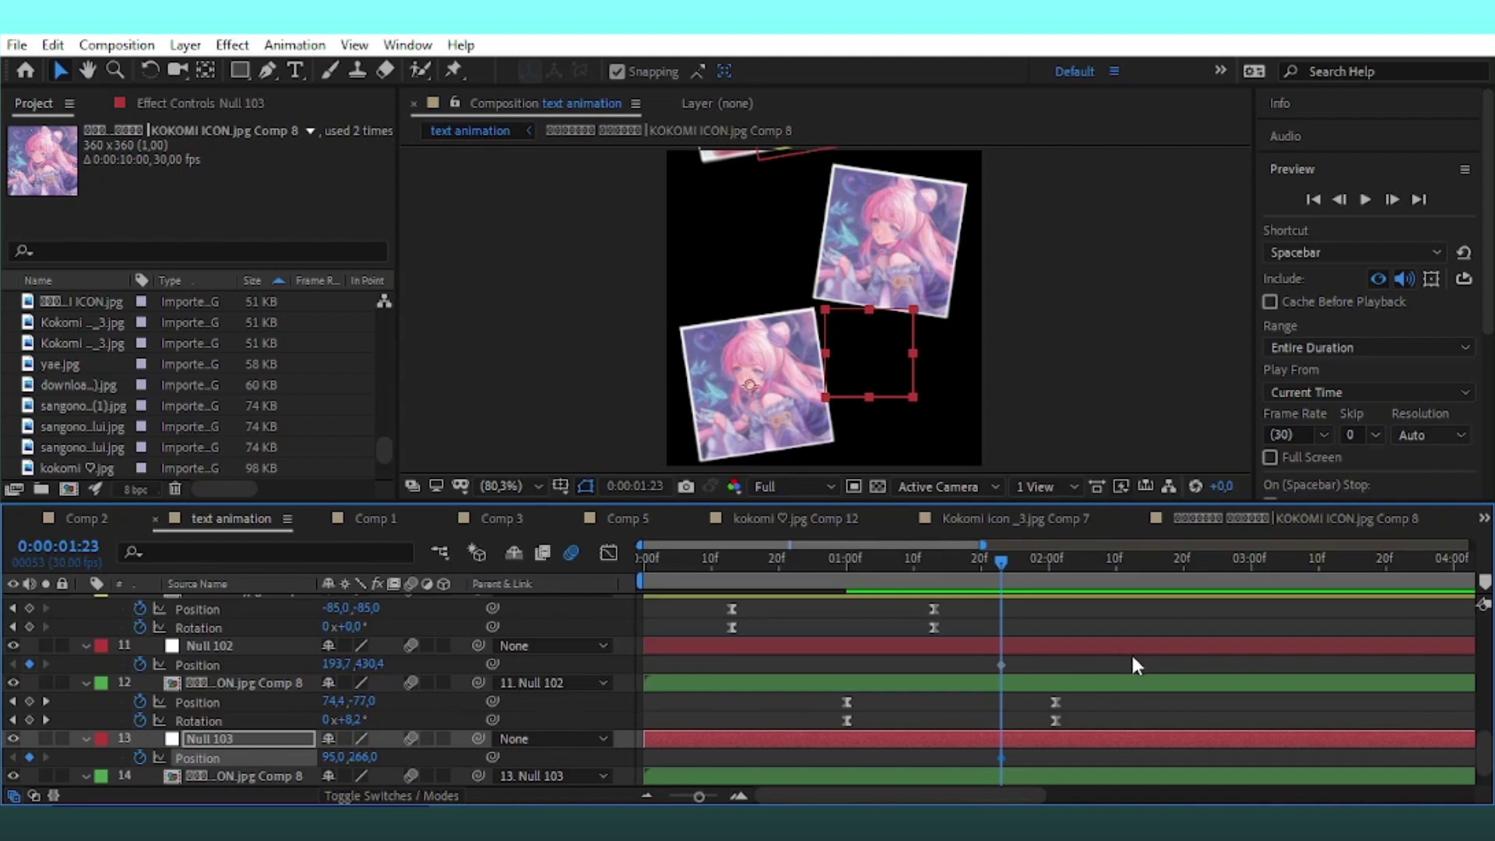
{"action": "key", "text": "shift+r"}
Move the nulls' 1:23 keyframes earlier to 1:00
{"action": "scroll", "coordinate": [1111, 662], "scroll_direction": "down", "scroll_amount": 2}
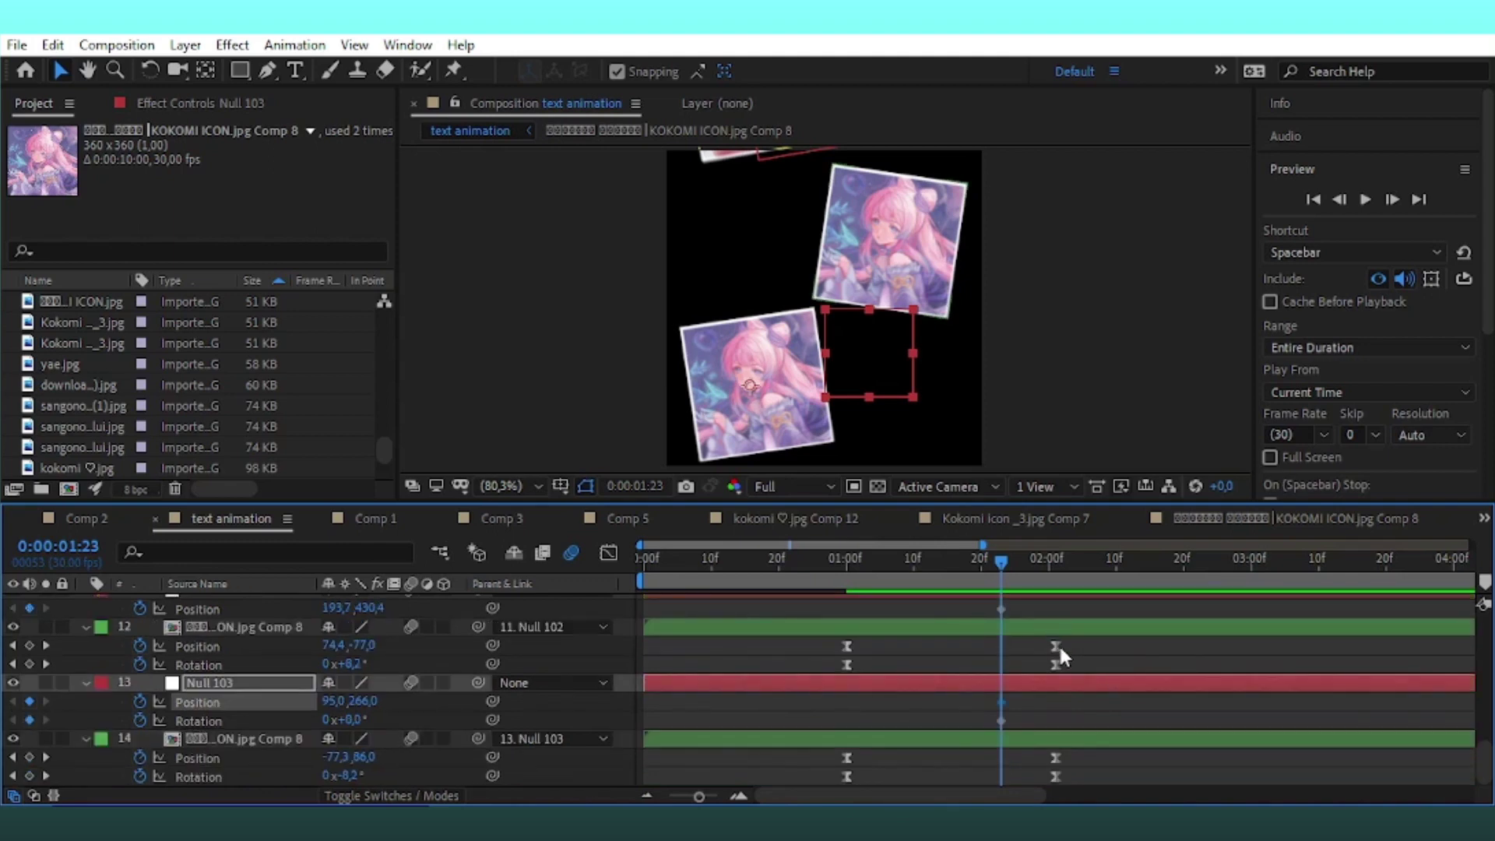
{"action": "scroll", "coordinate": [1058, 643], "scroll_direction": "up", "scroll_amount": 3}
{"action": "left_click", "coordinate": [1045, 643]}
{"action": "key", "text": "alt+shift+r"}
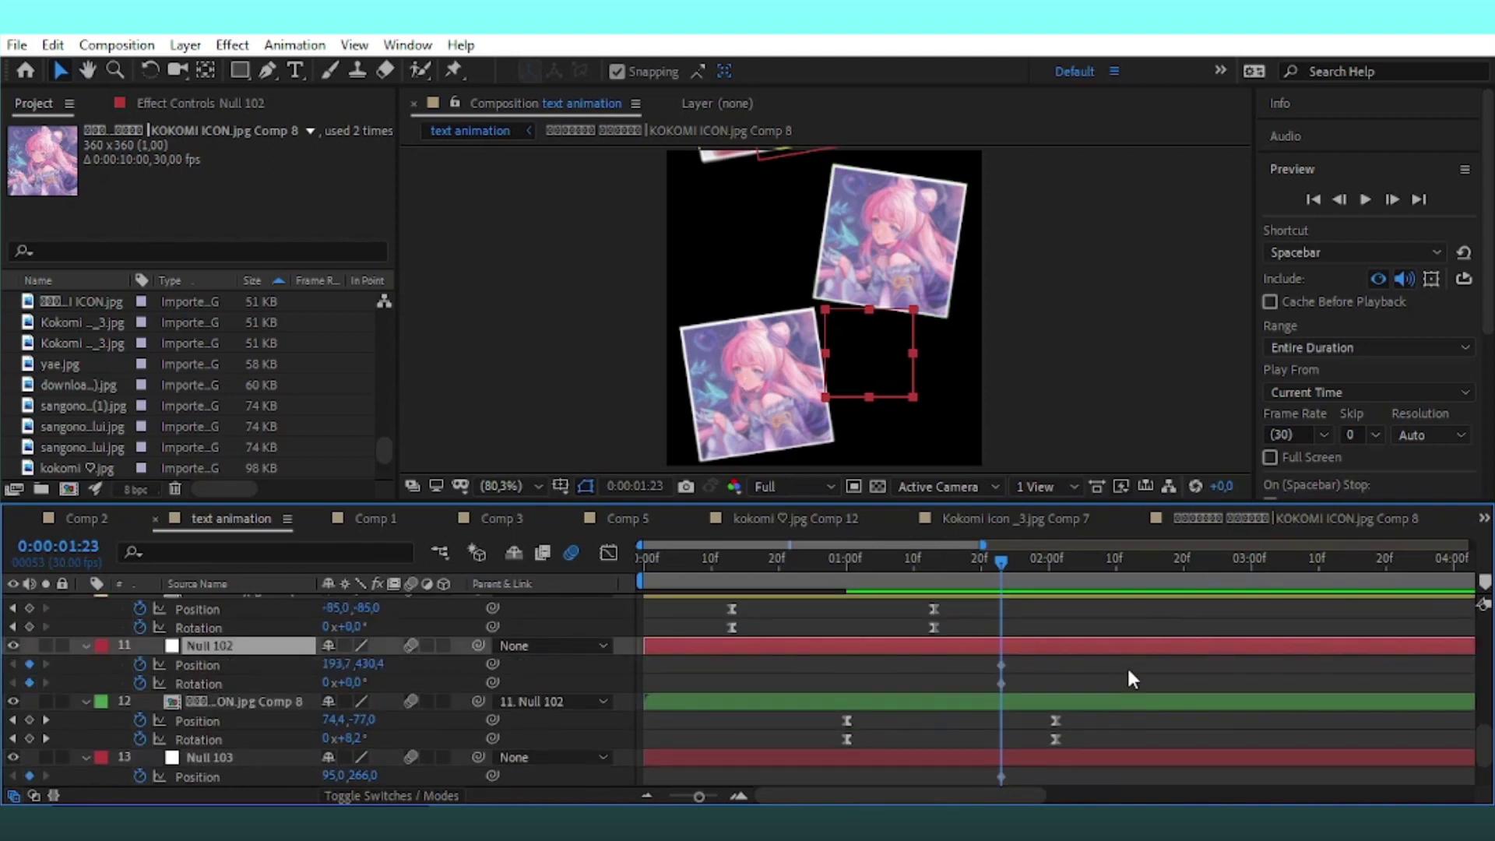
{"action": "scroll", "coordinate": [1129, 672], "scroll_direction": "down", "scroll_amount": 3}
{"action": "left_click", "coordinate": [86, 647]}
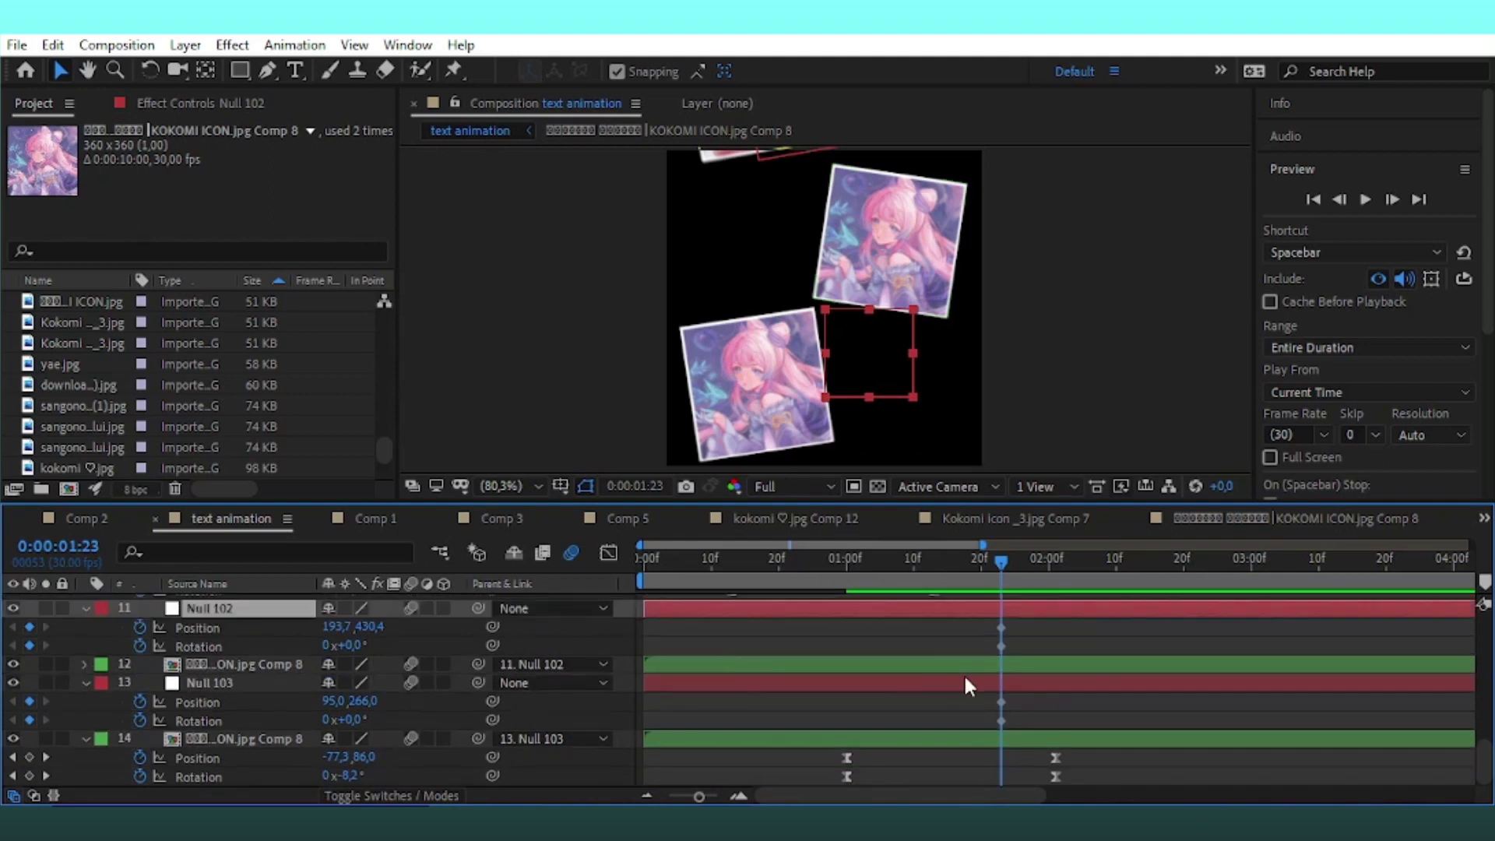
{"action": "left_click_drag", "start_coordinate": [1051, 631], "coordinate": [958, 717]}
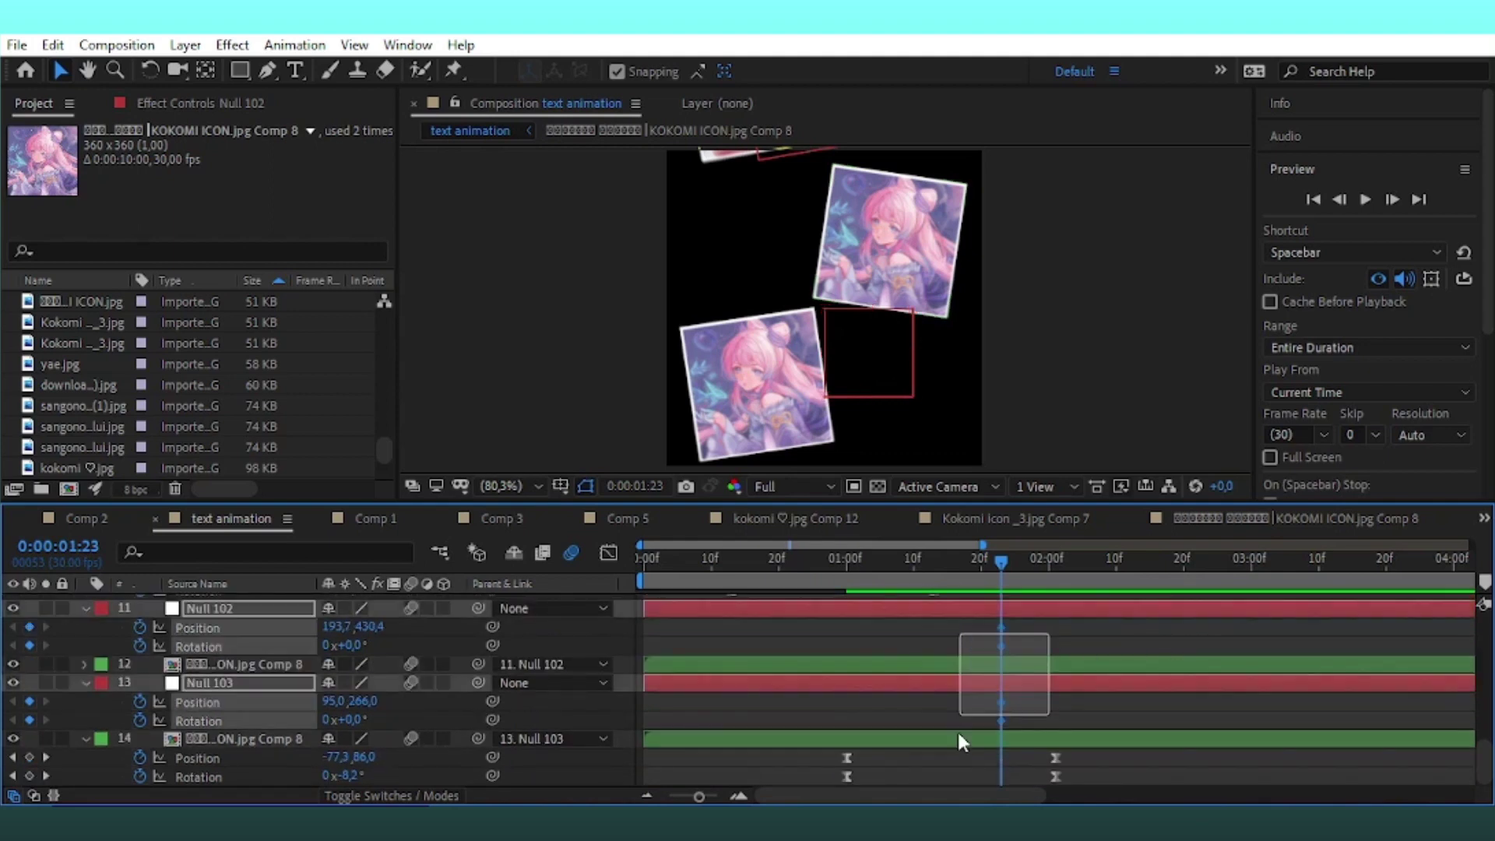
{"action": "left_click_drag", "start_coordinate": [1000, 646], "coordinate": [941, 646]}
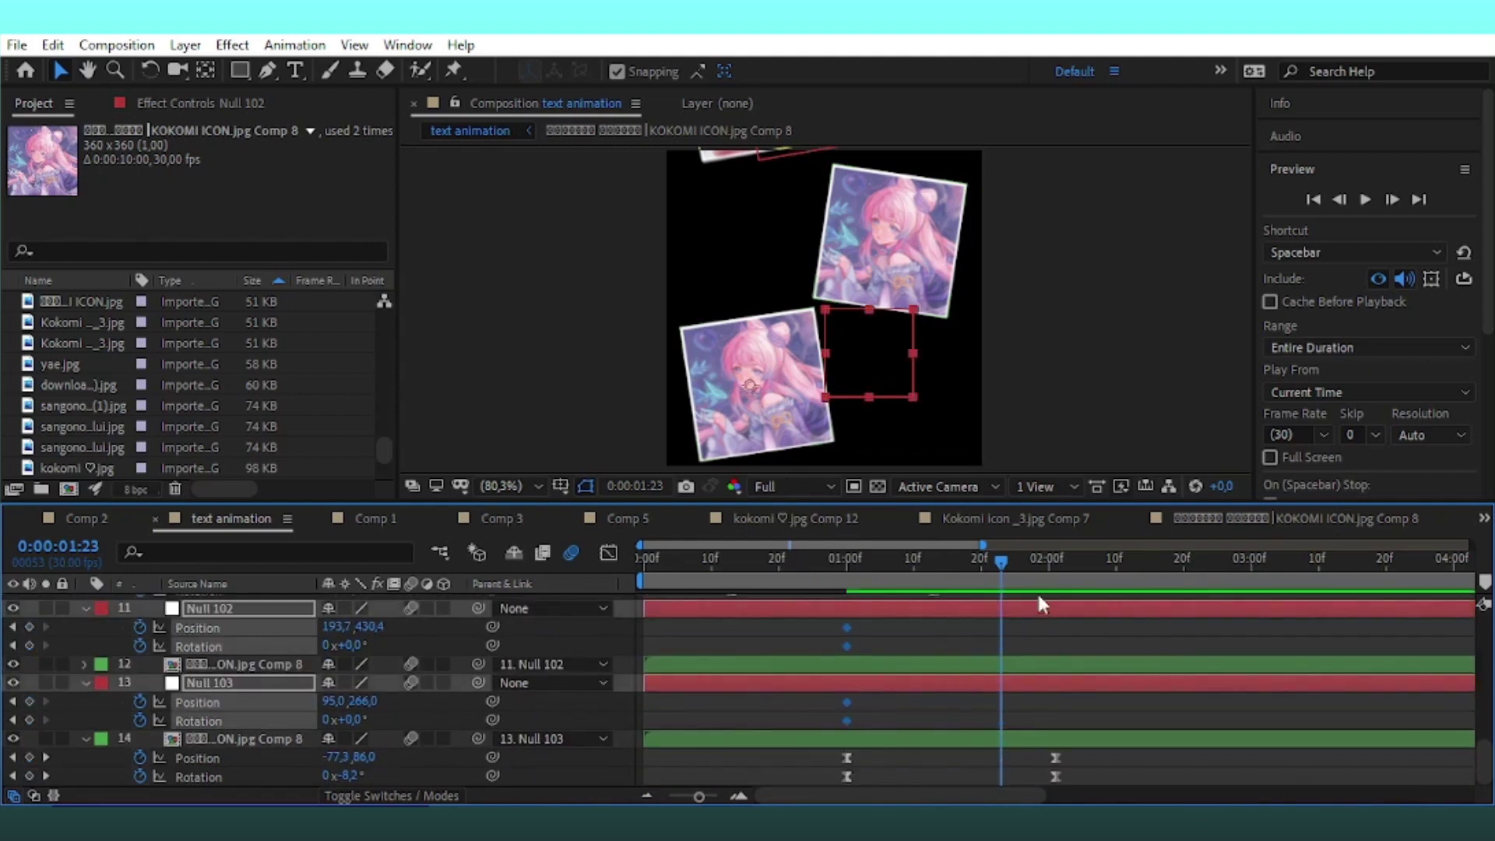
{"action": "left_click_drag", "start_coordinate": [1036, 591], "coordinate": [1050, 595]}
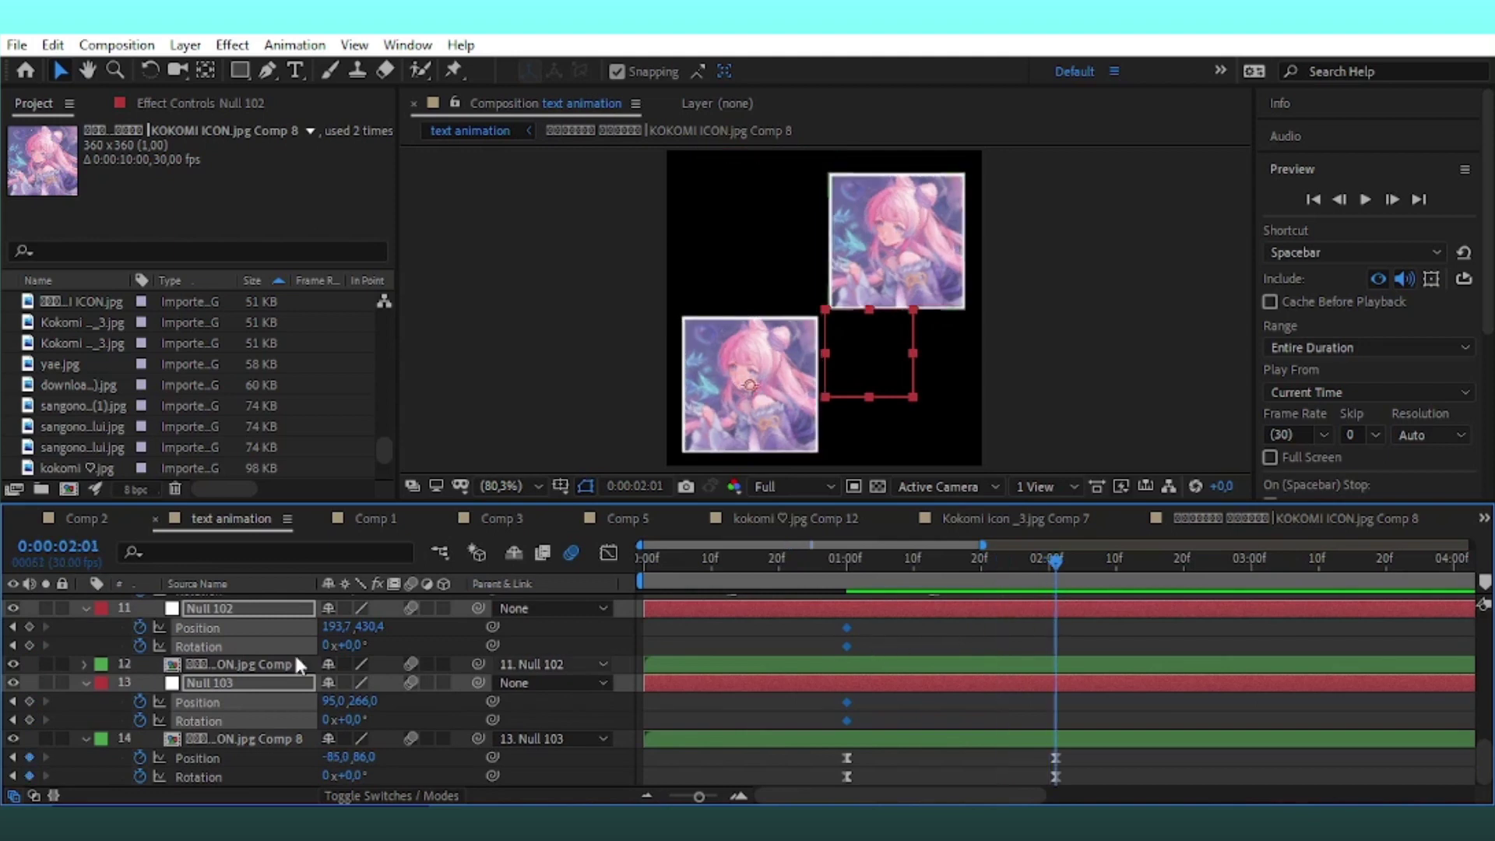
Shift all the nulls' keyframes later so the move ends around 2:21
{"action": "left_click", "coordinate": [928, 645]}
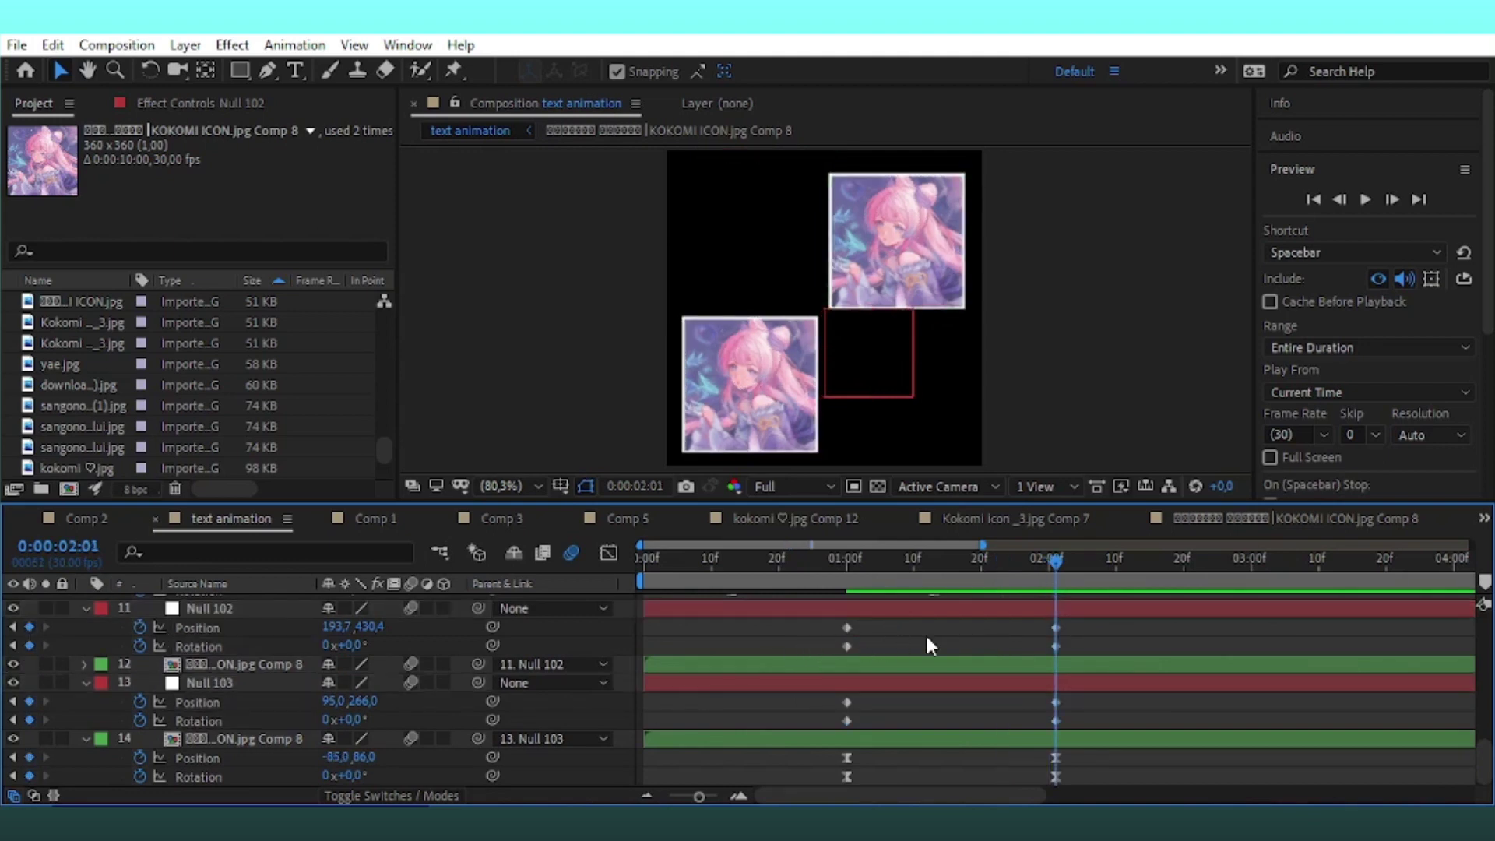
{"action": "left_click_drag", "start_coordinate": [1074, 620], "coordinate": [814, 727]}
{"action": "mouse_move", "coordinate": [847, 628]}
{"action": "left_mouse_down"}
{"action": "mouse_move", "coordinate": [992, 707]}
{"action": "mouse_move", "coordinate": [965, 708]}
{"action": "left_mouse_up"}
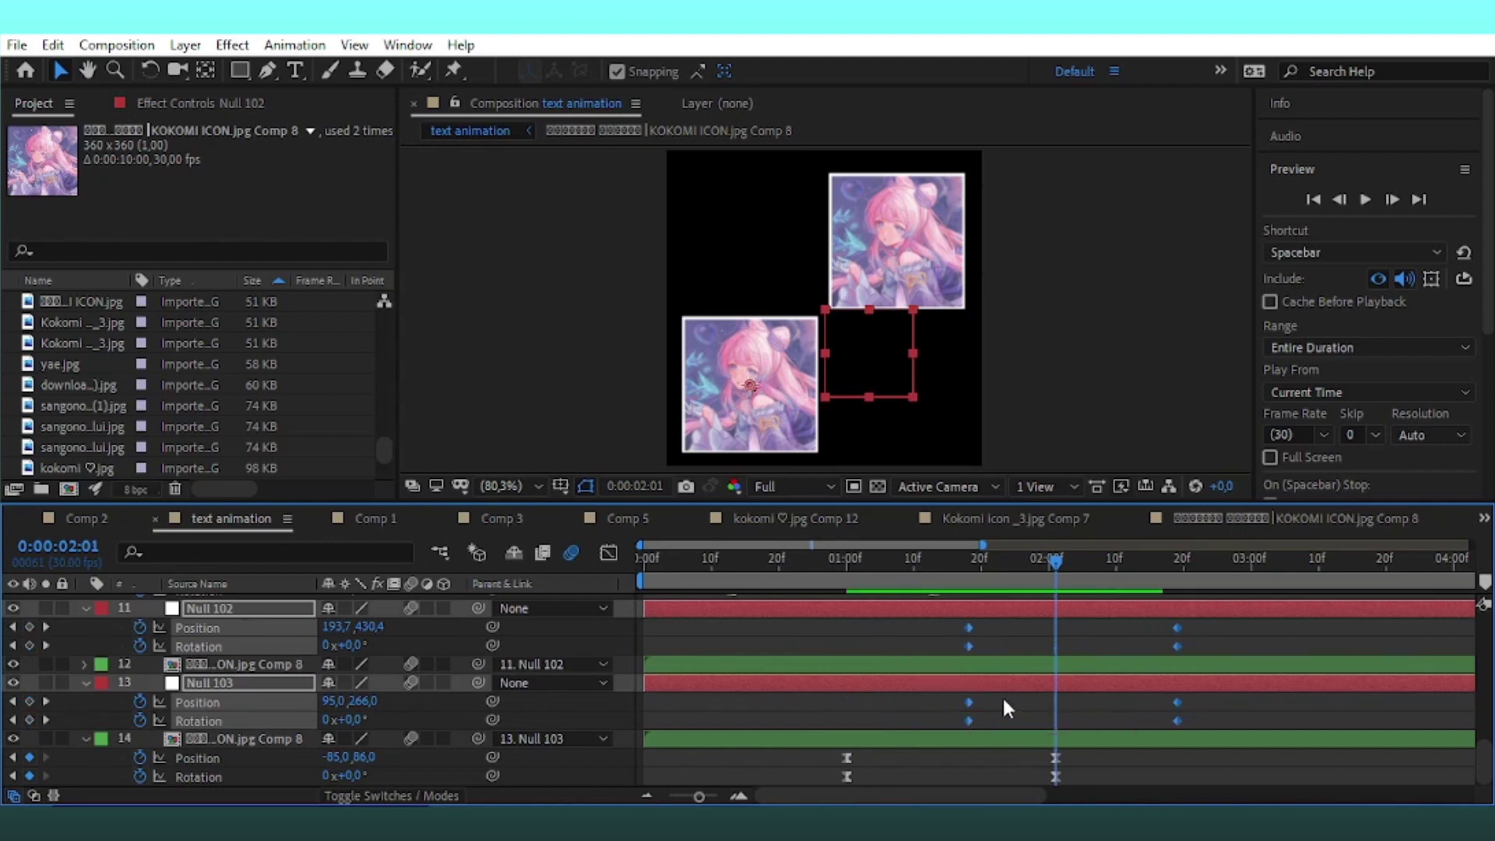
{"action": "scroll", "coordinate": [1004, 702], "scroll_direction": "up", "scroll_amount": 5}
{"action": "scroll", "coordinate": [1004, 703], "scroll_direction": "down", "scroll_amount": 5}
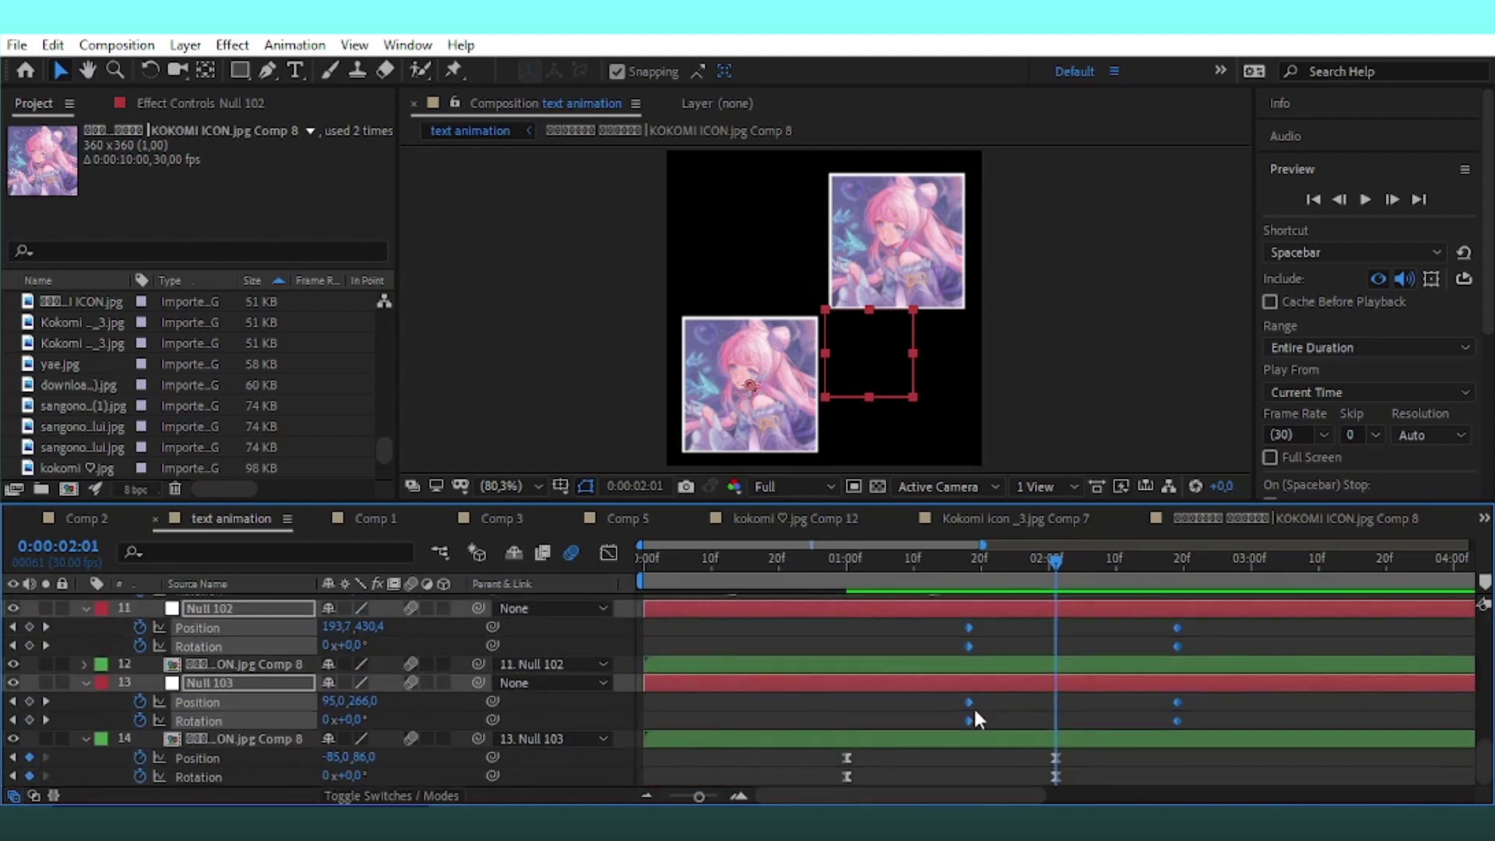
{"action": "left_click_drag", "start_coordinate": [969, 721], "coordinate": [982, 721]}
{"action": "left_click", "coordinate": [1193, 581]}
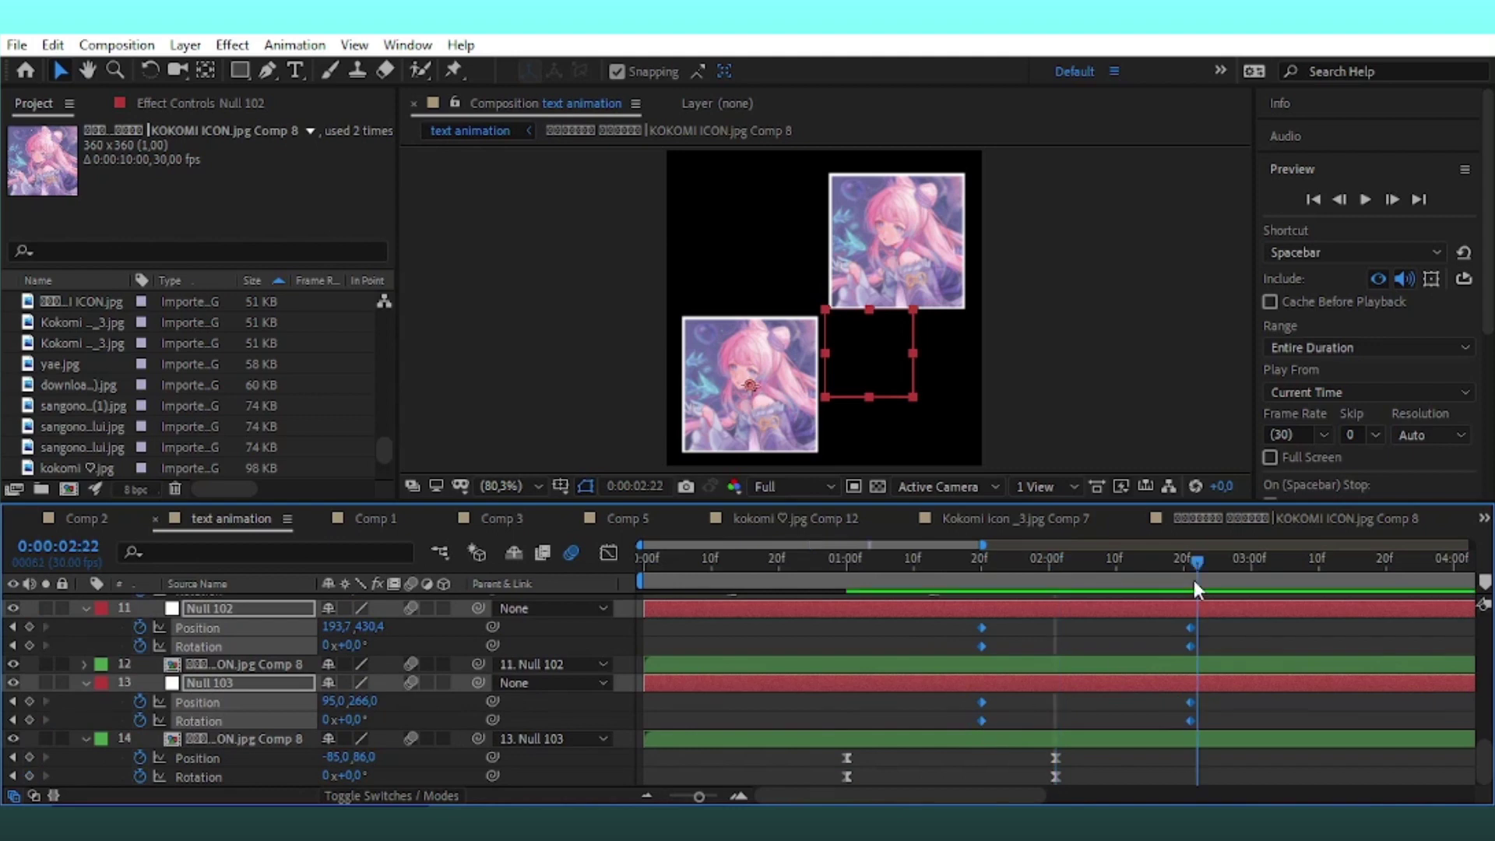
{"action": "left_click_drag", "start_coordinate": [1194, 581], "coordinate": [1185, 581]}
Set Null 103's Rotation to 180° at its final keyframe
{"action": "left_click", "coordinate": [1191, 701]}
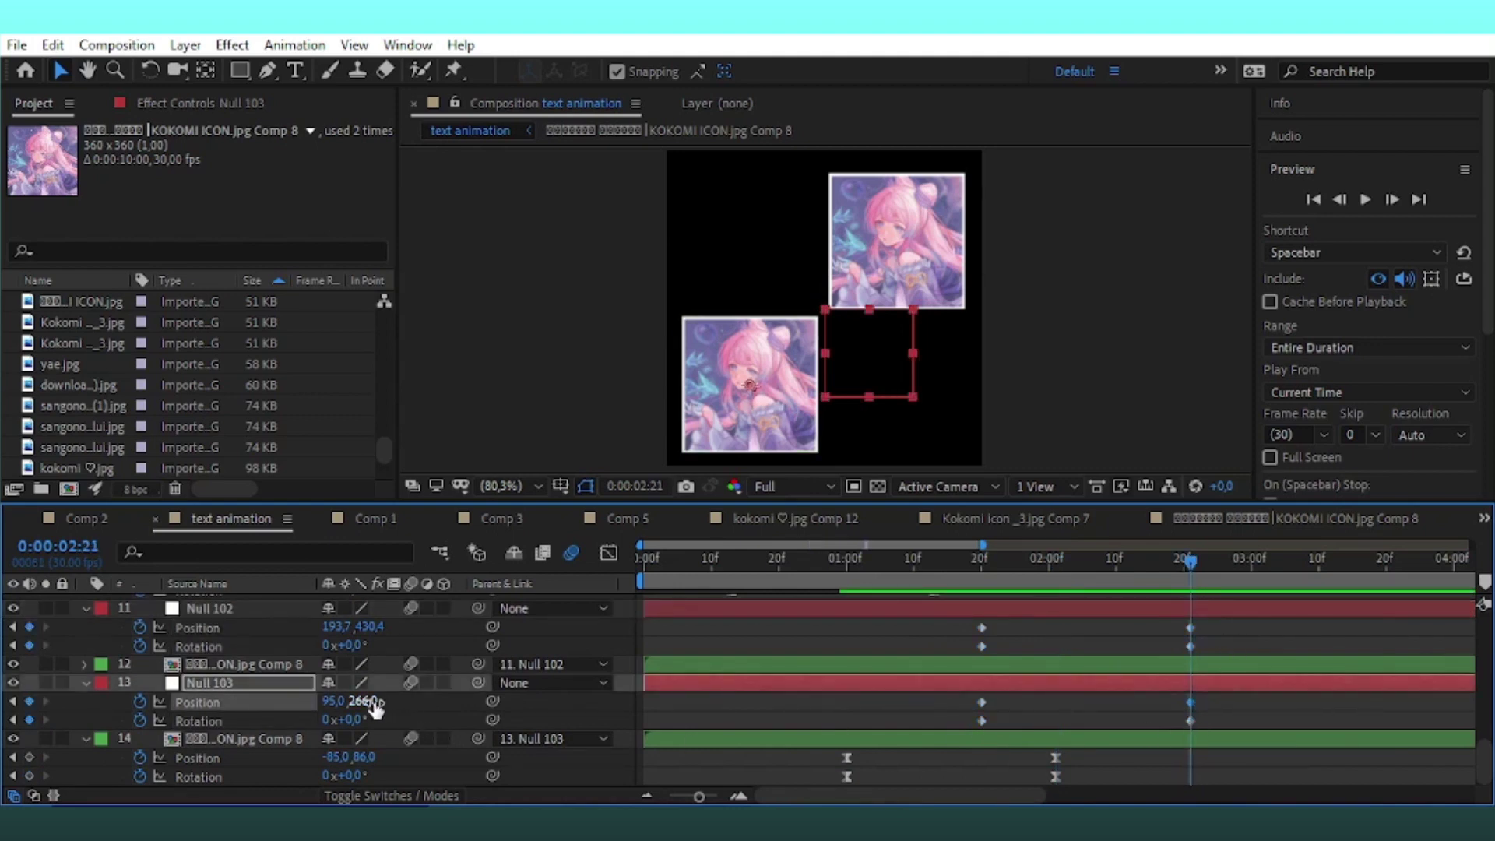
{"action": "left_click", "coordinate": [357, 720]}
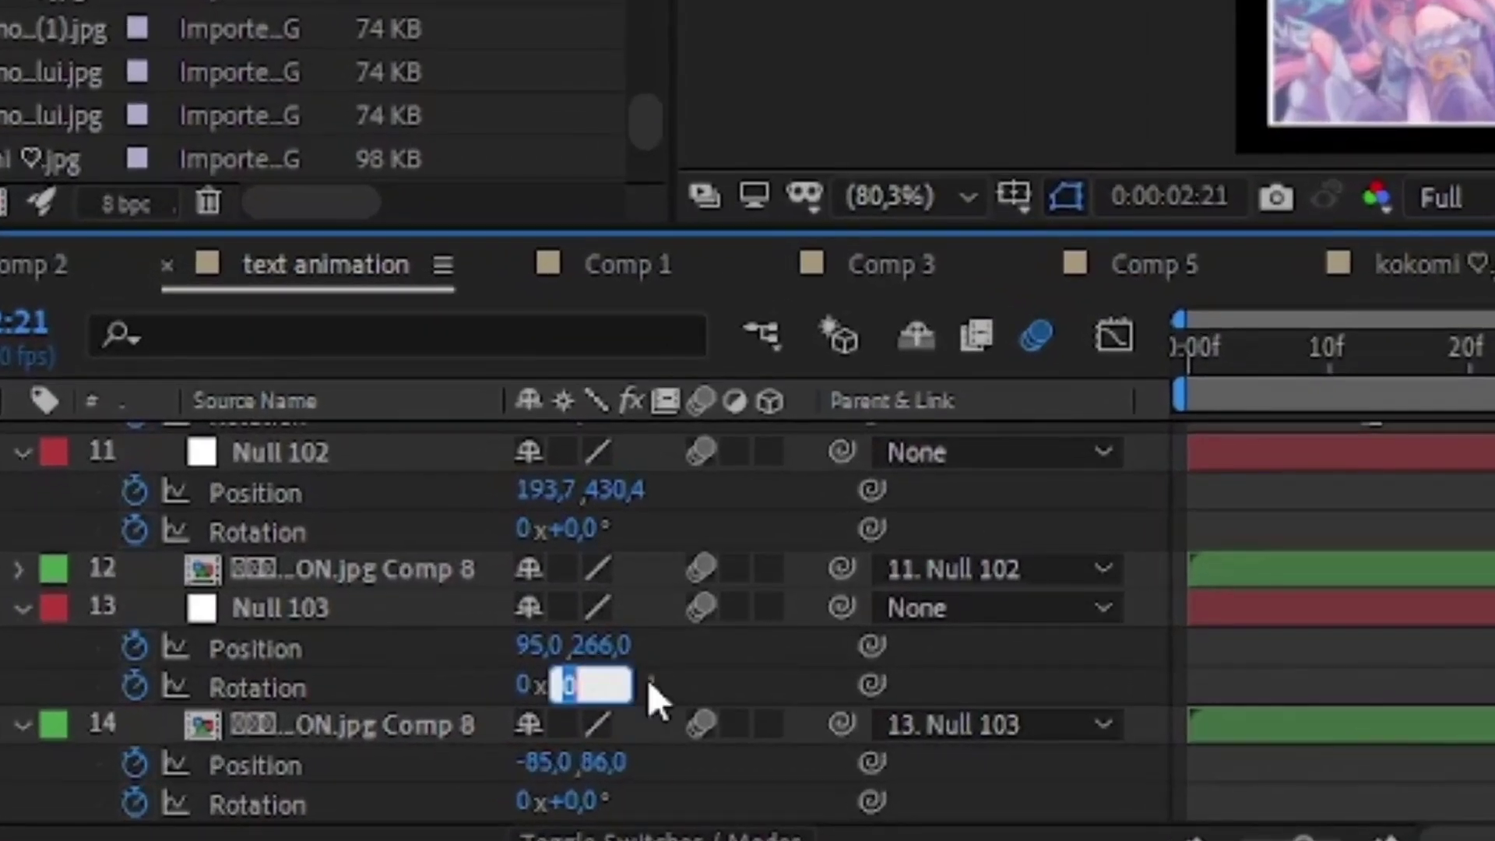
{"action": "left_click", "coordinate": [588, 676]}
{"action": "type", "text": "180"}
{"action": "key", "text": "Return"}
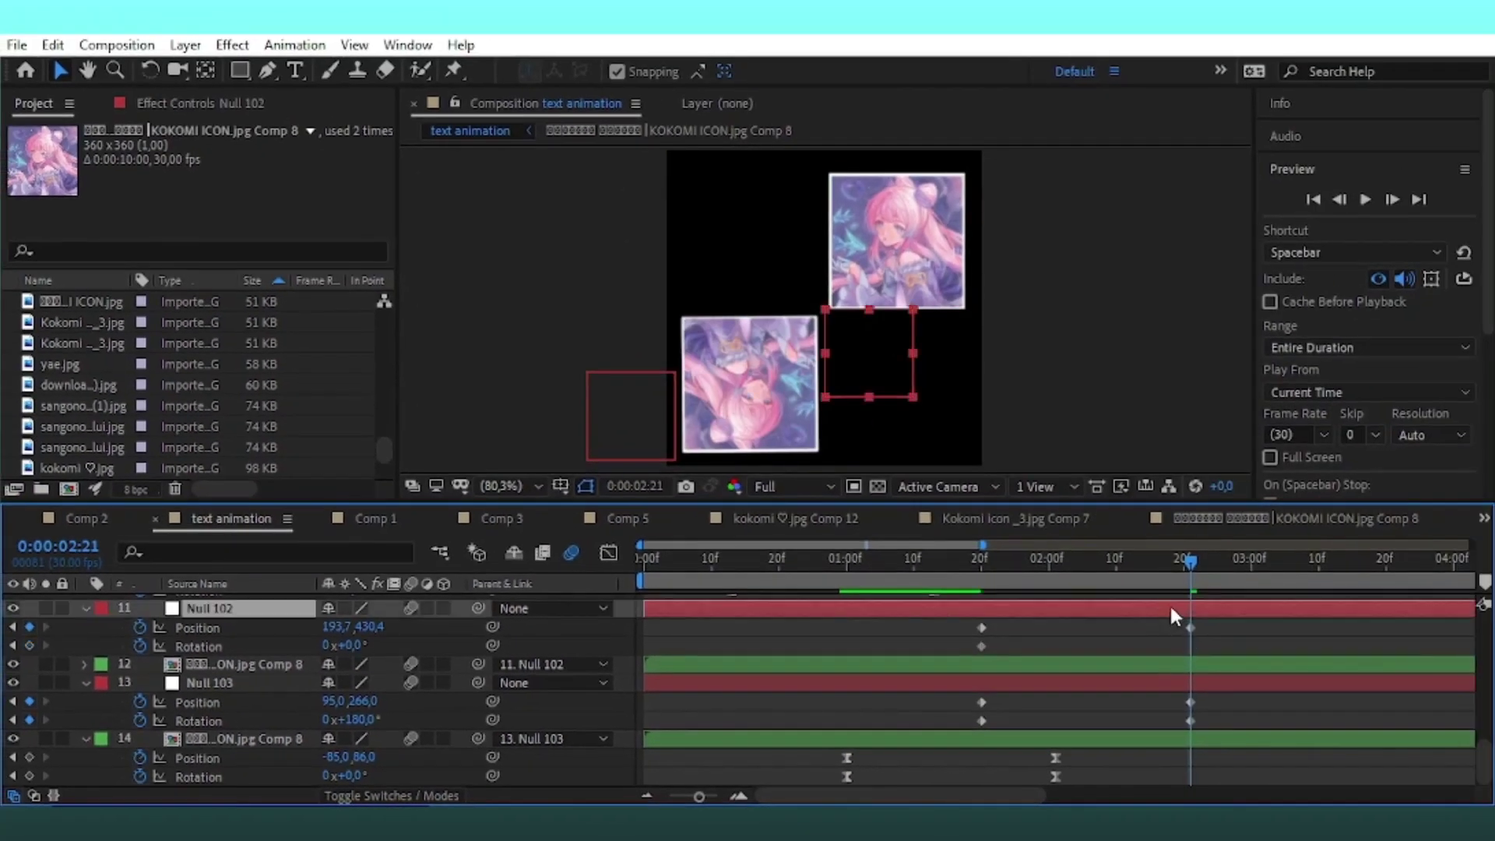
{"action": "left_click", "coordinate": [206, 70]}
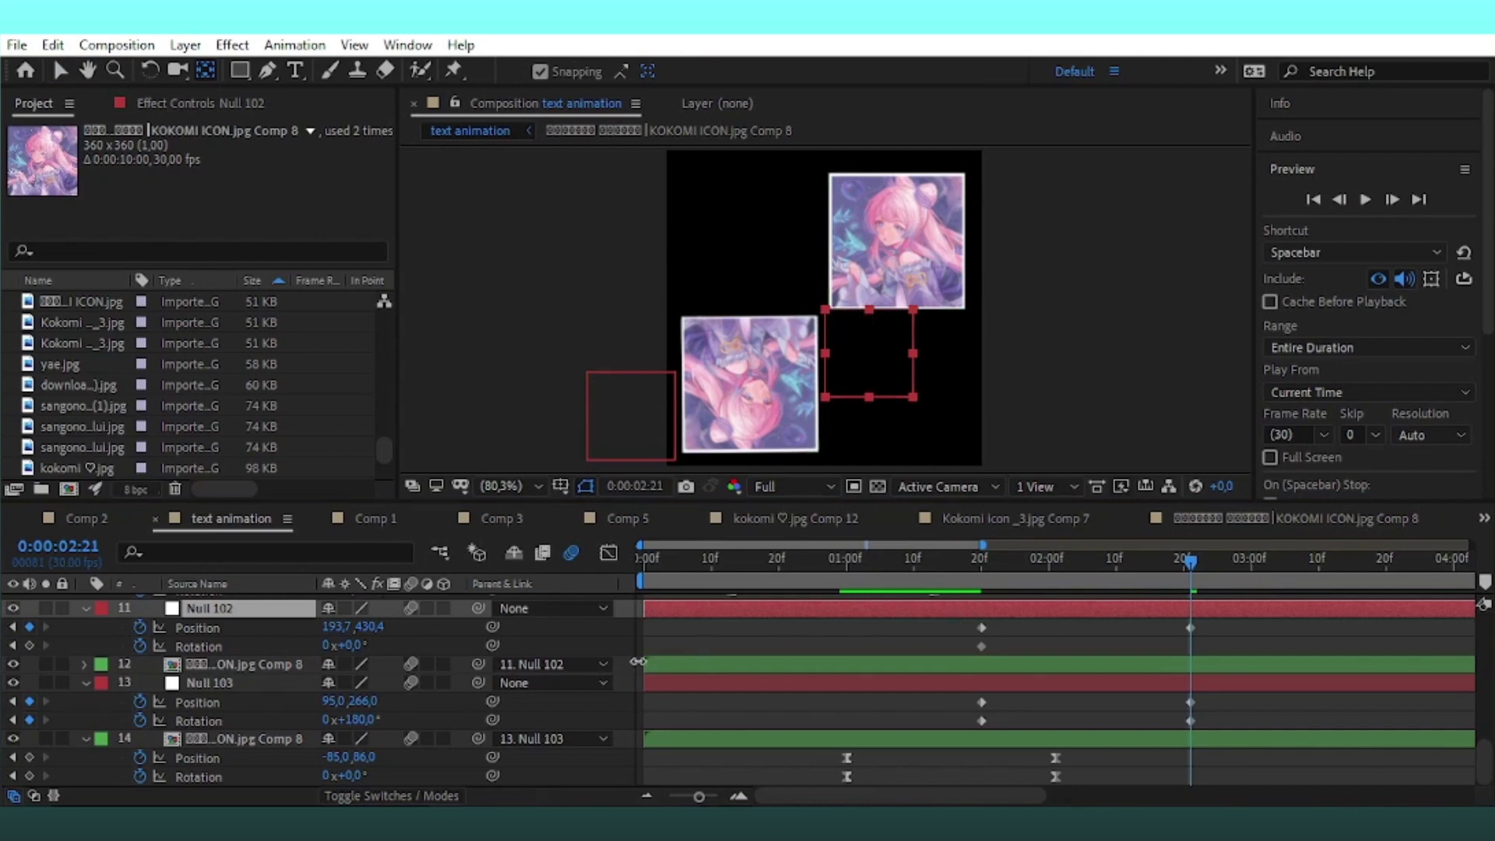
Select Null 102 and trial-move it up and right with its tile, then undo
{"action": "left_click", "coordinate": [924, 666]}
{"action": "left_click", "coordinate": [927, 607]}
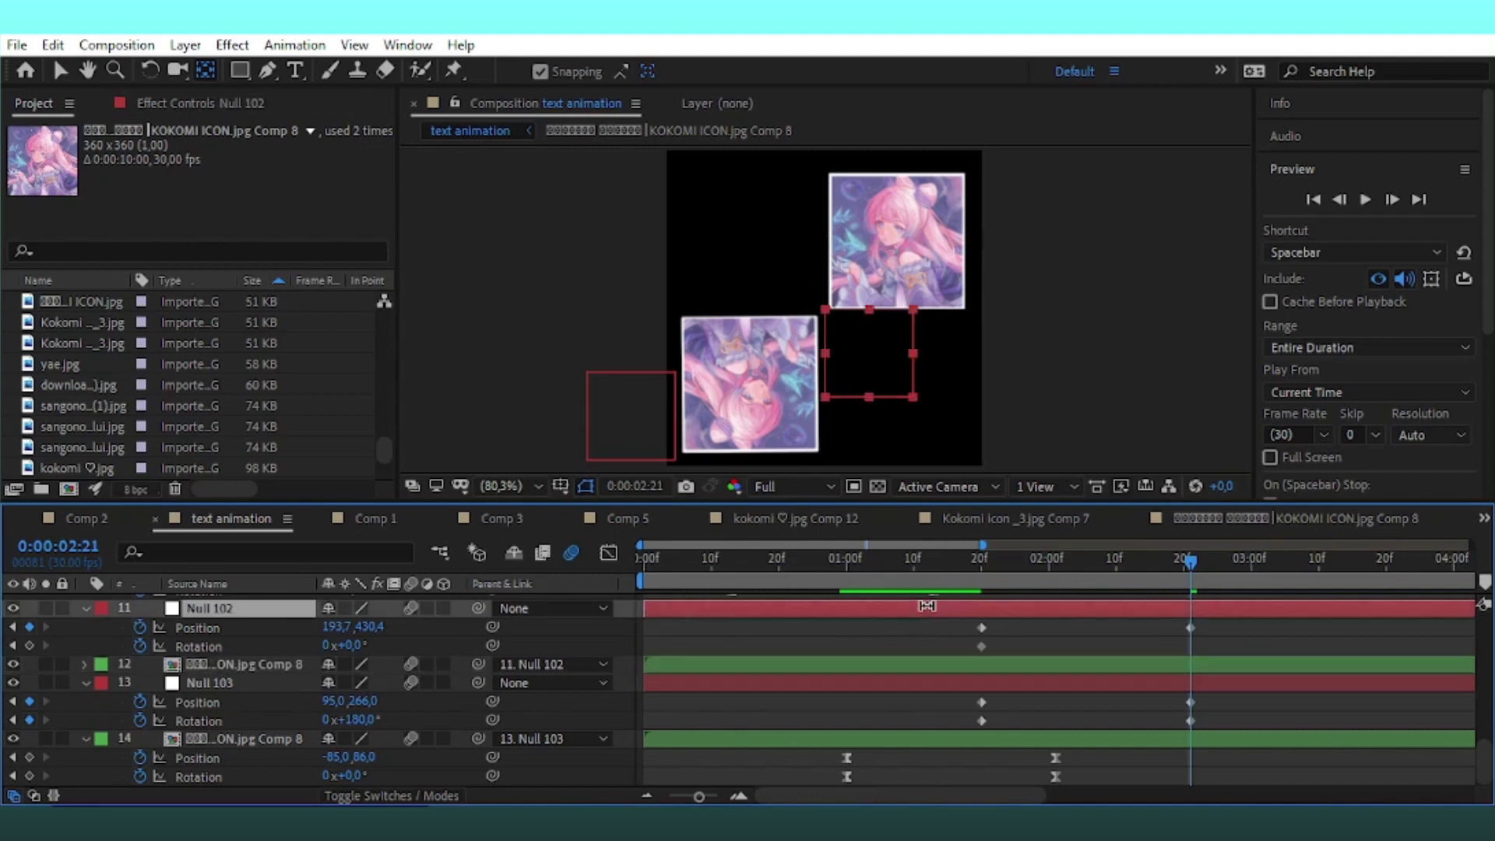
{"action": "key", "text": "comma"}
{"action": "key", "text": "comma"}
{"action": "key", "text": "comma"}
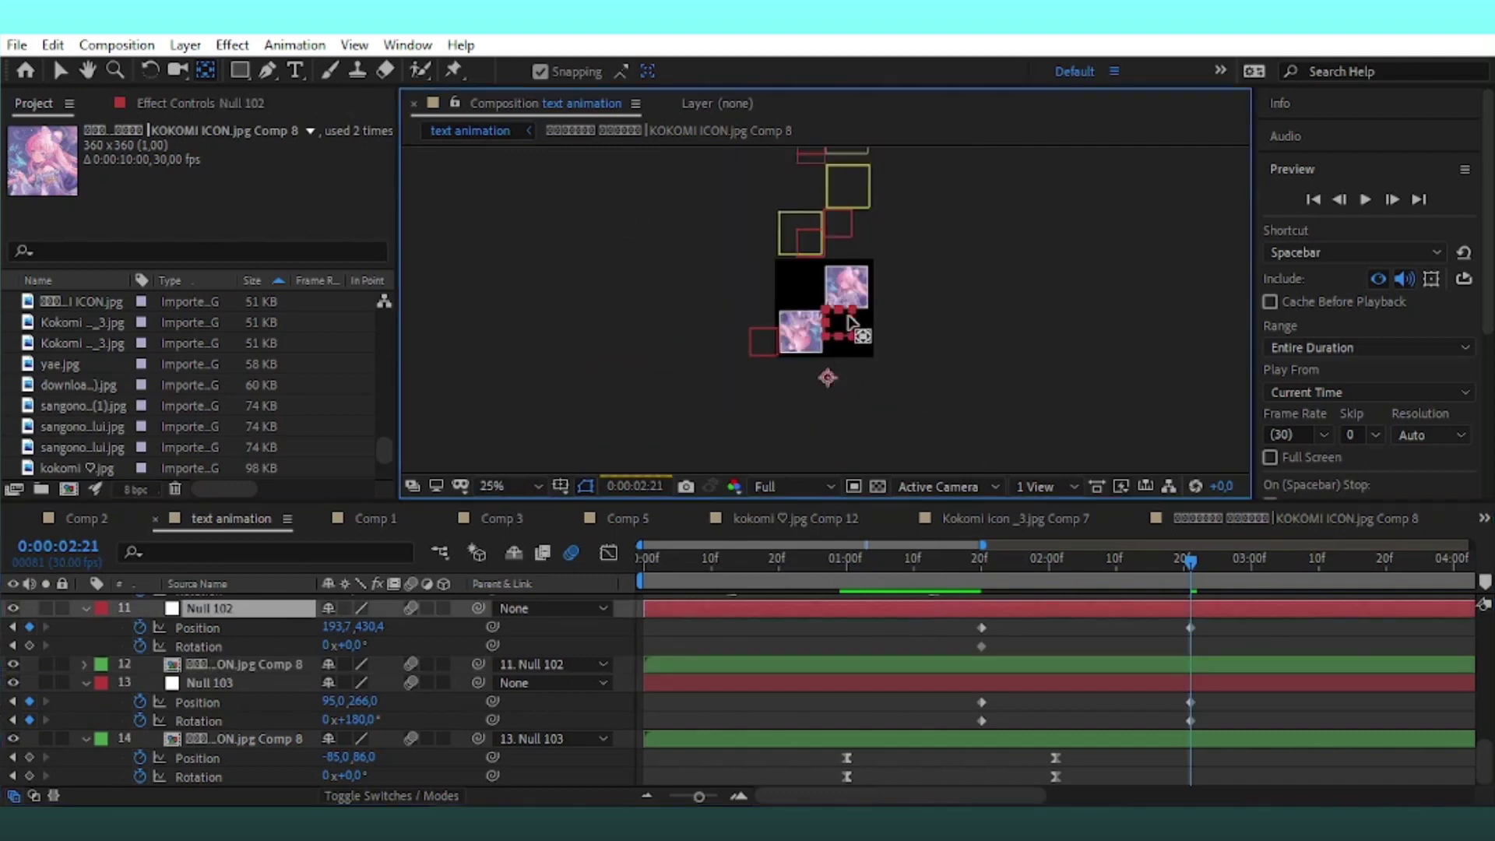
{"action": "left_click_drag", "start_coordinate": [840, 379], "coordinate": [858, 334]}
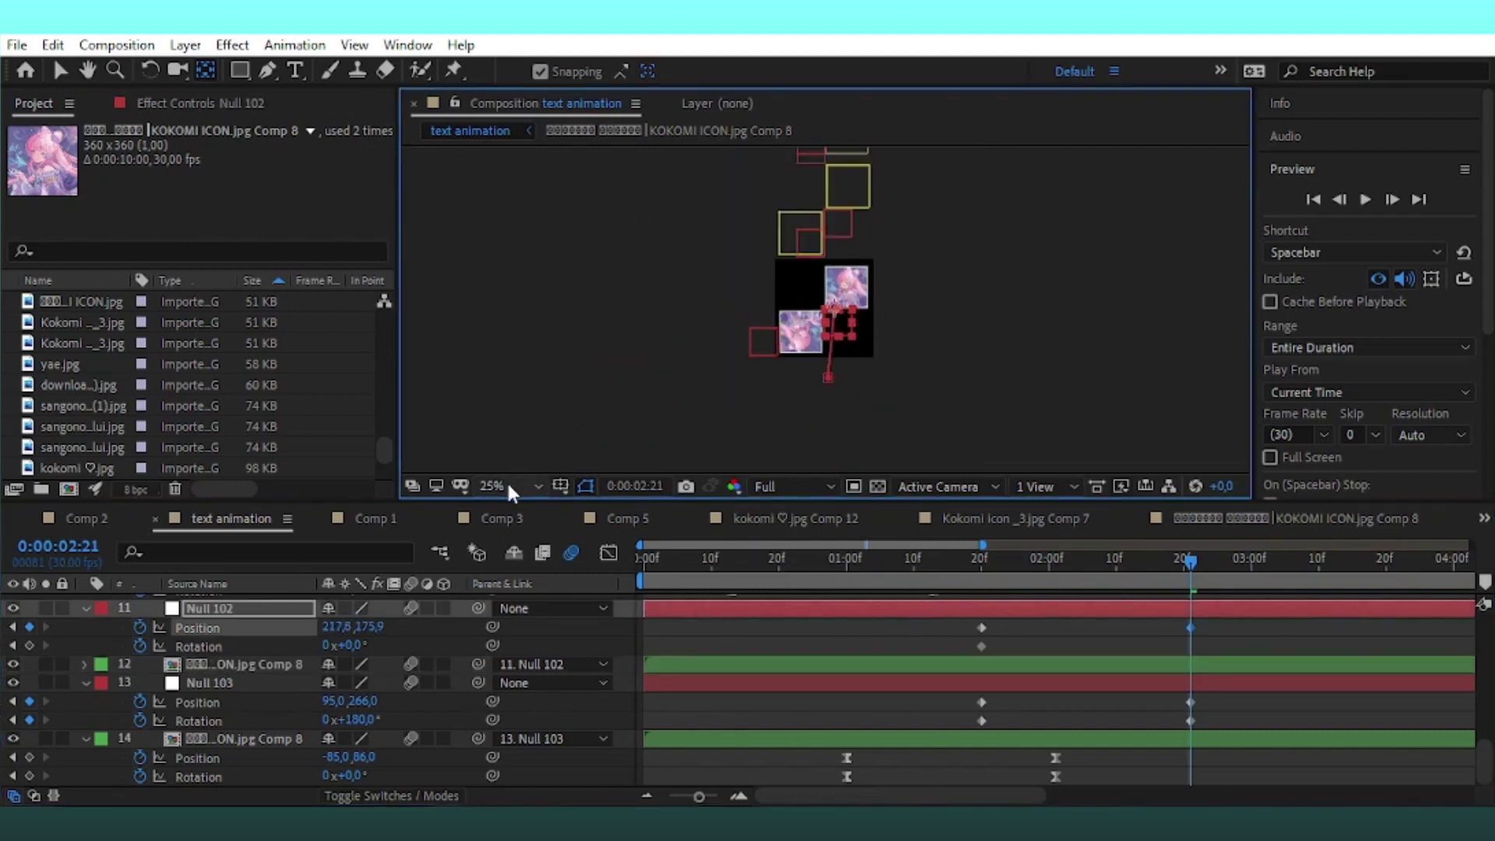
{"action": "left_click", "coordinate": [506, 483]}
{"action": "left_click", "coordinate": [527, 124]}
{"action": "left_click", "coordinate": [63, 70]}
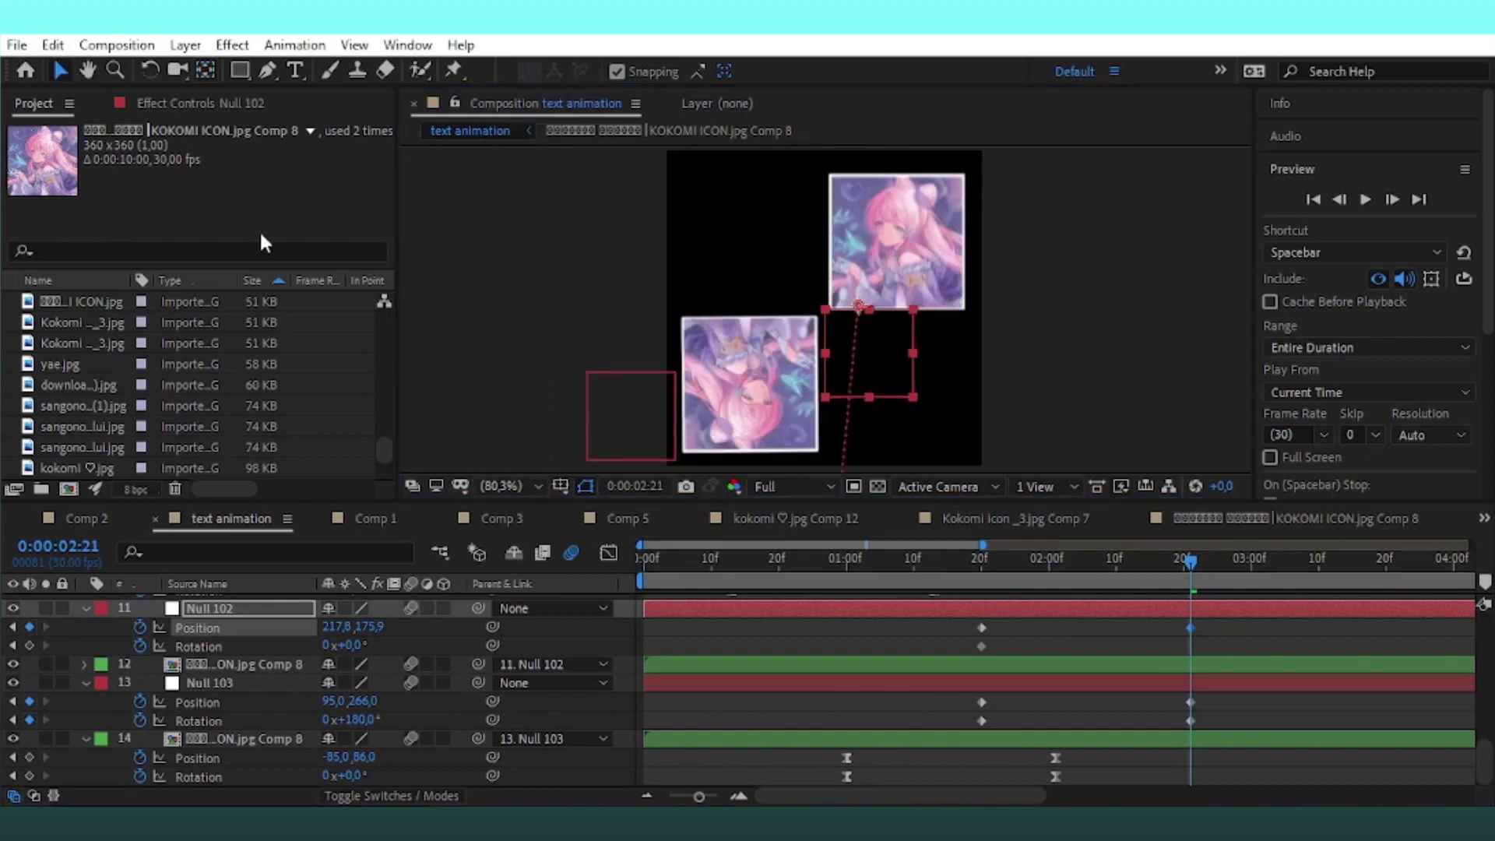
{"action": "key", "text": "ctrl+z"}
Delete Null 102's keyframes at 20f
{"action": "left_click_drag", "start_coordinate": [1011, 619], "coordinate": [979, 655]}
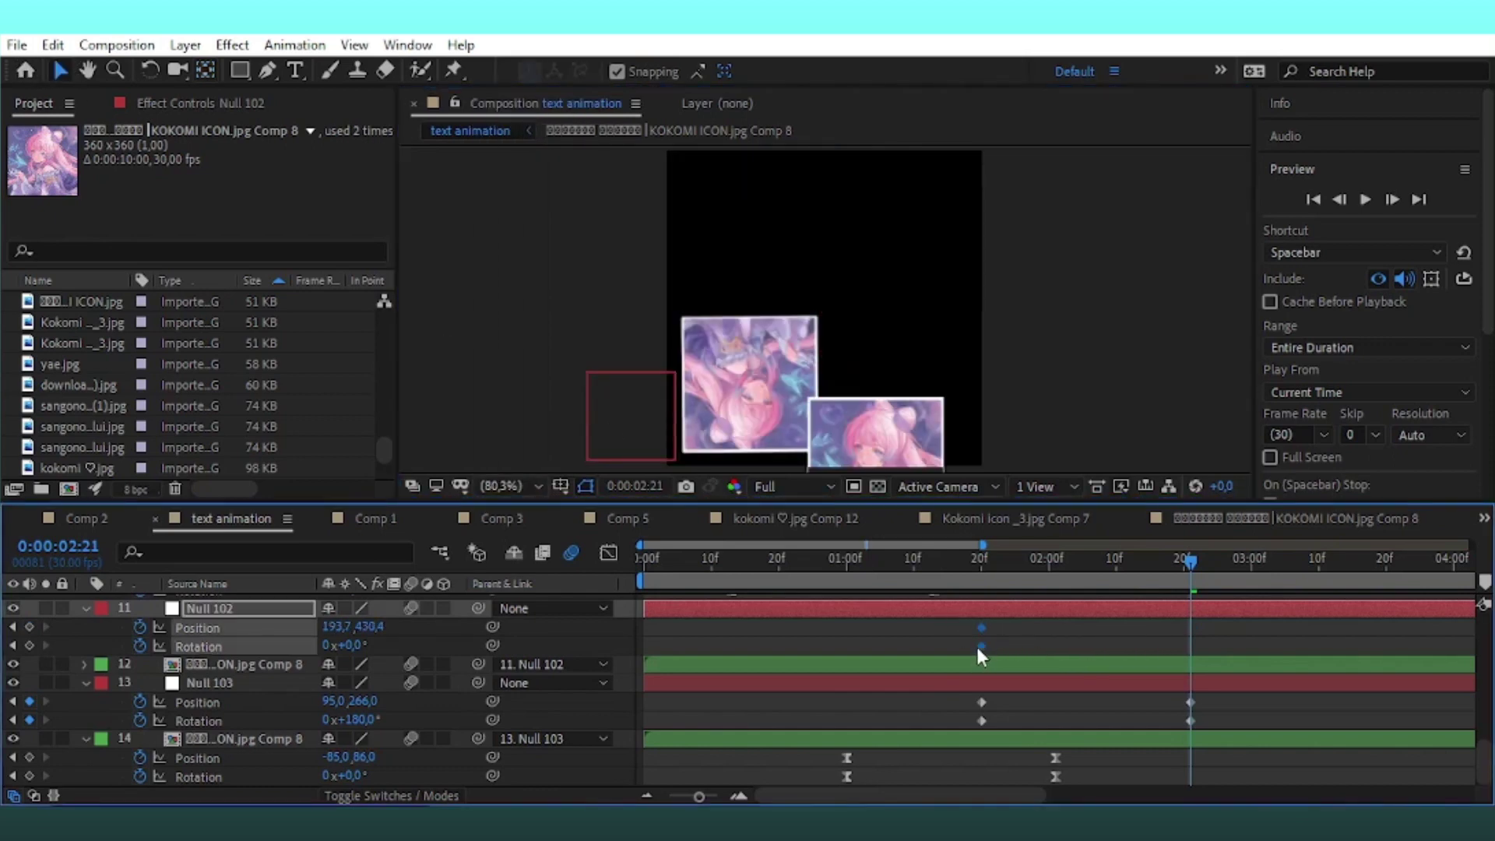
{"action": "key", "text": "ctrl+shift+z"}
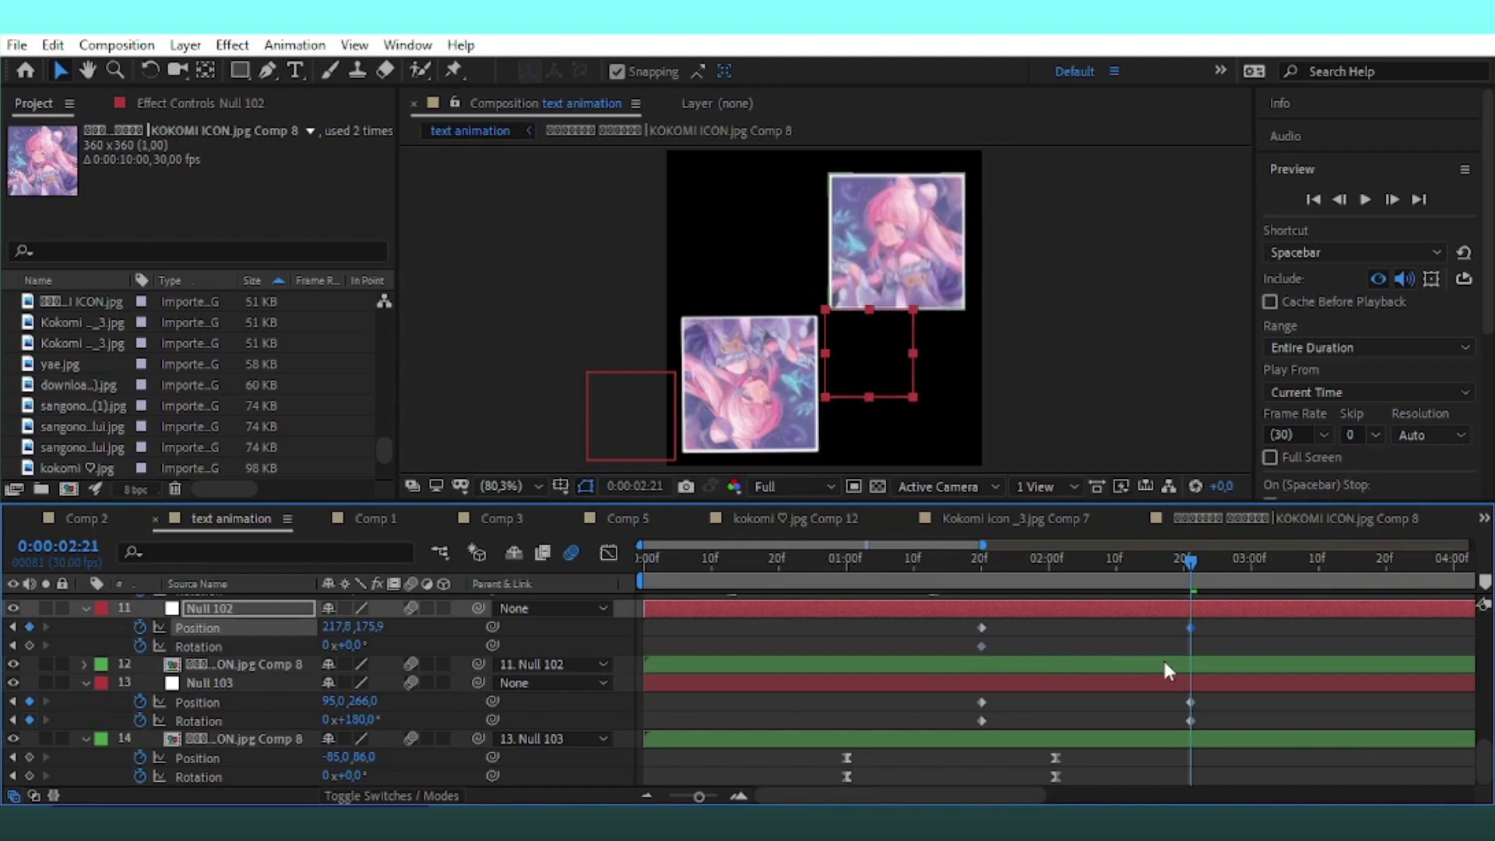
{"action": "left_click", "coordinate": [1135, 628]}
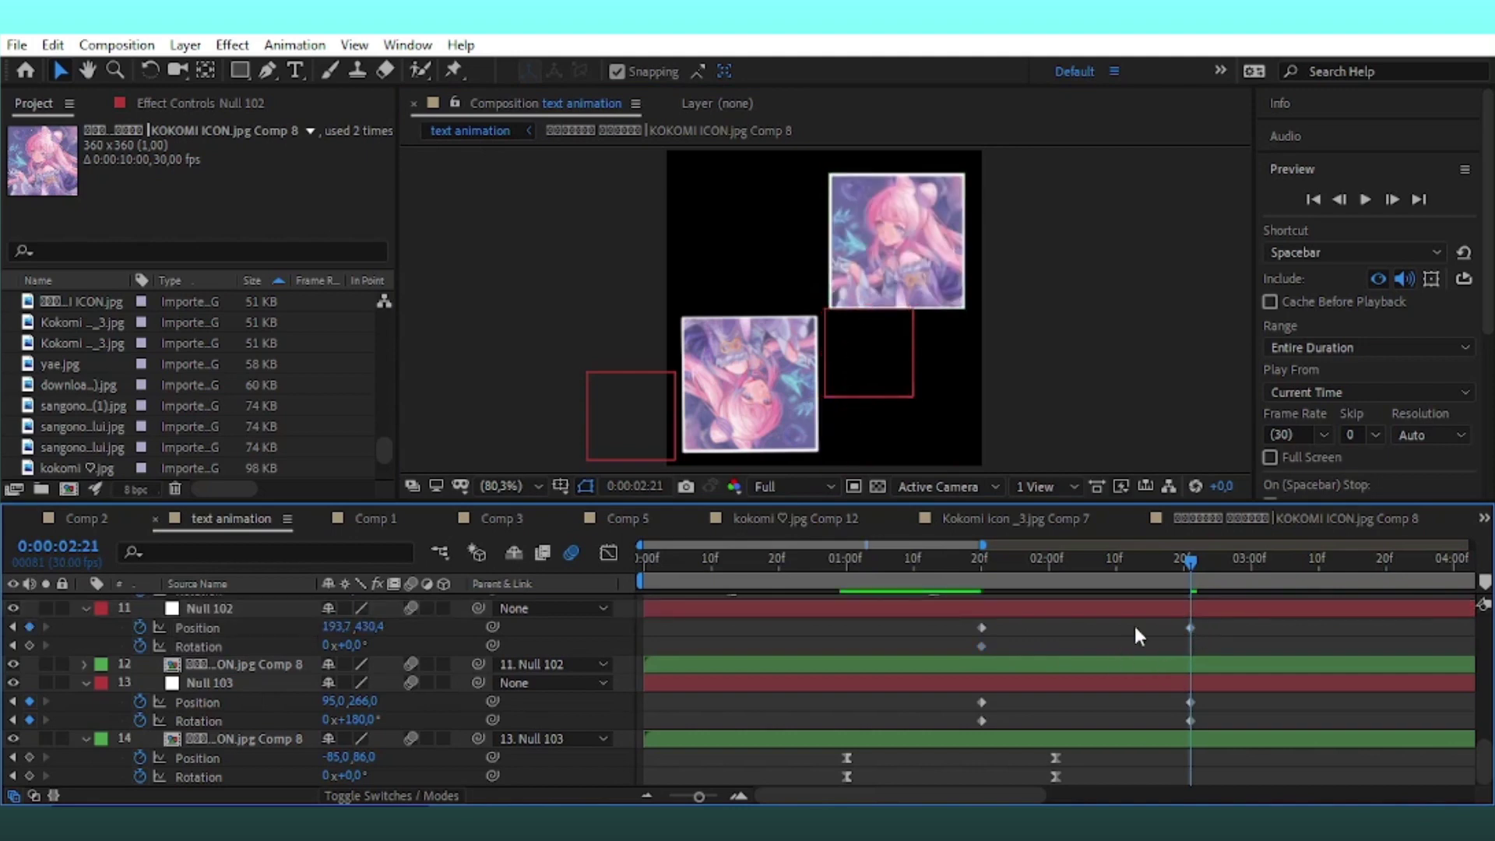
{"action": "left_click", "coordinate": [1189, 627]}
{"action": "left_click_drag", "start_coordinate": [992, 632], "coordinate": [965, 655]}
{"action": "key", "text": "Delete"}
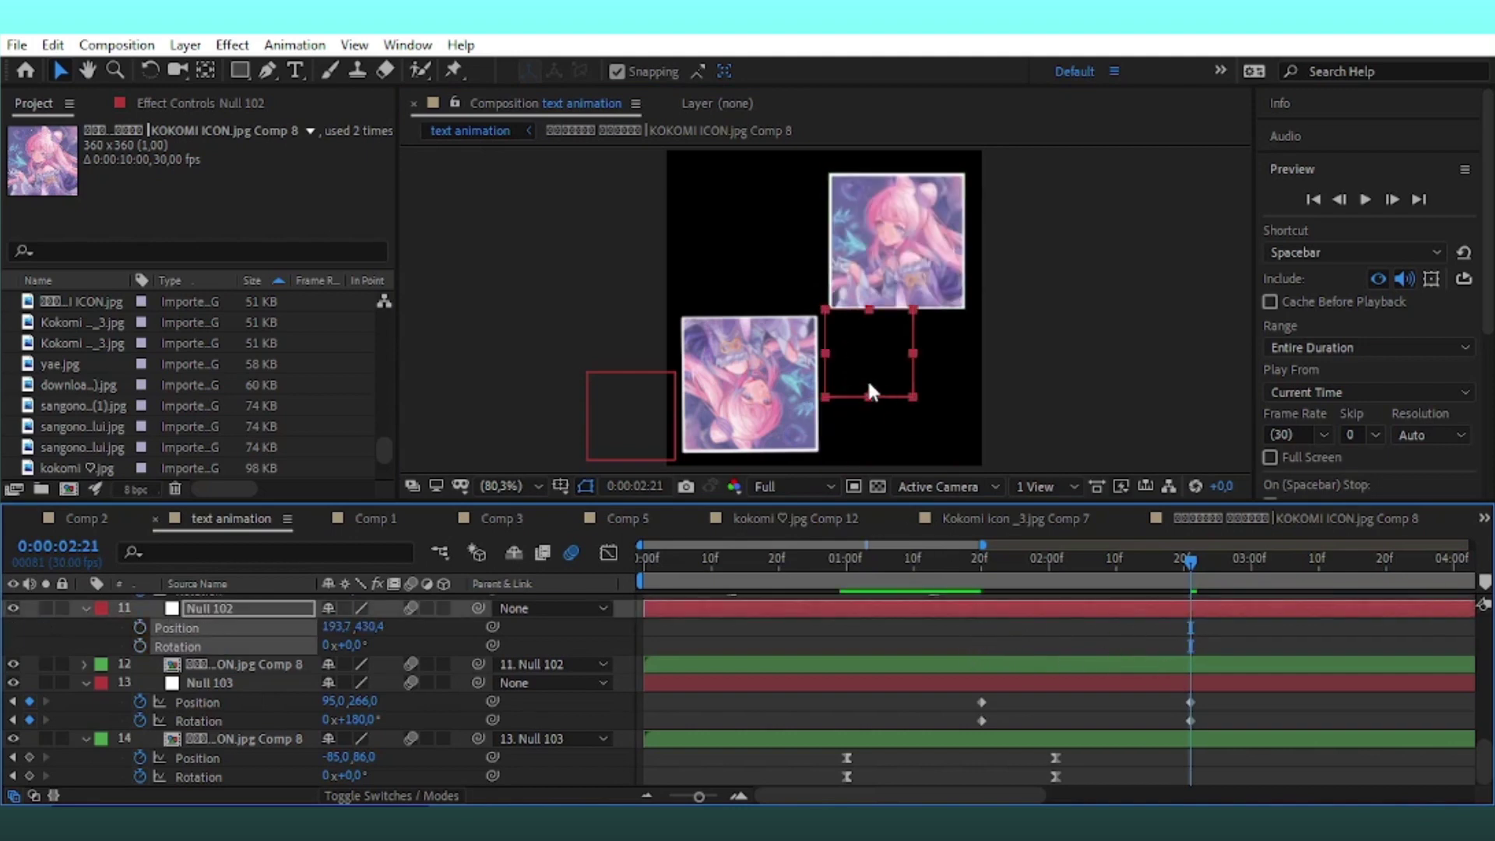
Move Null 102's anchor point up onto the upper tile with Pan Behind (Y)
{"action": "key", "text": "comma"}
{"action": "key", "text": "comma"}
{"action": "key", "text": "comma"}
{"action": "left_click", "coordinate": [828, 360]}
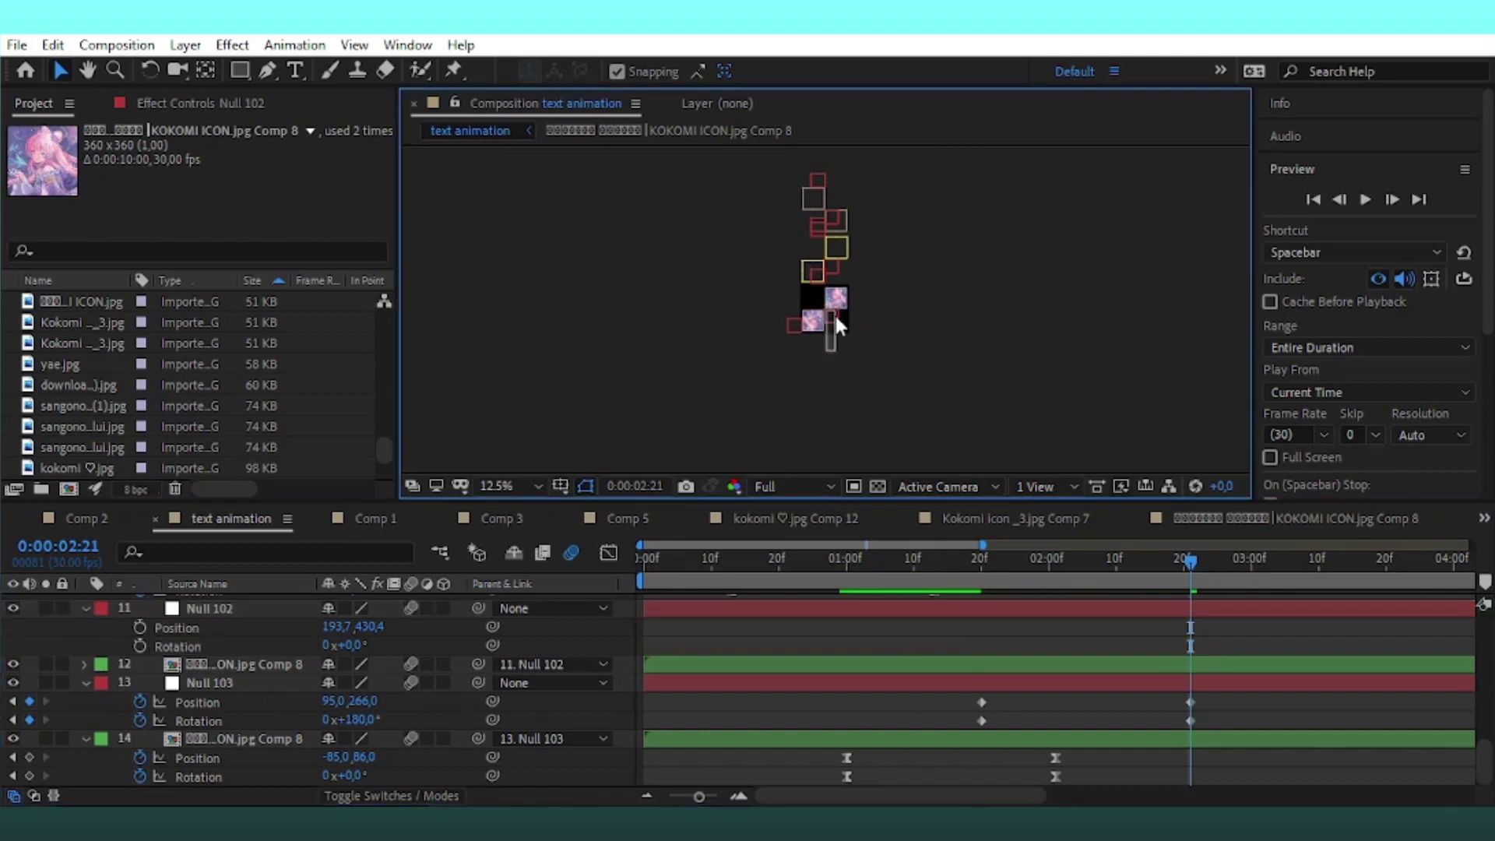
{"action": "left_click", "coordinate": [836, 319]}
{"action": "key", "text": "period"}
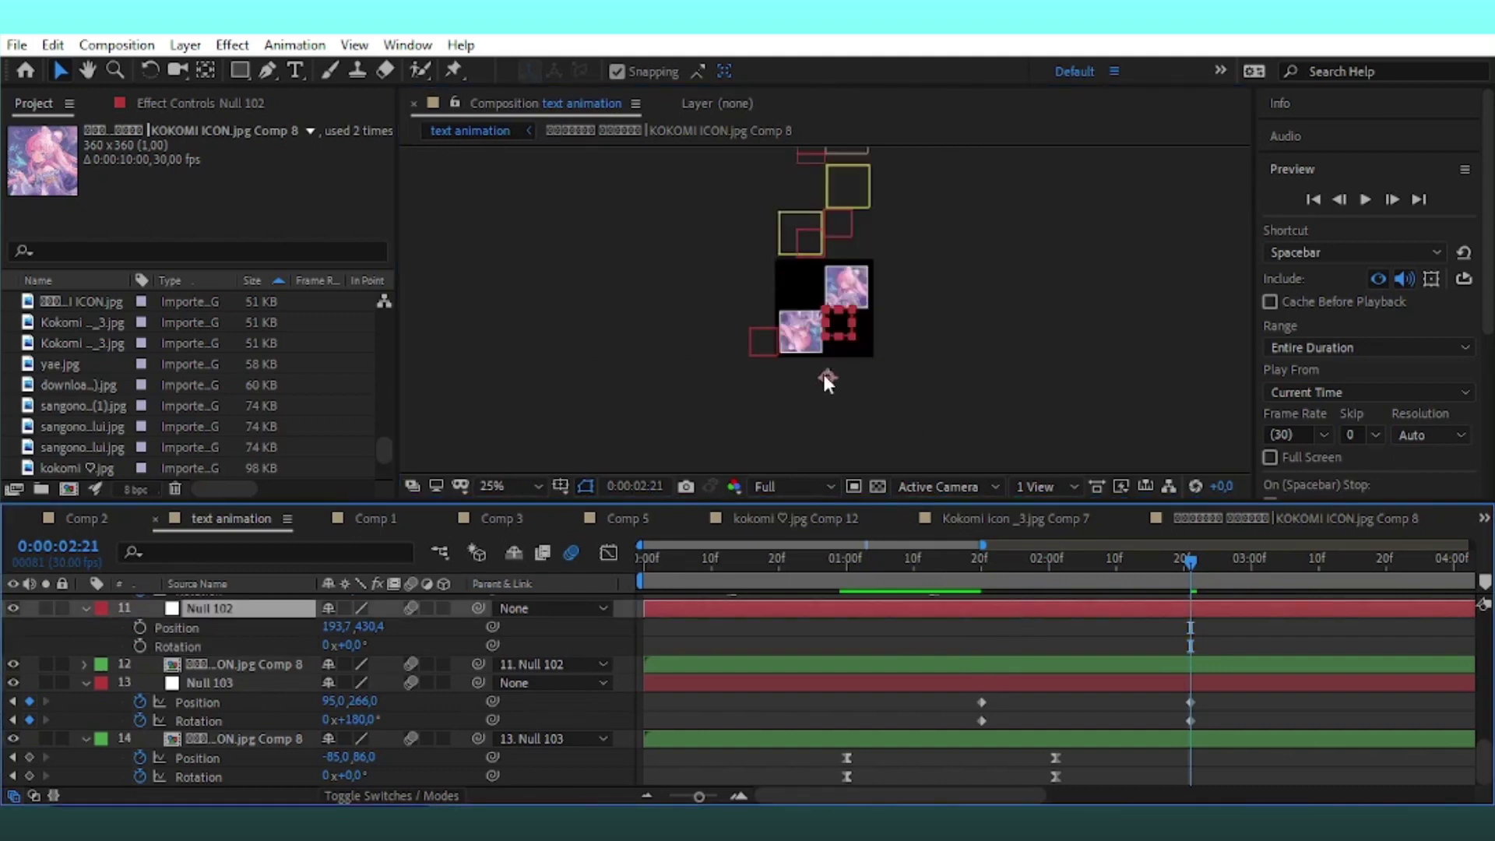
{"action": "left_click_drag", "start_coordinate": [840, 322], "coordinate": [865, 243]}
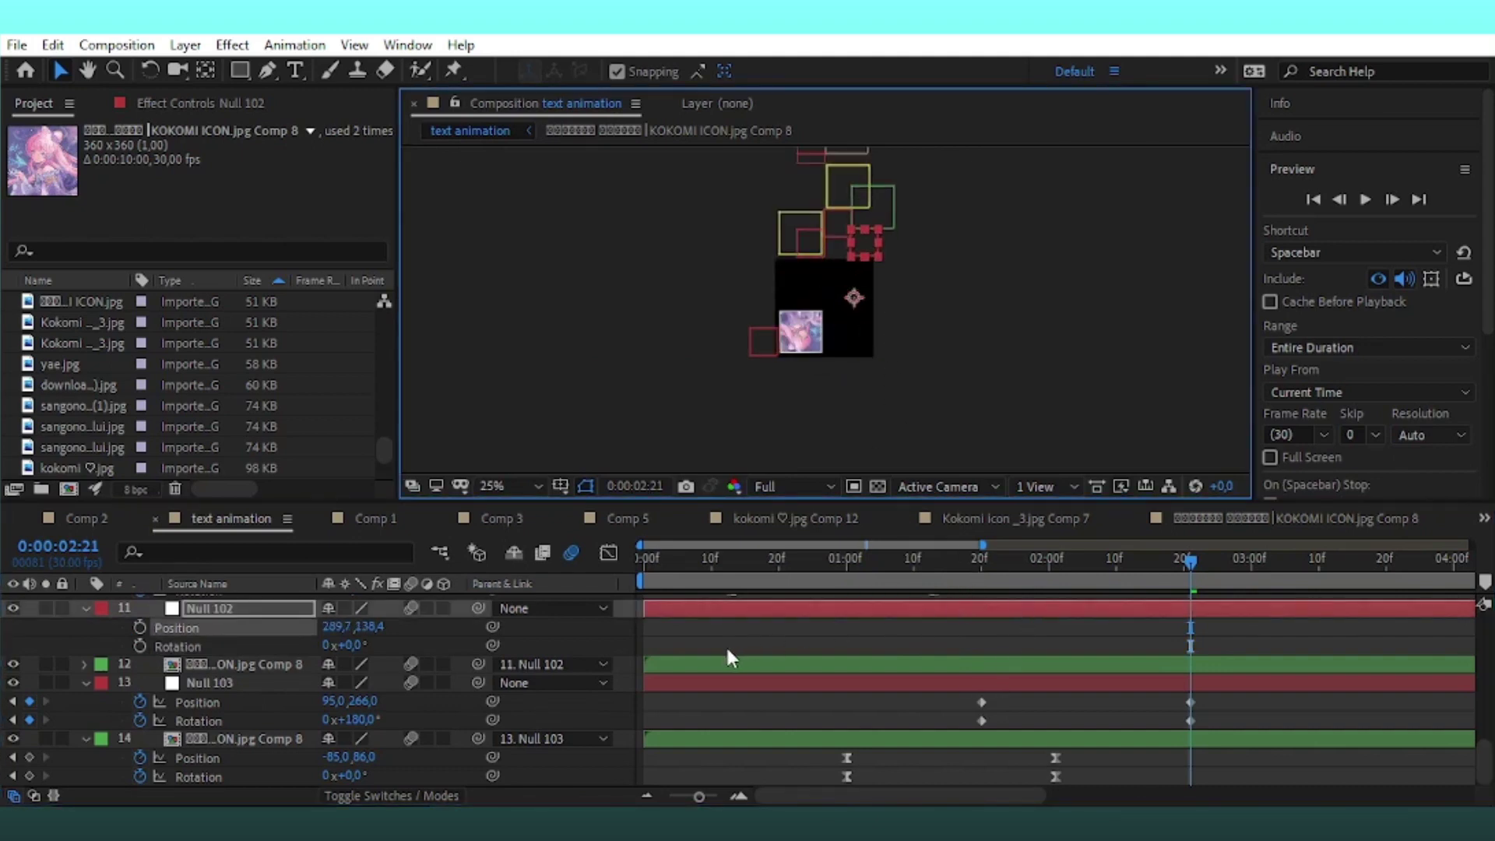
{"action": "key", "text": "ctrl+z"}
{"action": "key", "text": "y"}
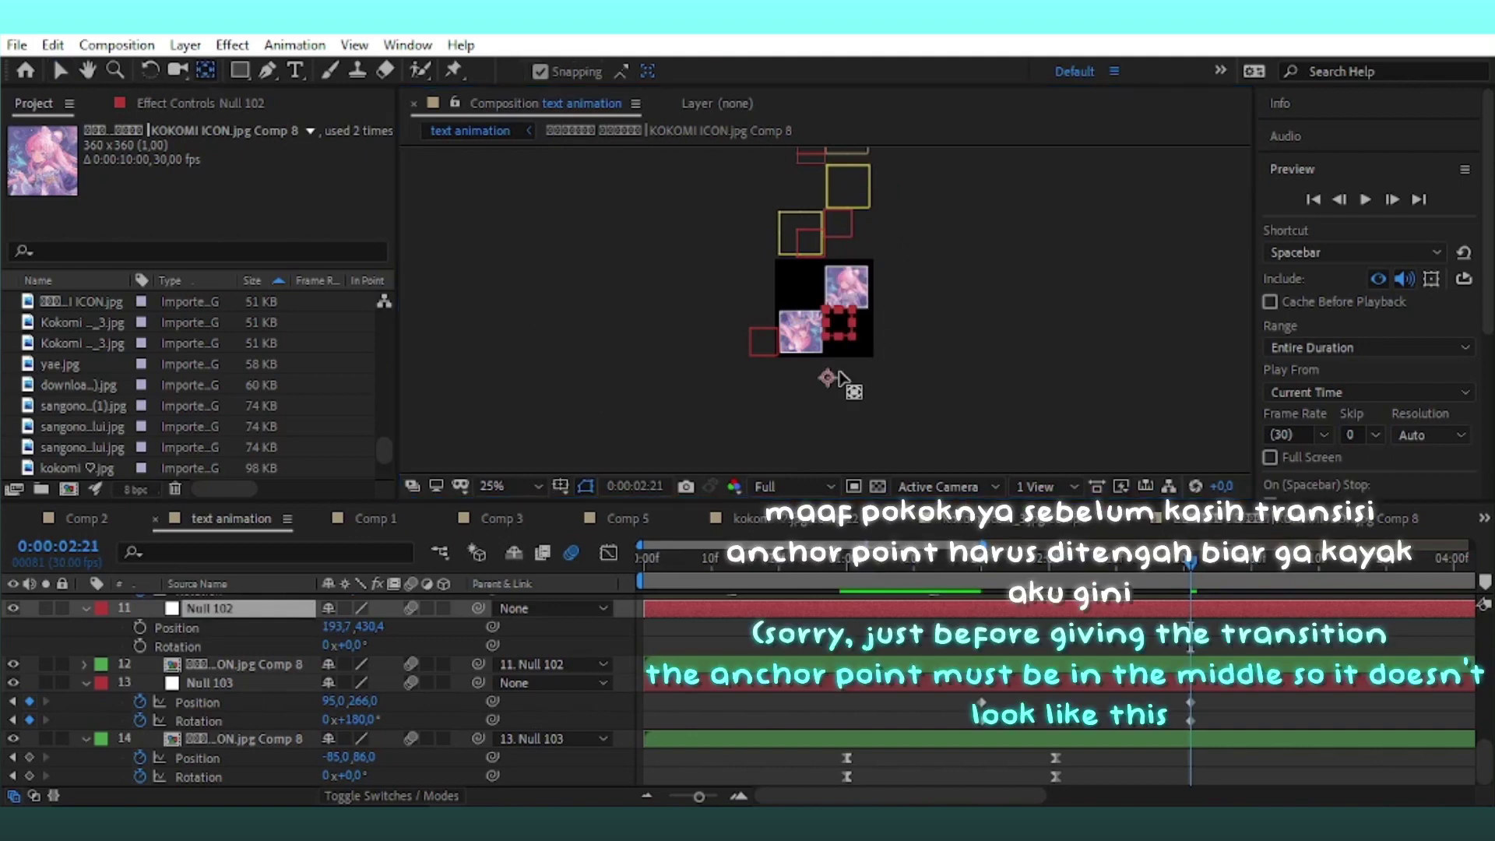
{"action": "mouse_move", "coordinate": [828, 379]}
{"action": "left_mouse_down"}
{"action": "mouse_move", "coordinate": [849, 299]}
{"action": "mouse_move", "coordinate": [829, 289]}
{"action": "left_mouse_up"}
Save the project and start Null 102's Position and Rotation keyframes at the current time
{"action": "left_click", "coordinate": [495, 485]}
{"action": "left_click", "coordinate": [526, 99]}
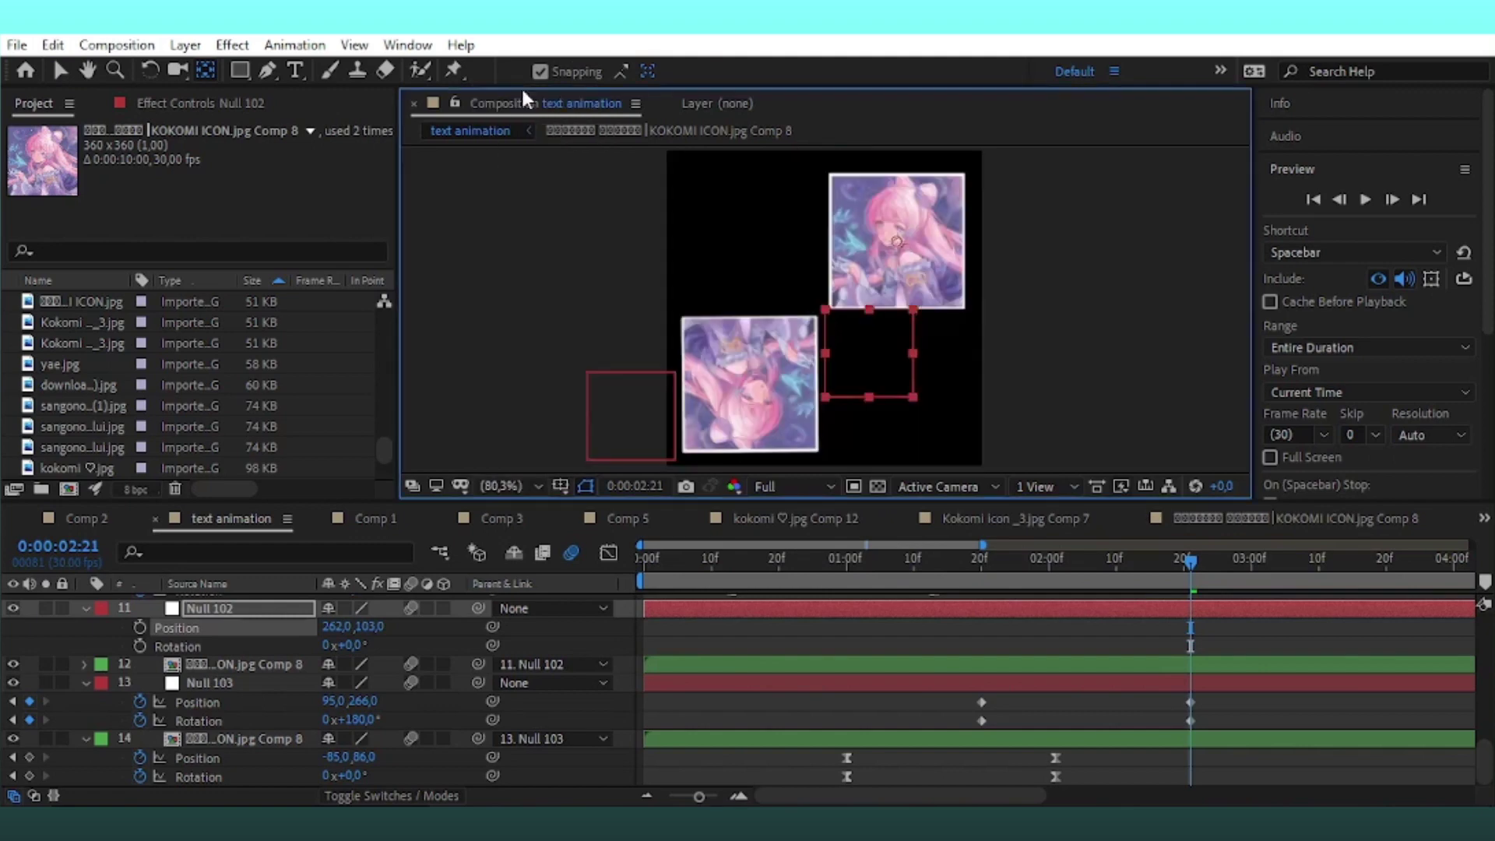
{"action": "left_click", "coordinate": [60, 71]}
{"action": "key", "text": "ctrl+s"}
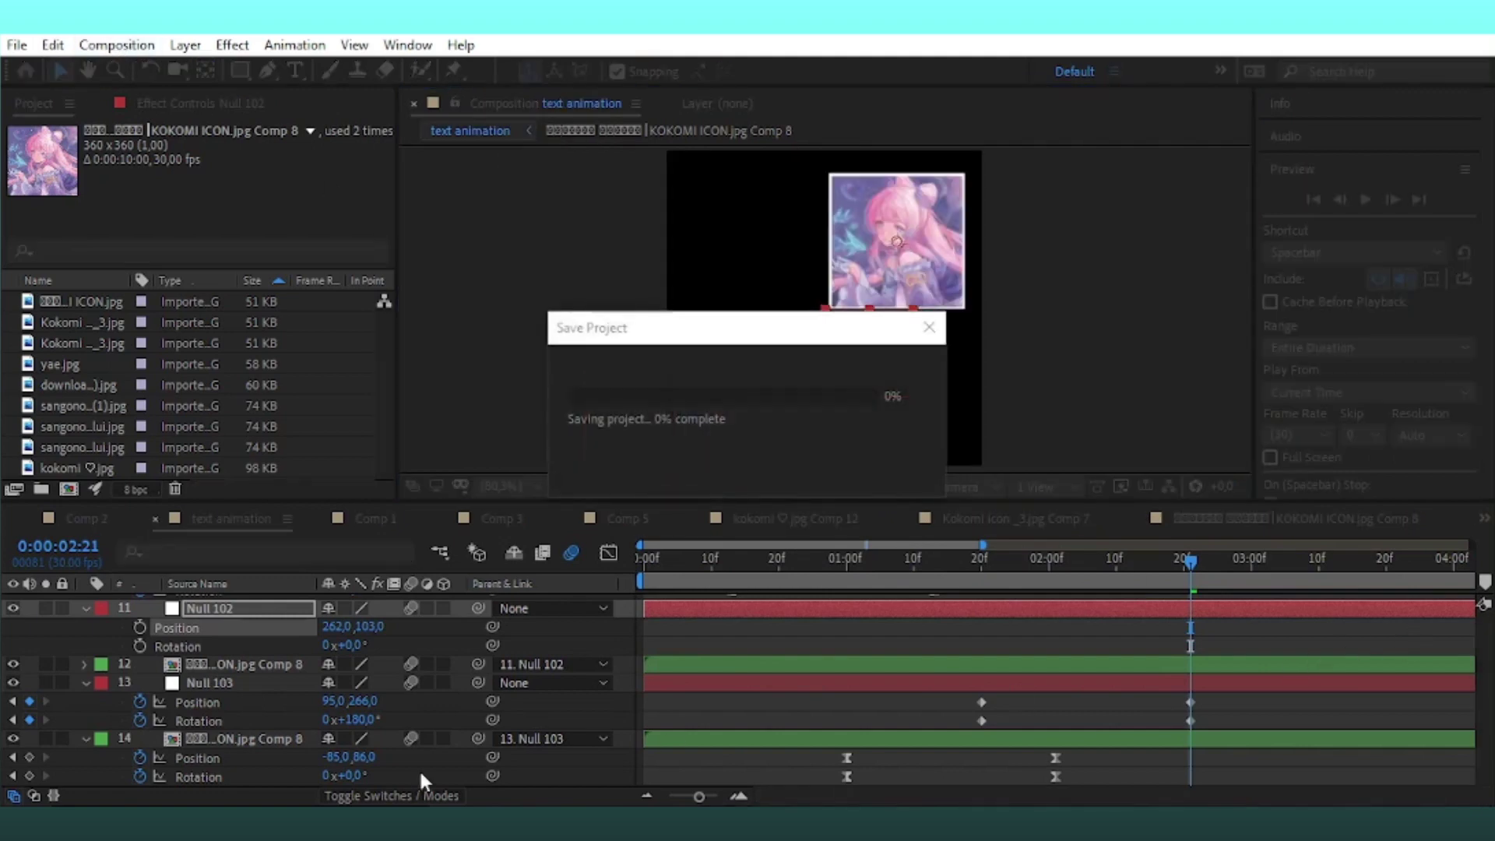
{"action": "left_click", "coordinate": [139, 628]}
{"action": "left_click", "coordinate": [139, 647]}
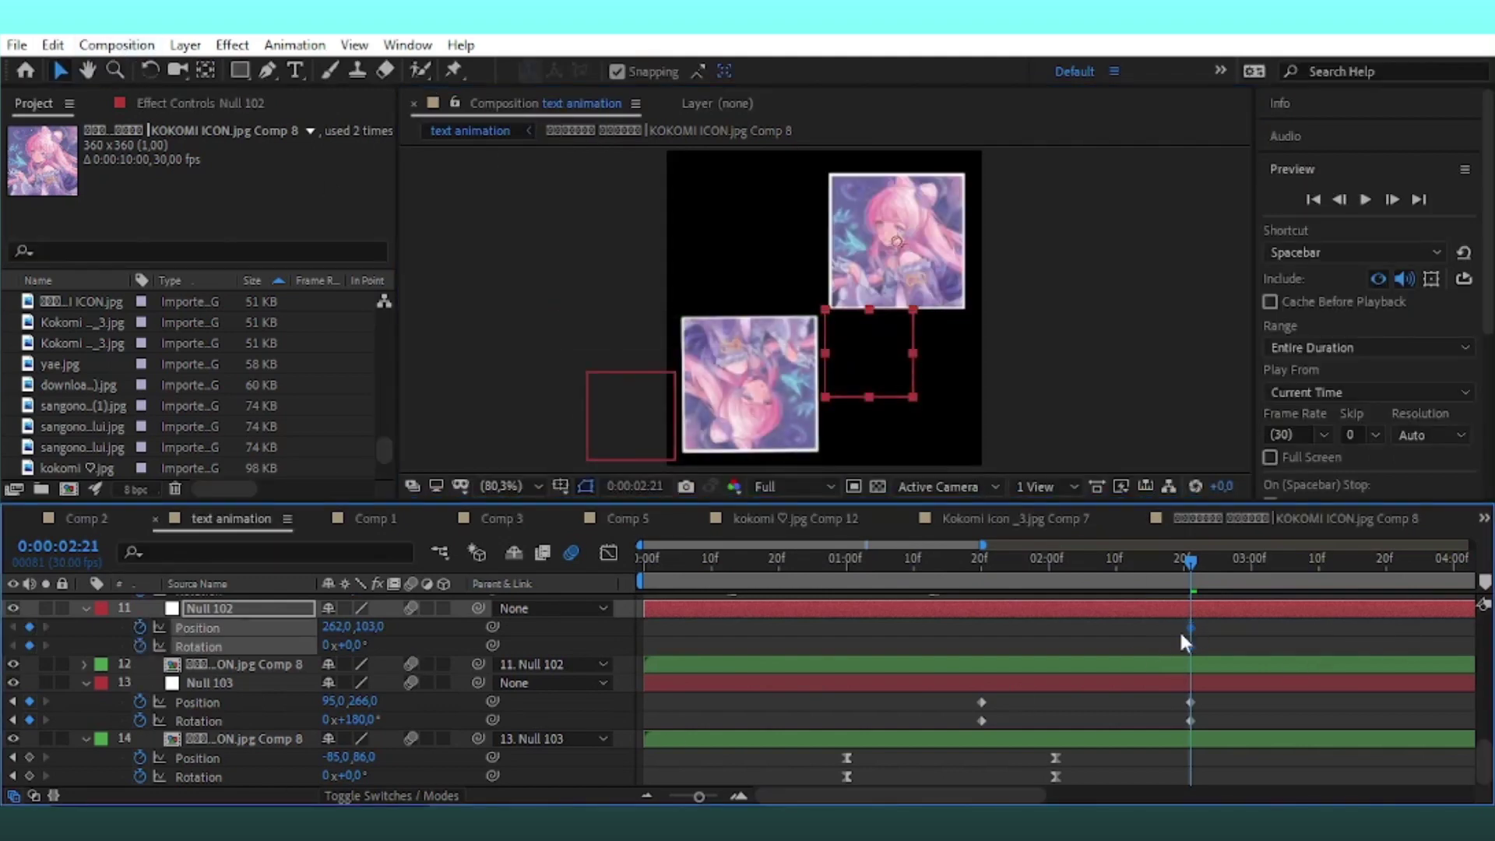
Set Null 102's Rotation to -180° and scrub its Position X left to about 94
{"action": "key", "text": "F2"}
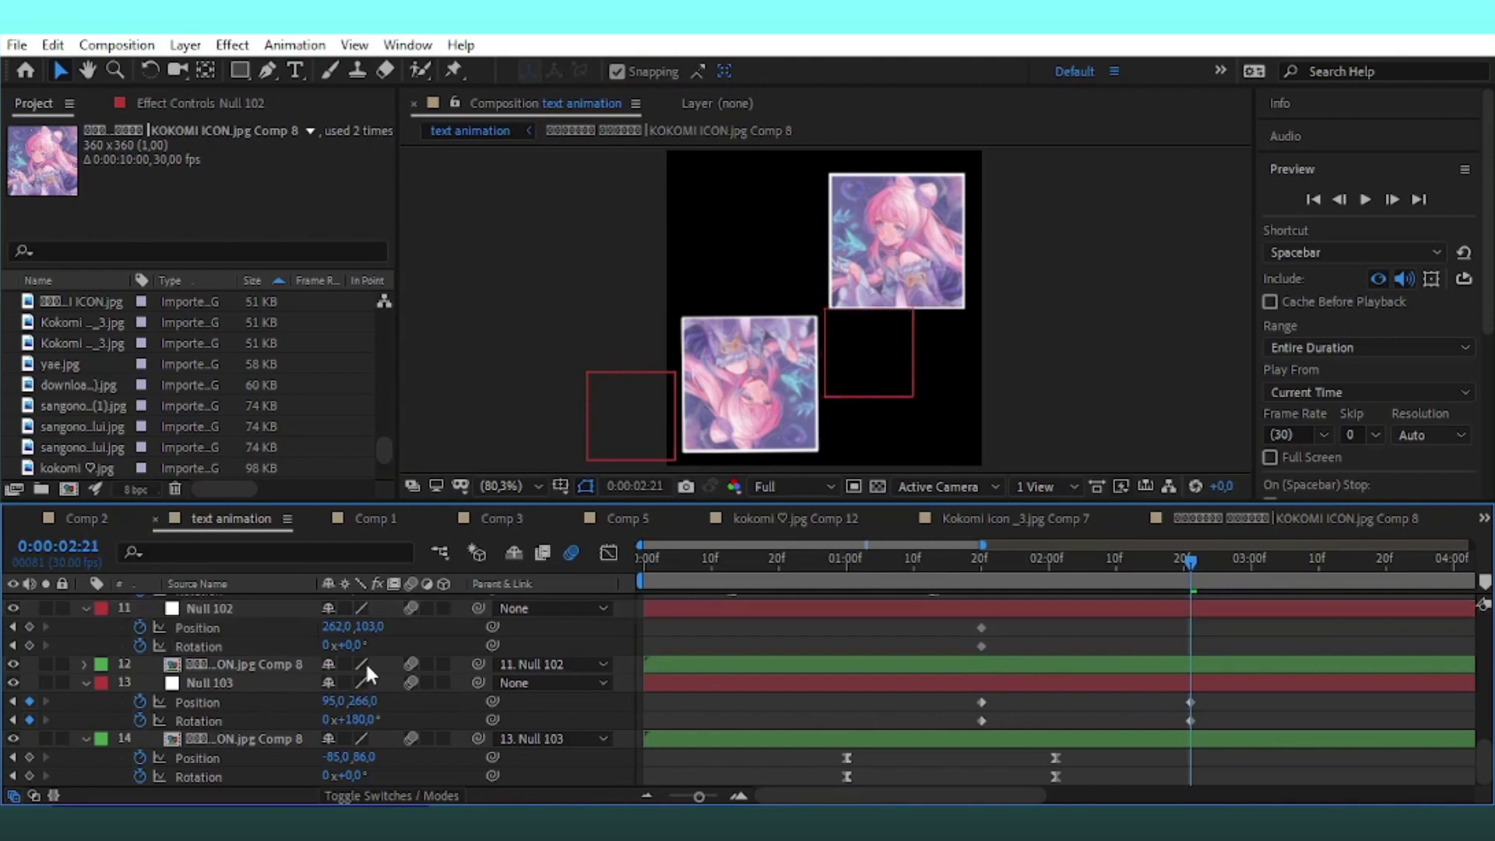
{"action": "left_click", "coordinate": [352, 645]}
{"action": "type", "text": "-18"}
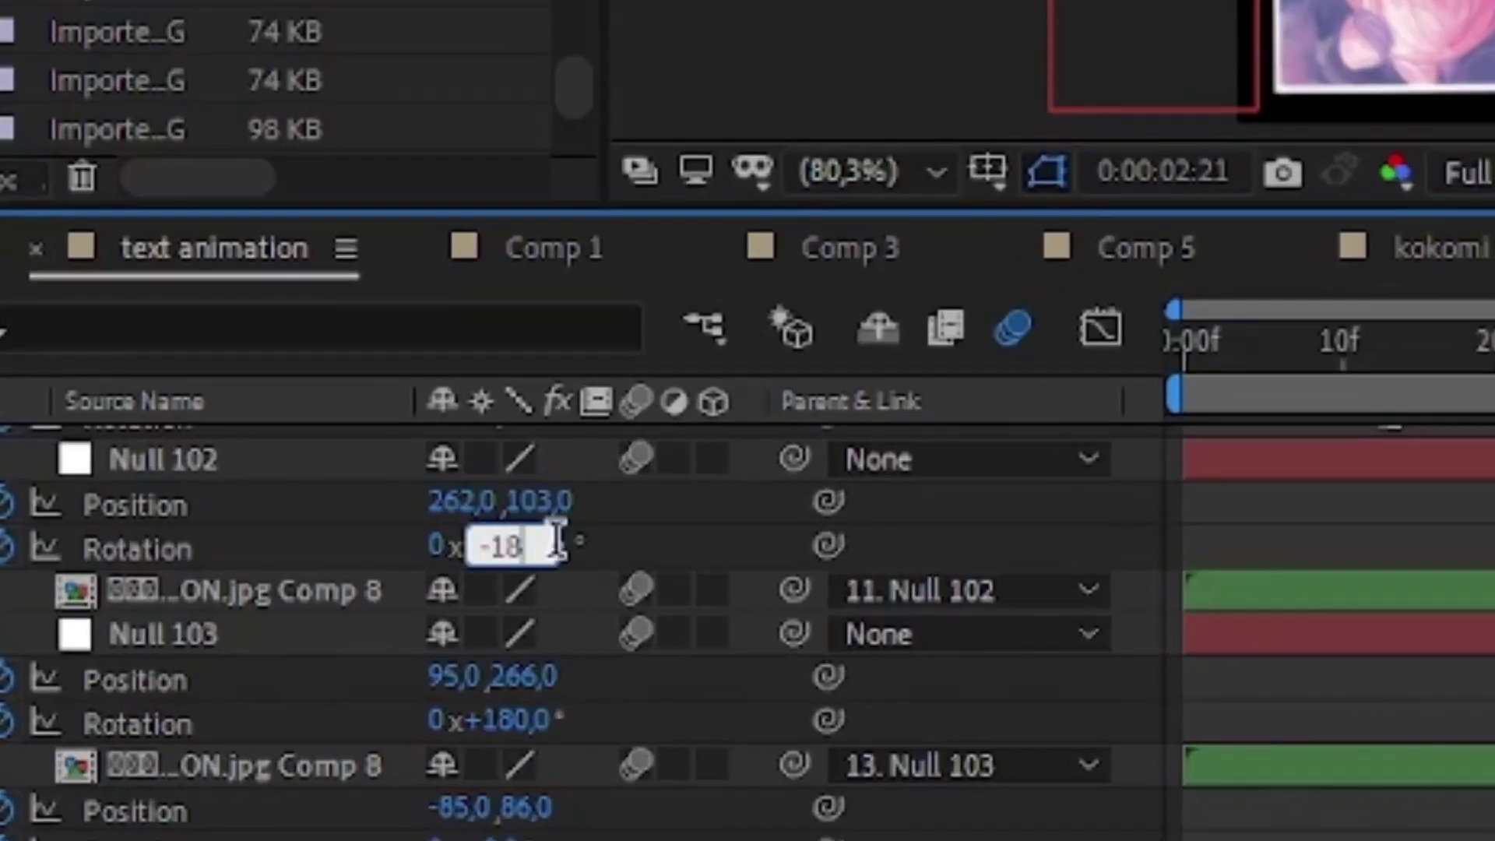
{"action": "type", "text": "0"}
{"action": "key", "text": "Return"}
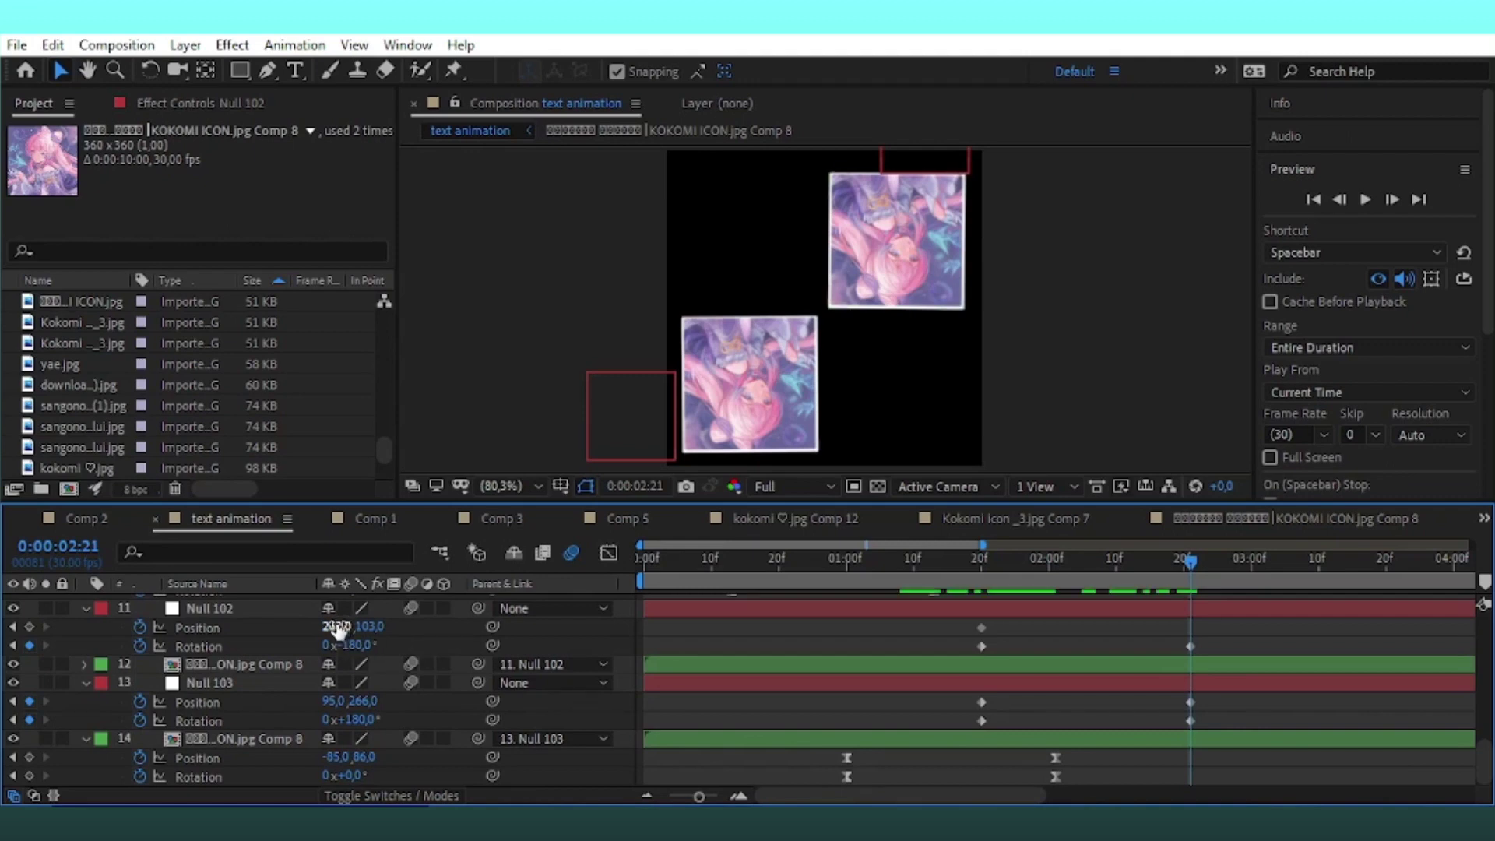
{"action": "left_click_drag", "start_coordinate": [336, 628], "coordinate": [250, 682]}
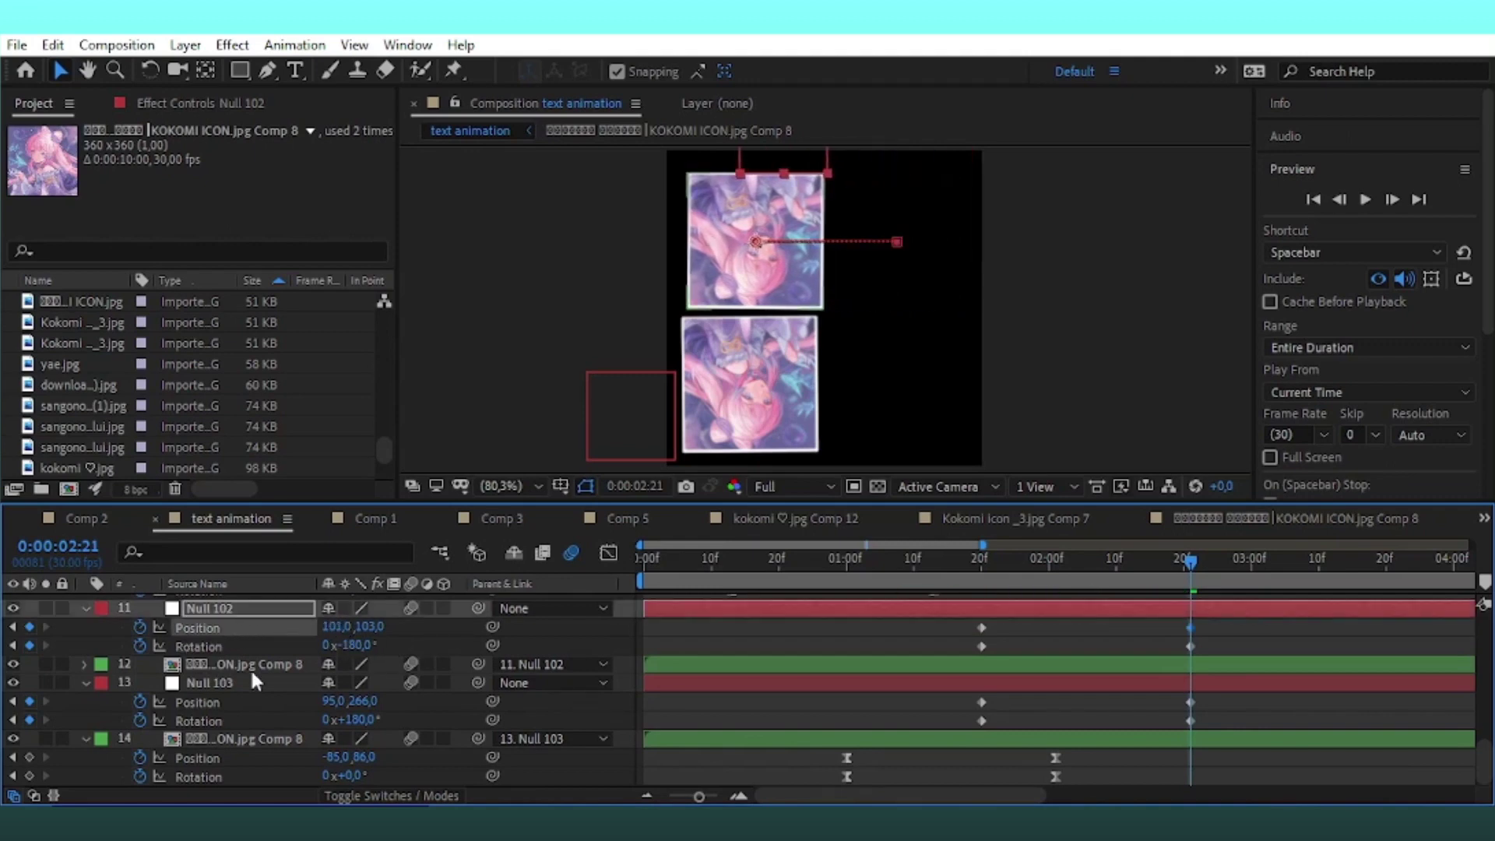
{"action": "left_click_drag", "start_coordinate": [330, 627], "coordinate": [330, 628]}
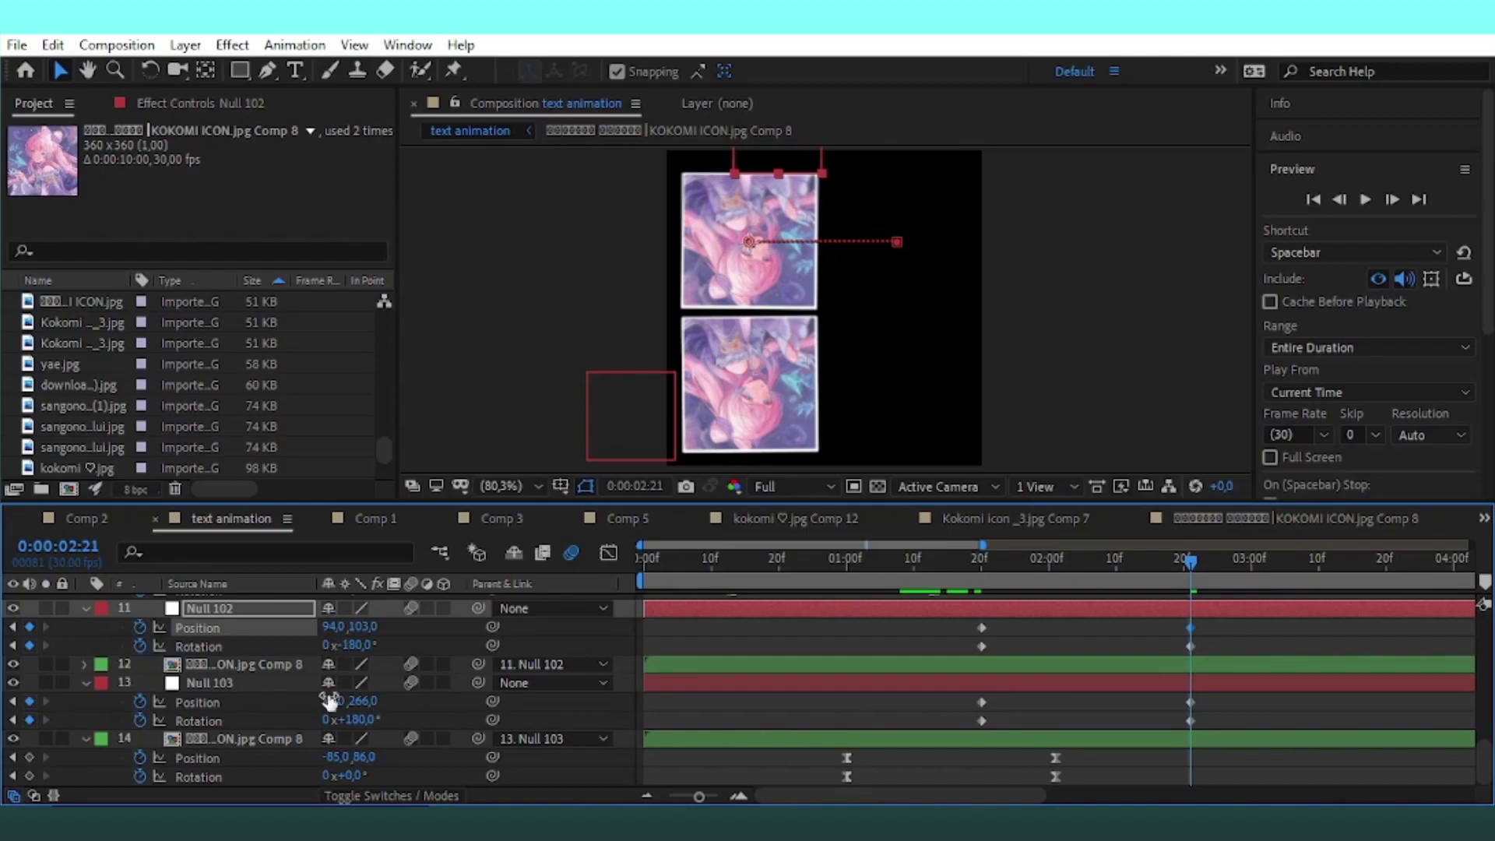
{"action": "left_click_drag", "start_coordinate": [330, 701], "coordinate": [223, 717]}
Move Null 103's Position keyframe to about 1:20, set X to 268, and steeply ease both keyframes
{"action": "left_click_drag", "start_coordinate": [1190, 701], "coordinate": [982, 702]}
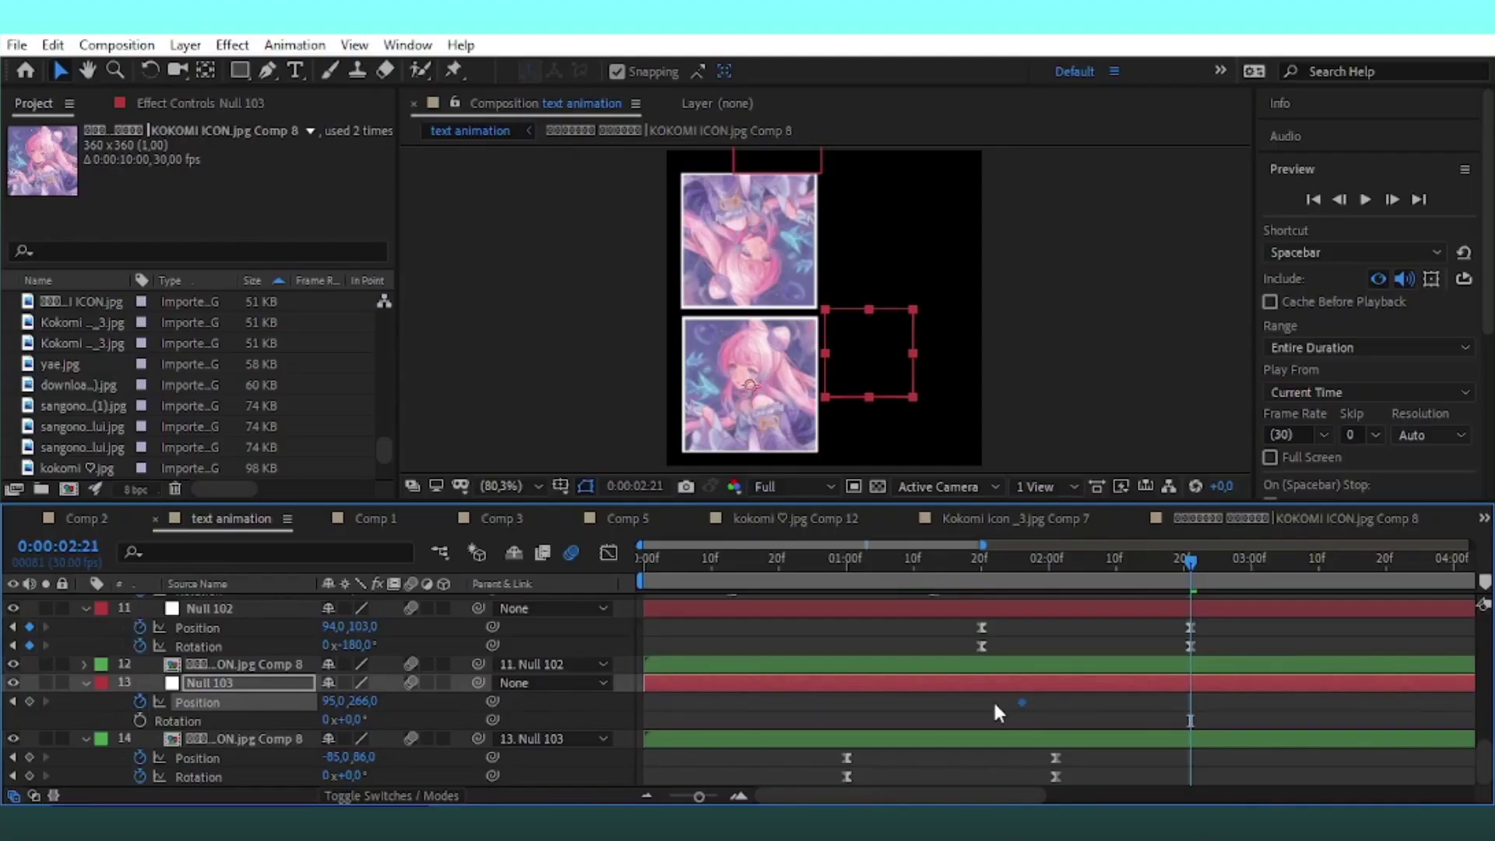
{"action": "left_click_drag", "start_coordinate": [356, 703], "coordinate": [539, 716]}
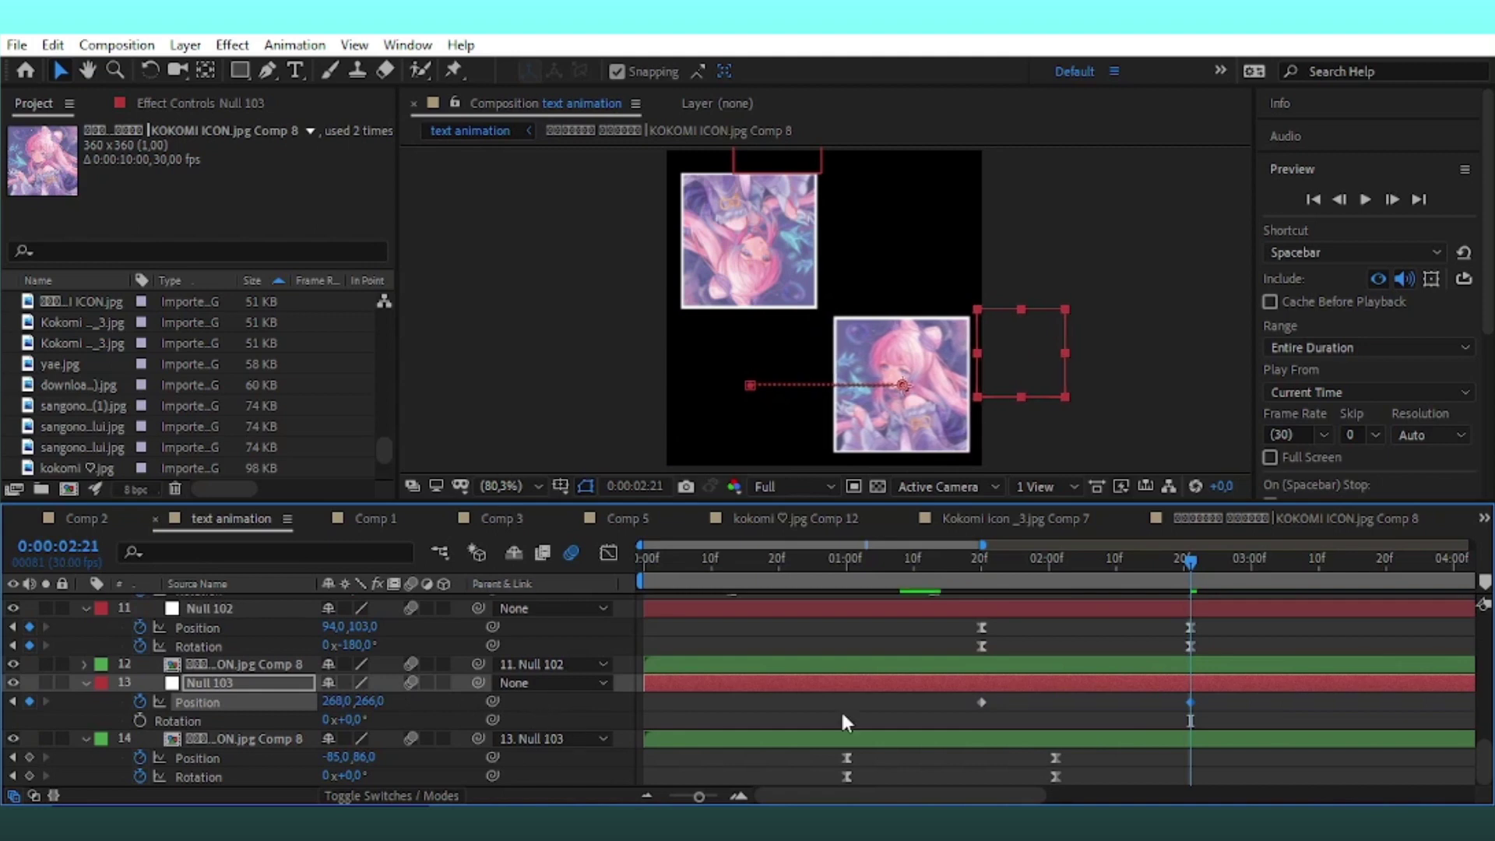
{"action": "left_click_drag", "start_coordinate": [1225, 697], "coordinate": [932, 724]}
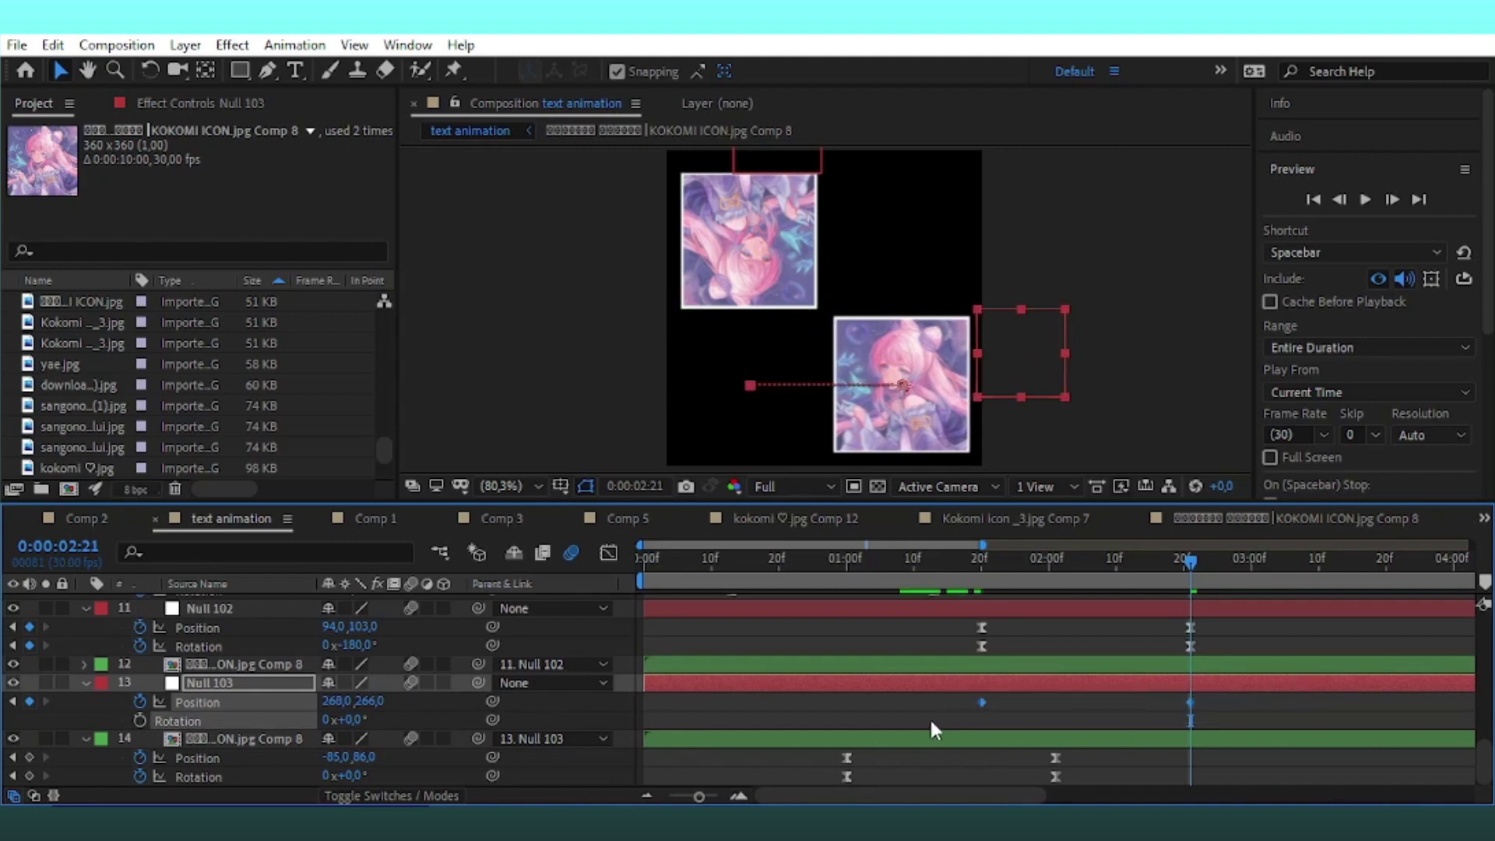
{"action": "key", "text": "shift+F3"}
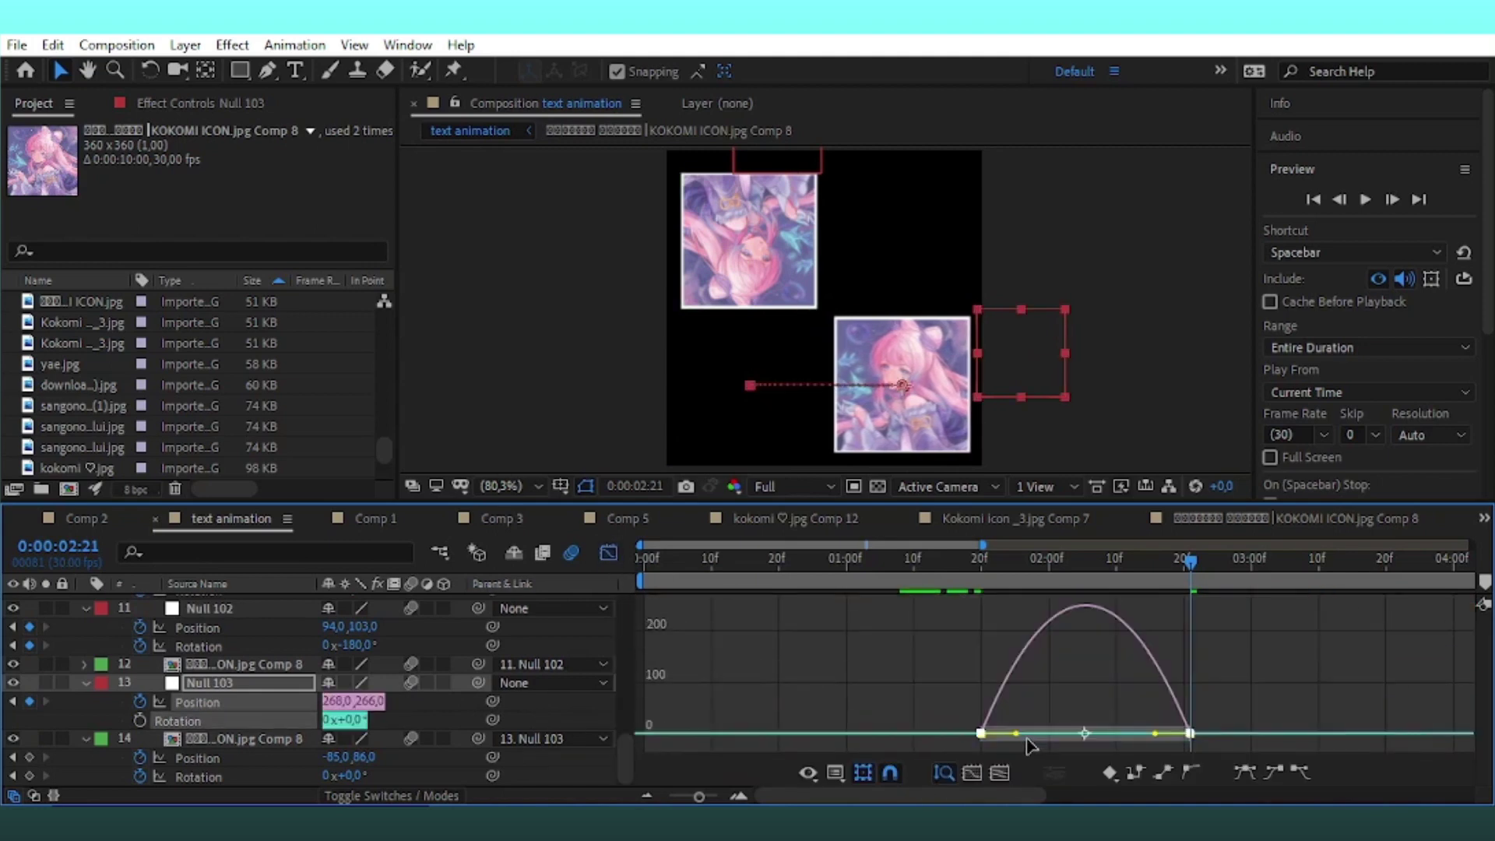
{"action": "key", "text": "F9"}
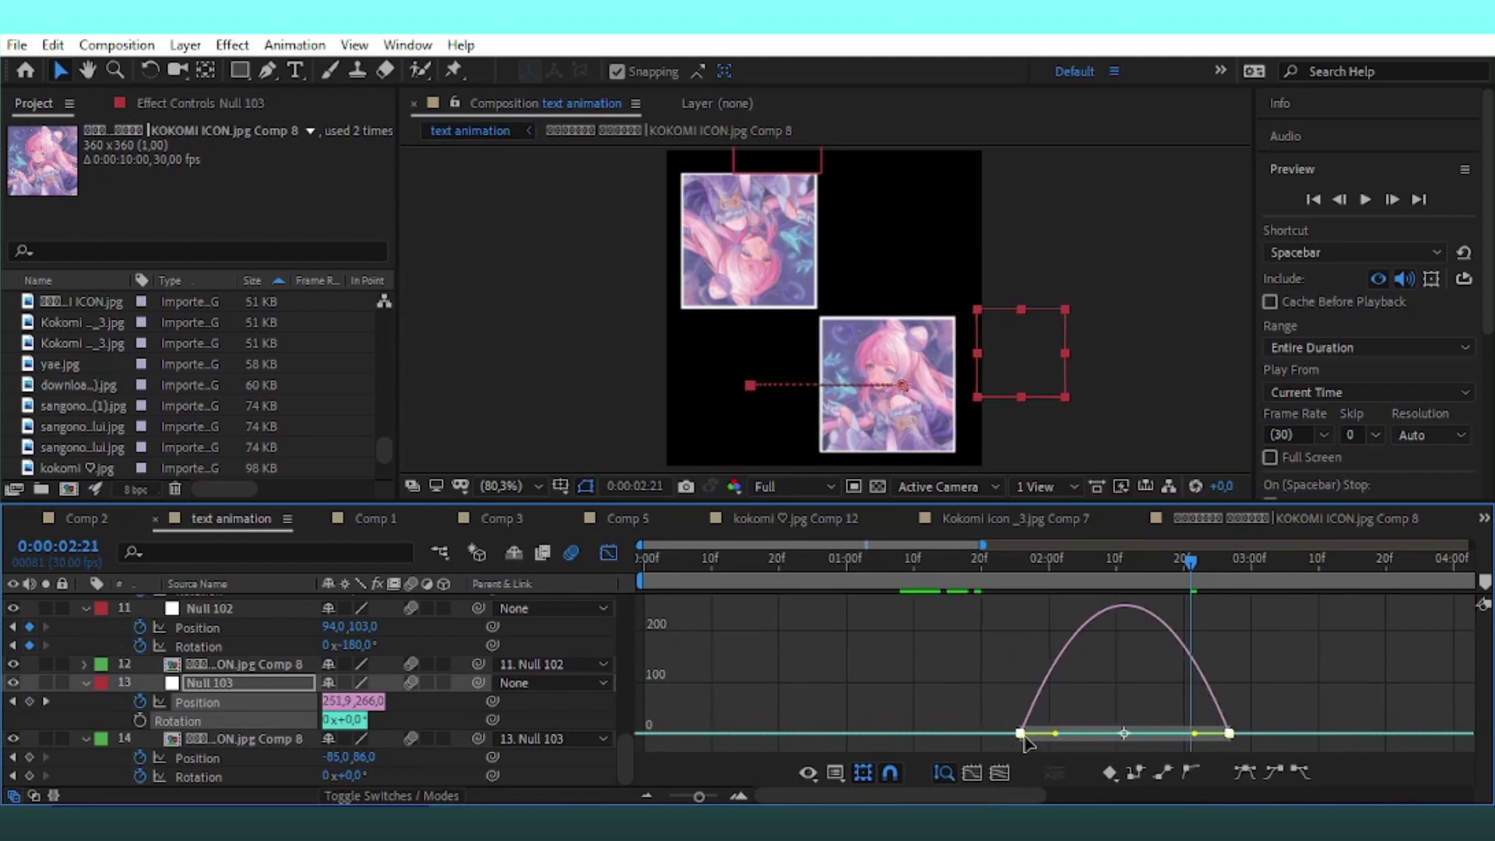
{"action": "key", "text": "alt+Left"}
{"action": "key", "text": "alt+Left"}
{"action": "key", "text": "alt+Left"}
{"action": "left_click_drag", "start_coordinate": [1049, 733], "coordinate": [1064, 733]}
{"action": "left_click_drag", "start_coordinate": [1155, 732], "coordinate": [1109, 730]}
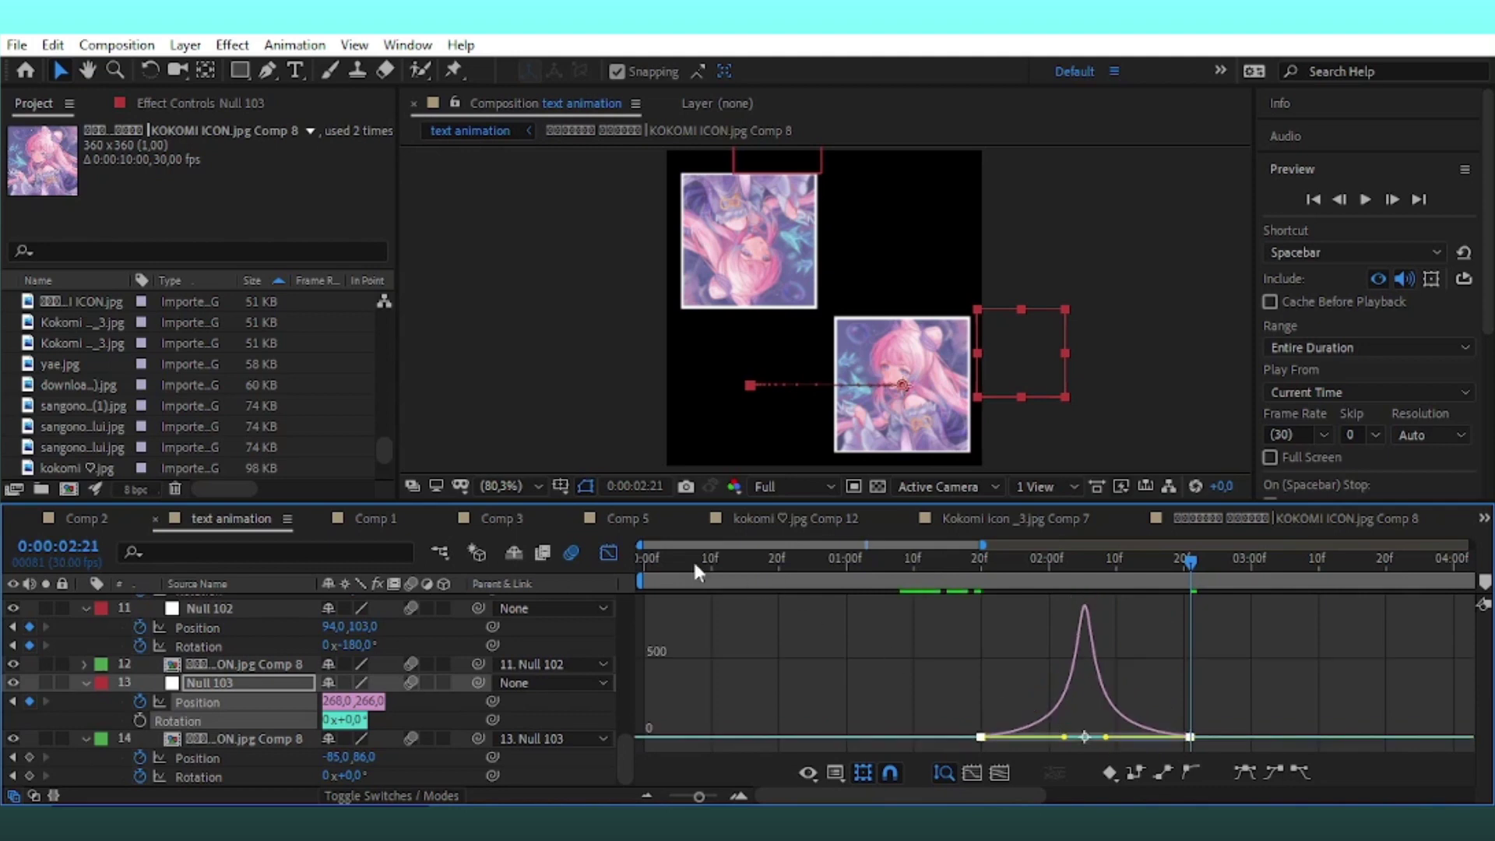
{"action": "key", "text": "shift+F3"}
Add Y Rotation and Scale keyframes to layer 14's tile and move them to 20f
{"action": "left_click", "coordinate": [846, 770]}
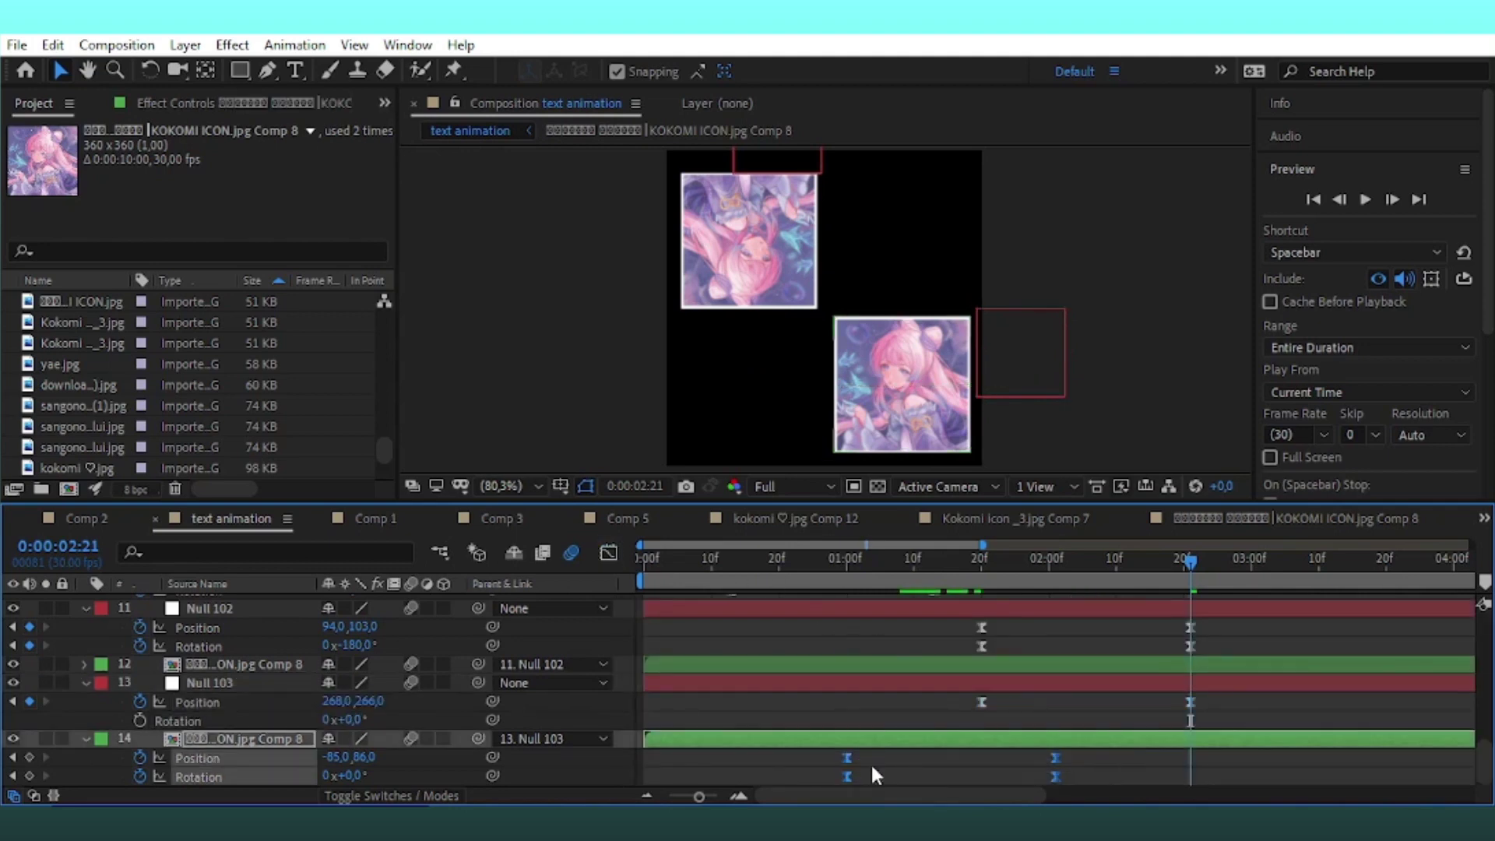
{"action": "left_click", "coordinate": [443, 739]}
{"action": "scroll", "coordinate": [765, 703], "scroll_direction": "down", "scroll_amount": 3}
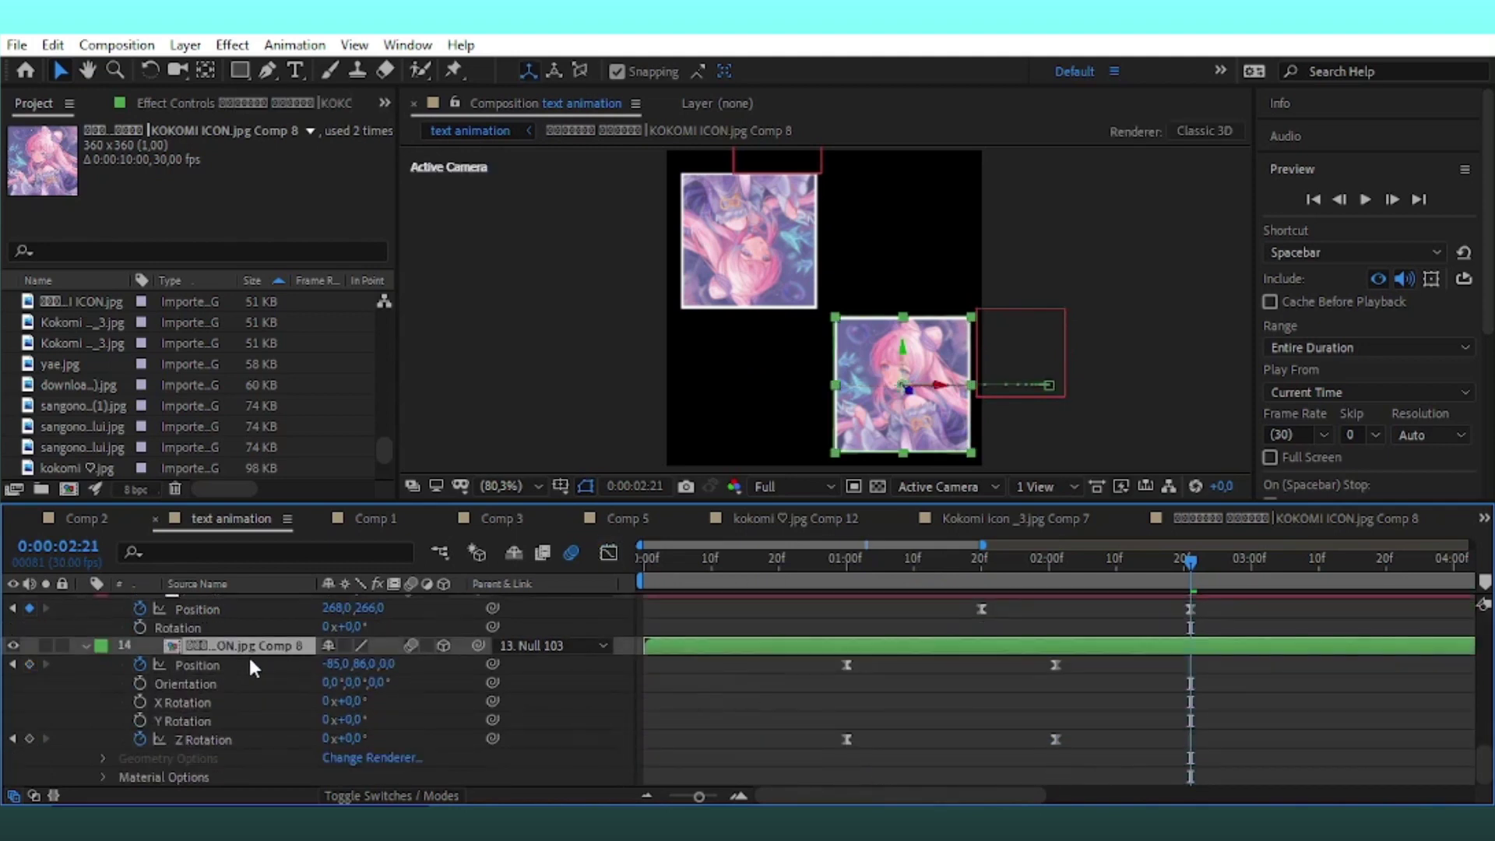
{"action": "left_click", "coordinate": [140, 718]}
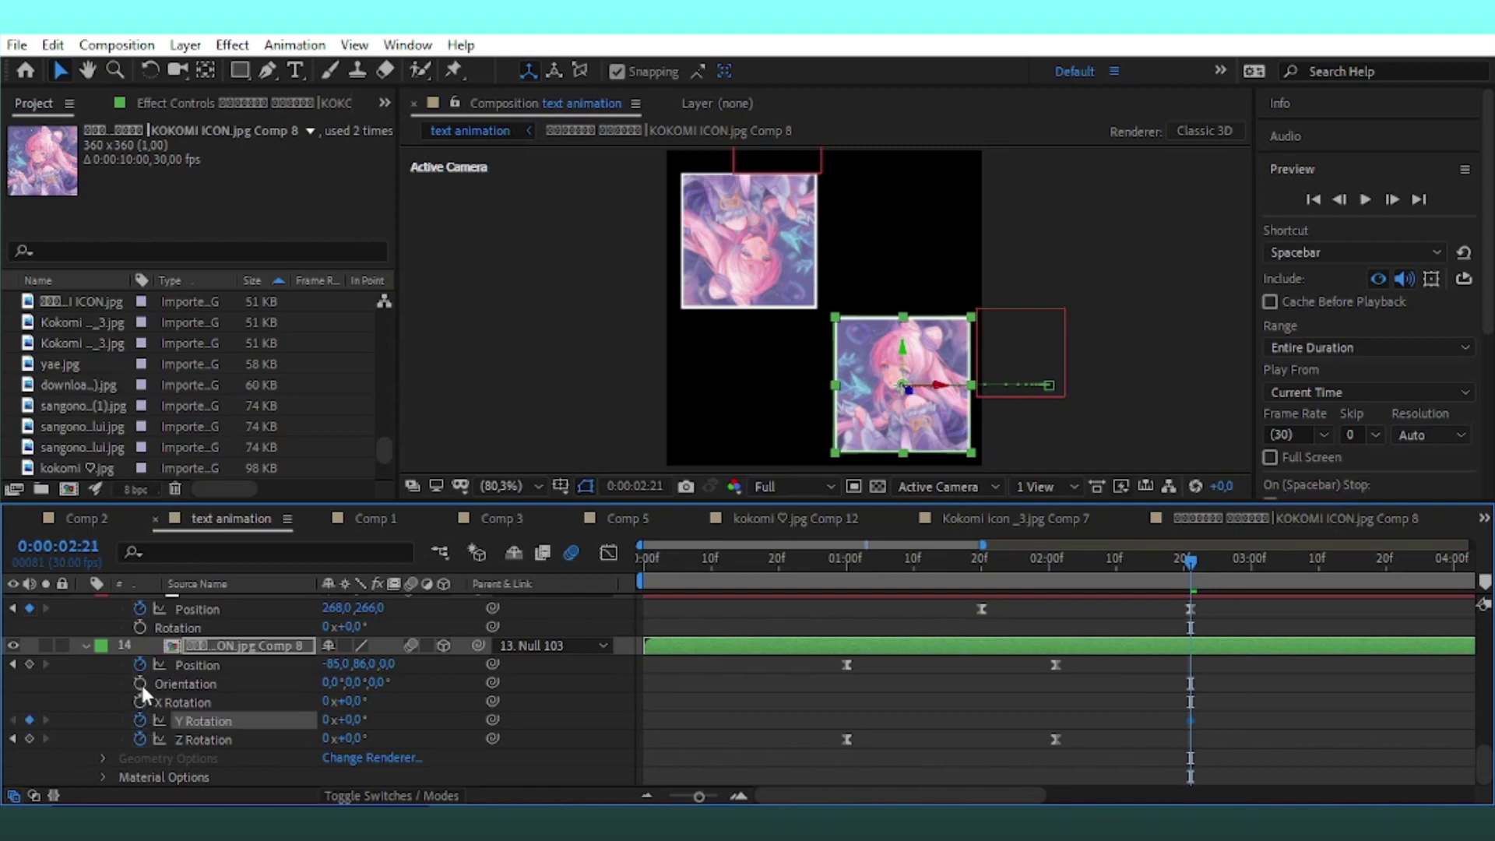
{"action": "key", "text": "s"}
{"action": "left_click", "coordinate": [140, 776]}
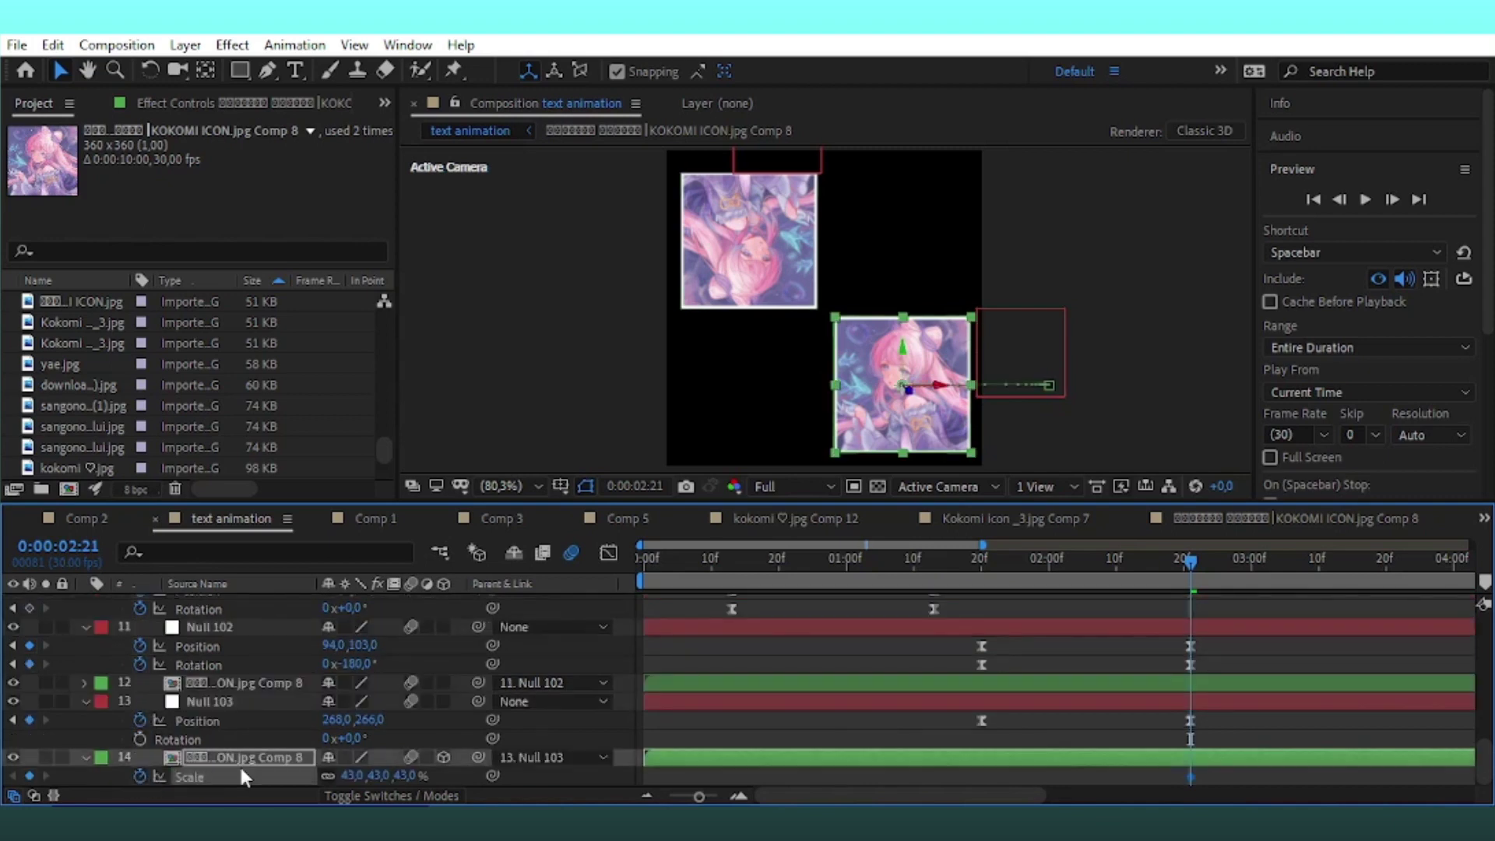
{"action": "key", "text": "u"}
{"action": "left_click_drag", "start_coordinate": [1211, 729], "coordinate": [1176, 765]}
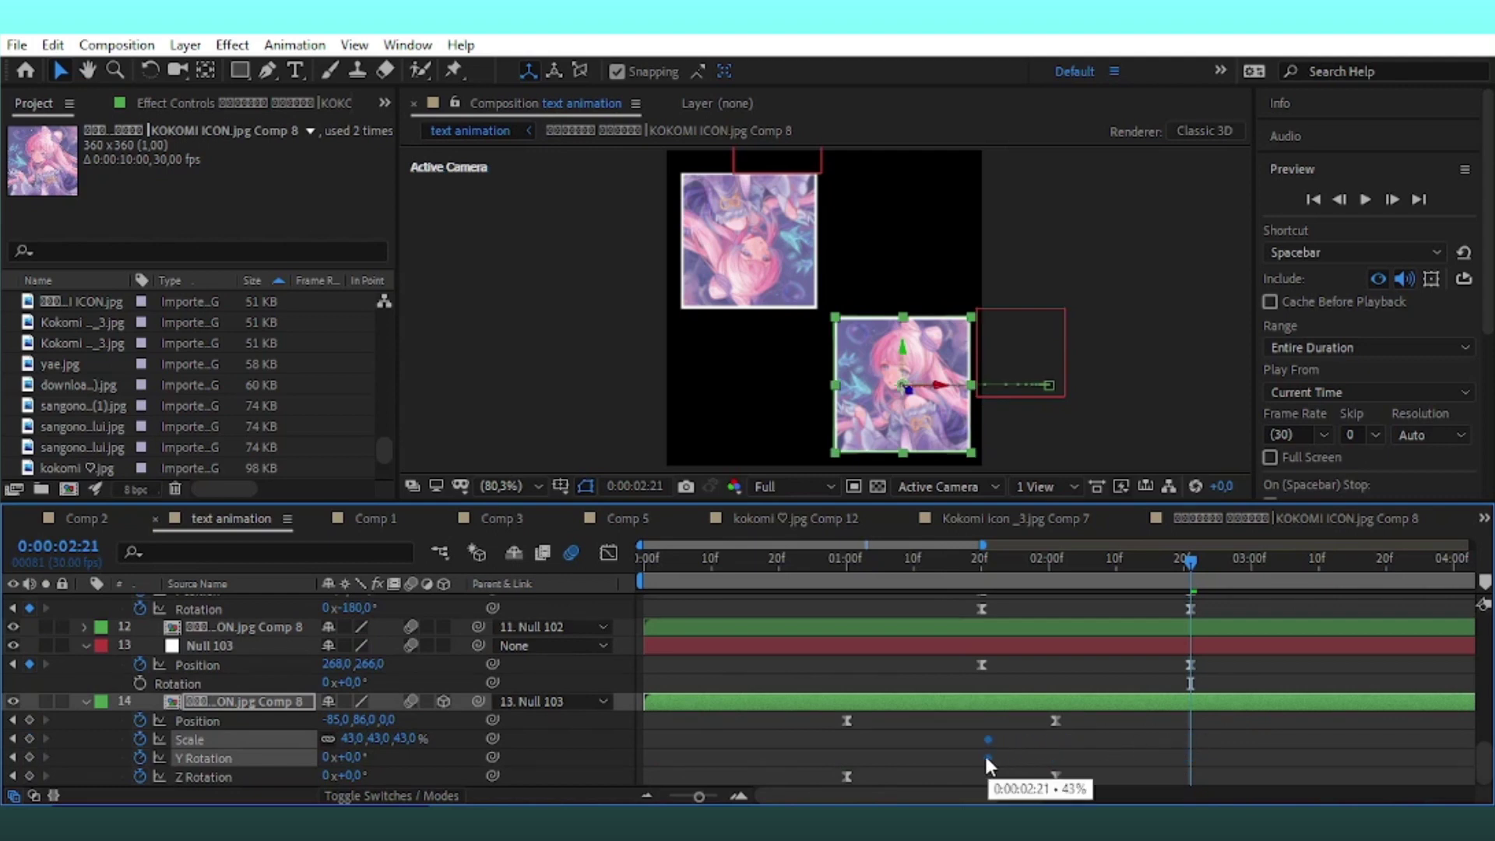
{"action": "left_click_drag", "start_coordinate": [988, 765], "coordinate": [981, 756]}
{"action": "left_click", "coordinate": [436, 743]}
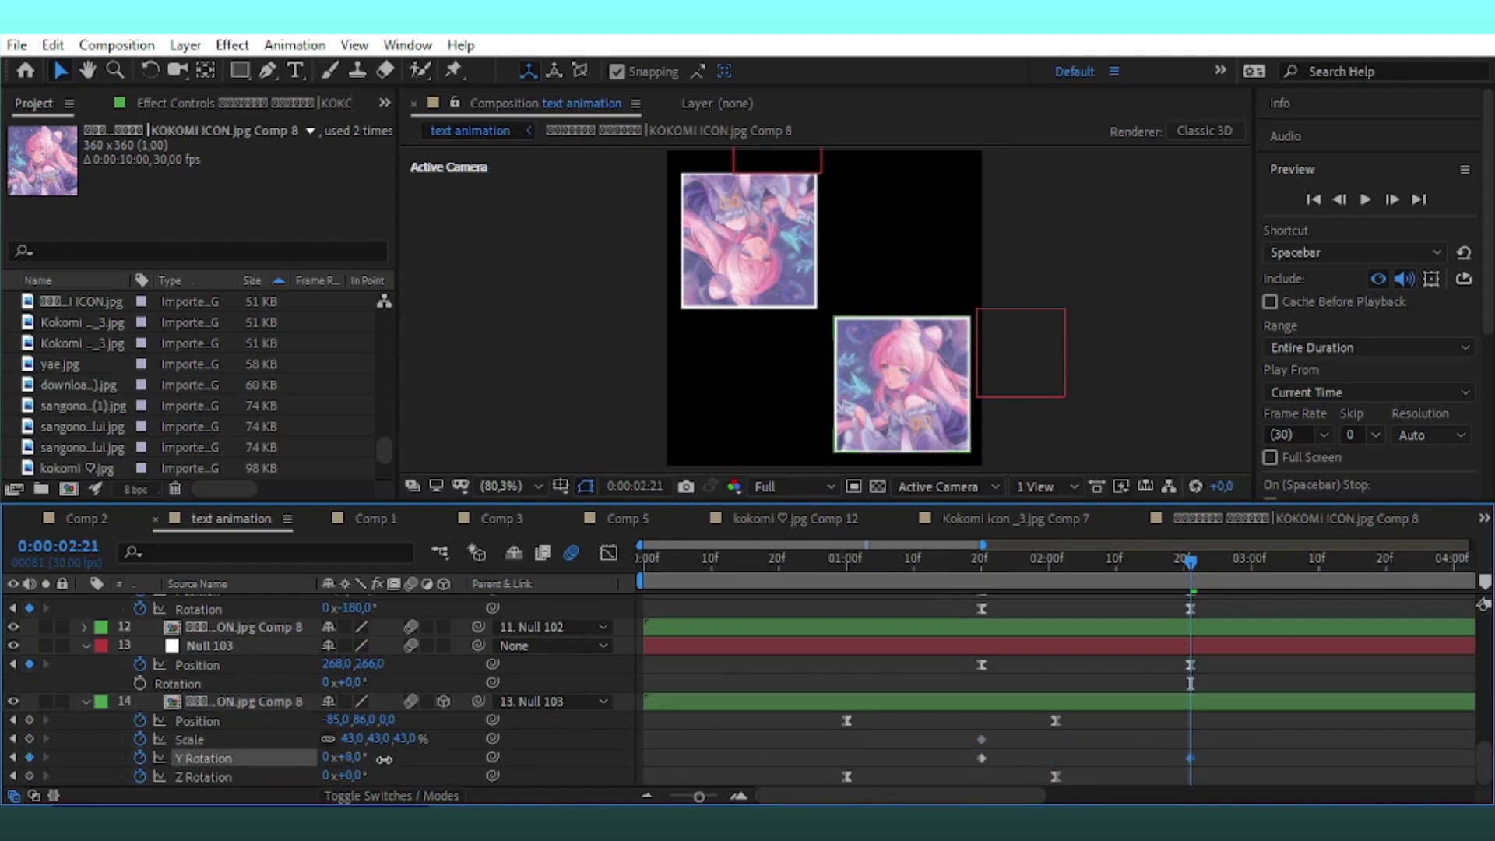
At 2:21 set Y Rotation to 180° and Scale to 100%, aligning the last position key
{"action": "left_click_drag", "start_coordinate": [354, 761], "coordinate": [352, 752]}
{"action": "left_click", "coordinate": [352, 753]}
{"action": "type", "text": "180"}
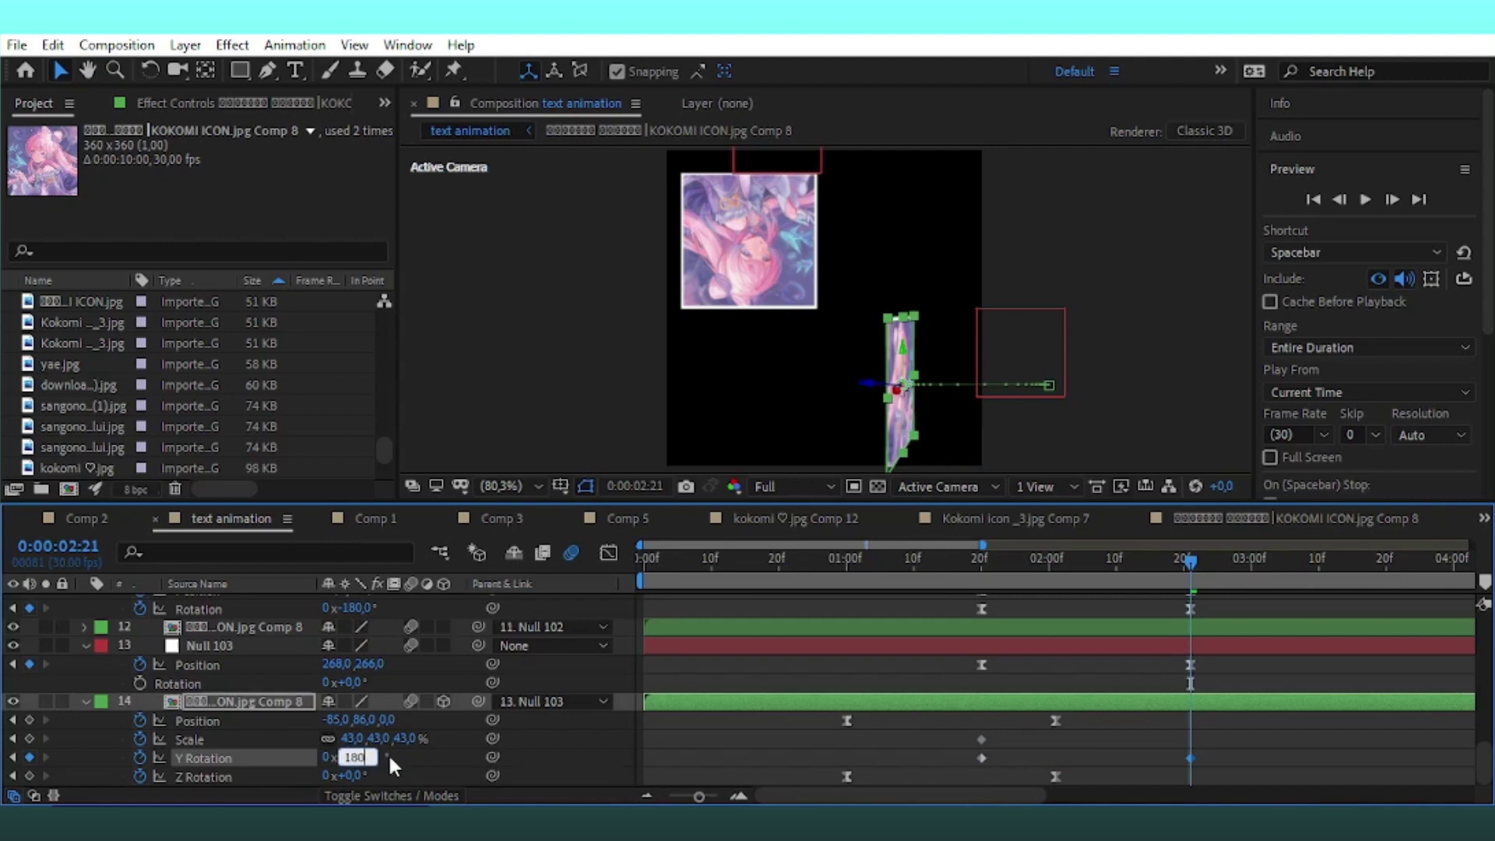
{"action": "key", "text": "Return"}
{"action": "left_click_drag", "start_coordinate": [355, 738], "coordinate": [403, 738]}
{"action": "type", "text": "100"}
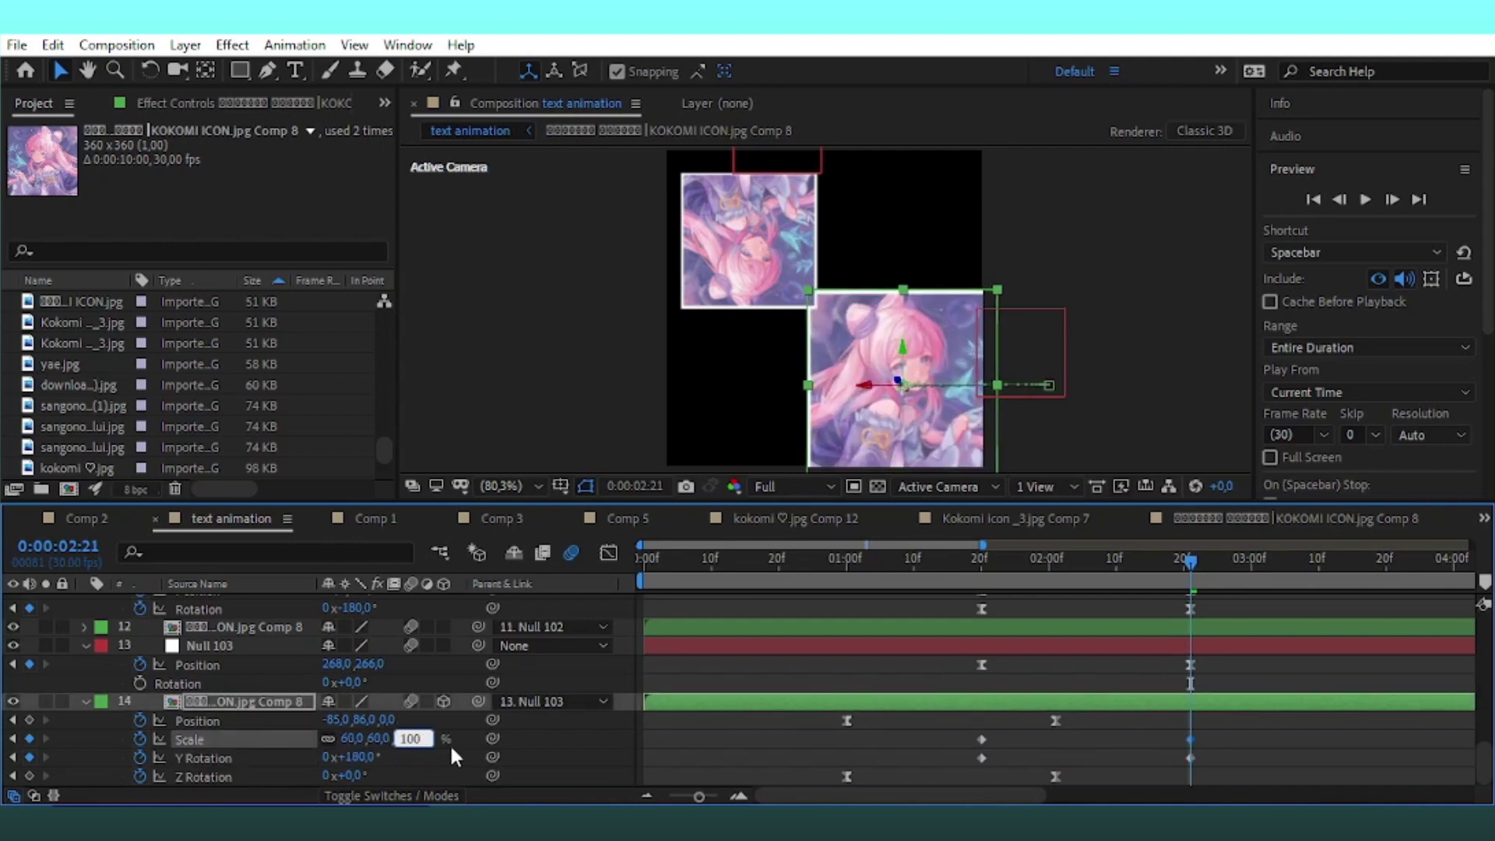
{"action": "key", "text": "Return"}
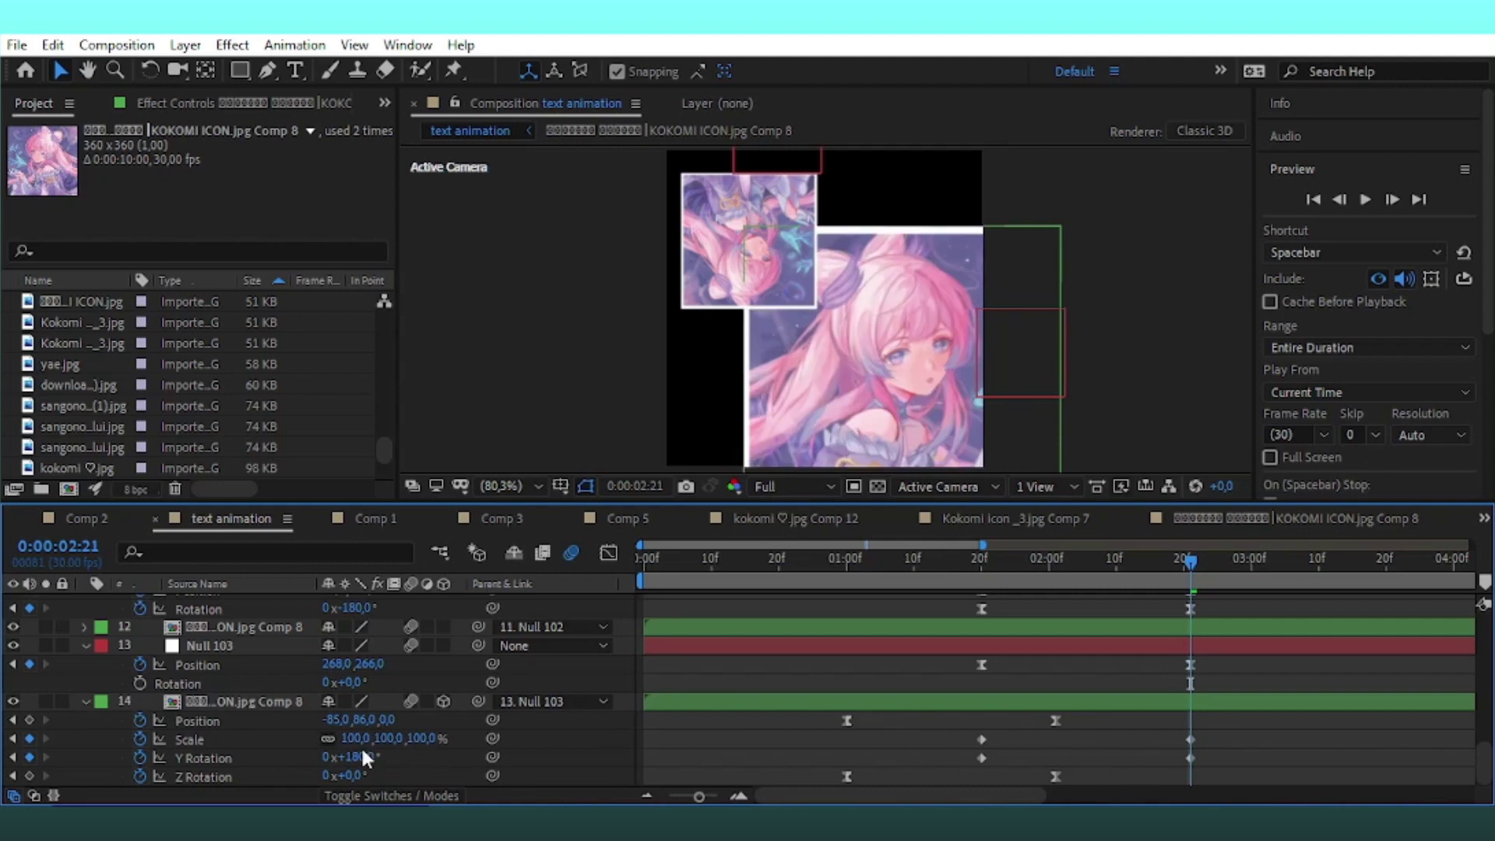
{"action": "left_click_drag", "start_coordinate": [1056, 720], "coordinate": [1190, 720]}
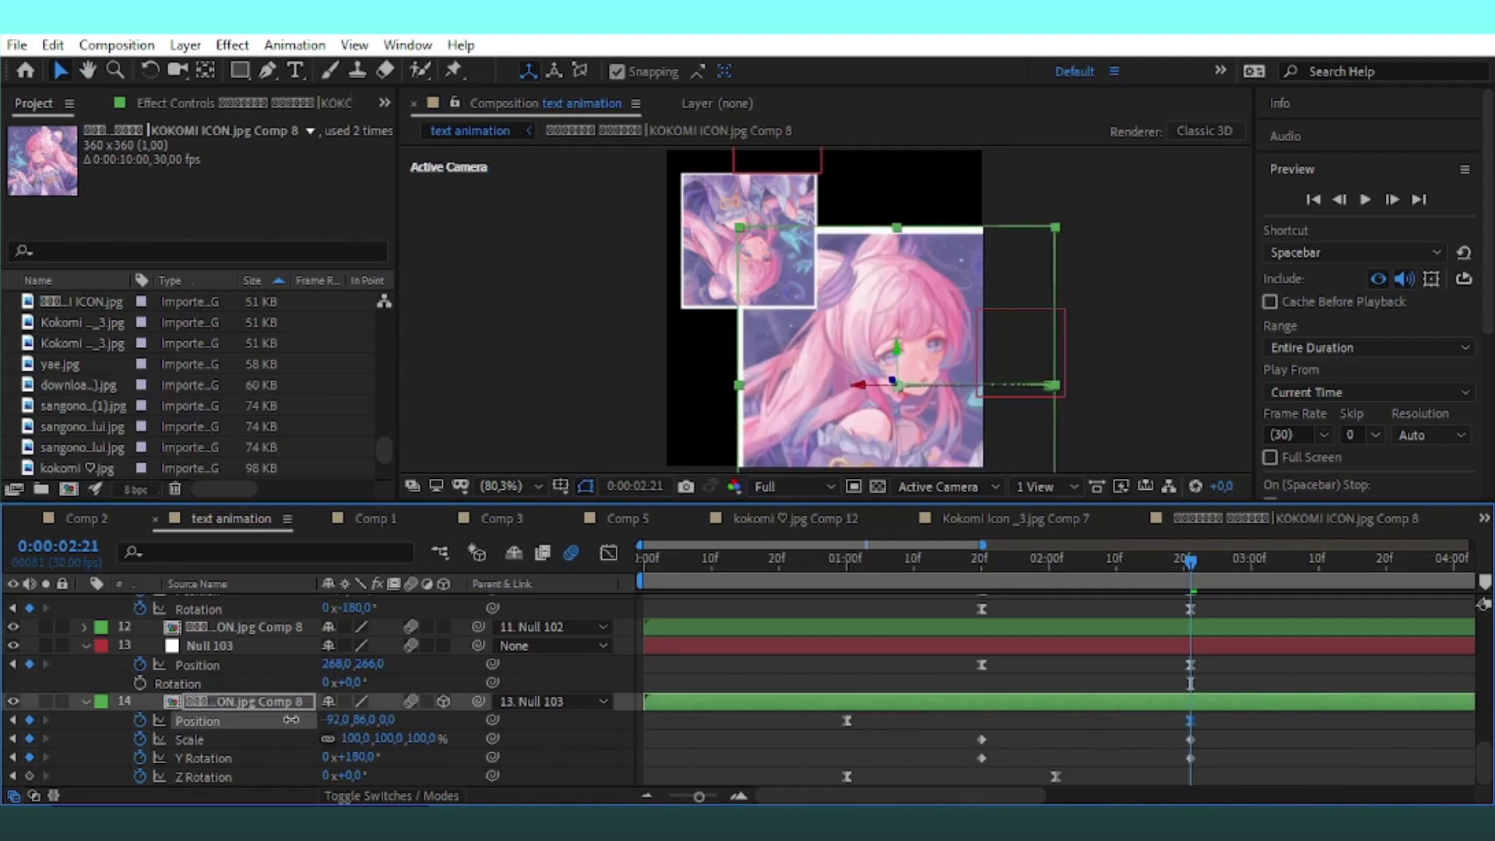
Set the flipping tile's Position to -172, 0
{"action": "left_click_drag", "start_coordinate": [330, 719], "coordinate": [251, 738]}
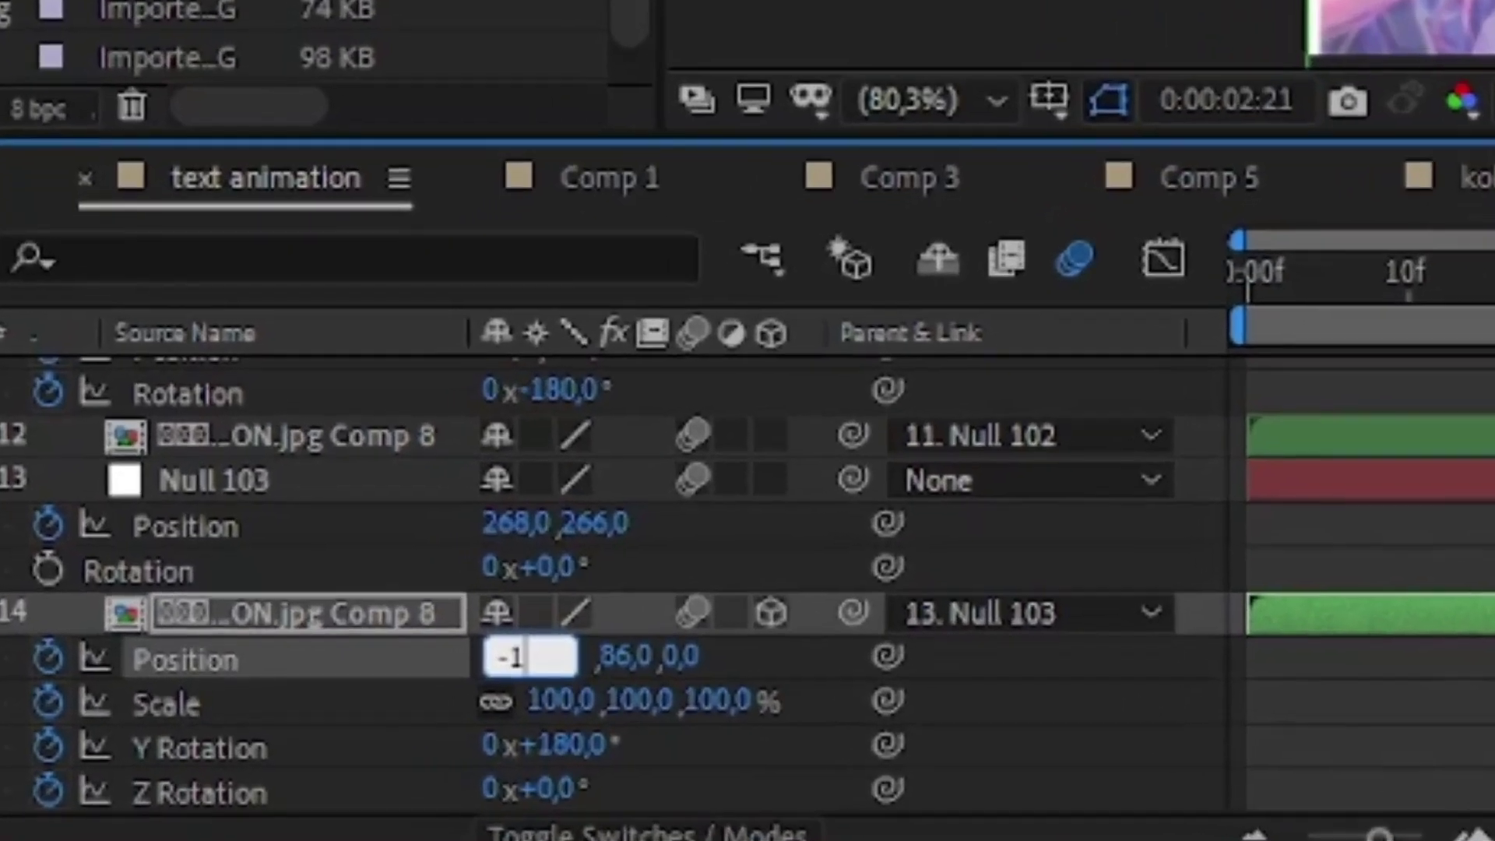
{"action": "type", "text": "-180"}
{"action": "key", "text": "Return"}
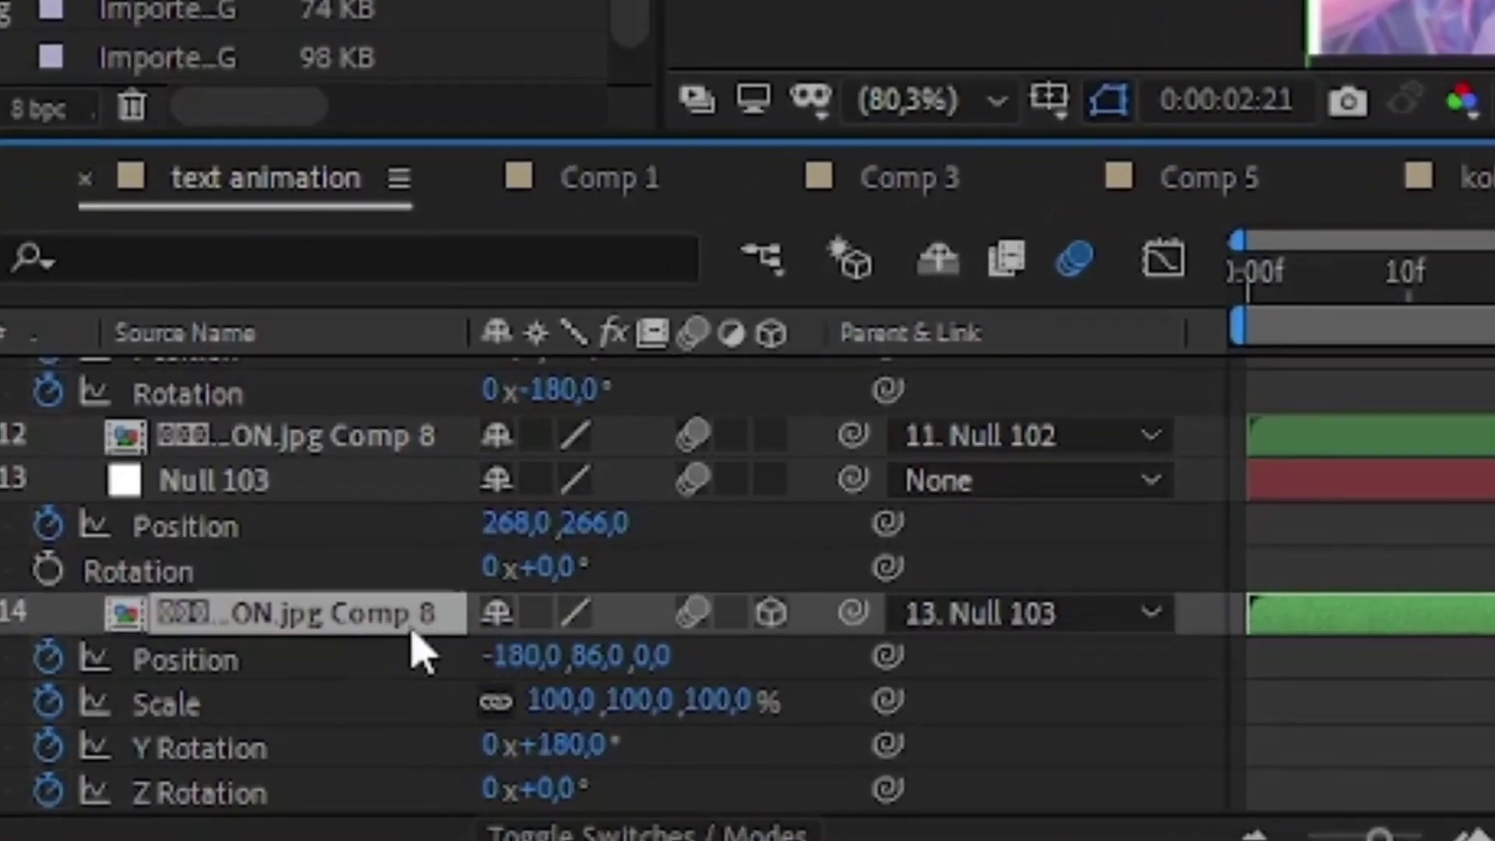
{"action": "mouse_move", "coordinate": [518, 662]}
{"action": "left_mouse_down"}
{"action": "mouse_move", "coordinate": [539, 670]}
{"action": "mouse_move", "coordinate": [450, 672]}
{"action": "mouse_move", "coordinate": [517, 667]}
{"action": "left_mouse_up"}
{"action": "left_click", "coordinate": [615, 656]}
{"action": "type", "text": "0"}
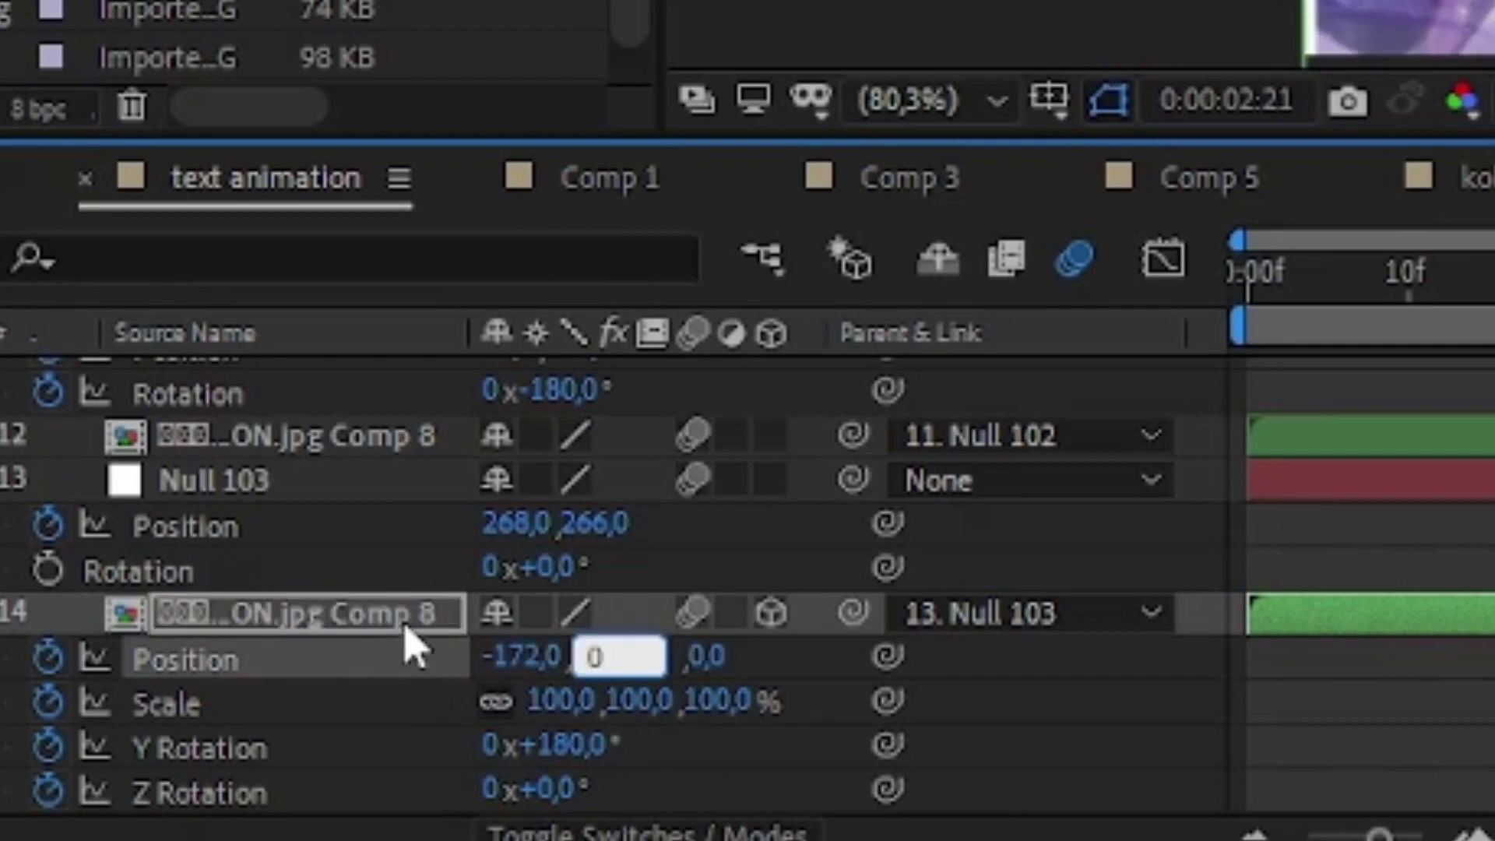
{"action": "left_click", "coordinate": [406, 631]}
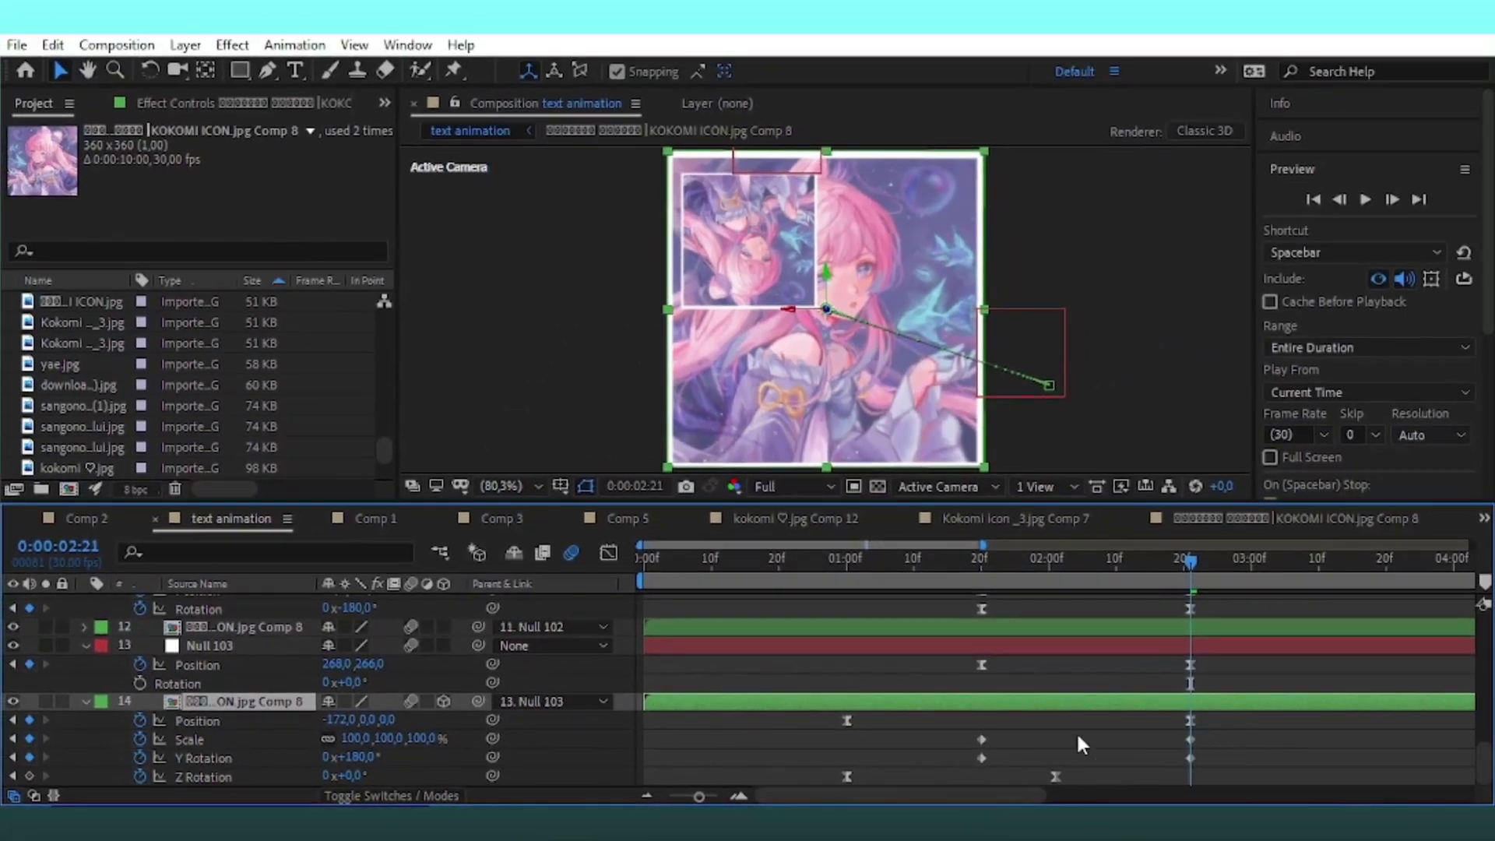
Move the first Position keyframe to 20f and reshape all the tile's keyframes into a late speed peak
{"action": "left_click_drag", "start_coordinate": [847, 720], "coordinate": [1191, 721]}
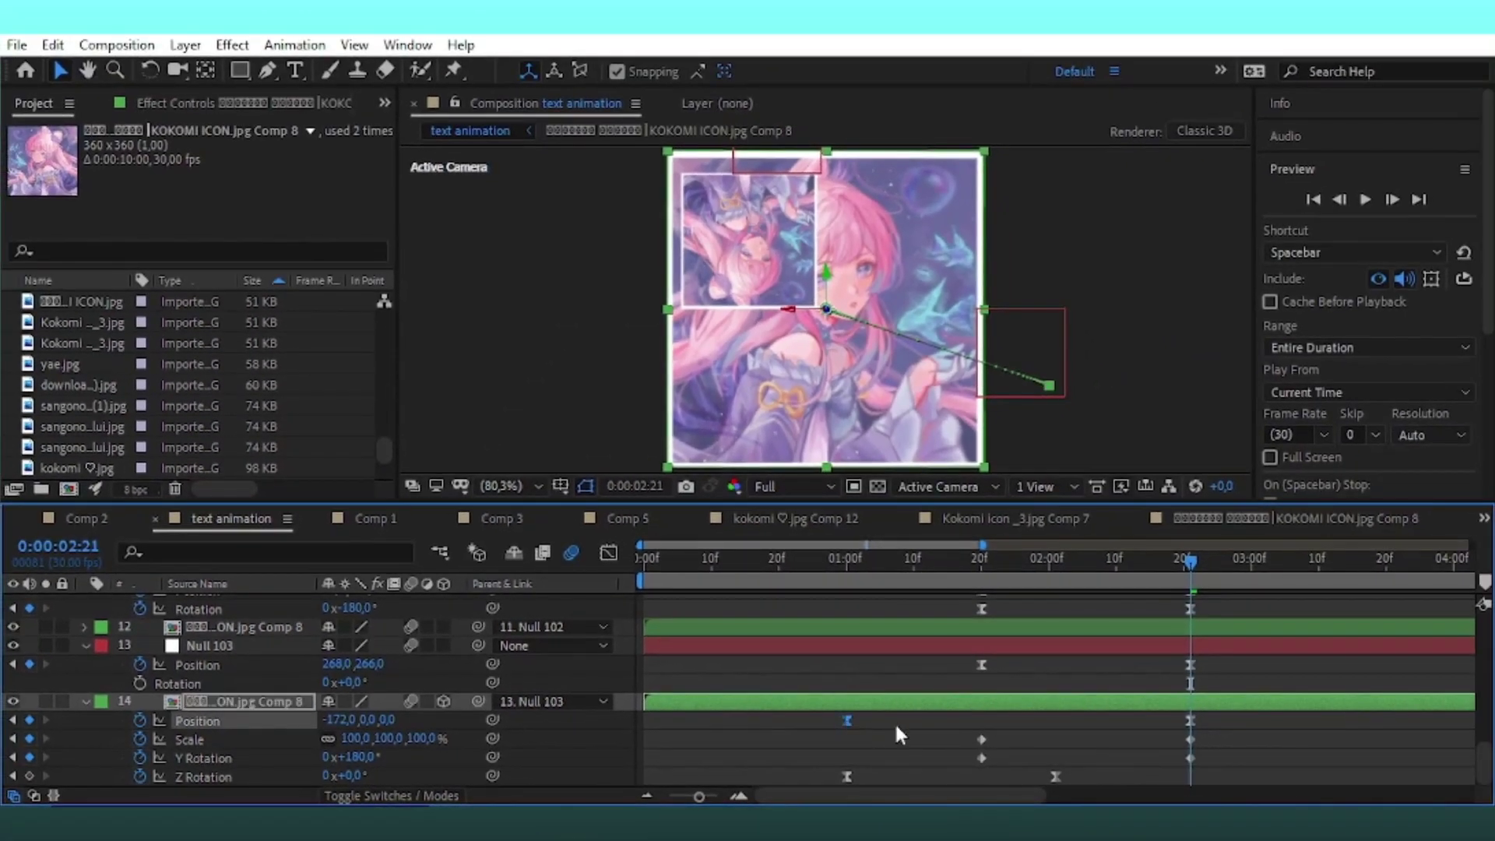
{"action": "left_click", "coordinate": [1206, 741]}
{"action": "key", "text": "ctrl+z"}
{"action": "left_click_drag", "start_coordinate": [964, 738], "coordinate": [979, 745]}
{"action": "left_click_drag", "start_coordinate": [1203, 710], "coordinate": [932, 759]}
{"action": "key", "text": "F10"}
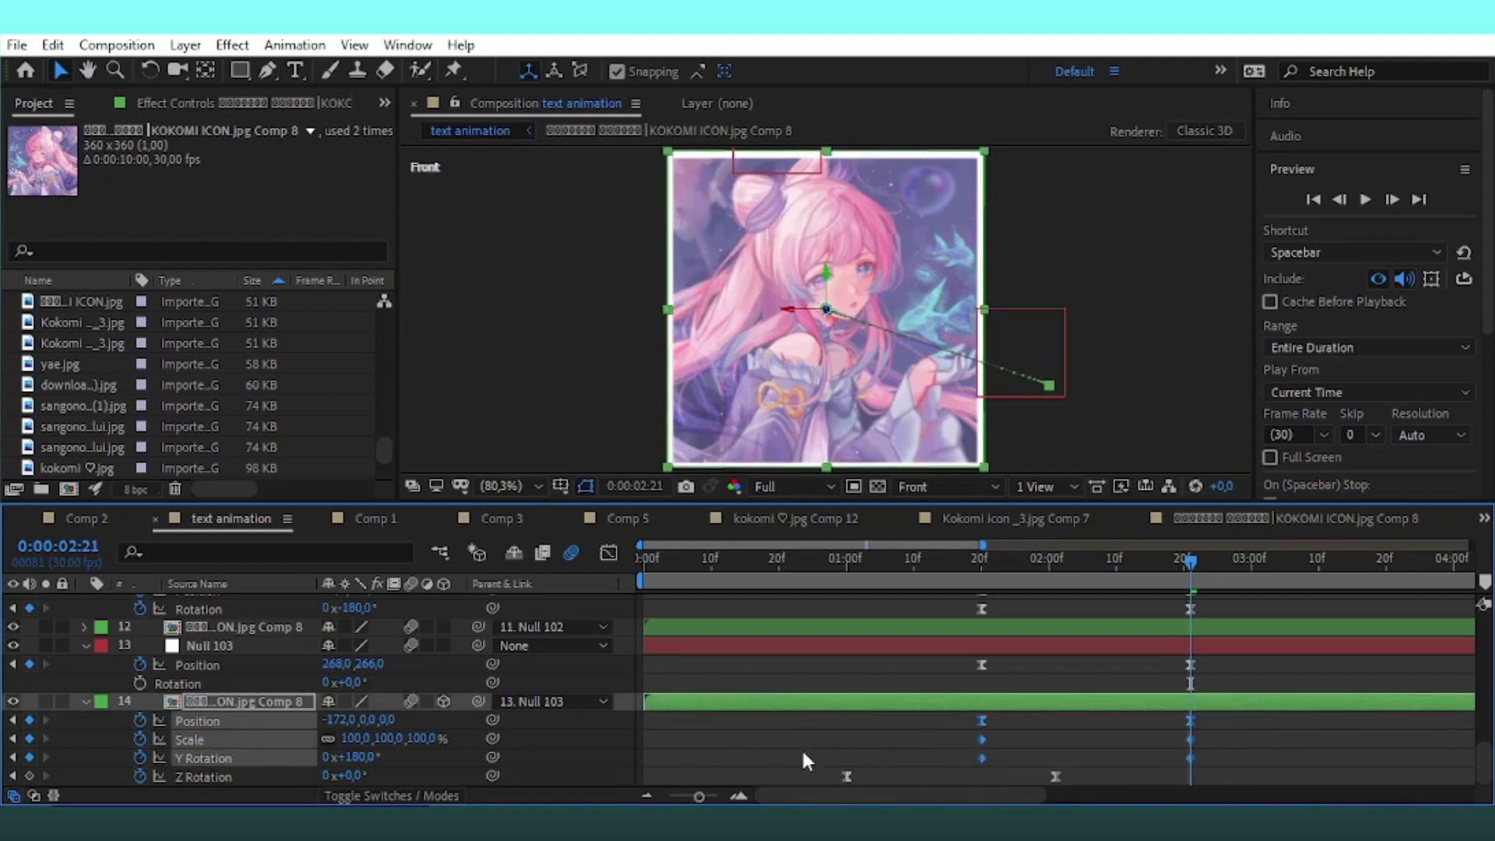
{"action": "left_click", "coordinate": [934, 487]}
{"action": "left_click", "coordinate": [941, 503]}
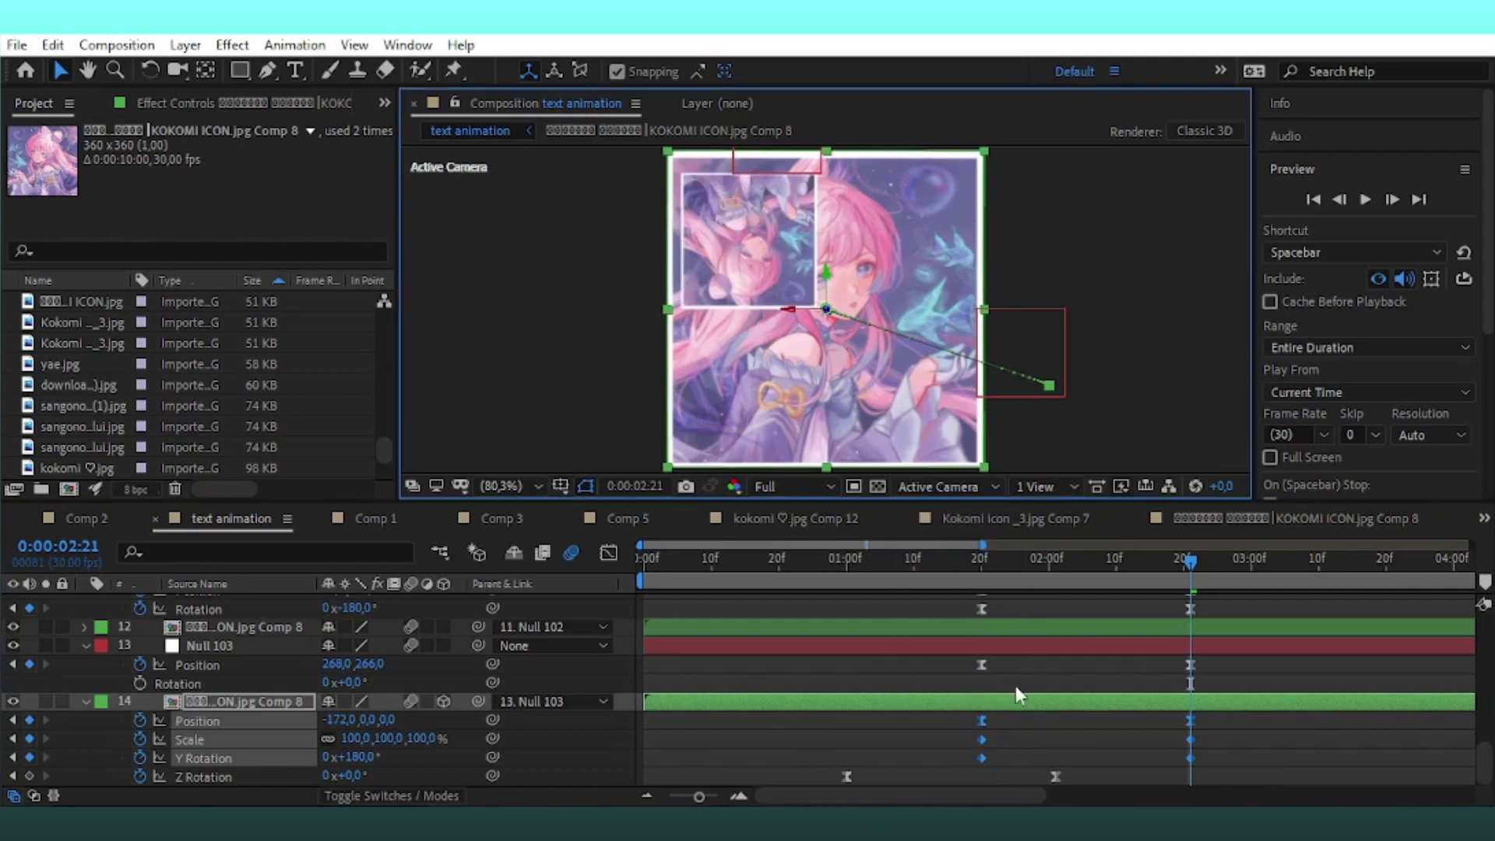
{"action": "left_click", "coordinate": [611, 554]}
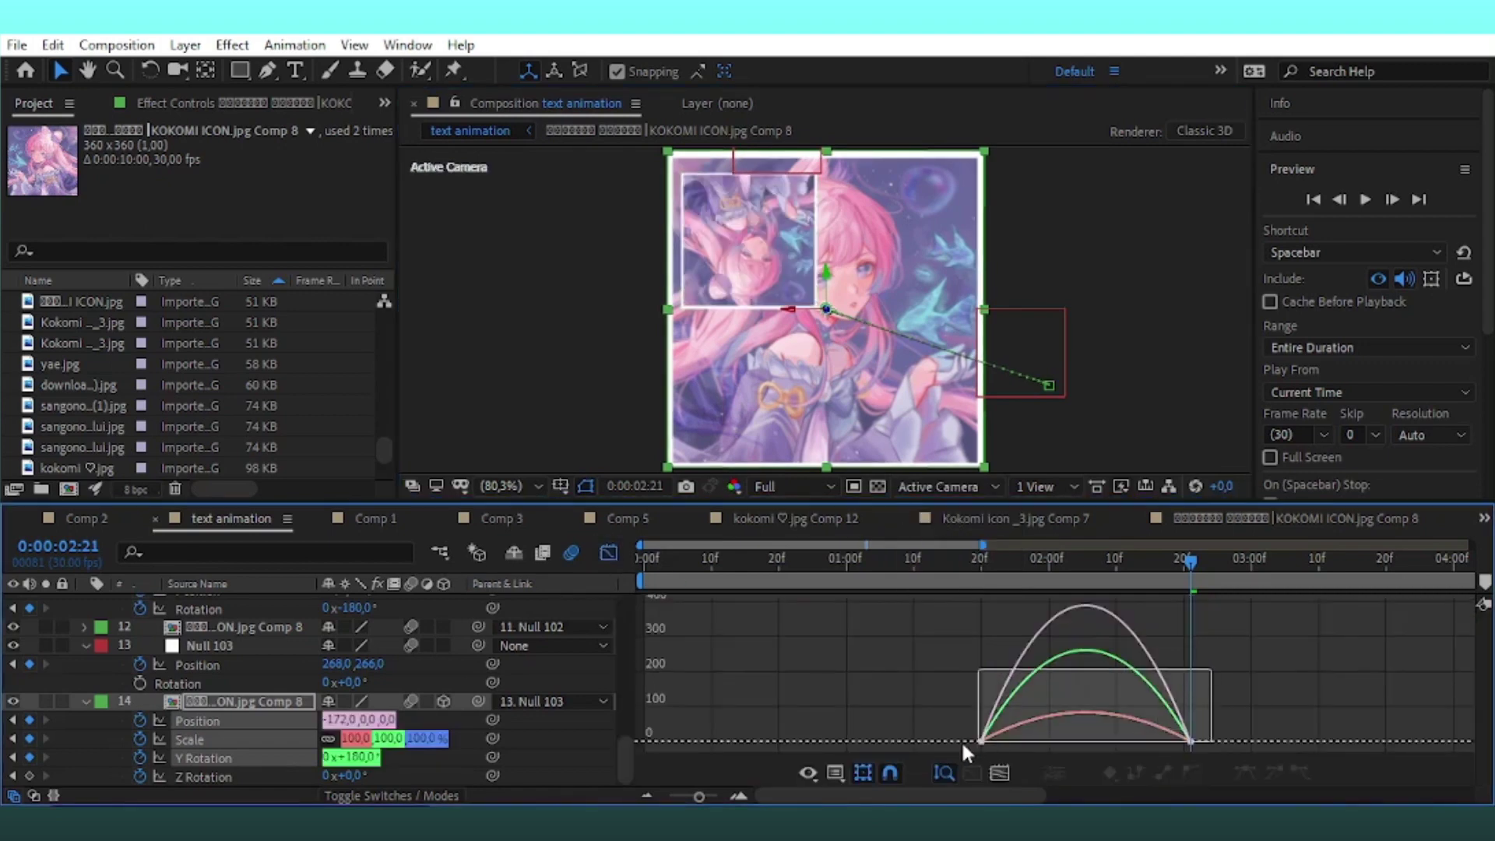
{"action": "mouse_move", "coordinate": [1207, 661]}
{"action": "left_mouse_down"}
{"action": "mouse_move", "coordinate": [970, 747]}
{"action": "mouse_move", "coordinate": [1110, 732]}
{"action": "left_mouse_up"}
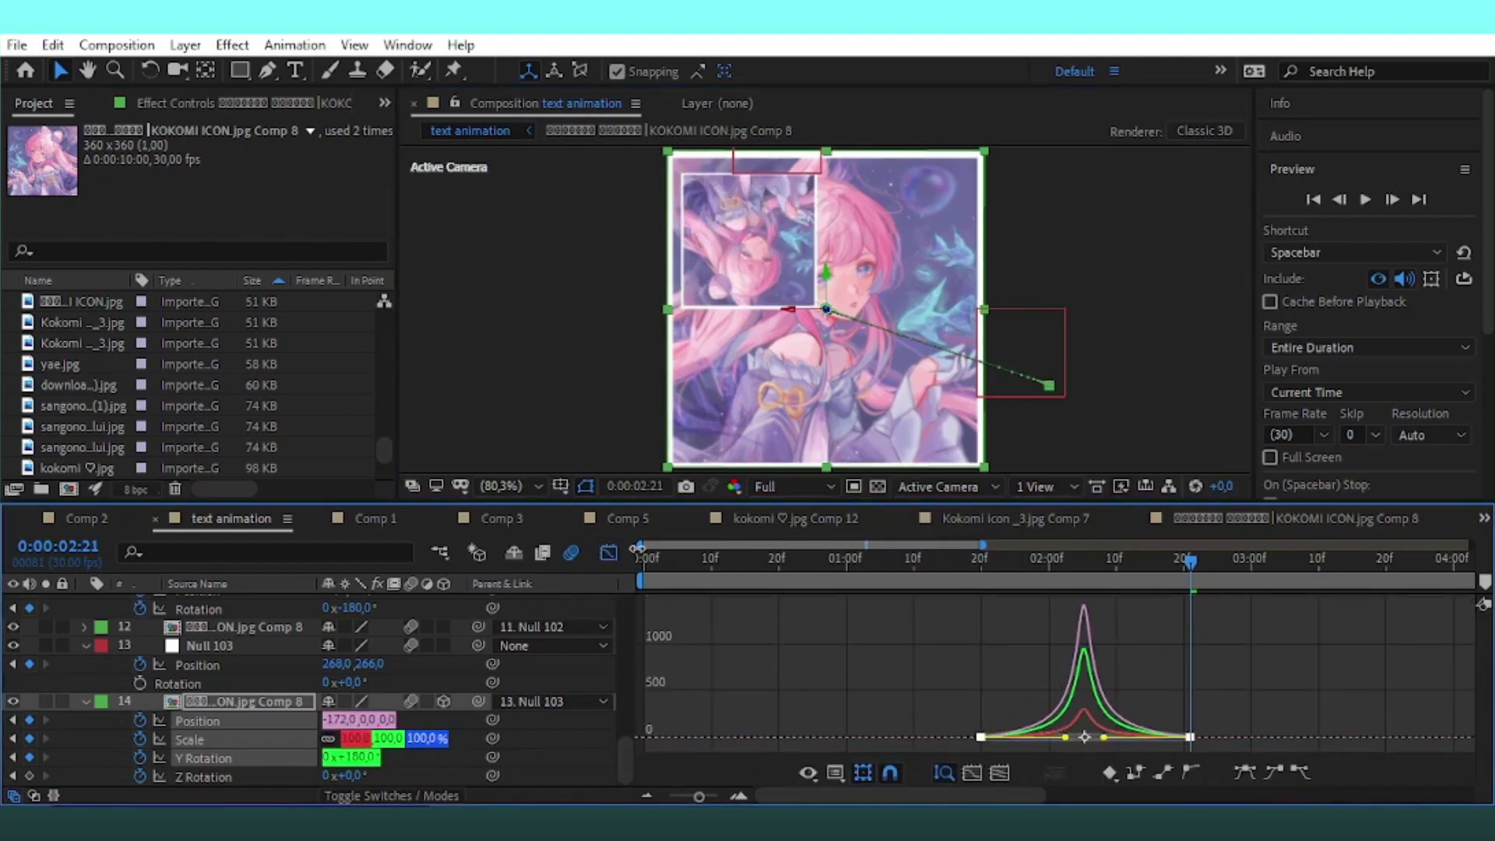
{"action": "key", "text": "shift+F3"}
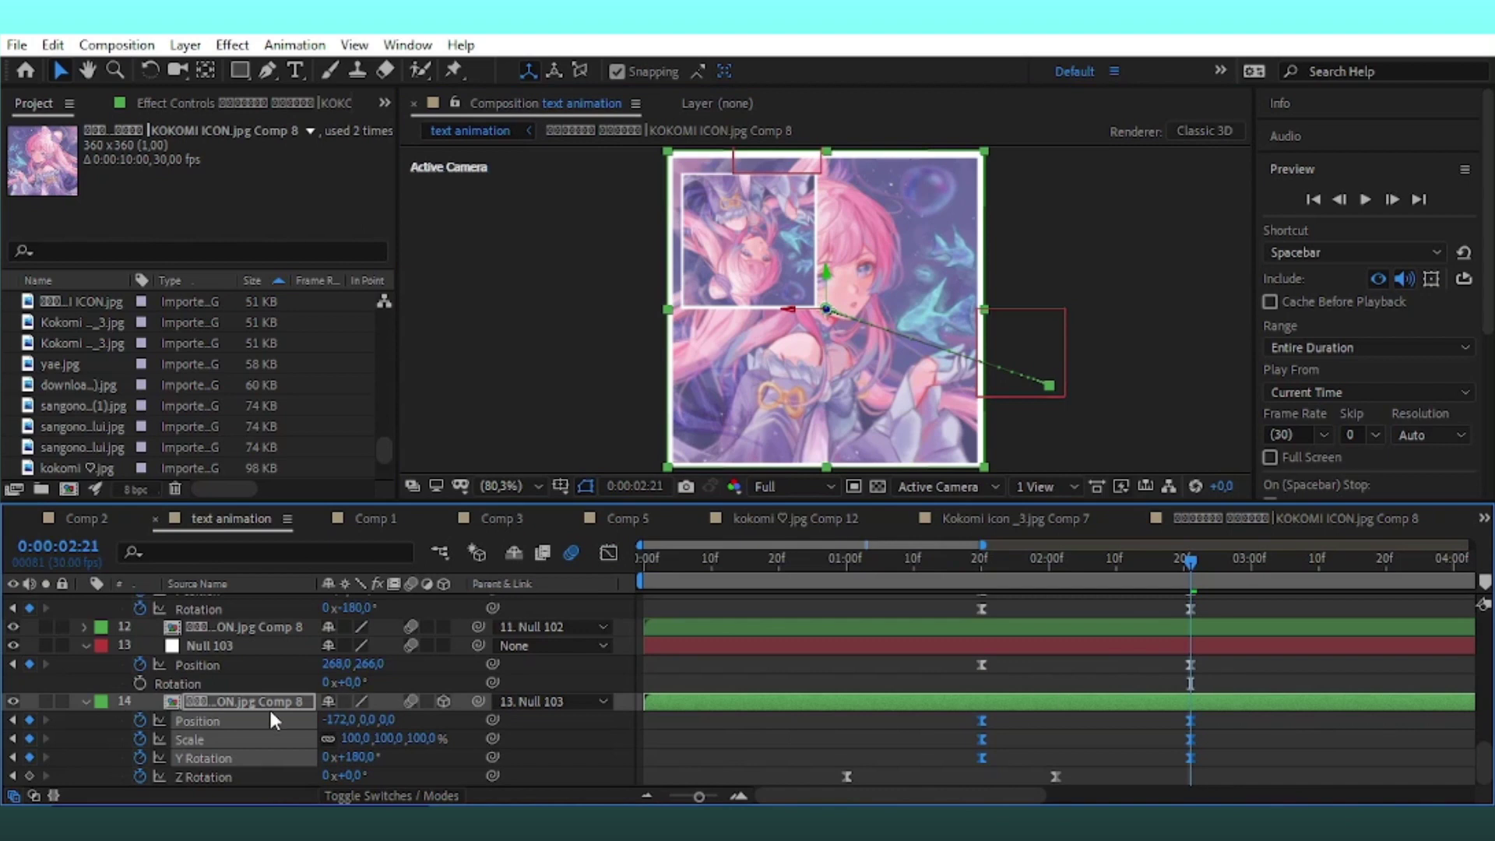
Drag the flipping tile above the other tile to become layer 12, then preview from about 1:17
{"action": "left_click", "coordinate": [301, 731]}
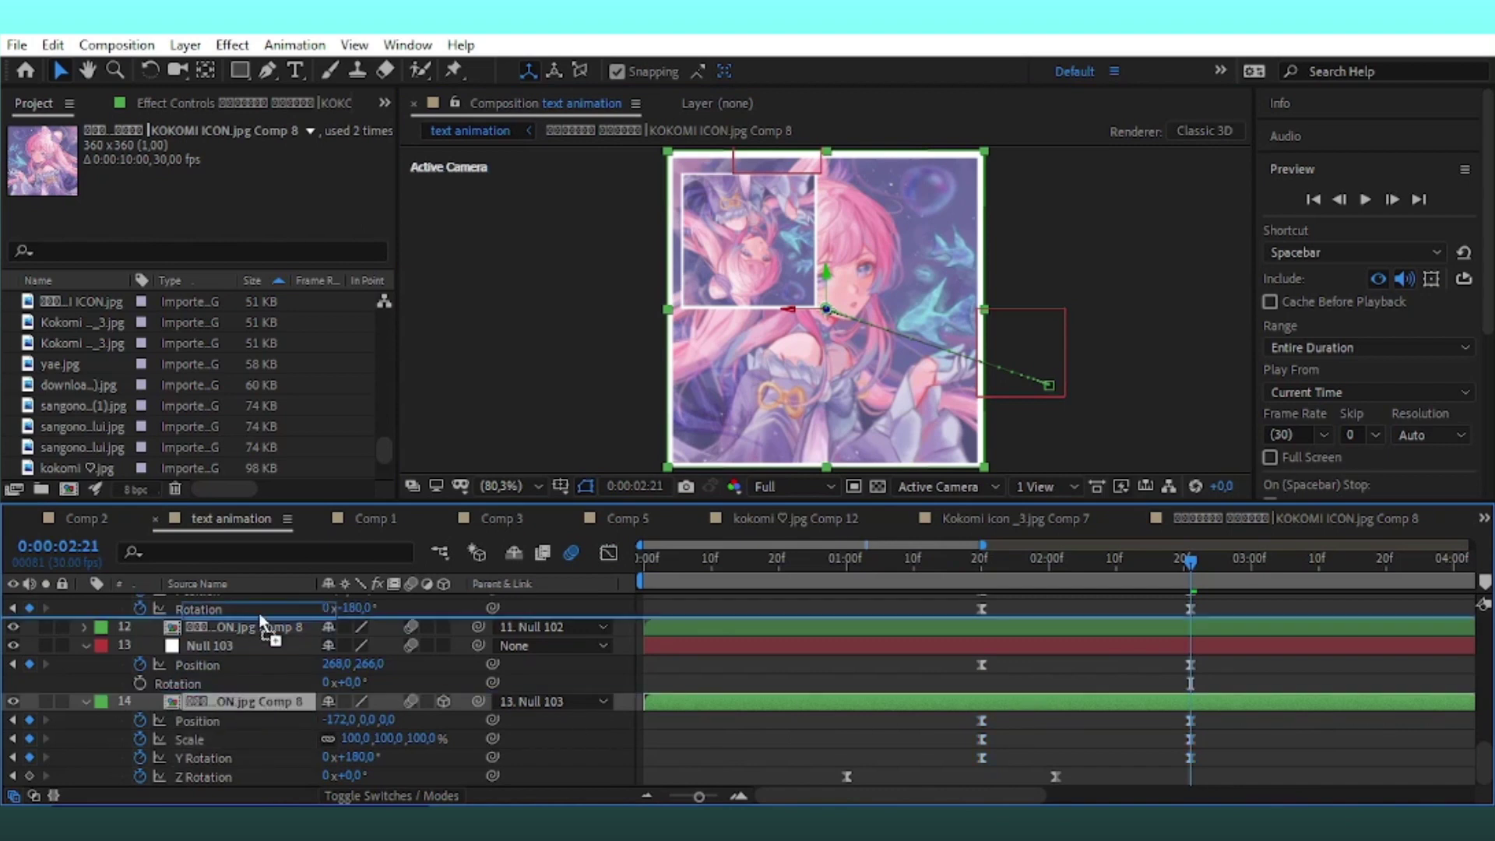
{"action": "left_click_drag", "start_coordinate": [241, 705], "coordinate": [233, 621]}
{"action": "left_click_drag", "start_coordinate": [1114, 581], "coordinate": [962, 596]}
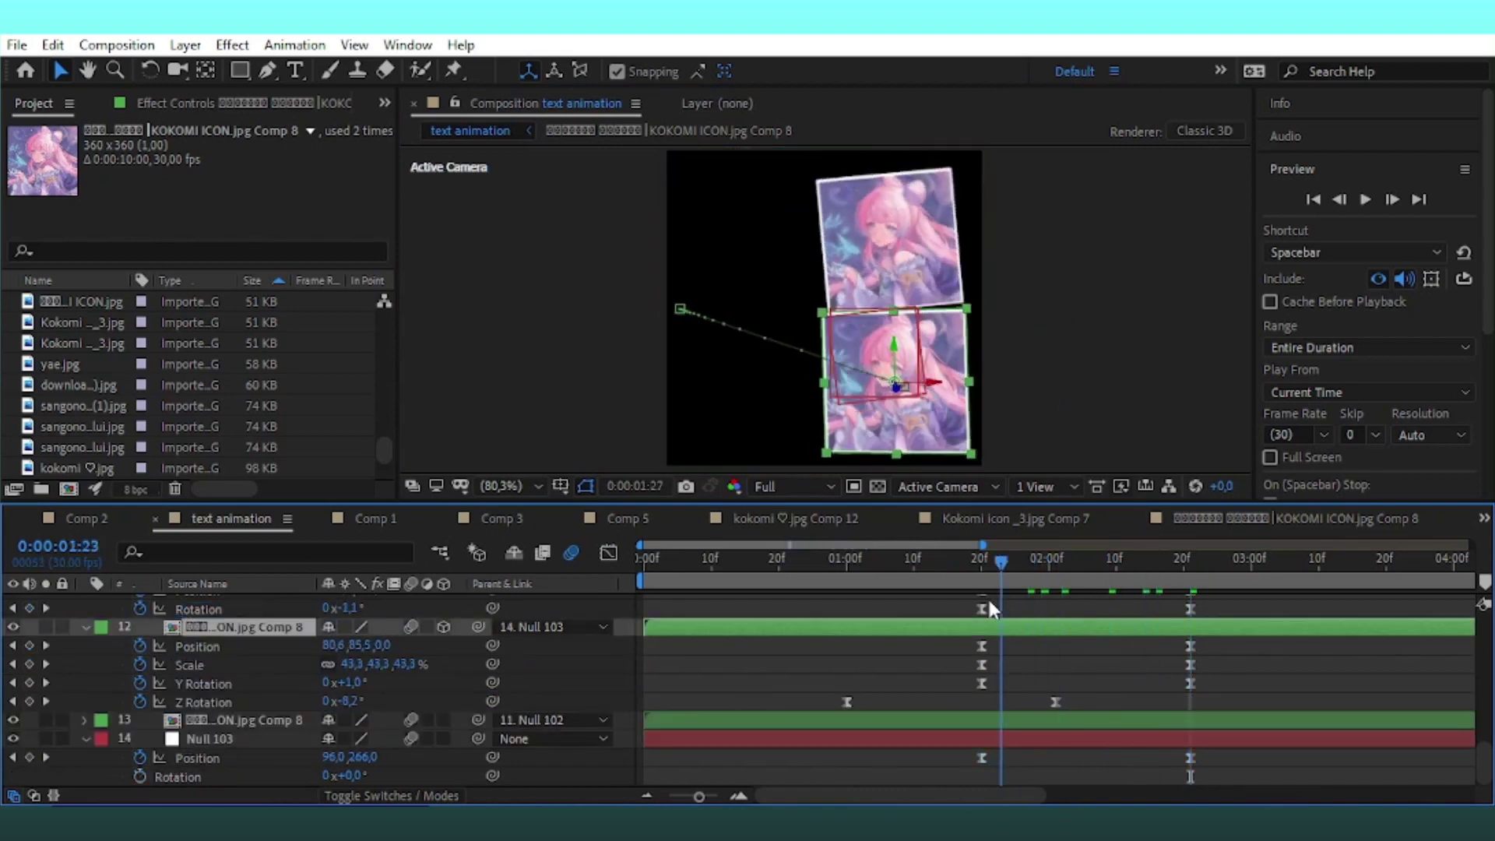
{"action": "key", "text": "space"}
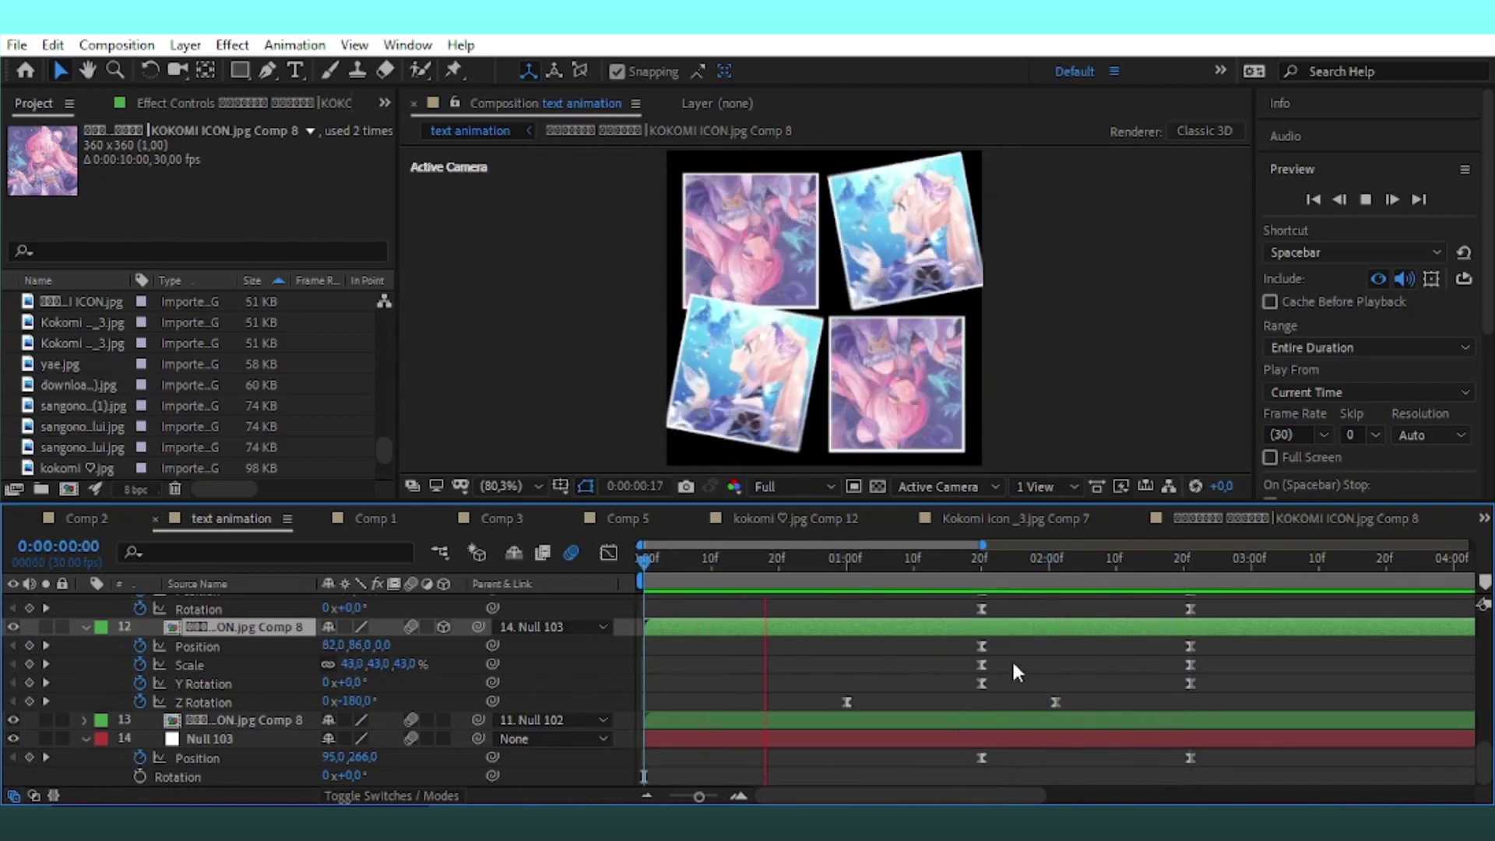
{"action": "left_click", "coordinate": [1196, 569]}
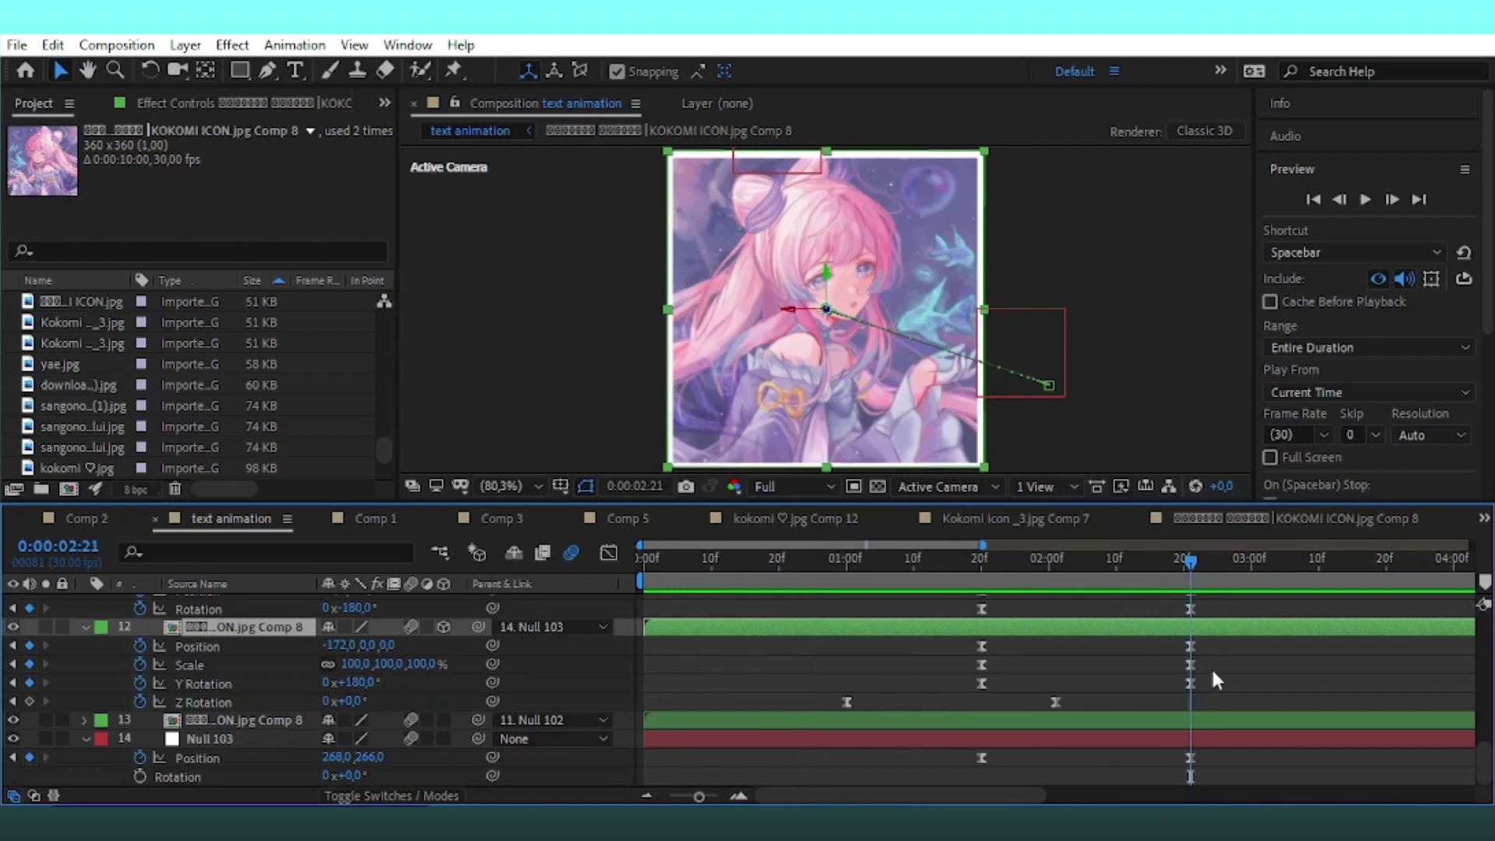
{"action": "scroll", "coordinate": [89, 662], "scroll_direction": "up", "scroll_amount": 2}
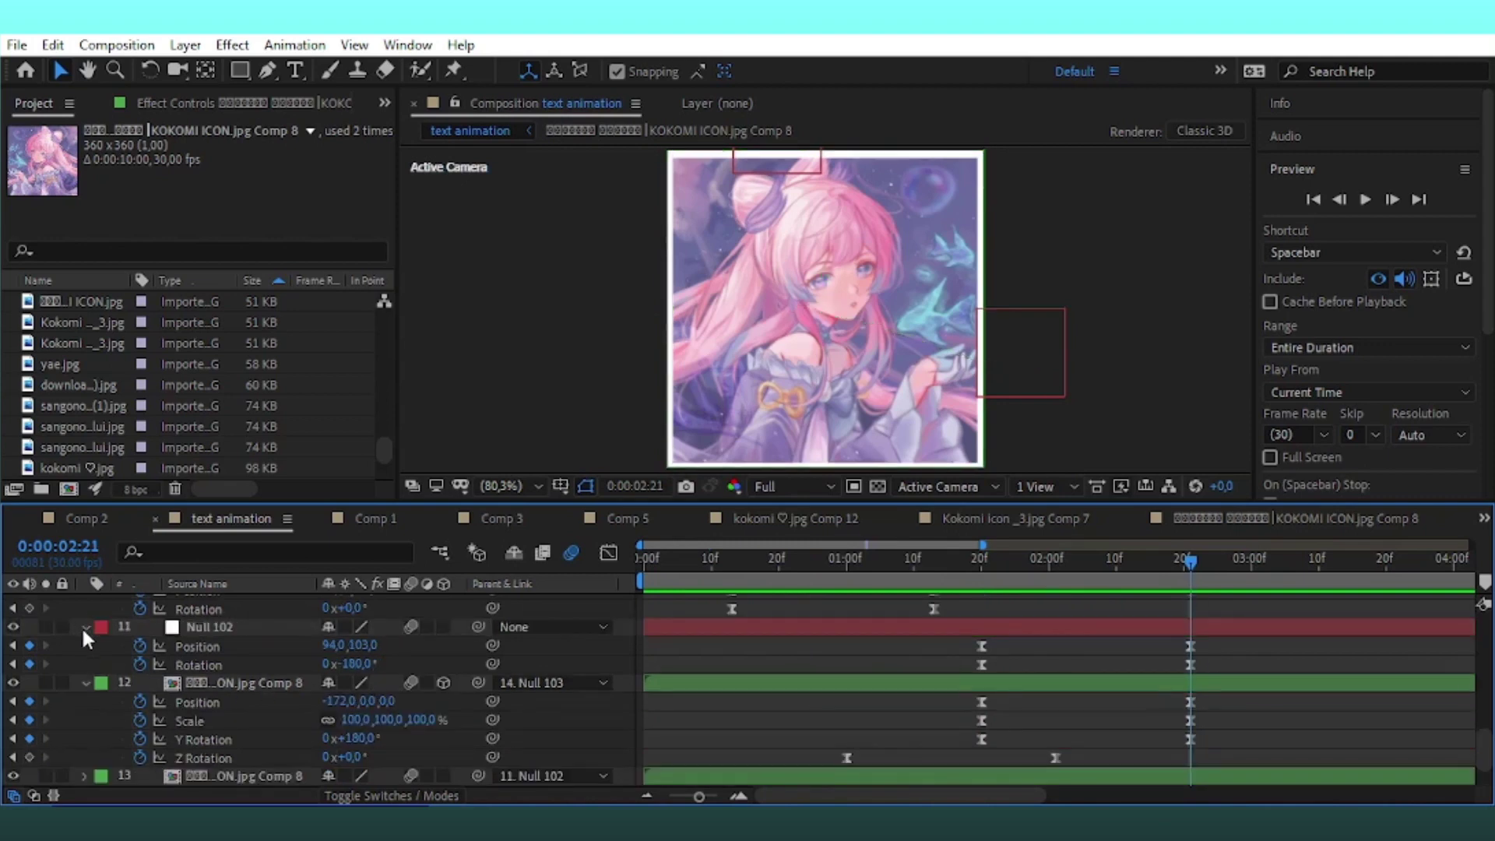
Collapse the layers, set Null 102 and Null 103's Parent to 2. Null 98, and preview from 1:02
{"action": "left_click", "coordinate": [86, 627]}
{"action": "left_click", "coordinate": [85, 683]}
{"action": "left_click", "coordinate": [84, 738]}
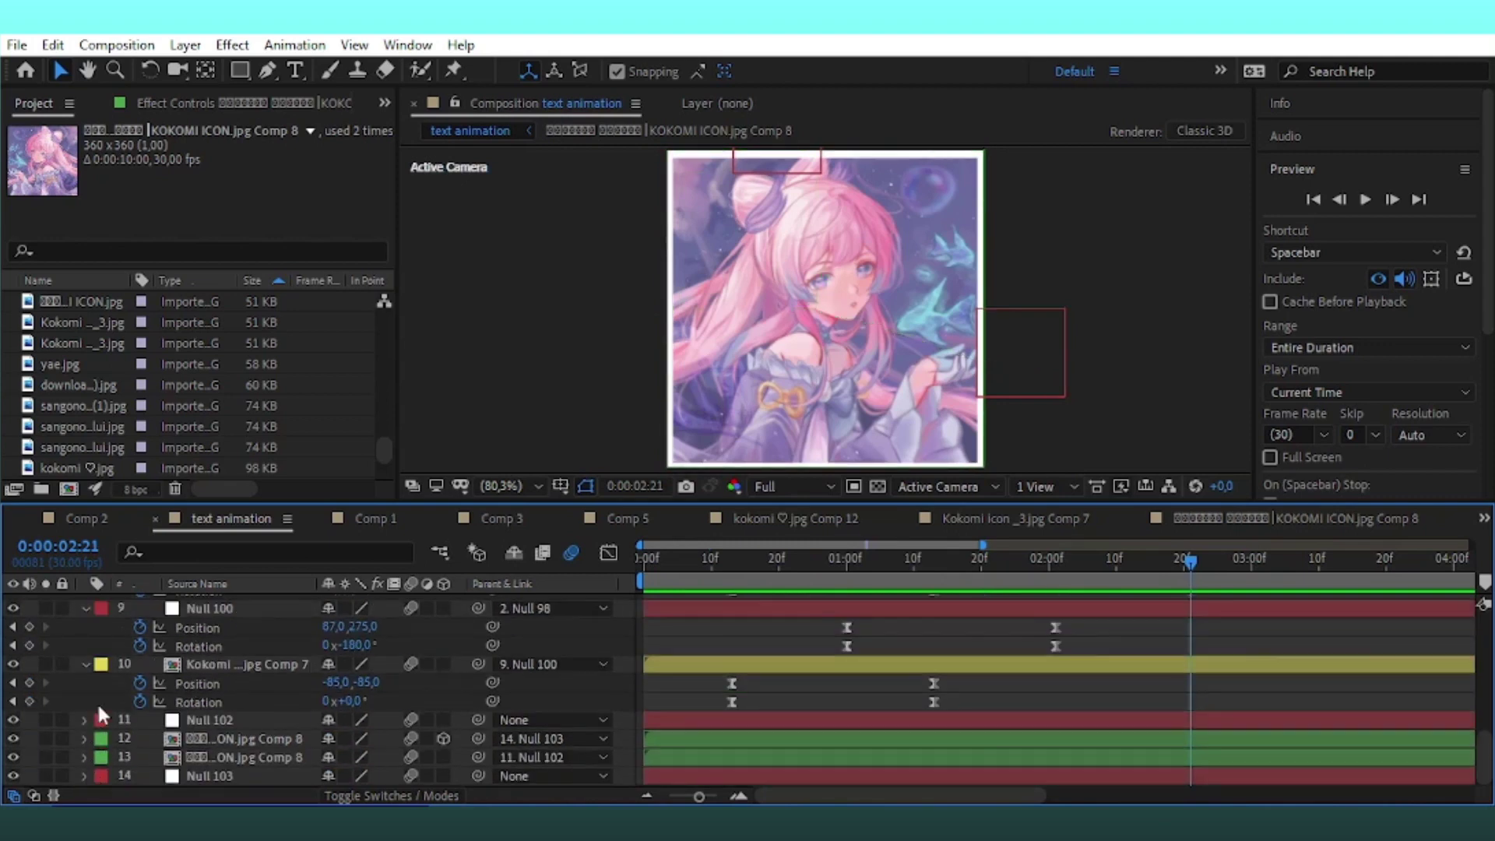
{"action": "left_click", "coordinate": [265, 719]}
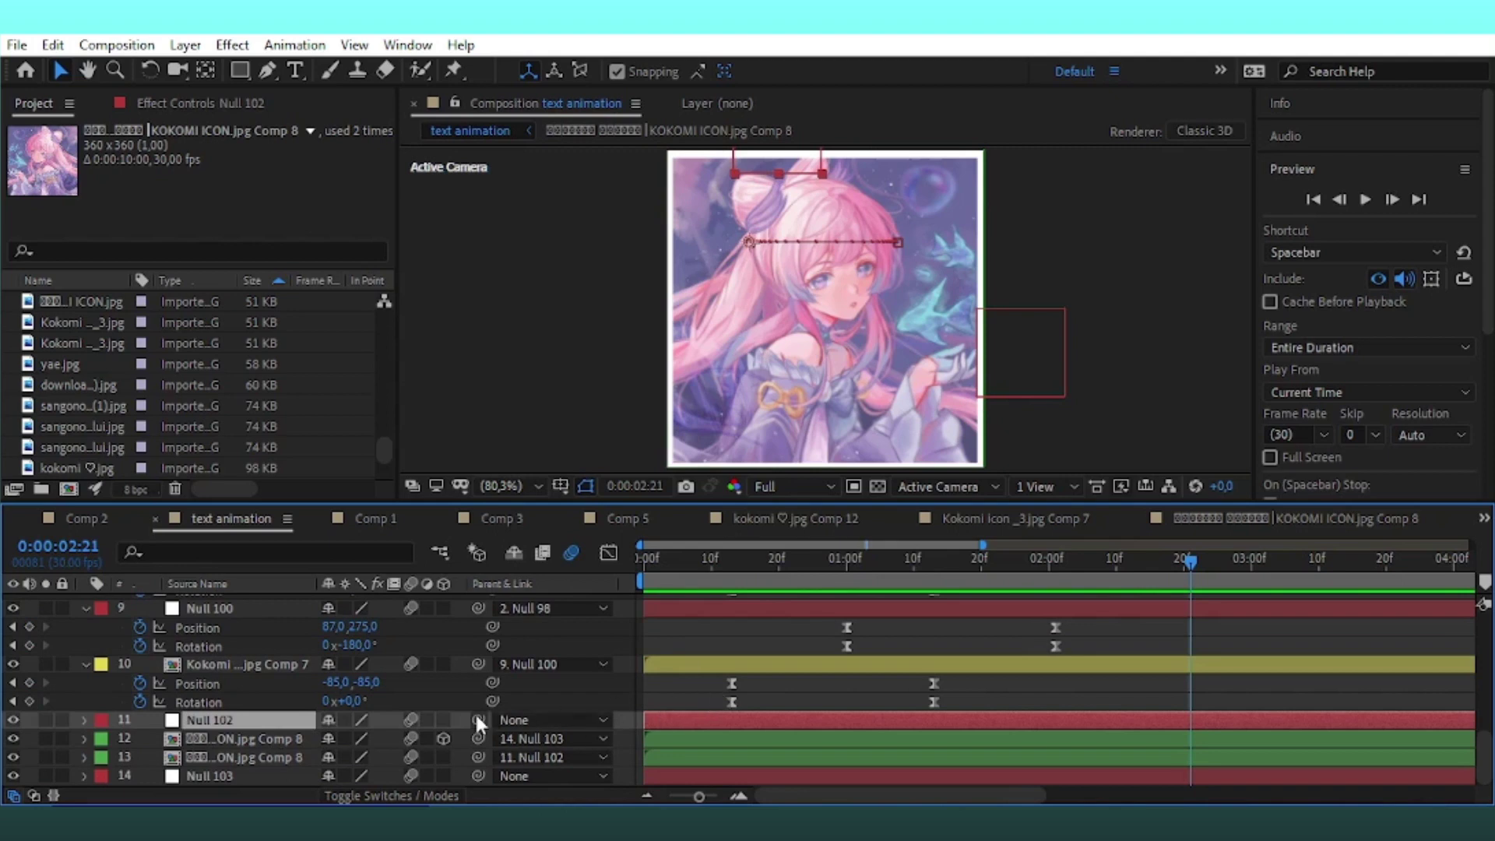
{"action": "left_click", "coordinate": [600, 720]}
{"action": "left_click", "coordinate": [572, 406]}
{"action": "left_click", "coordinate": [600, 776]}
{"action": "left_click", "coordinate": [591, 465]}
{"action": "left_click", "coordinate": [1220, 567]}
{"action": "left_click_drag", "start_coordinate": [1232, 580], "coordinate": [793, 635]}
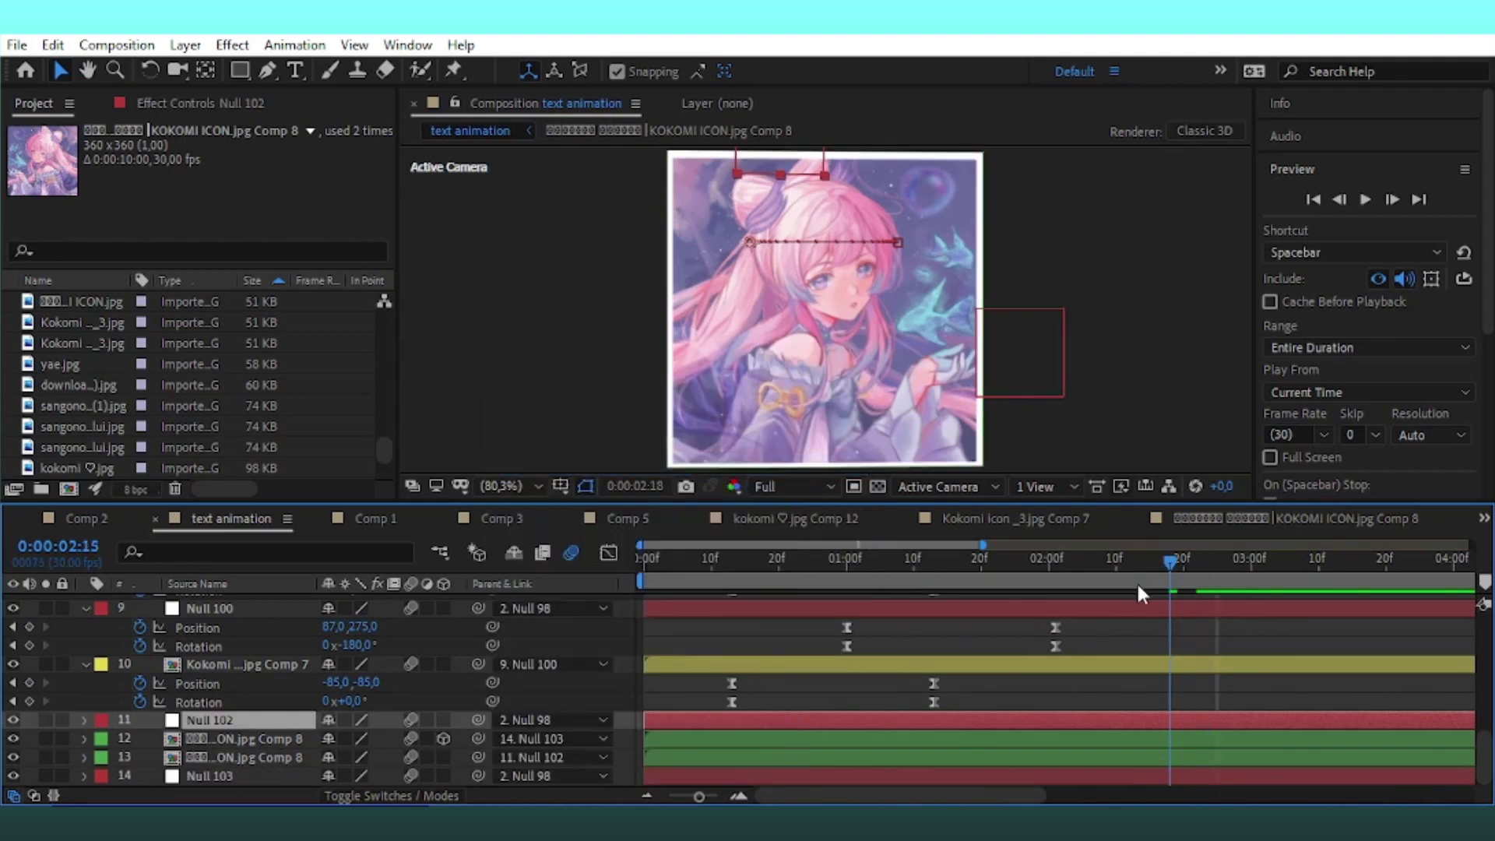
{"action": "key", "text": "space"}
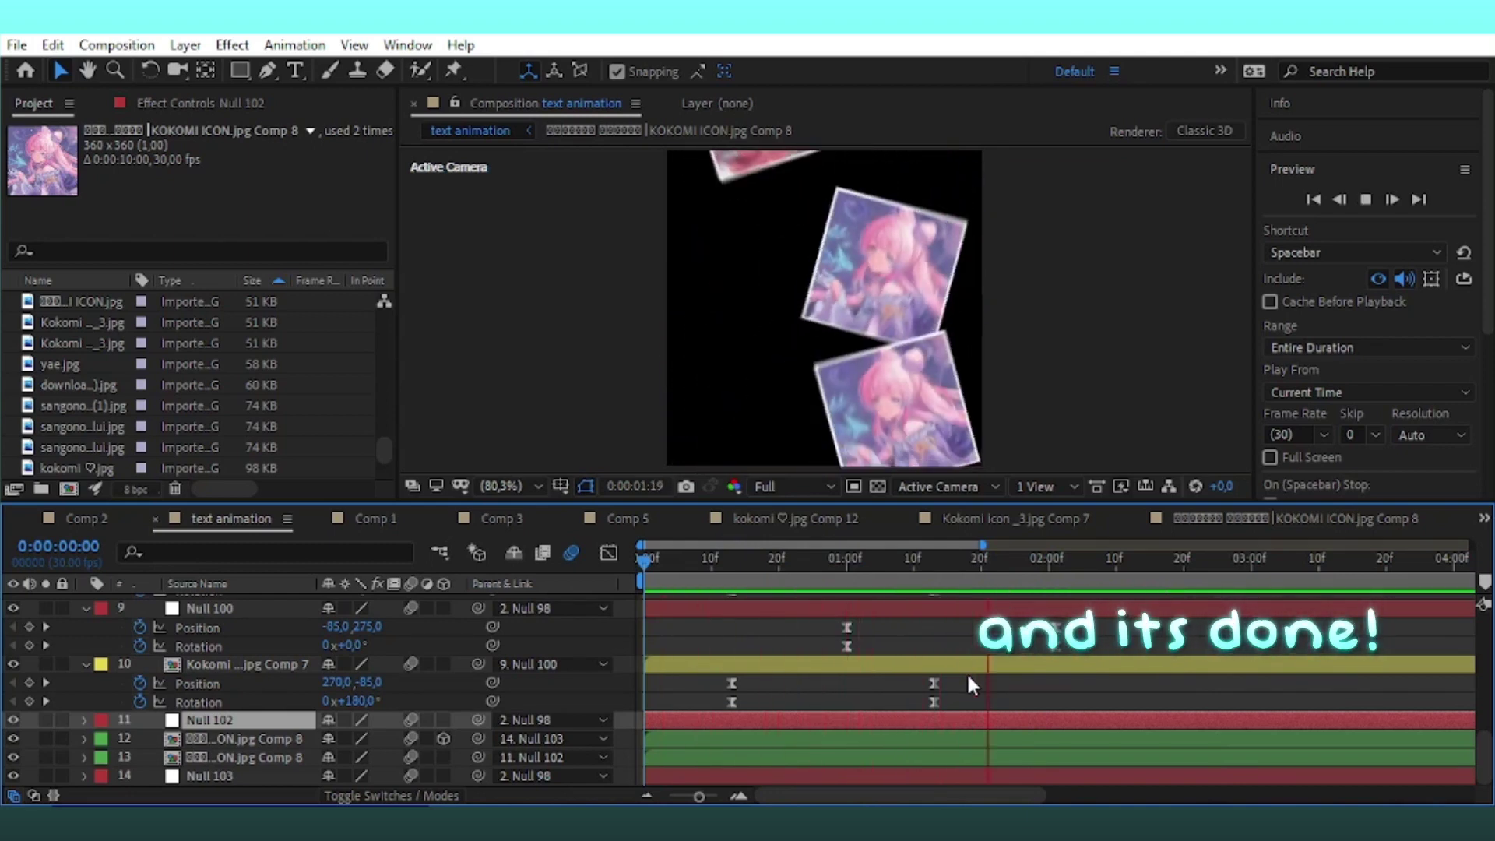
{"action": "key", "text": "space"}
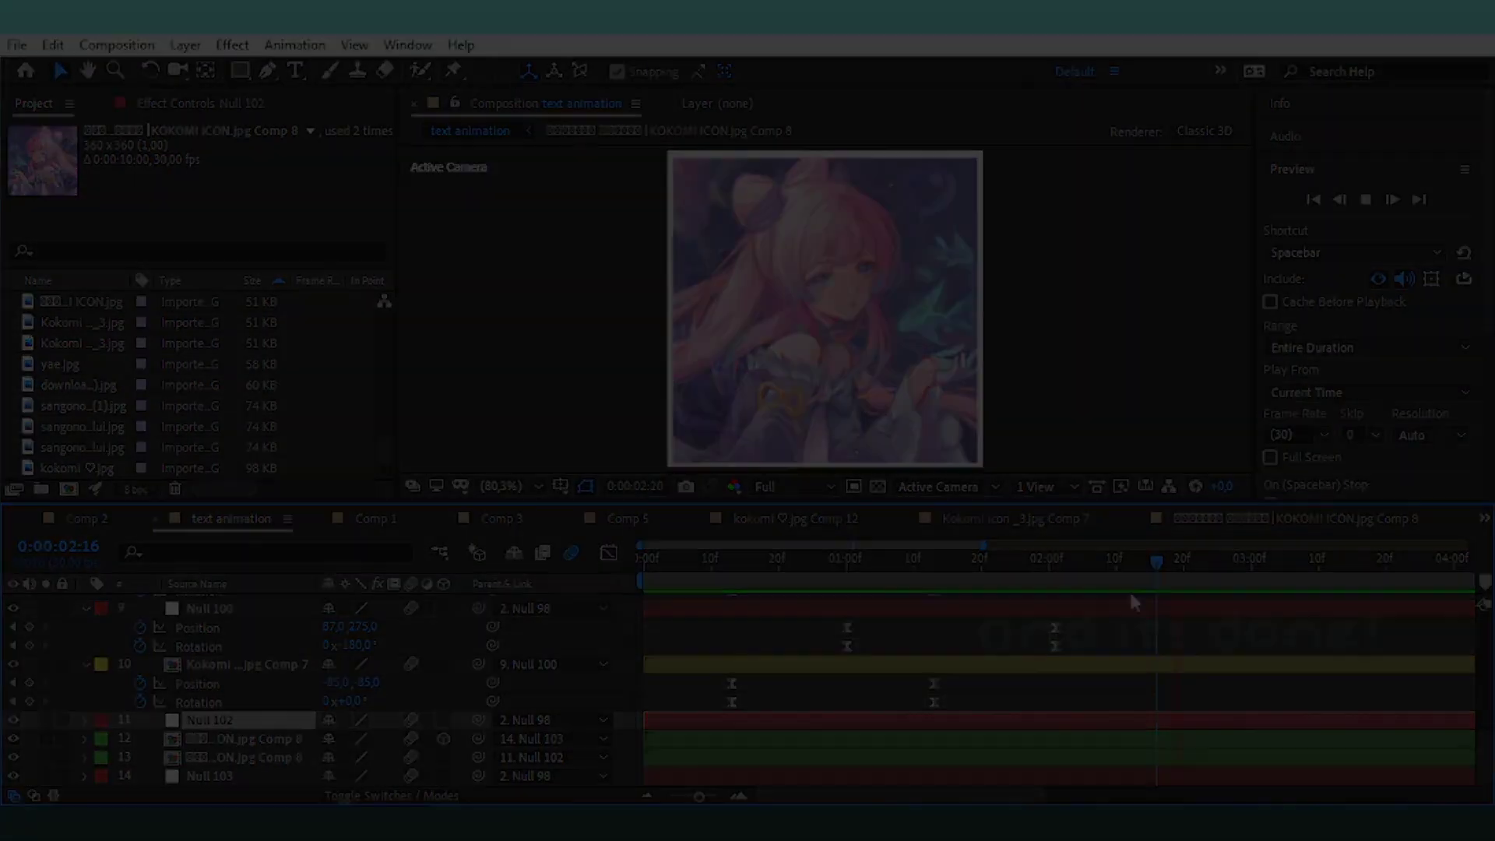